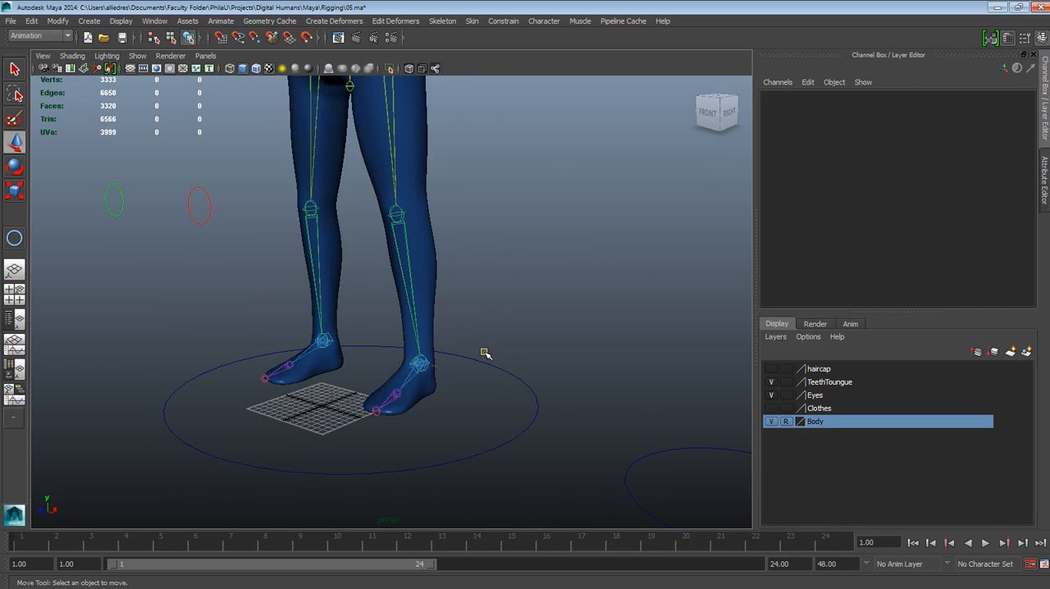
Step: Examine the character's skeleton and control curves from the feet up to the head and outstretched arms
scroll(484, 352, down, 1)
alt+drag(469, 368, 477, 384)
alt+middle_drag(488, 358, 482, 432)
scroll(470, 431, down, 1)
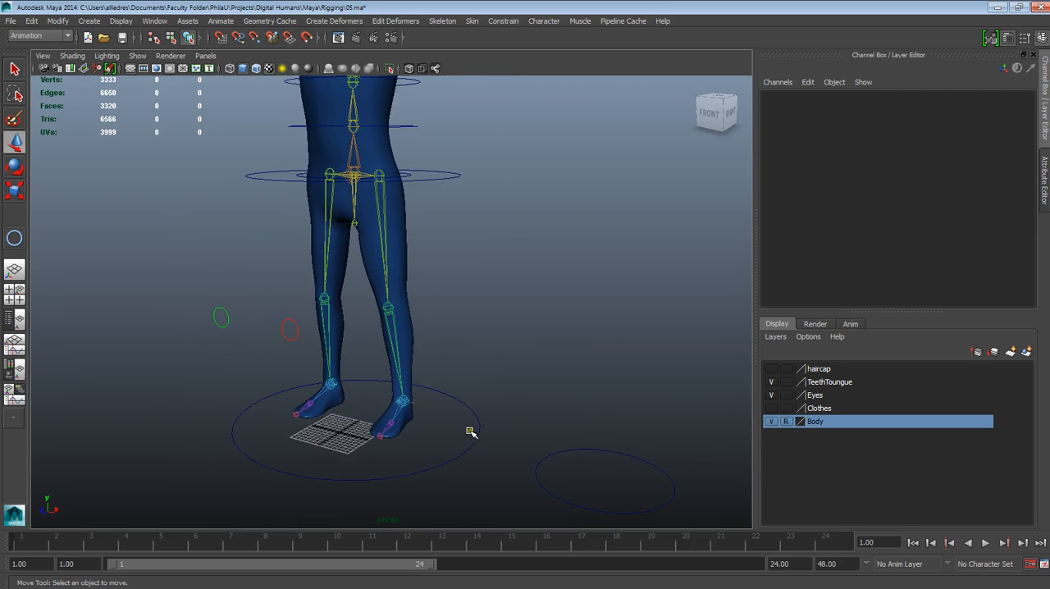
alt+middle_drag(489, 300, 430, 433)
alt+drag(427, 408, 446, 409)
alt+drag(476, 369, 428, 373)
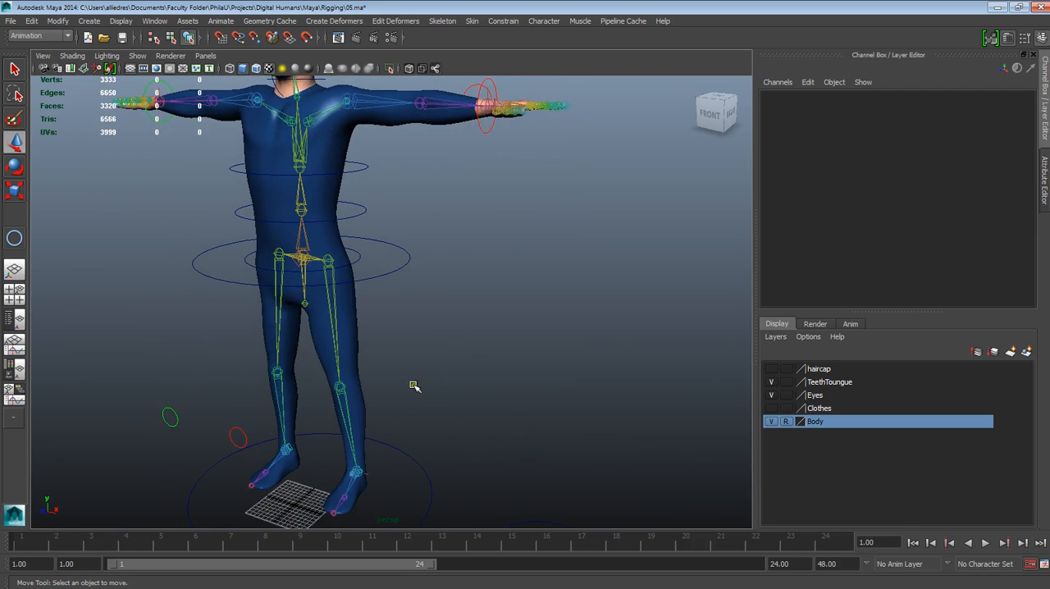
alt+drag(481, 354, 521, 279)
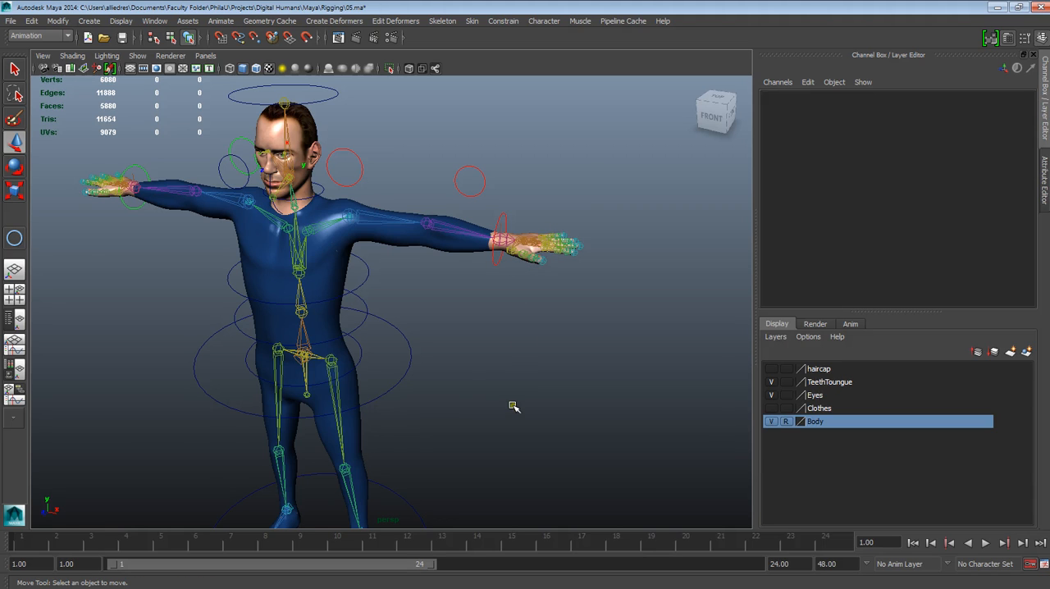
alt+middle_drag(511, 403, 551, 230)
alt+drag(540, 393, 460, 368)
alt+right_drag(459, 367, 466, 497)
alt+drag(467, 497, 400, 309)
alt+right_drag(400, 307, 419, 258)
alt+middle_drag(419, 257, 416, 353)
alt+drag(417, 352, 428, 264)
alt+middle_drag(428, 264, 392, 401)
alt+drag(379, 390, 391, 366)
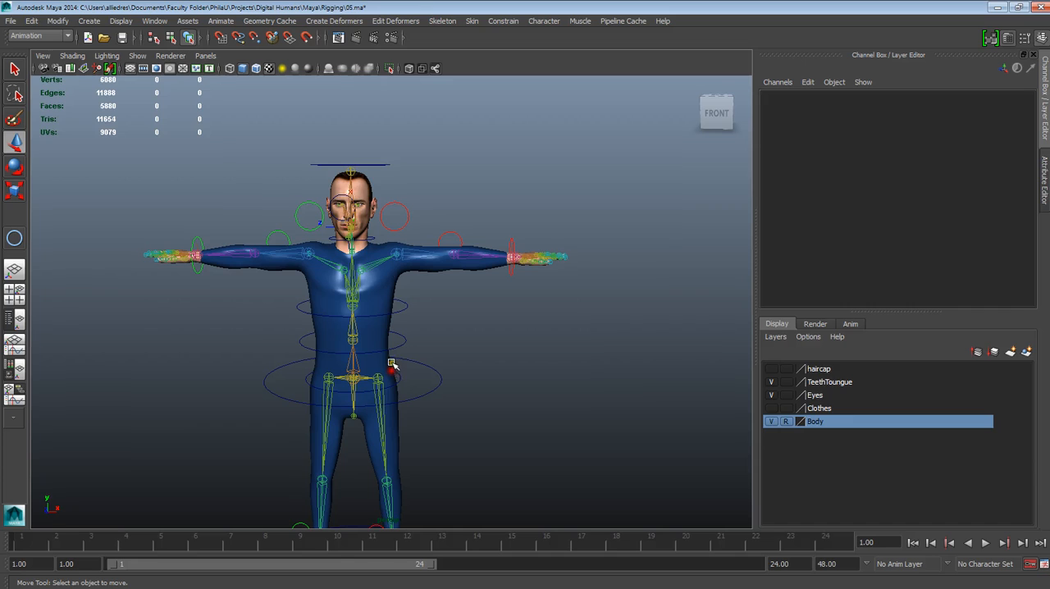
alt+middle_drag(412, 289, 408, 321)
alt+drag(409, 322, 430, 329)
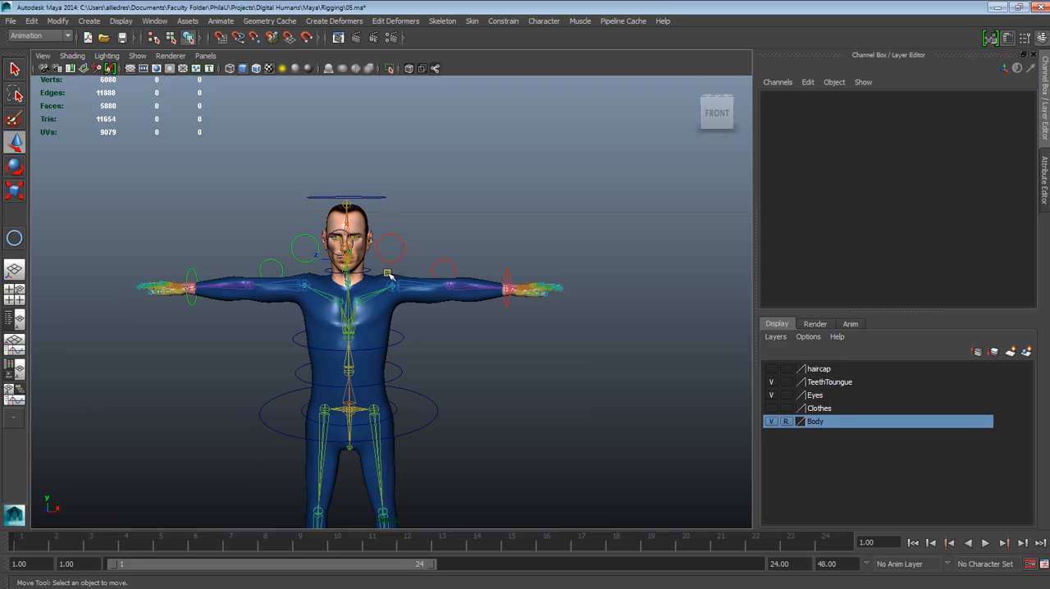
scroll(385, 354, down, 2)
scroll(382, 361, up, 3)
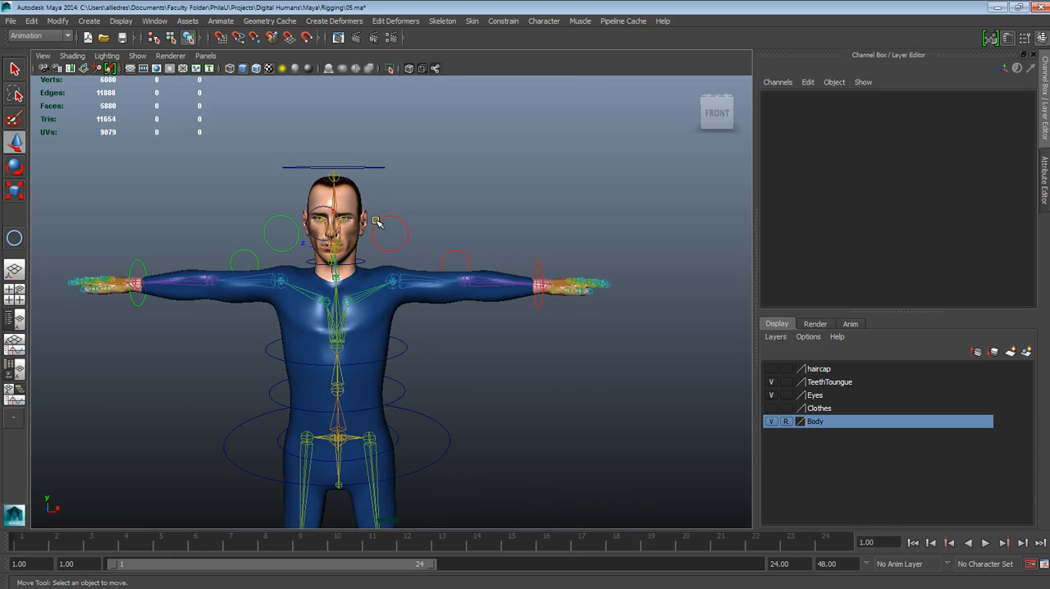
Step: Examine the ankle, ball and toe joints of both feet up close from the side and front
alt+middle_drag(449, 397, 452, 205)
alt+drag(525, 352, 356, 388)
alt+middle_drag(363, 384, 374, 214)
scroll(427, 410, up, 4)
alt+drag(410, 450, 442, 439)
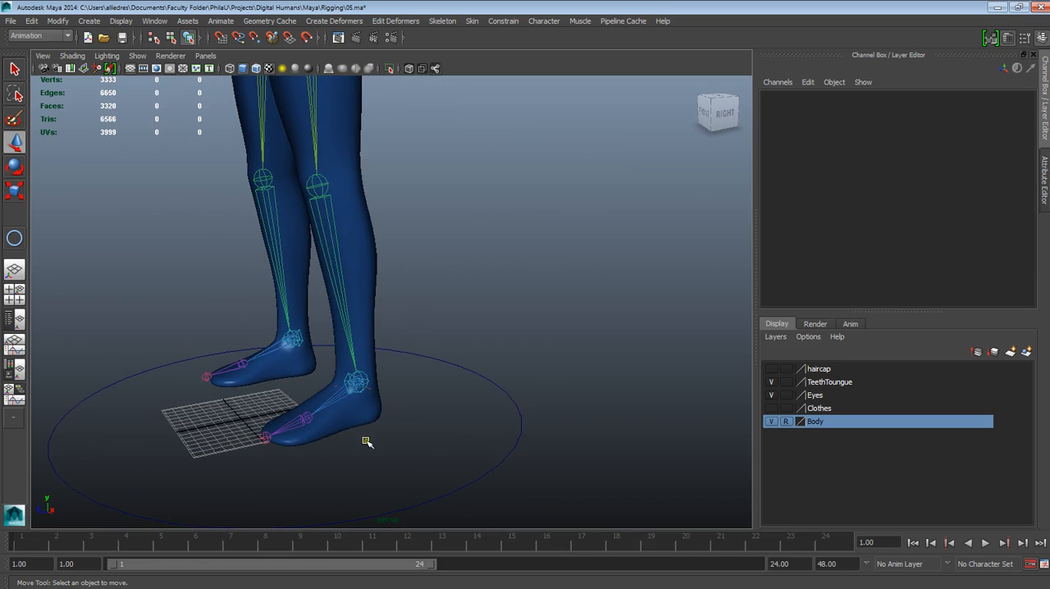
mouse_move(566, 585)
click(669, 577)
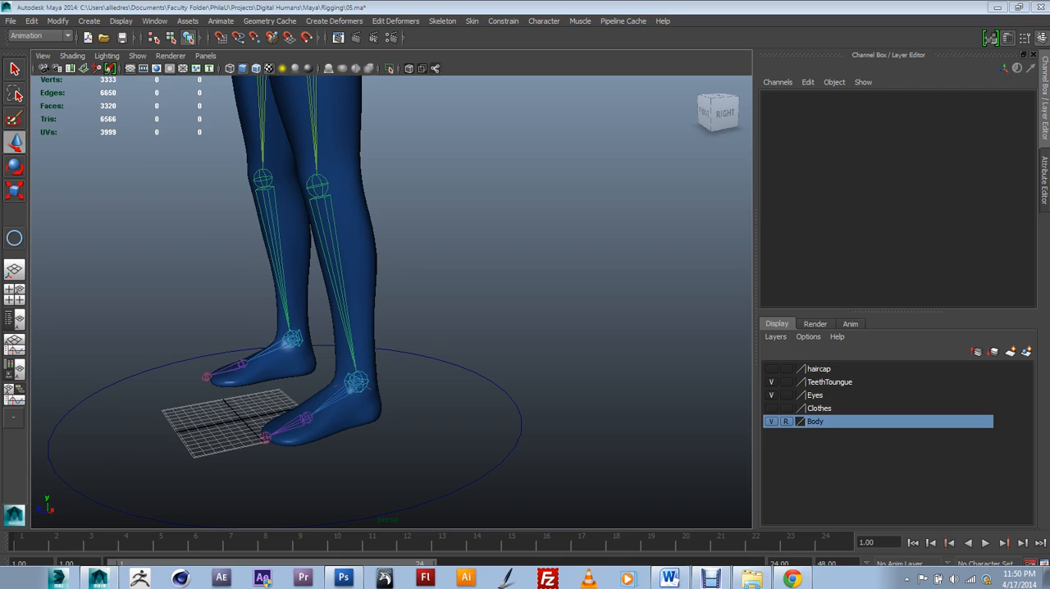
scroll(397, 441, up, 1)
alt+middle_drag(349, 445, 433, 304)
scroll(437, 316, up, 3)
alt+middle_drag(448, 363, 502, 388)
mouse_move(502, 388)
alt+mouse_down()
mouse_move(475, 391)
mouse_move(486, 394)
alt+mouse_up()
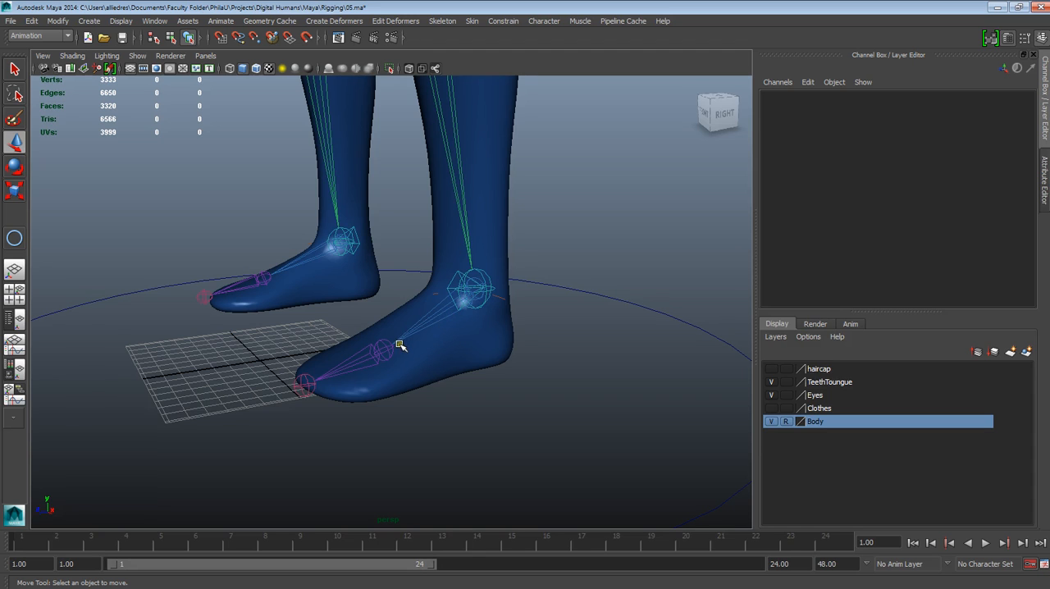
alt+drag(476, 331, 403, 342)
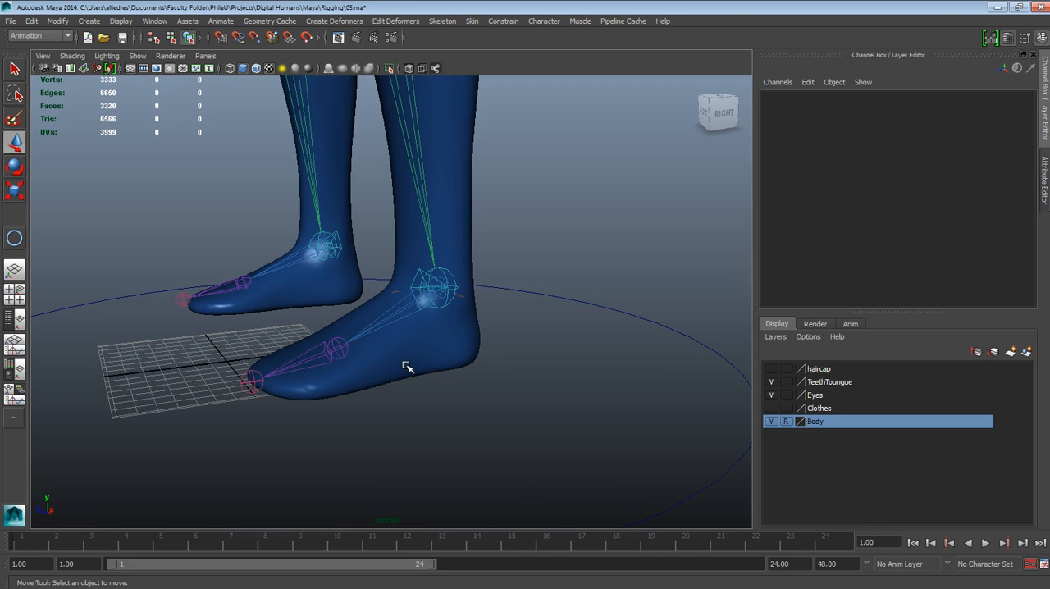
alt+drag(406, 366, 453, 366)
alt+middle_drag(401, 347, 453, 338)
alt+drag(450, 335, 436, 329)
alt+middle_drag(438, 331, 475, 344)
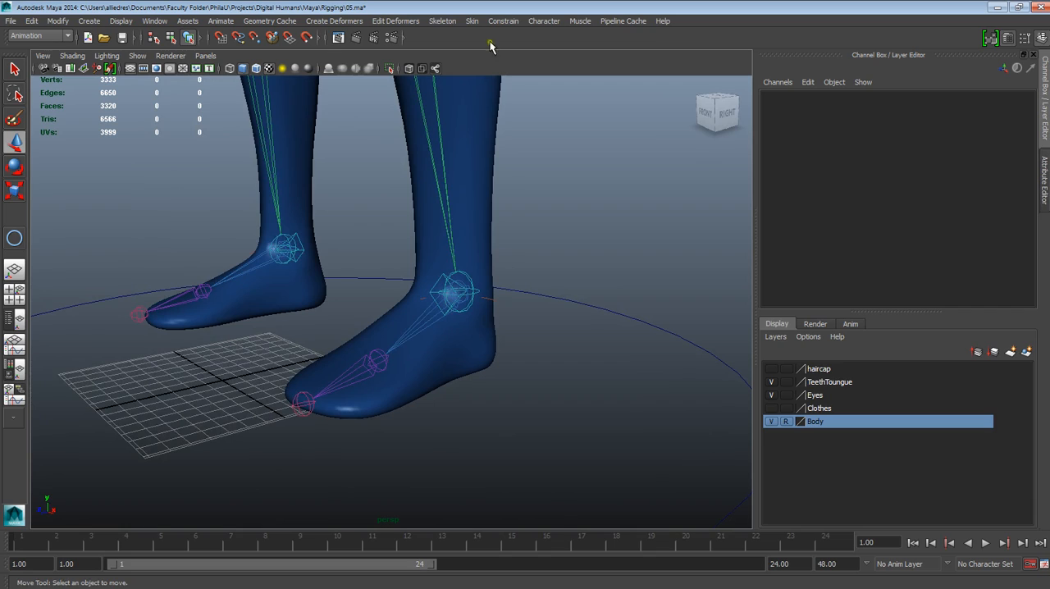
Step: Keep the Skeleton commands in a floating window and open the IK Handle Tool's settings
click(470, 22)
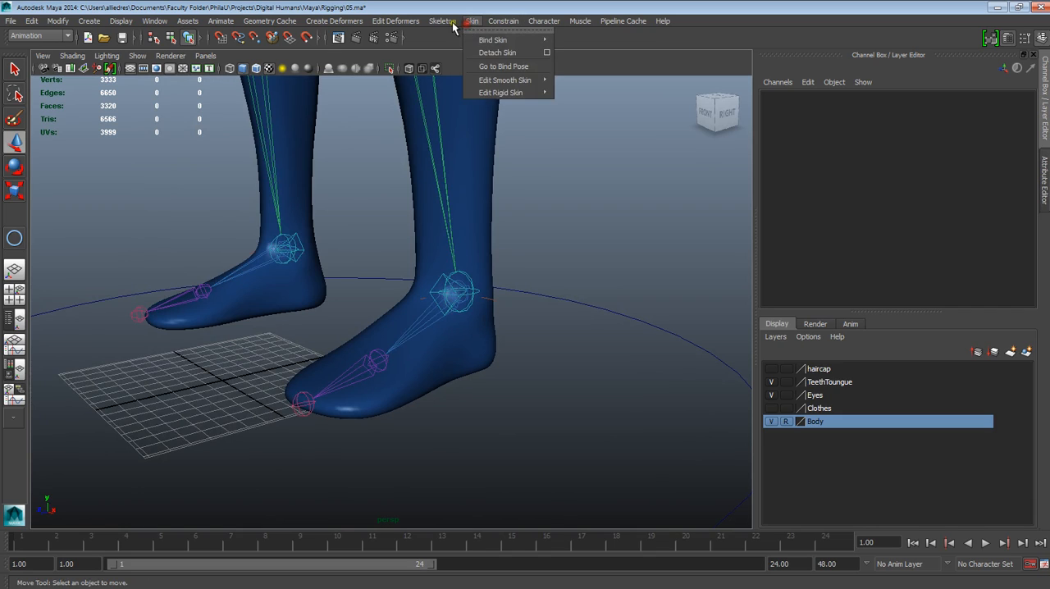
mouse_move(443, 21)
click(475, 28)
drag(474, 28, 778, 182)
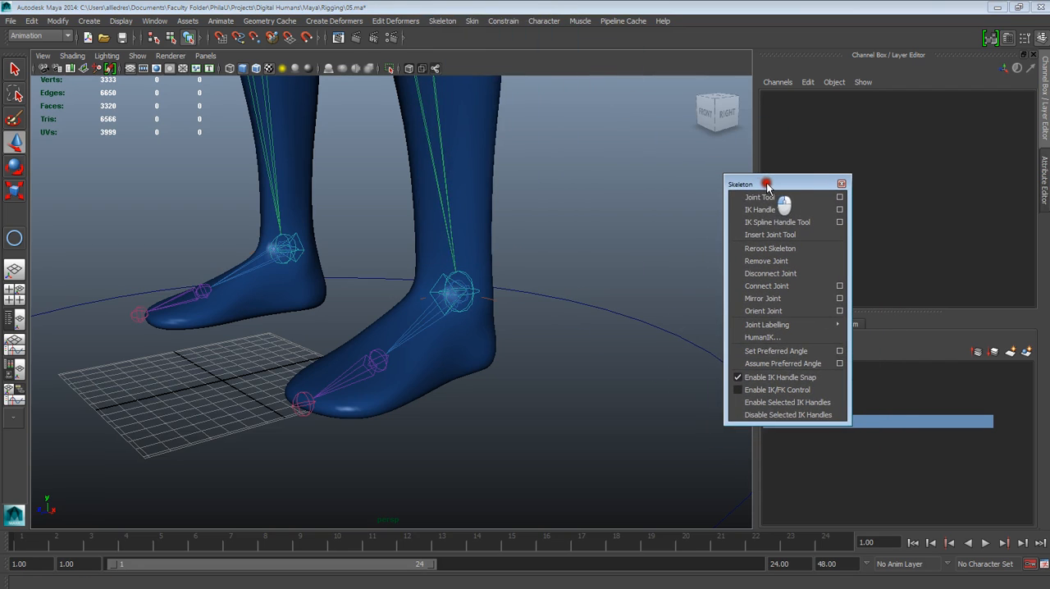
click(839, 209)
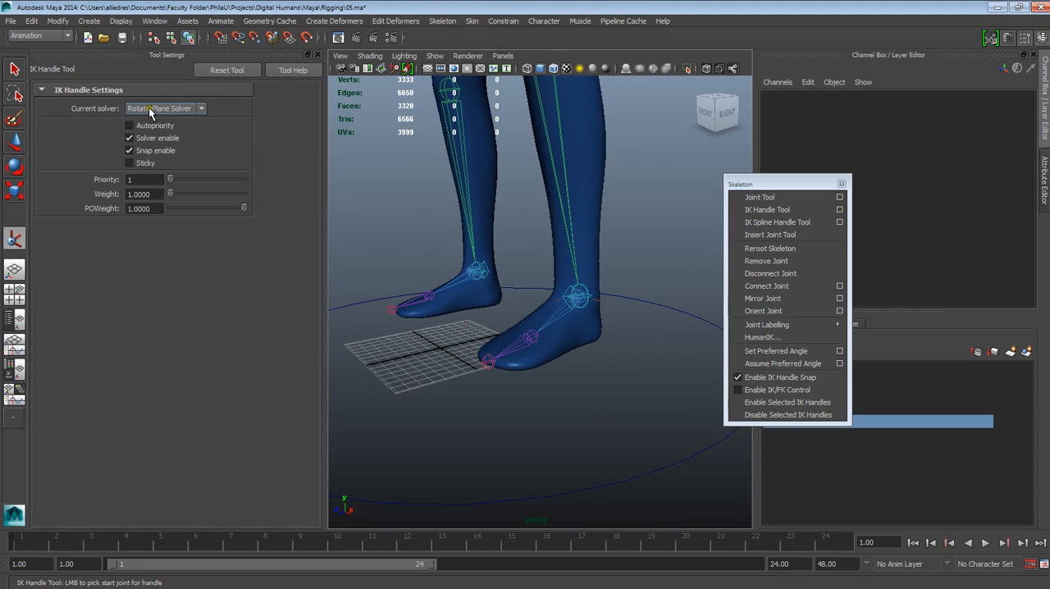
Step: Set the IK Handle Tool's current solver to Single-Chain Solver
alt+middle_drag(461, 264, 473, 401)
alt+right_drag(497, 435, 483, 303)
alt+middle_drag(484, 279, 497, 336)
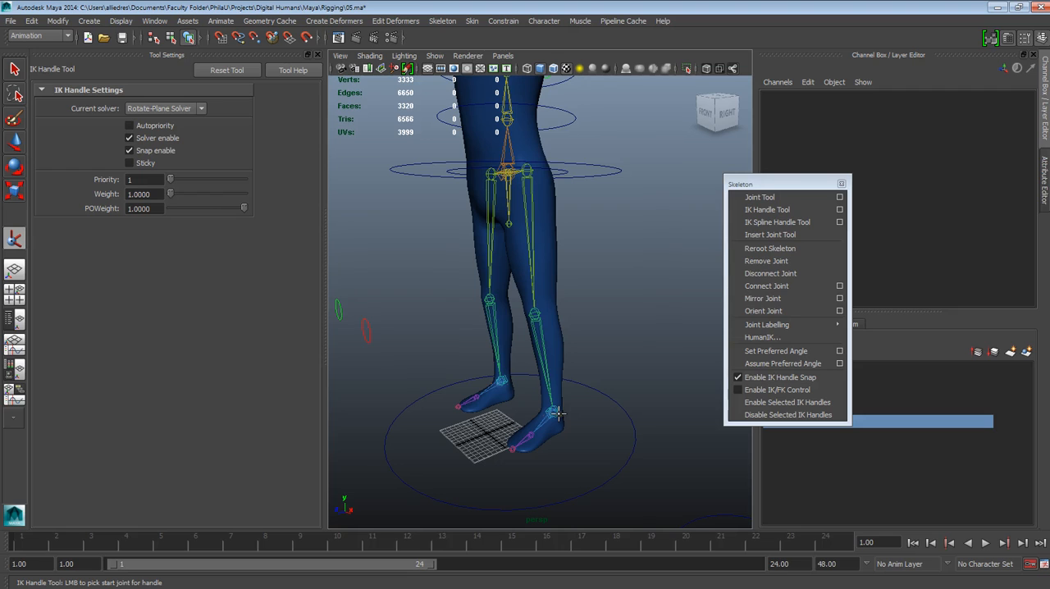
alt+middle_drag(563, 317, 553, 249)
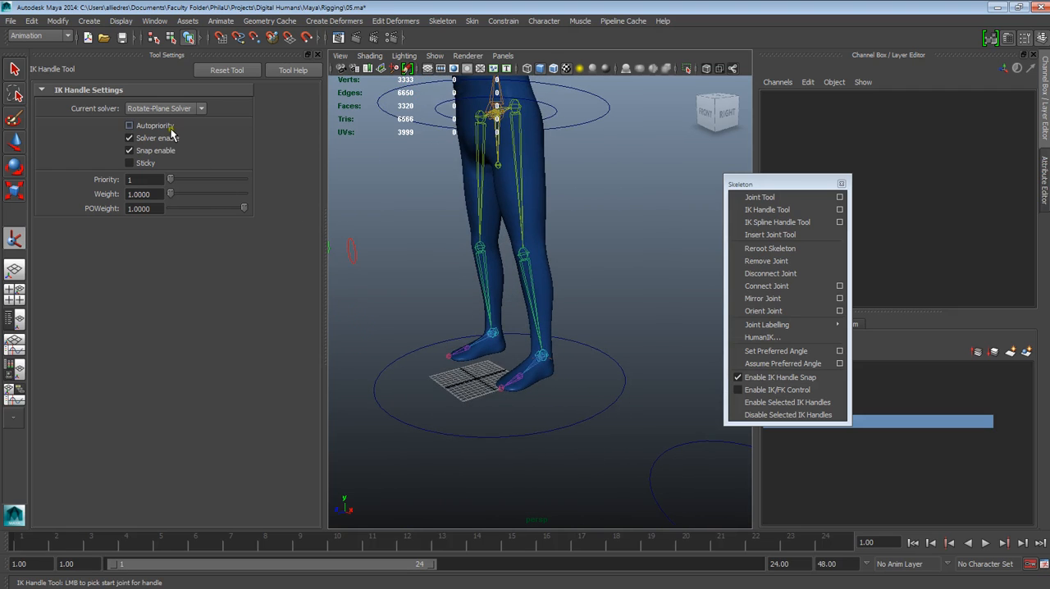
scroll(553, 261, up, 3)
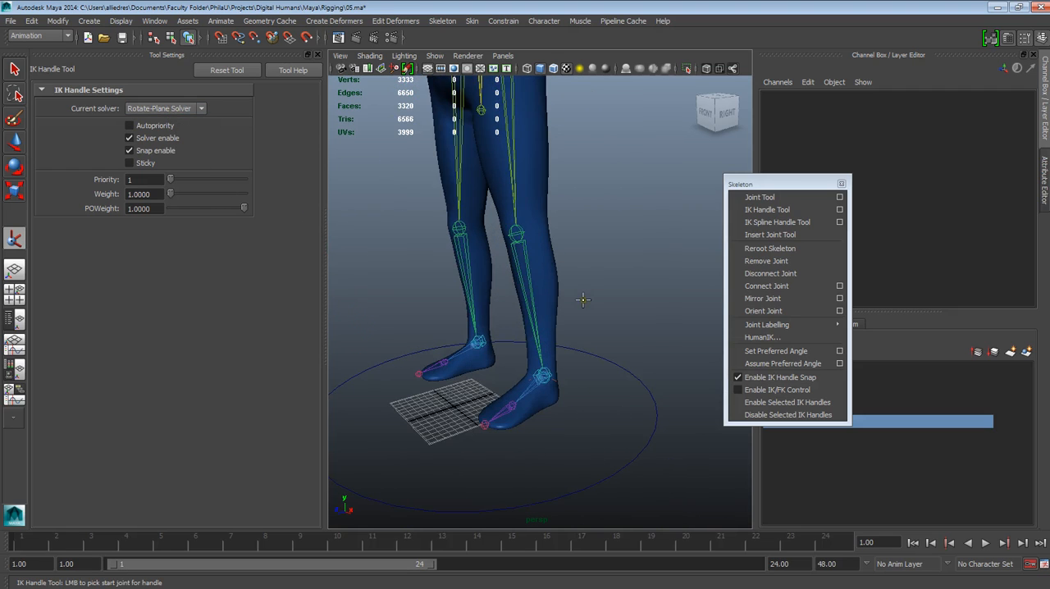
alt+drag(556, 324, 570, 312)
scroll(569, 311, up, 3)
alt+middle_drag(563, 418, 564, 374)
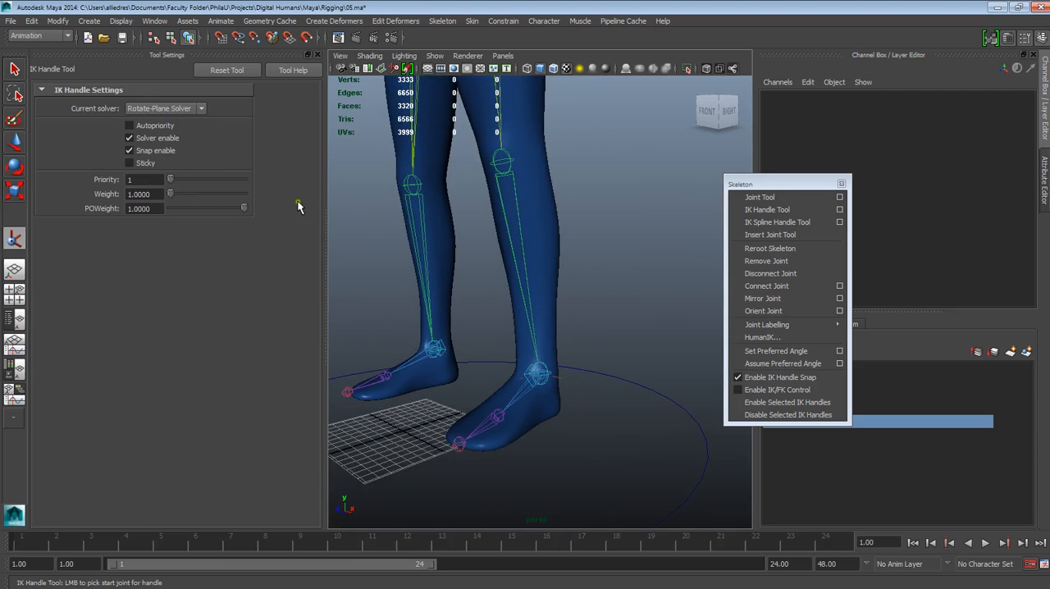
click(198, 110)
click(175, 129)
Step: Inspect the left ankle's existing IK handle and the foot joints by selecting them in turn
scroll(547, 307, up, 4)
alt+drag(547, 305, 541, 335)
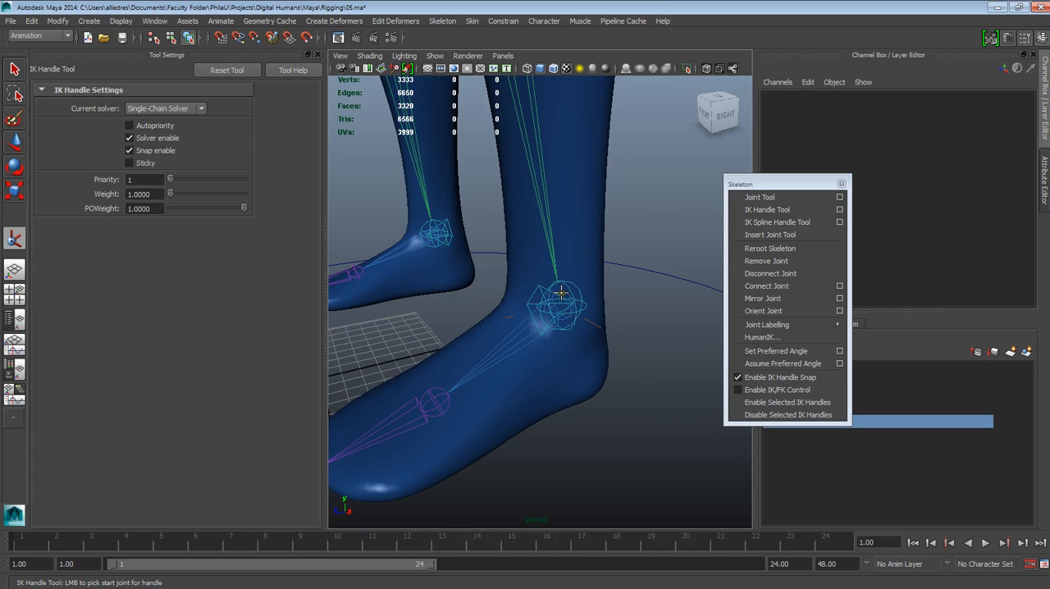
click(14, 141)
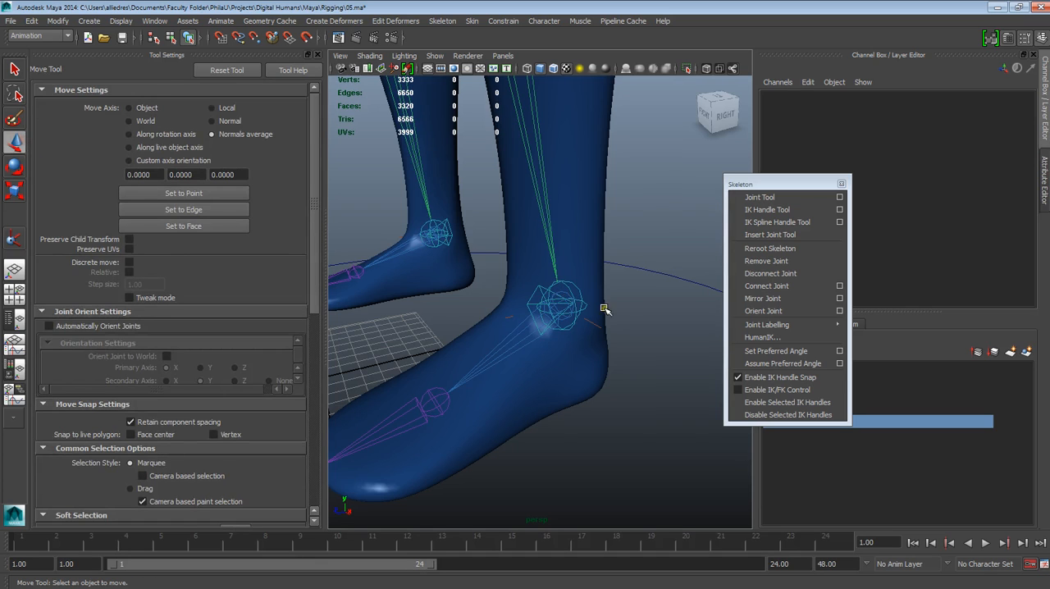
click(562, 291)
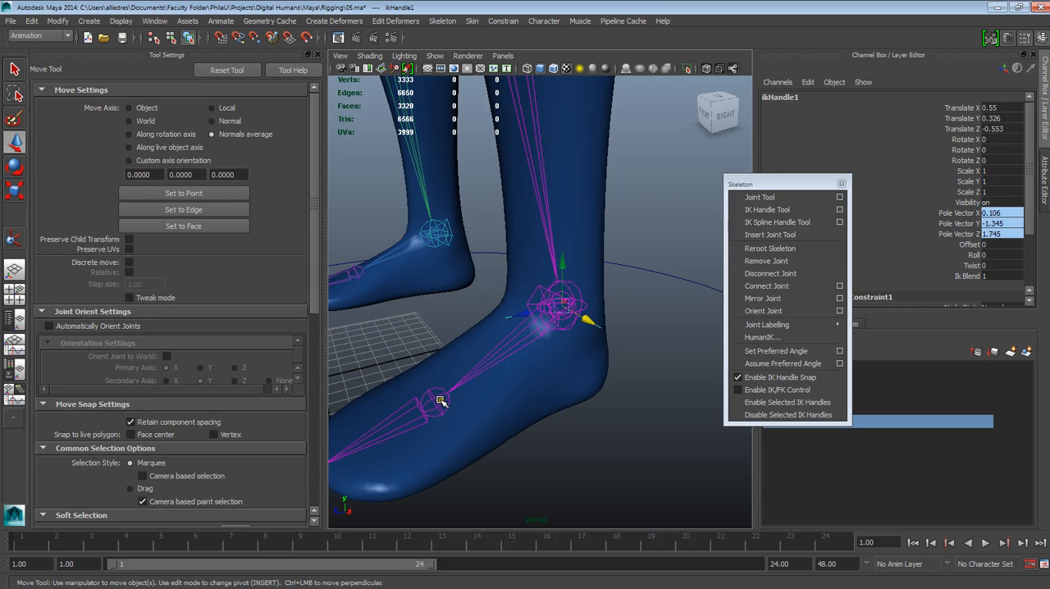
alt+drag(453, 408, 507, 377)
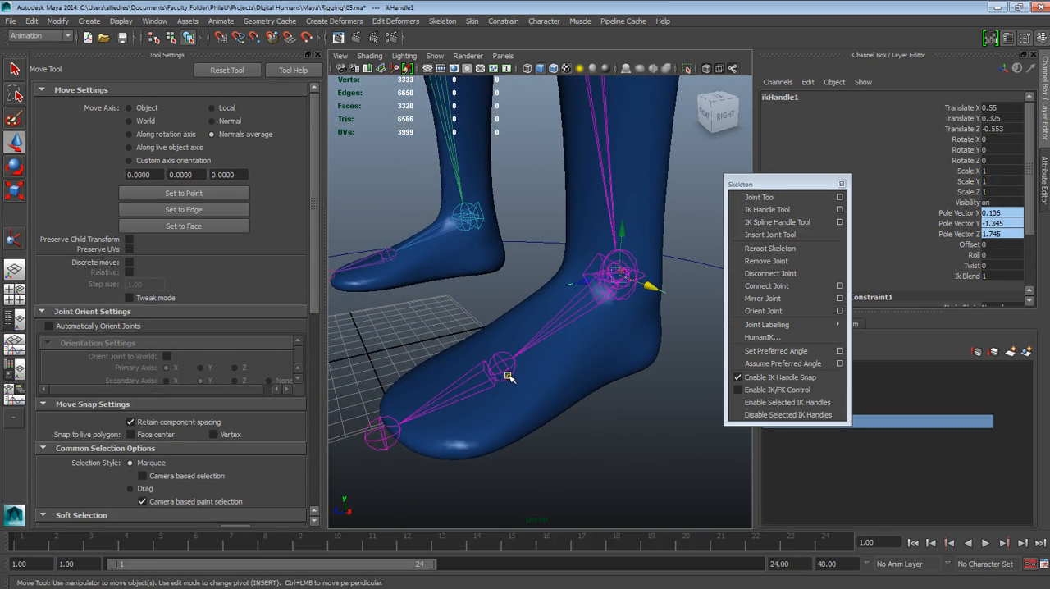
click(654, 386)
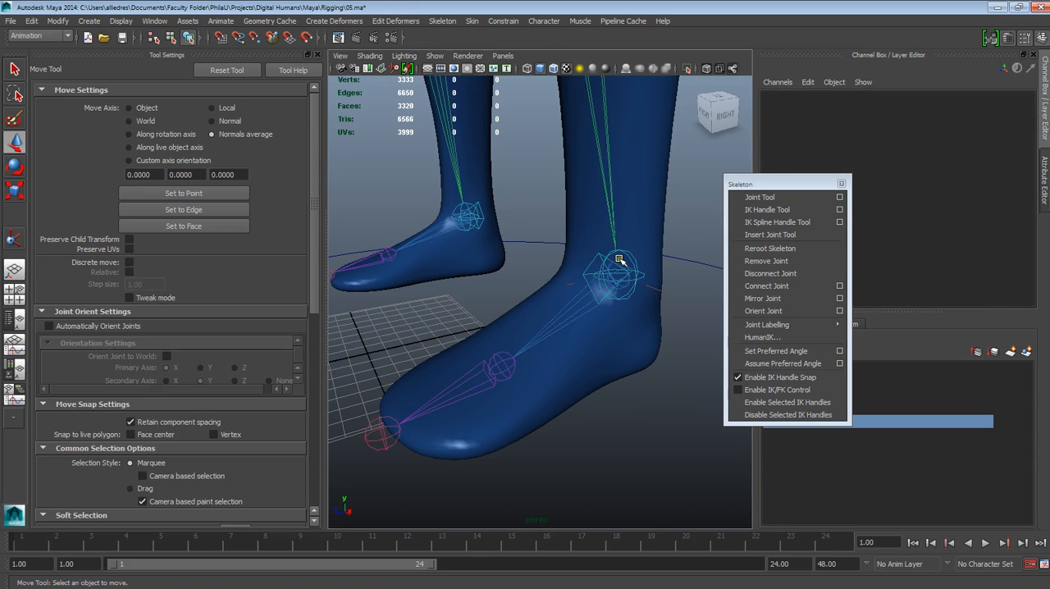
click(621, 261)
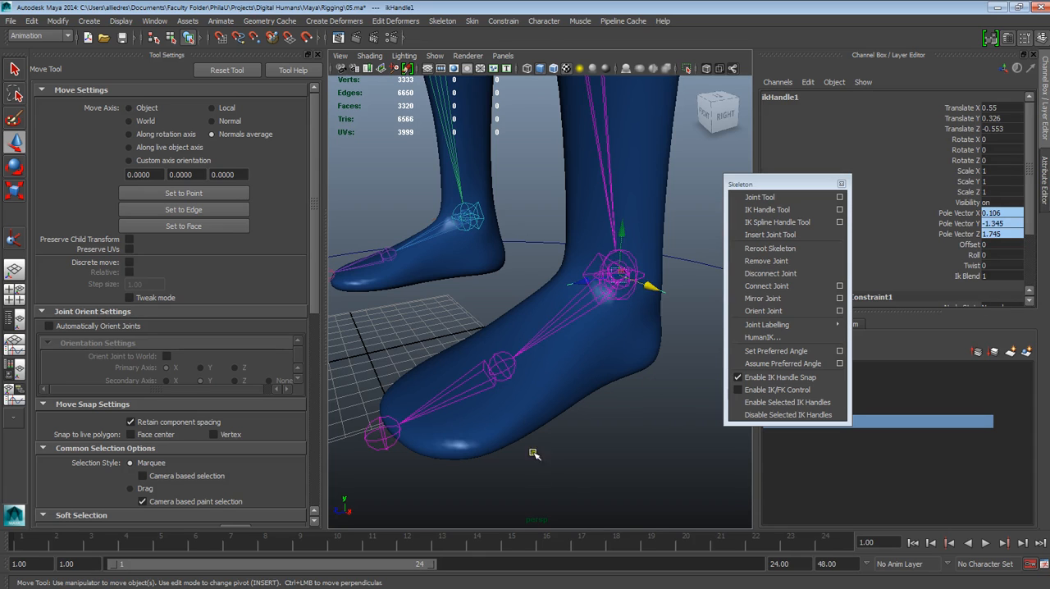
click(510, 378)
click(503, 372)
click(566, 409)
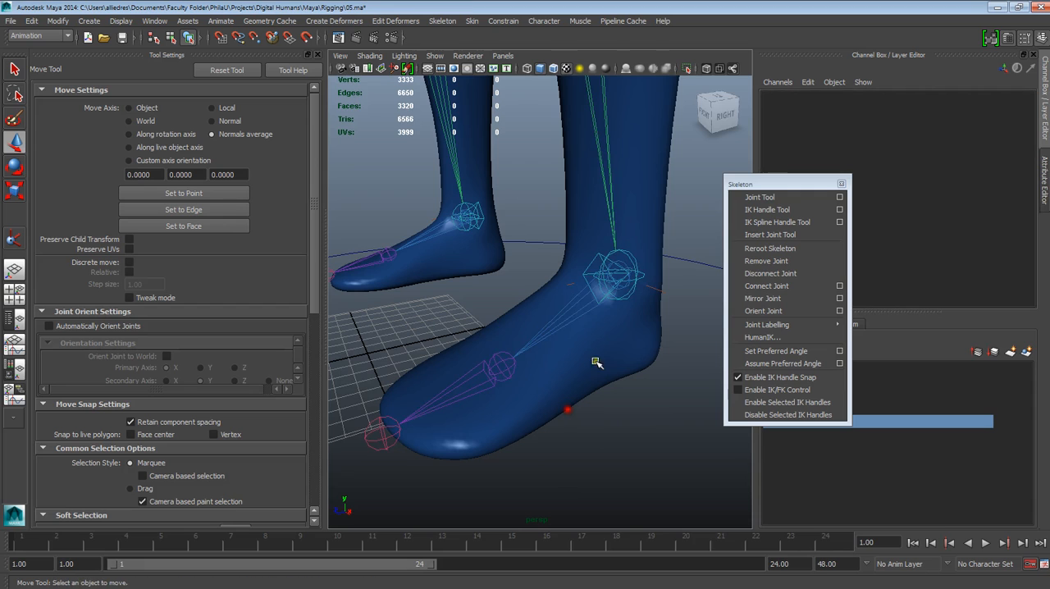
click(624, 263)
alt+drag(630, 322, 618, 324)
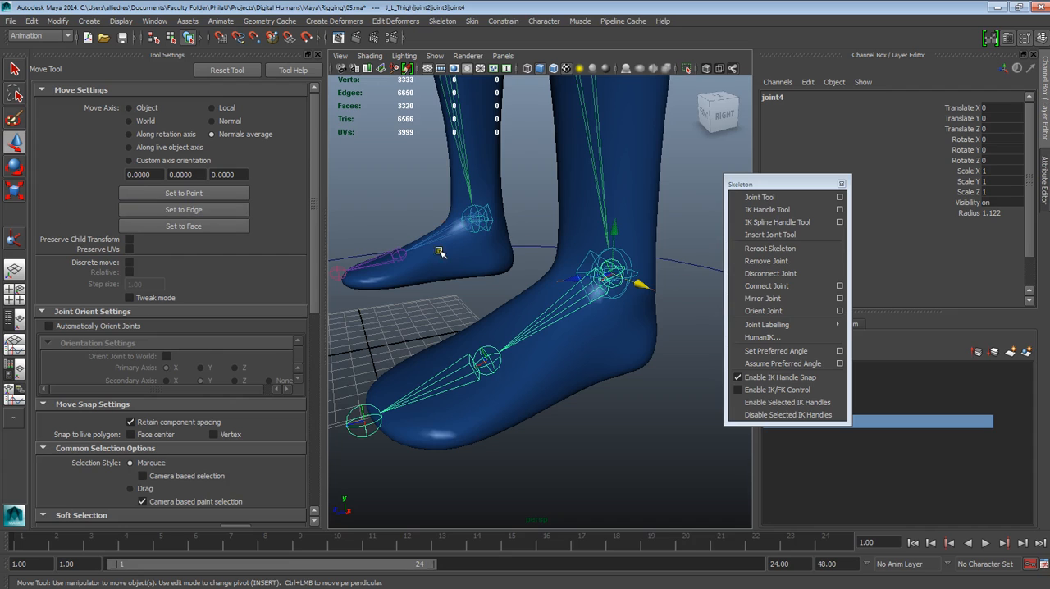
Step: Create a single-chain IK handle from the left ankle joint to the ball joint of the foot
click(18, 239)
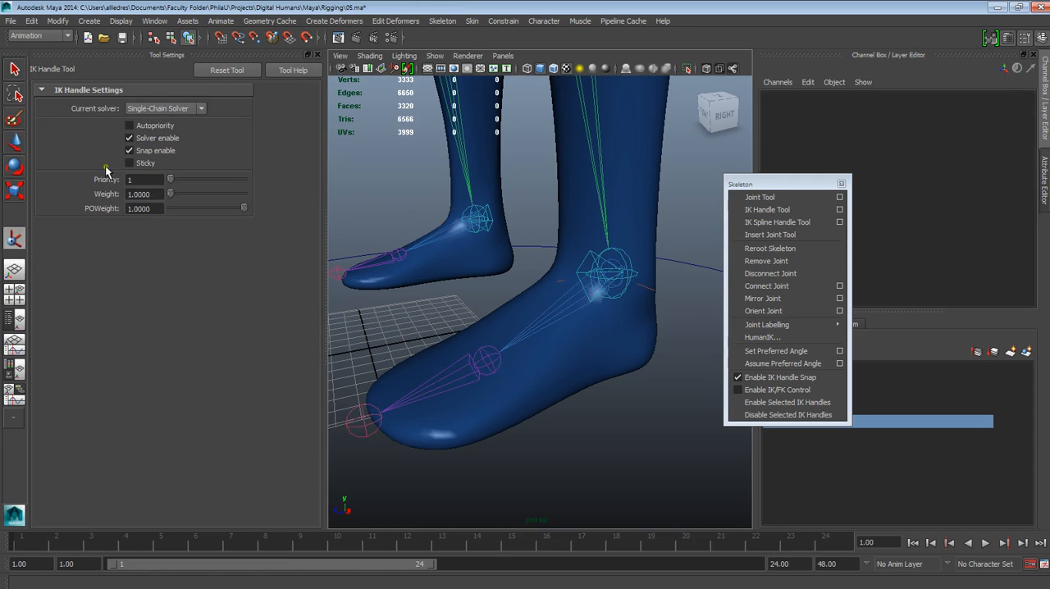
click(618, 261)
click(489, 356)
key(w)
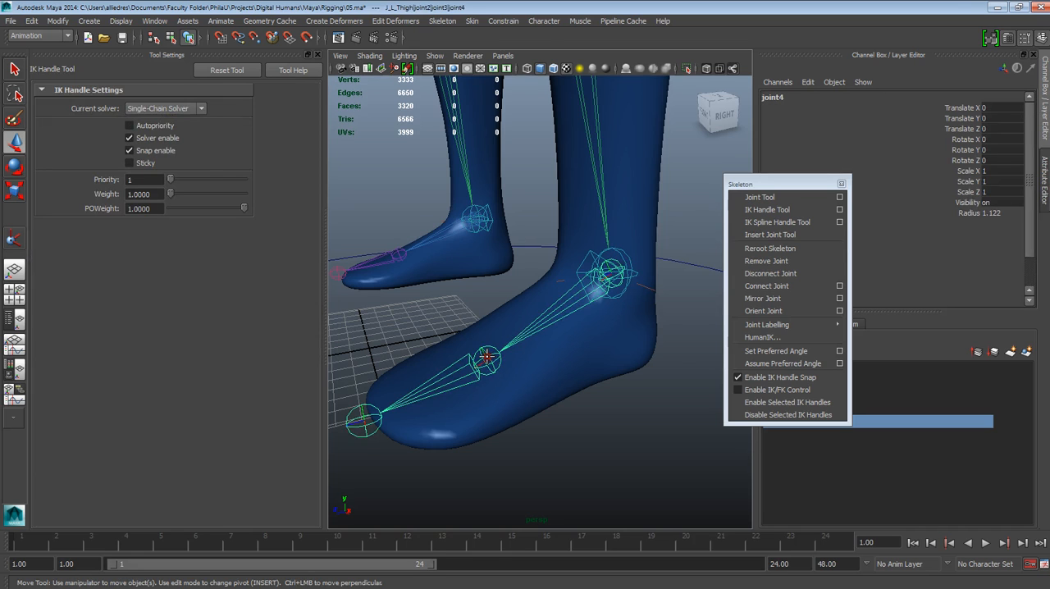
alt+drag(511, 405, 541, 415)
click(566, 431)
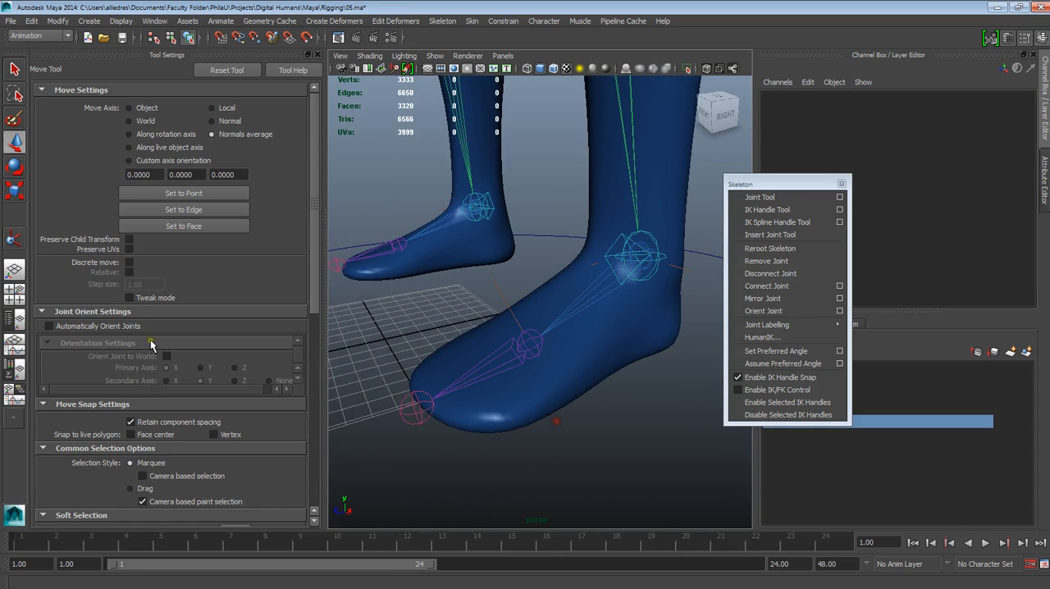
Step: Create a single-chain IK handle from the left foot's ball joint to the toe tip joint
click(14, 239)
click(530, 339)
click(415, 406)
key(w)
alt+drag(461, 397, 451, 386)
click(14, 142)
click(573, 416)
scroll(575, 421, down, 3)
alt+drag(561, 425, 593, 428)
alt+middle_drag(593, 428, 558, 424)
scroll(622, 397, up, 3)
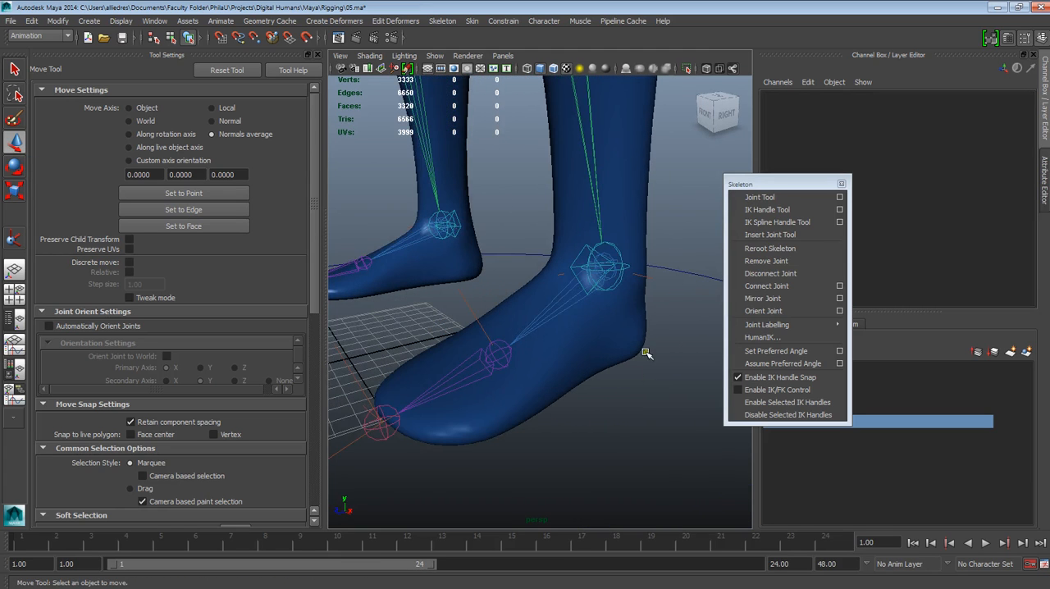
Step: Select the left ankle's IK handle and rename it ikHandle_Anckle_L
click(649, 279)
drag(785, 188, 821, 364)
alt+drag(648, 393, 754, 158)
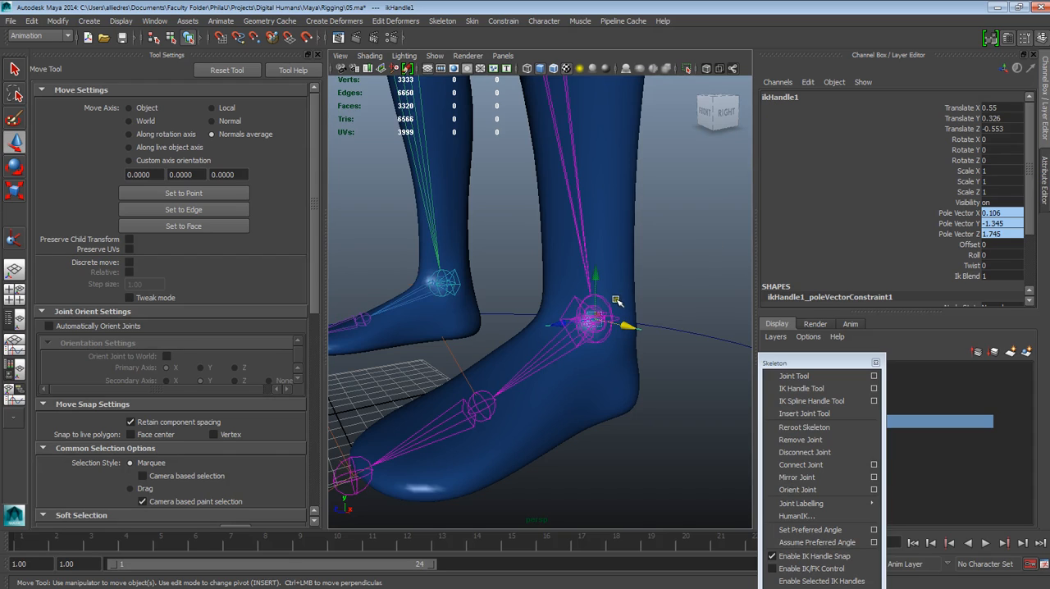
double_click(795, 98)
click(797, 96)
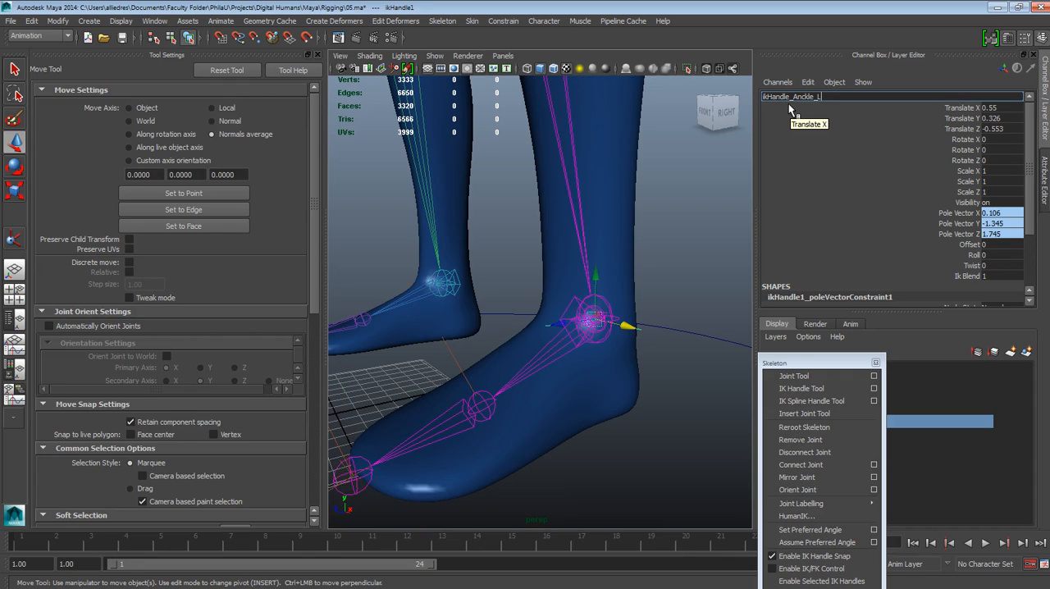
click(669, 373)
Step: Select the IK handle at the ball of the left foot and rename it ikHandle_Ball_L
click(466, 381)
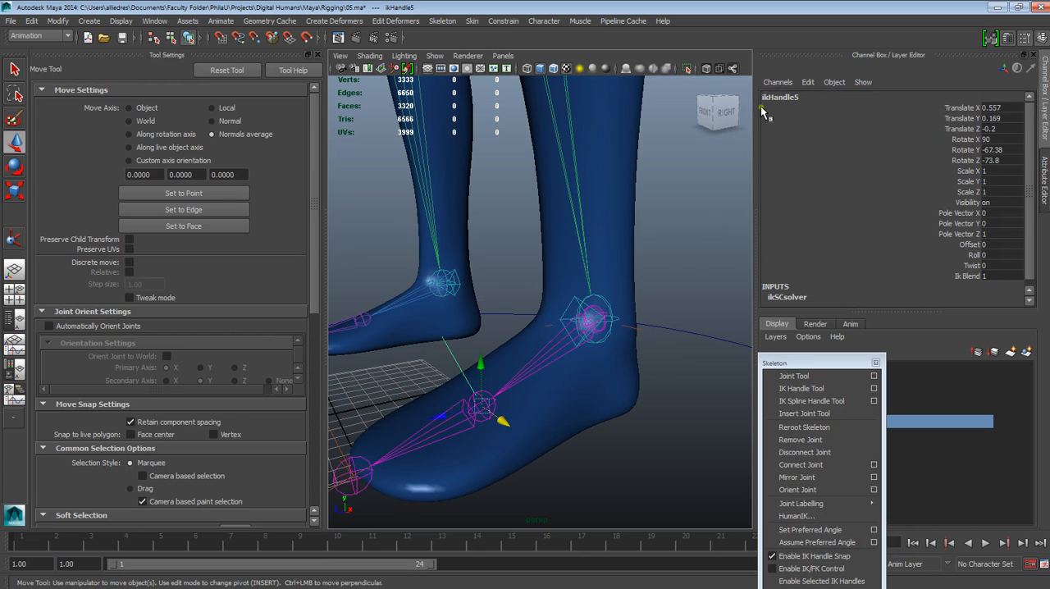
double_click(791, 97)
click(792, 96)
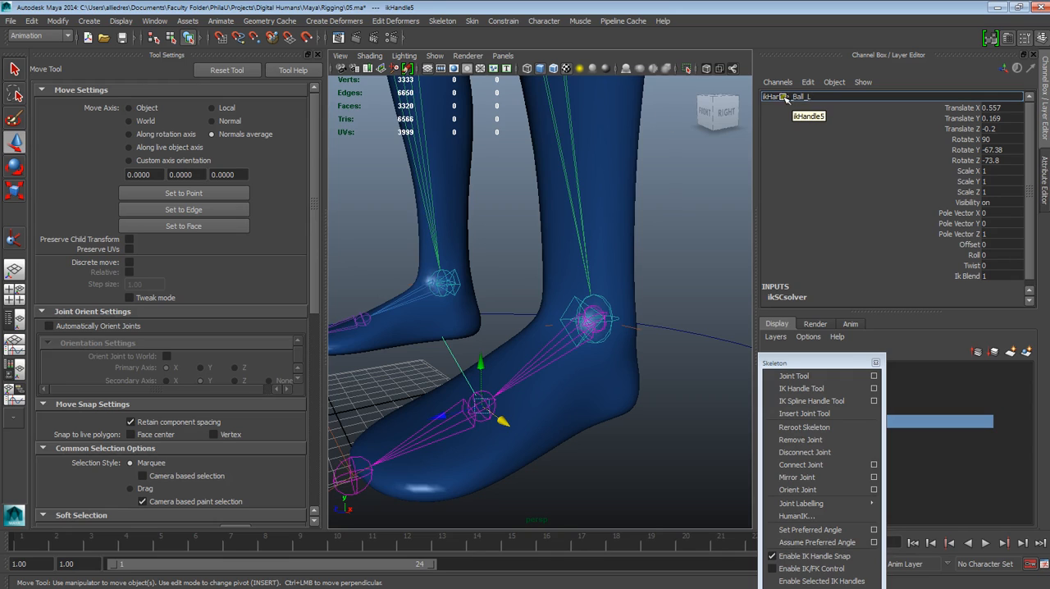
Step: Select the IK handle at the left toe tip, rename it ikHandle_Toe_L and clear the selection
click(335, 448)
drag(353, 456, 335, 443)
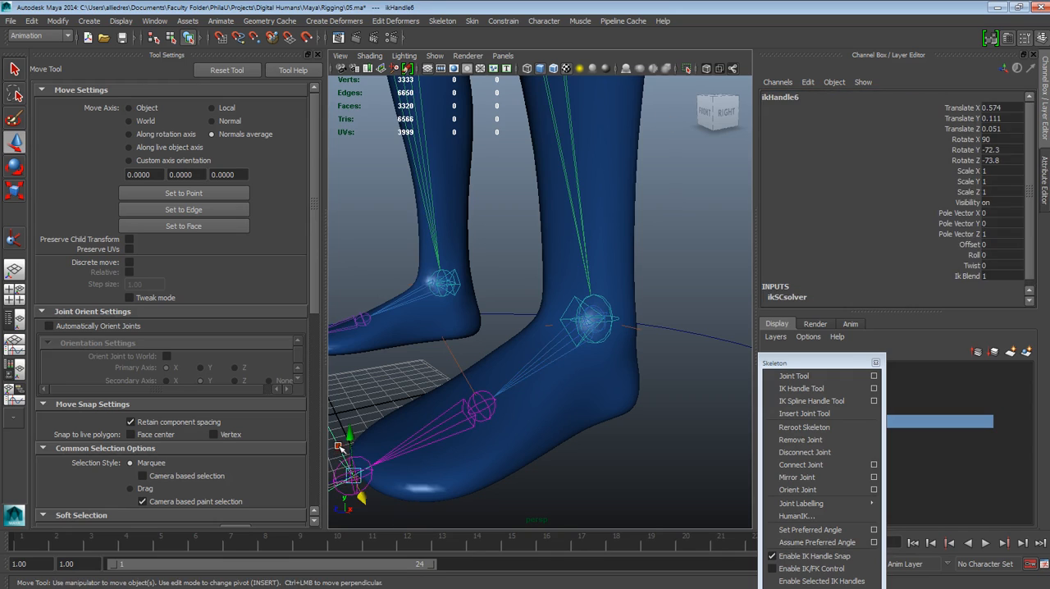
click(793, 96)
drag(789, 96, 807, 95)
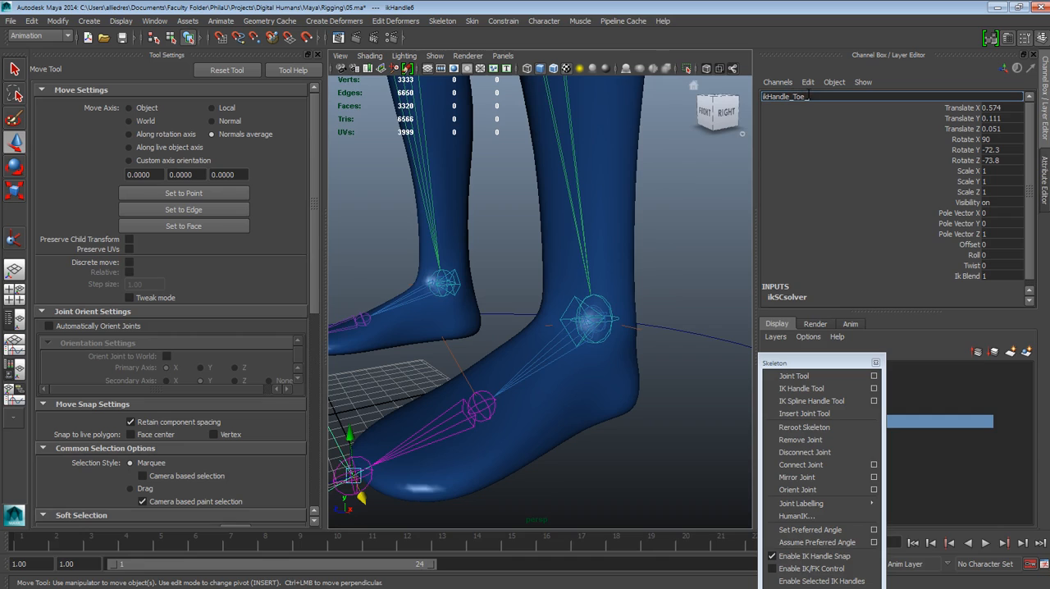
click(681, 259)
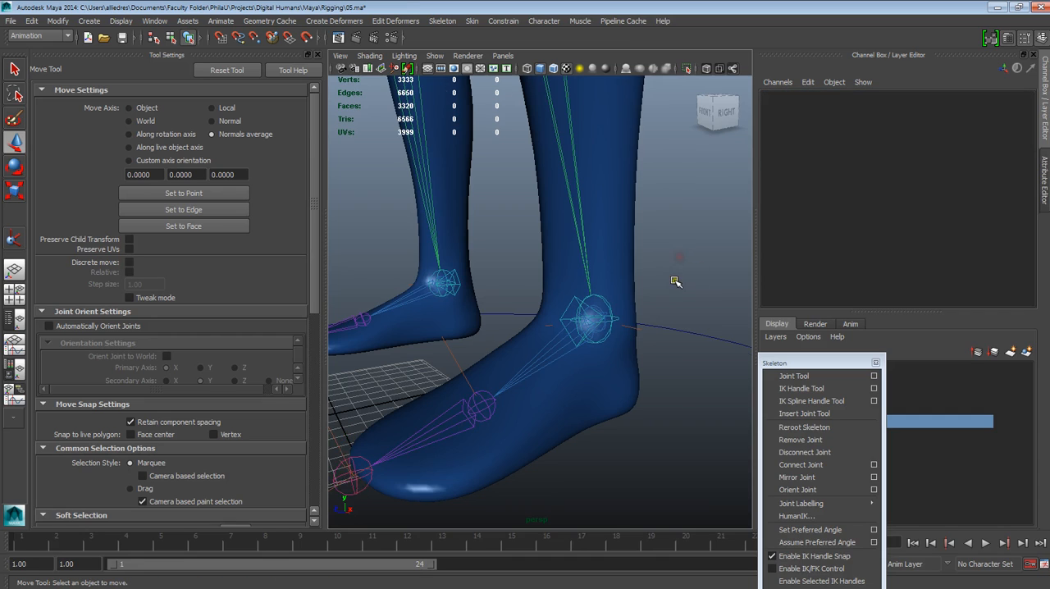
Step: Select the left foot's ankle, ball and toe IK handles in turn to check them
click(640, 329)
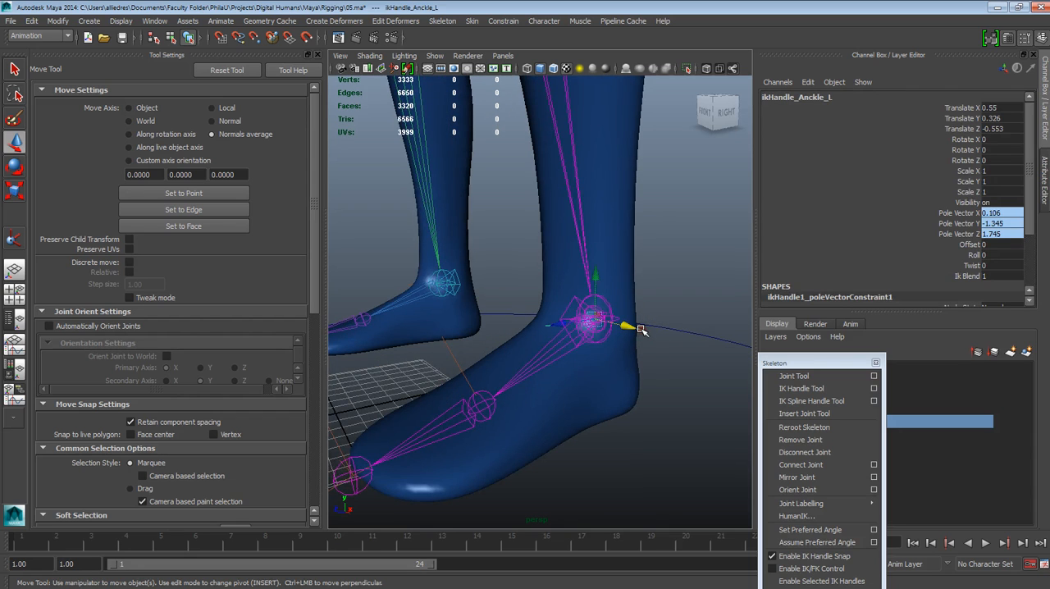
click(454, 357)
alt+middle_drag(527, 398, 632, 353)
alt+drag(632, 353, 613, 357)
click(535, 361)
alt+drag(525, 339, 578, 377)
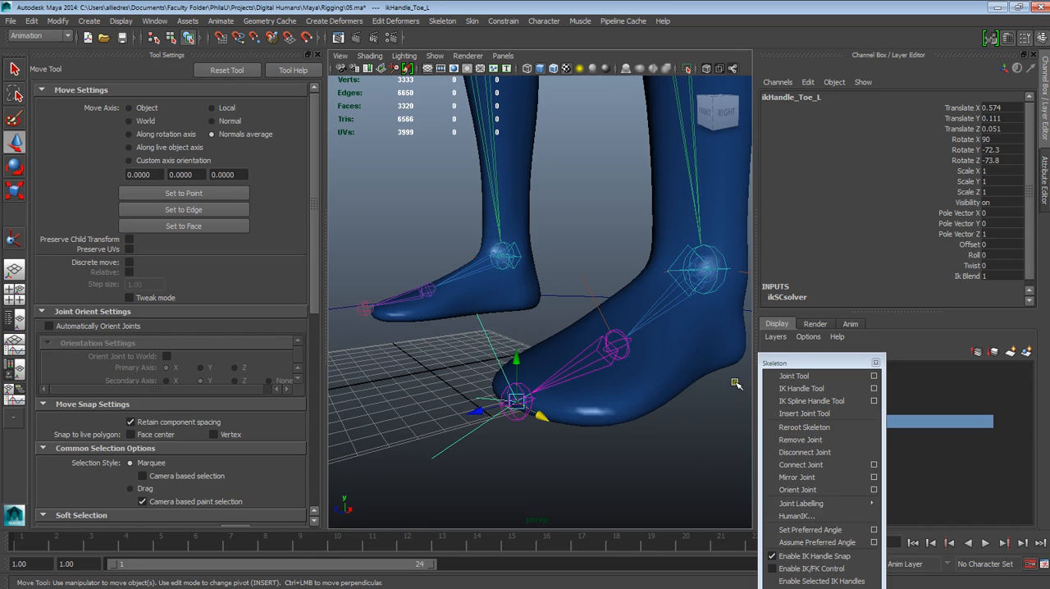
alt+drag(746, 379, 720, 366)
alt+middle_drag(686, 378, 679, 384)
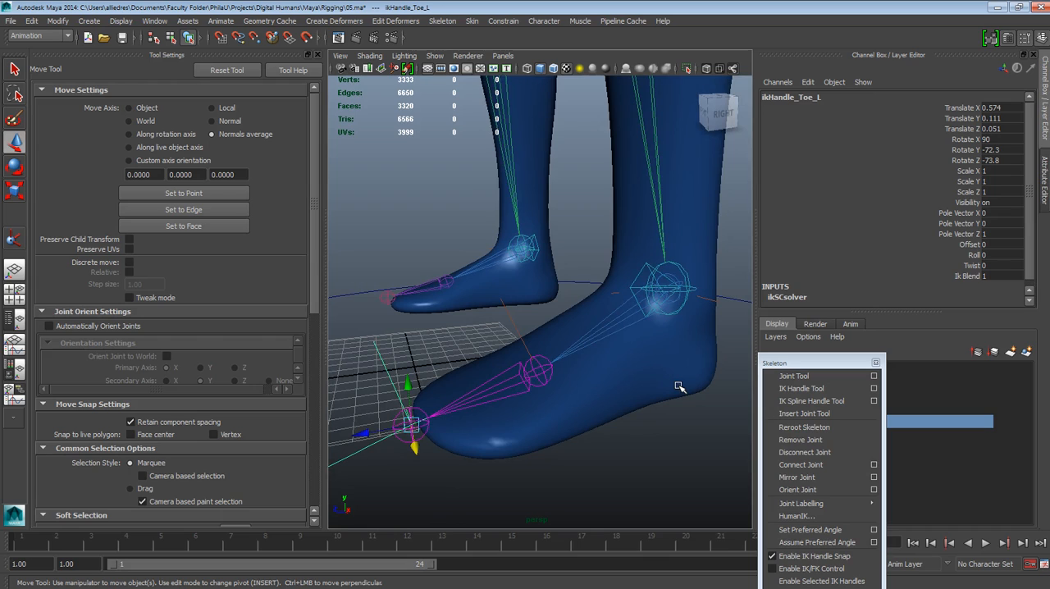
Step: With the left ankle's IK handle selected, close the Tool Settings and open the Outliner
click(718, 305)
click(717, 301)
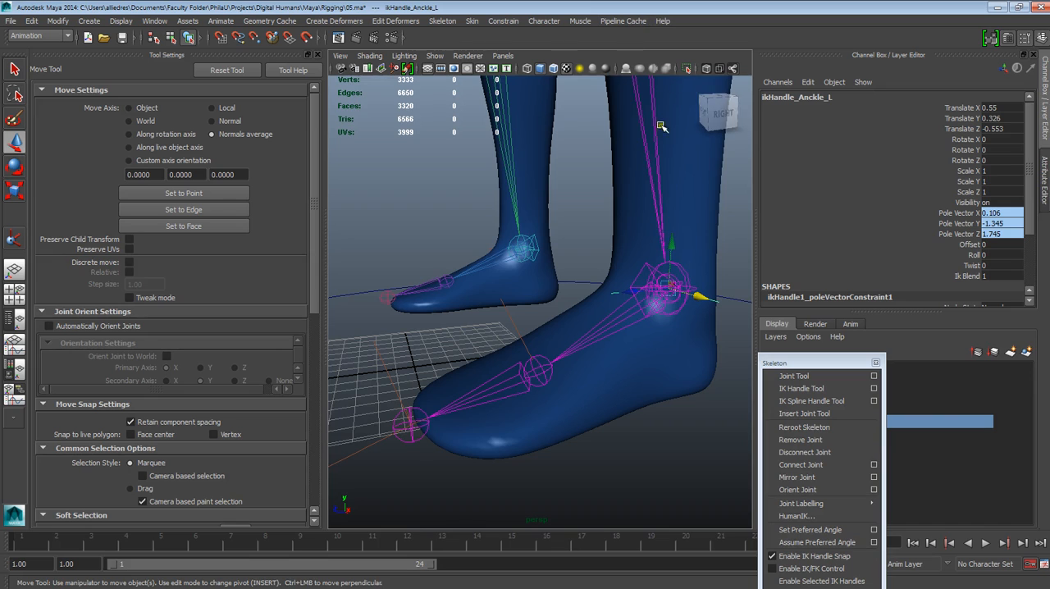
alt+right_drag(717, 302, 641, 240)
scroll(591, 235, up, 5)
click(318, 54)
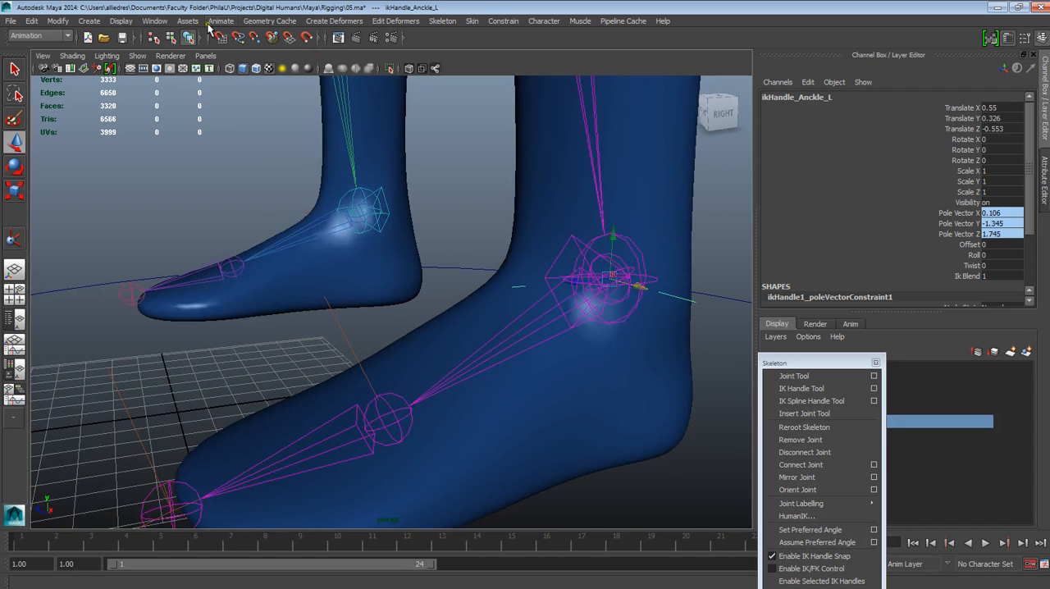
click(154, 20)
mouse_move(185, 54)
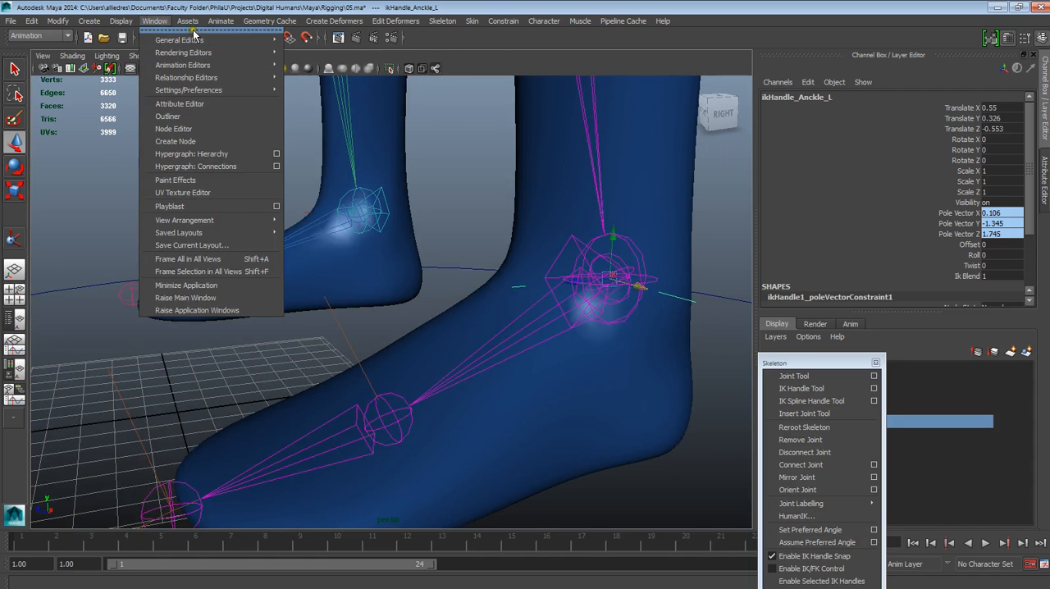
click(190, 117)
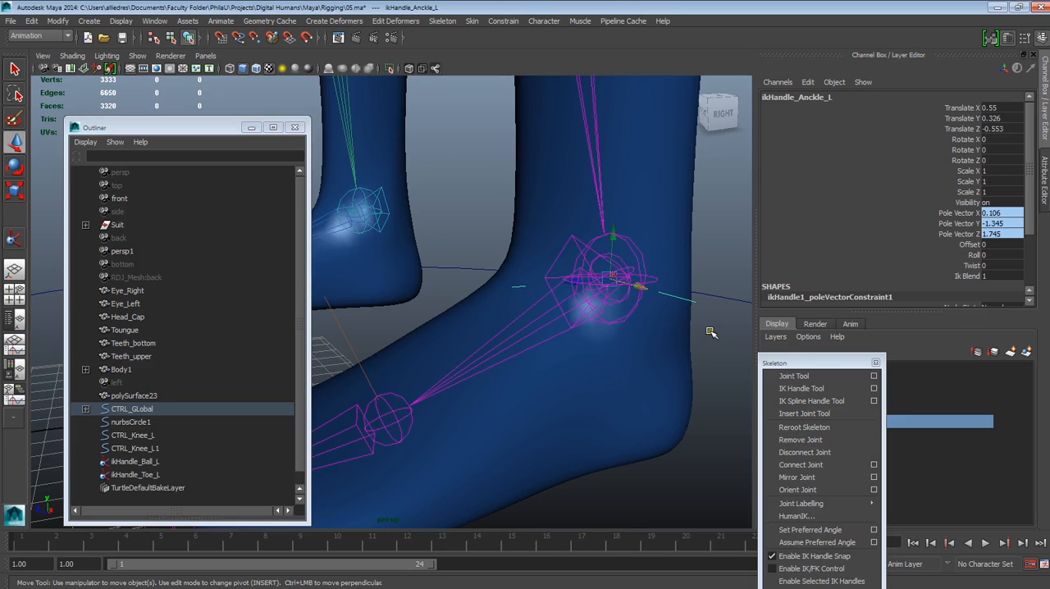
Step: Group the left ankle's IK handle, ikHandle_Anckle_L, on its own
click(693, 303)
click(692, 303)
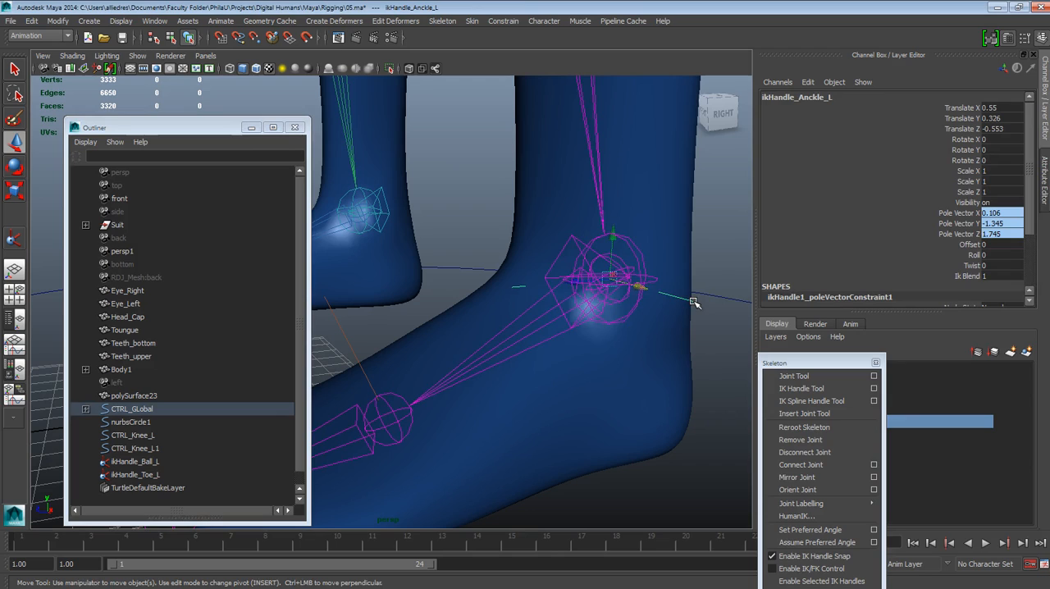
key(ctrl+g)
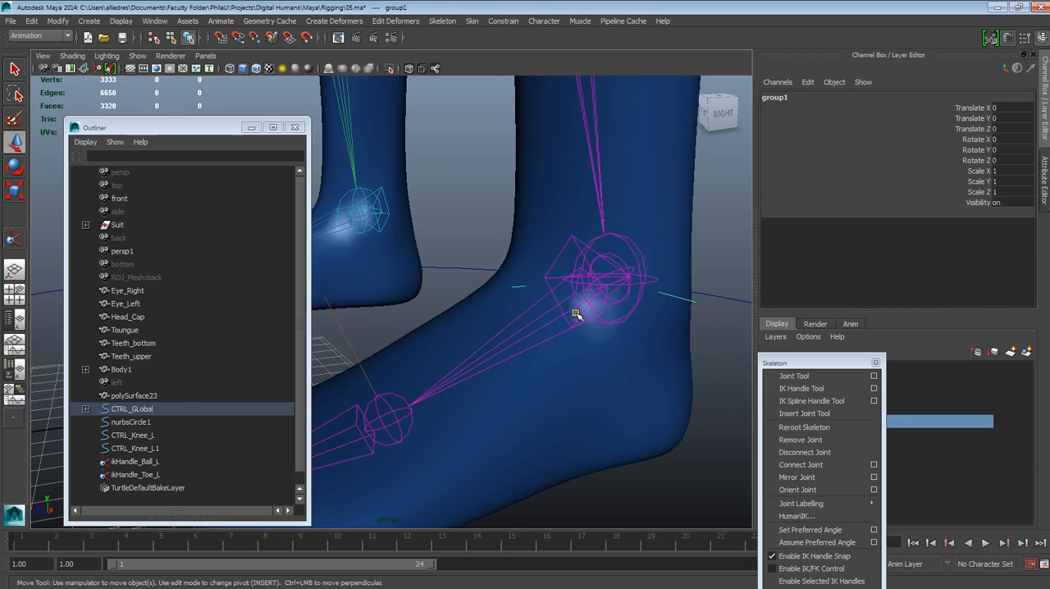
Step: Expand CTRL_GLobal and its IKs group in the Outliner to locate the new ankle handle group
click(87, 409)
drag(188, 128, 176, 80)
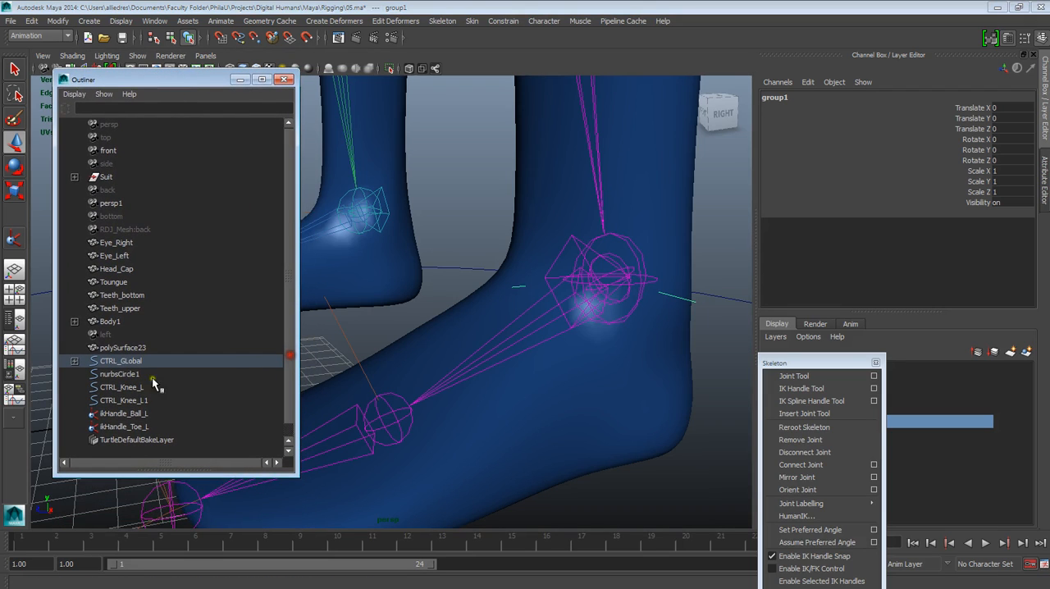
click(73, 361)
scroll(88, 365, down, 2)
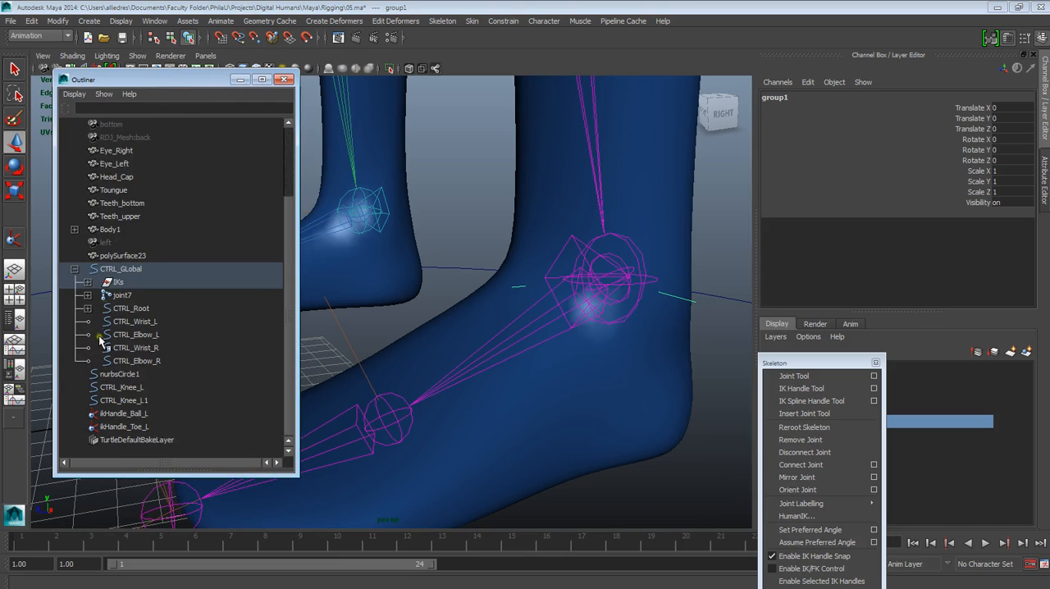
click(88, 282)
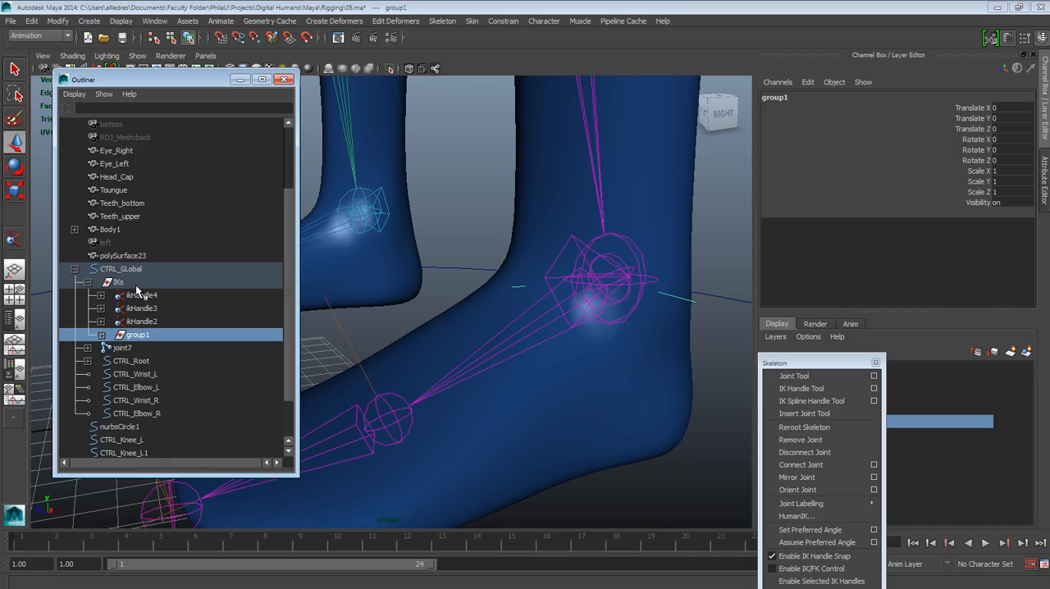
scroll(140, 295, down, 2)
scroll(151, 344, up, 4)
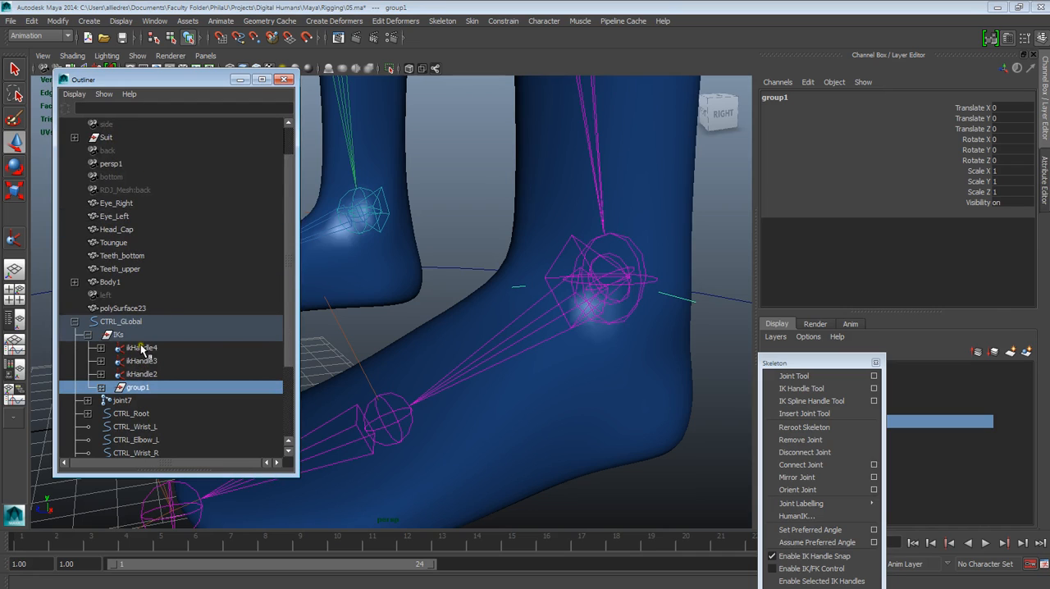
click(103, 388)
click(104, 388)
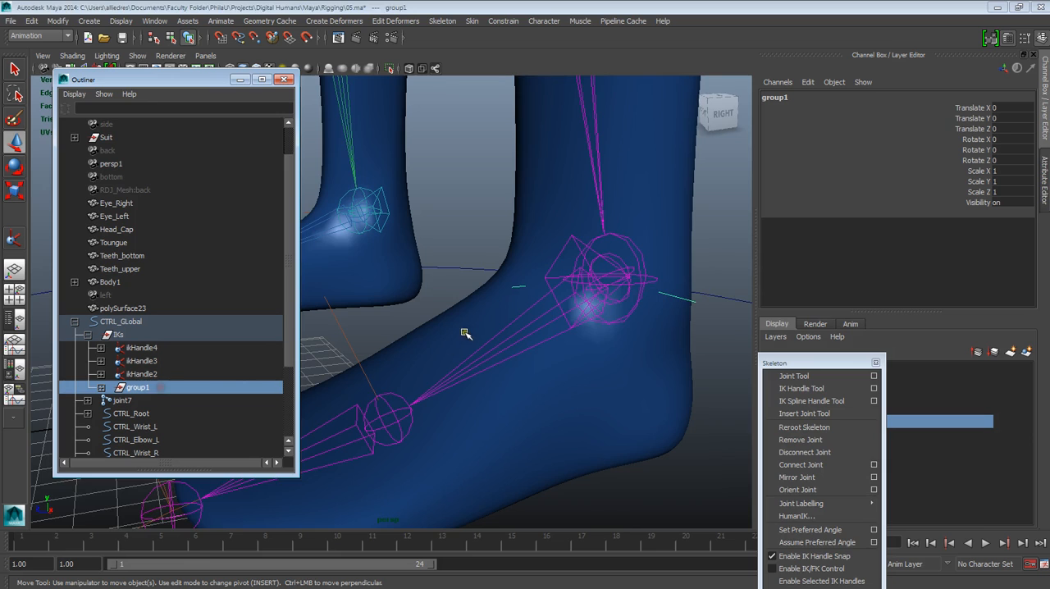
Step: Move the ankle handle group's pivot from the origin to the left foot's ball joint, snapping it to the joint
scroll(459, 338, down, 5)
alt+drag(462, 352, 417, 338)
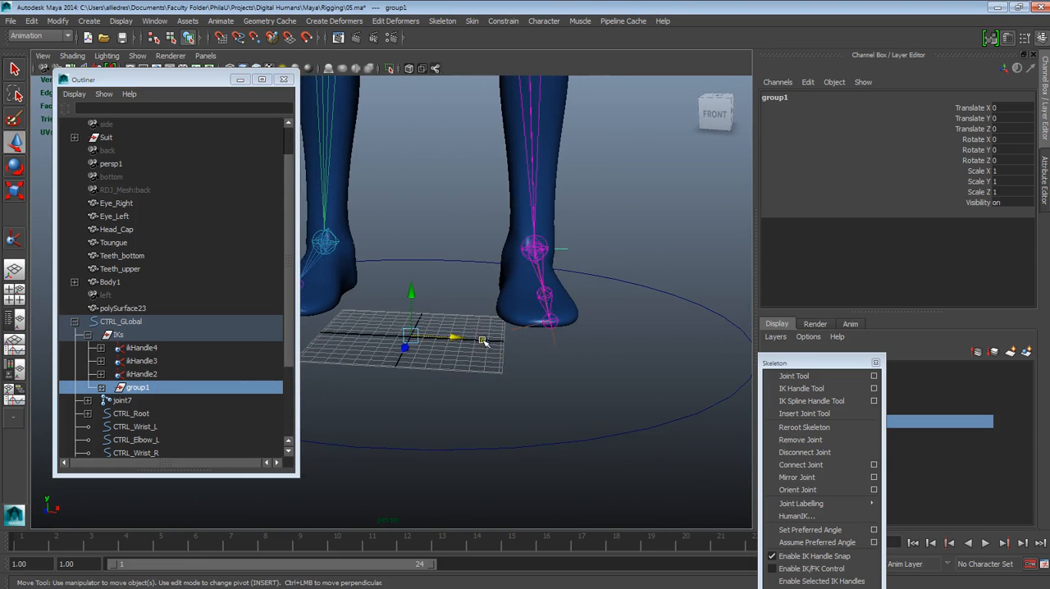
alt+drag(484, 342, 475, 356)
key(Insert)
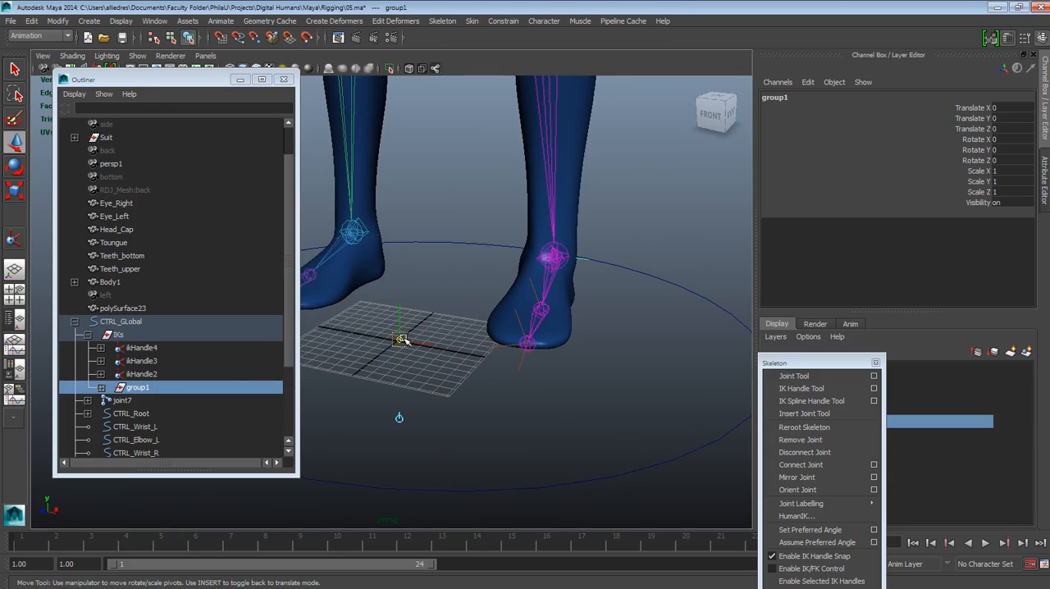
key(v)
drag(399, 340, 540, 310)
key(Insert)
alt+drag(606, 366, 470, 408)
alt+right_drag(471, 410, 486, 484)
alt+drag(489, 477, 508, 464)
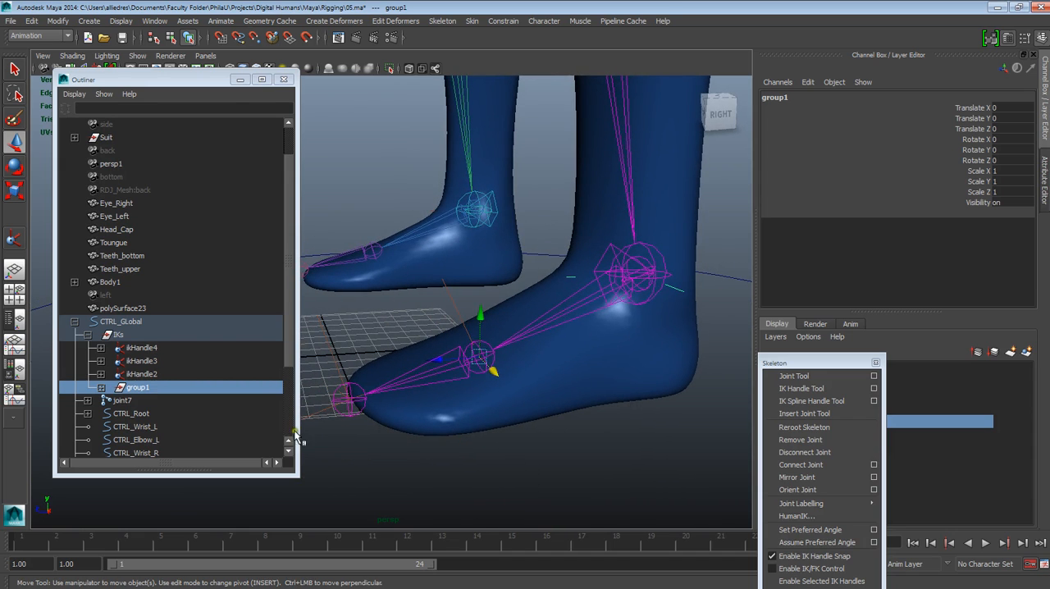
Step: Rename the ankle handle group inside IKs as group_Ball1
click(139, 392)
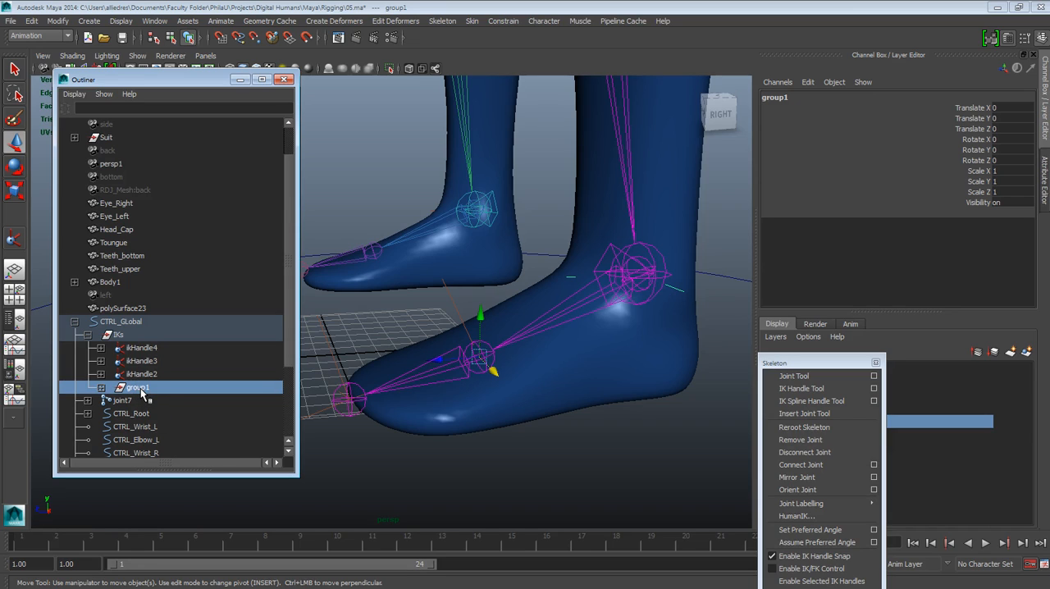
double_click(140, 388)
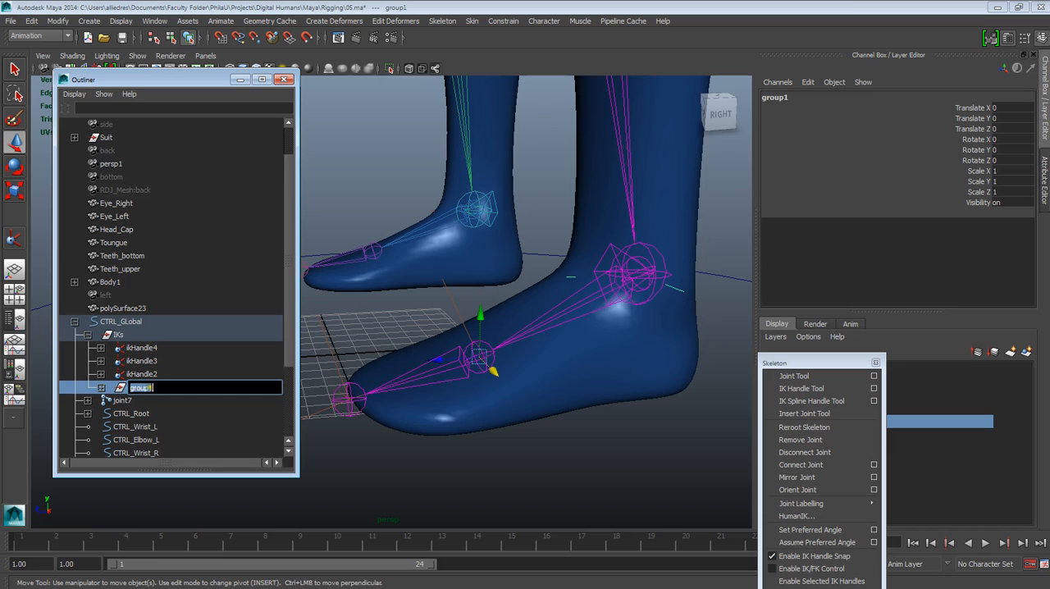
click(160, 390)
key(Return)
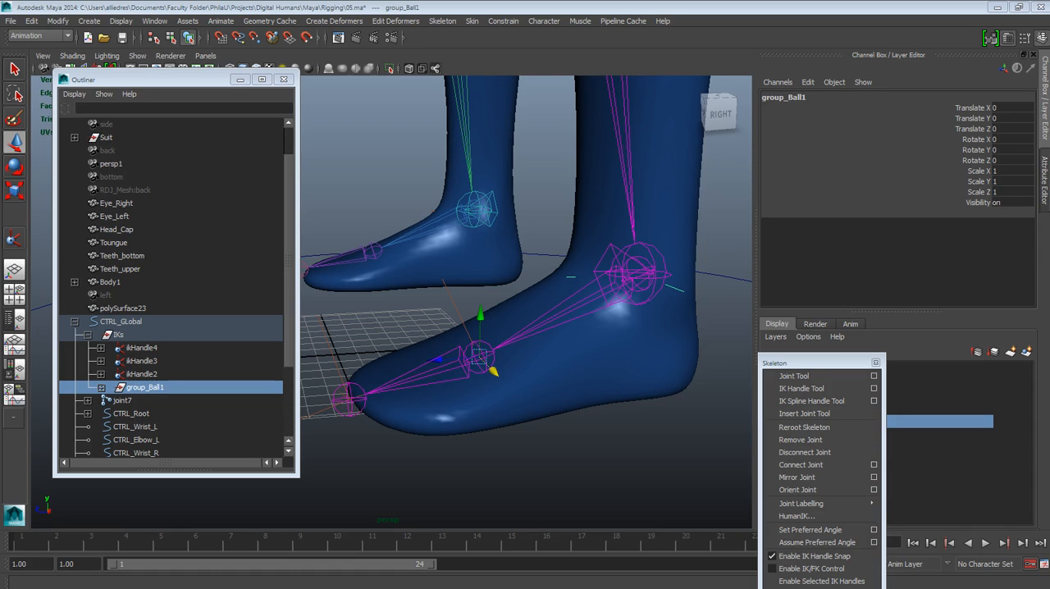
Step: Select the left toe's IK handle, ikHandle_Toe_L, and group it on its own
click(332, 364)
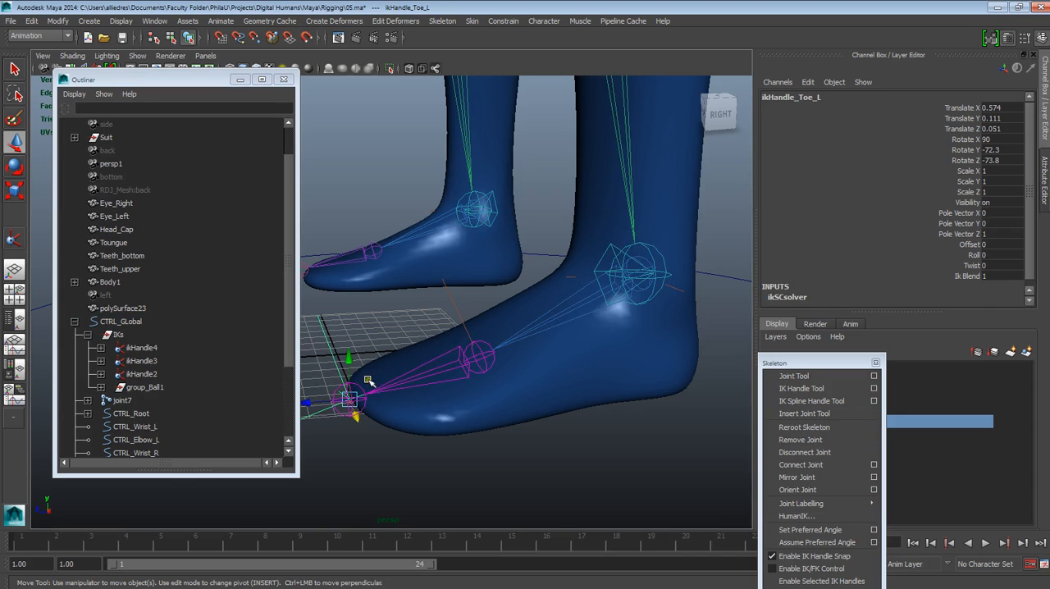
drag(288, 359, 288, 427)
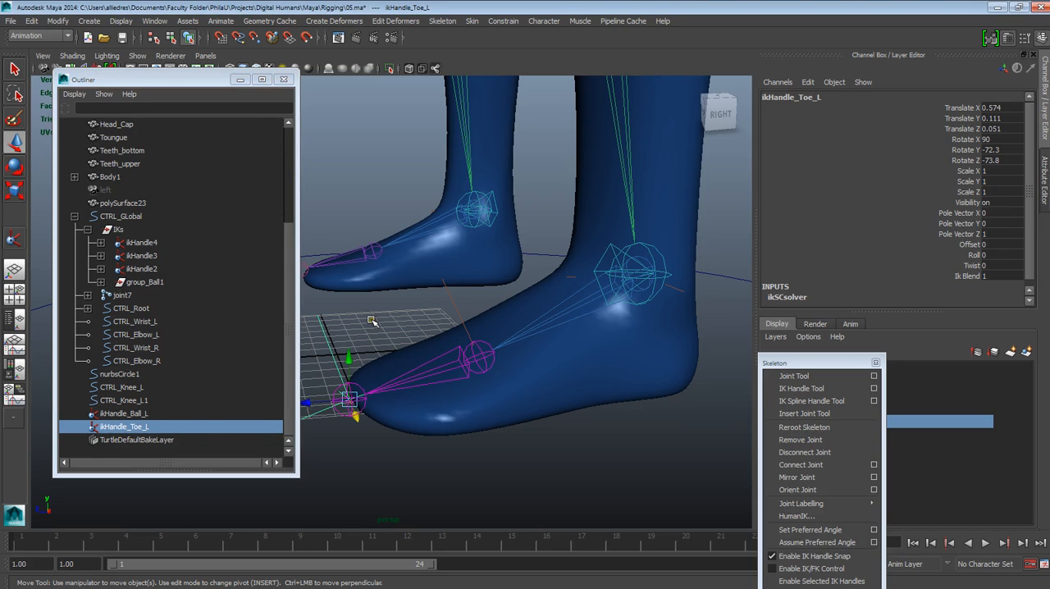
key(ctrl+g)
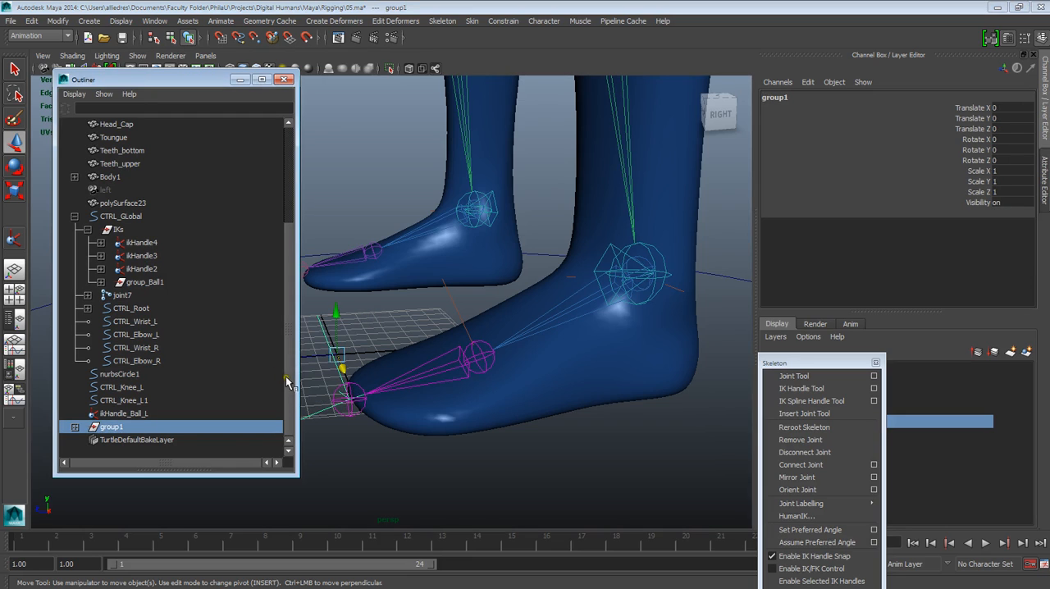
double_click(117, 430)
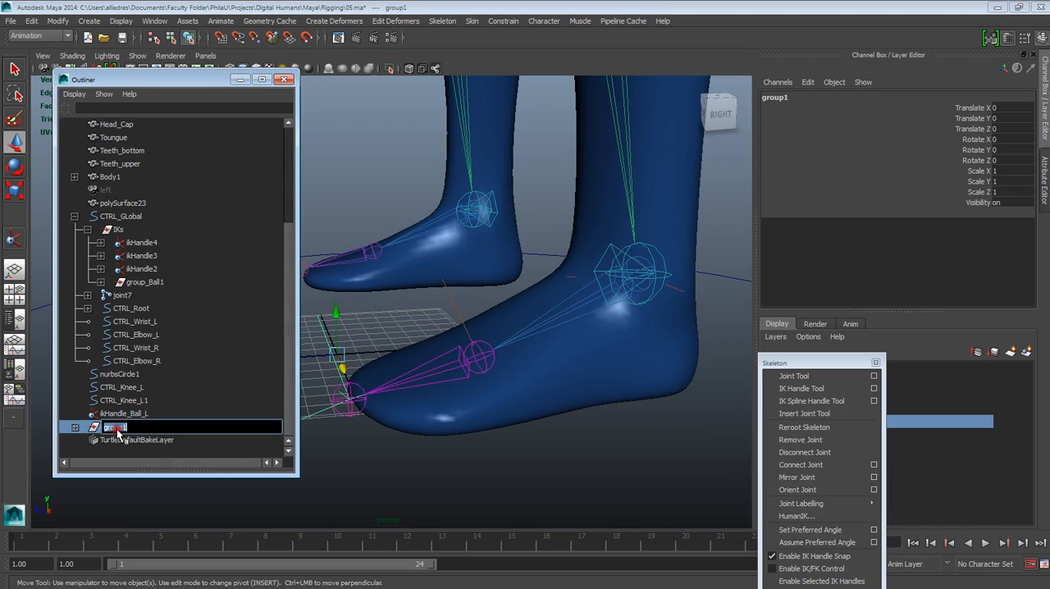
click(127, 427)
click(133, 486)
click(117, 428)
click(351, 372)
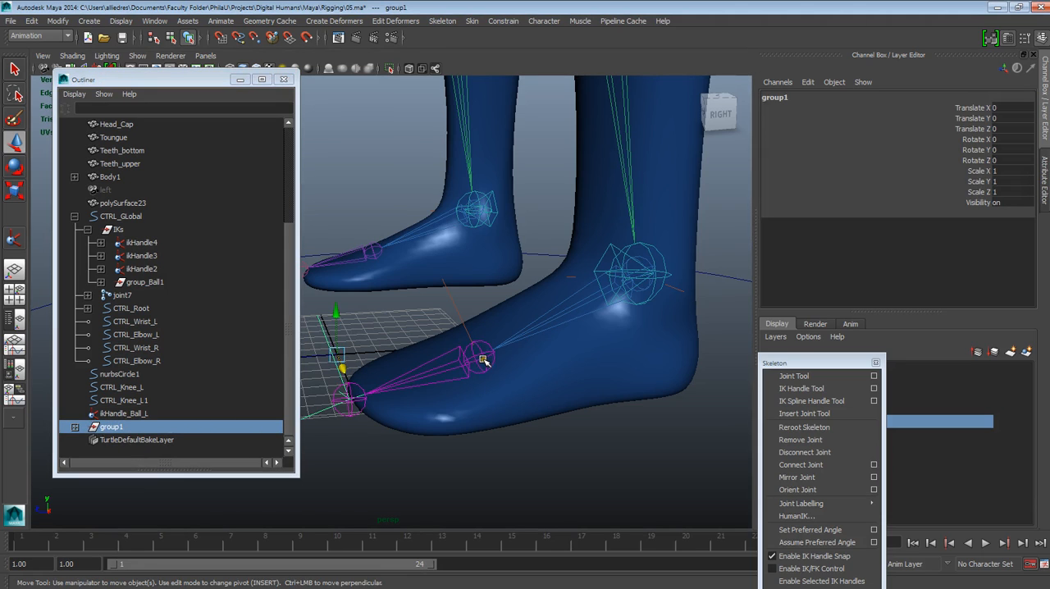
Step: Move the toe handle group's pivot from the origin onto the left foot's ball joint
alt+drag(483, 365, 531, 399)
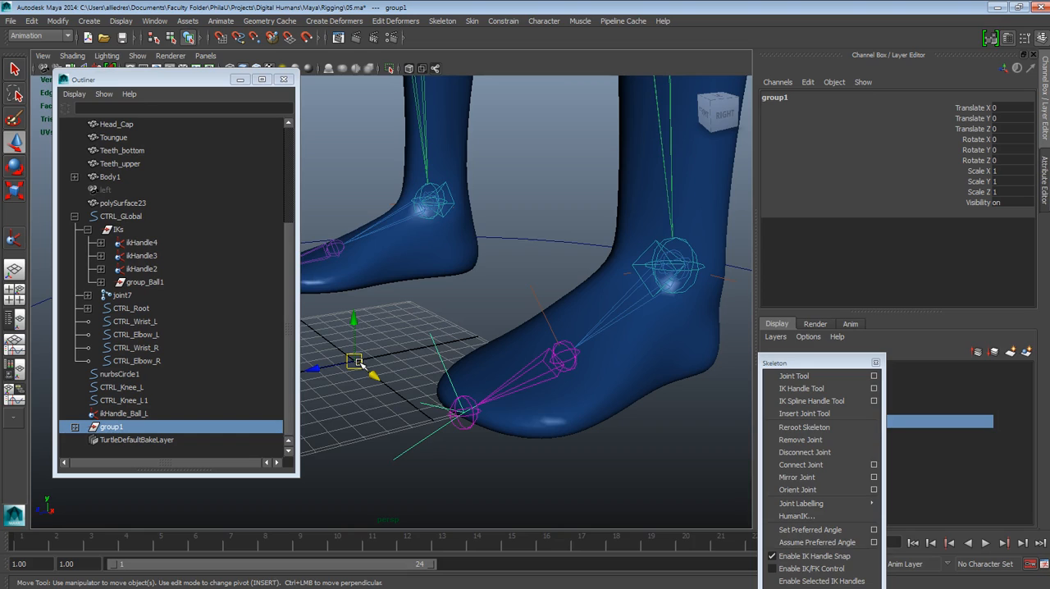
key(Insert)
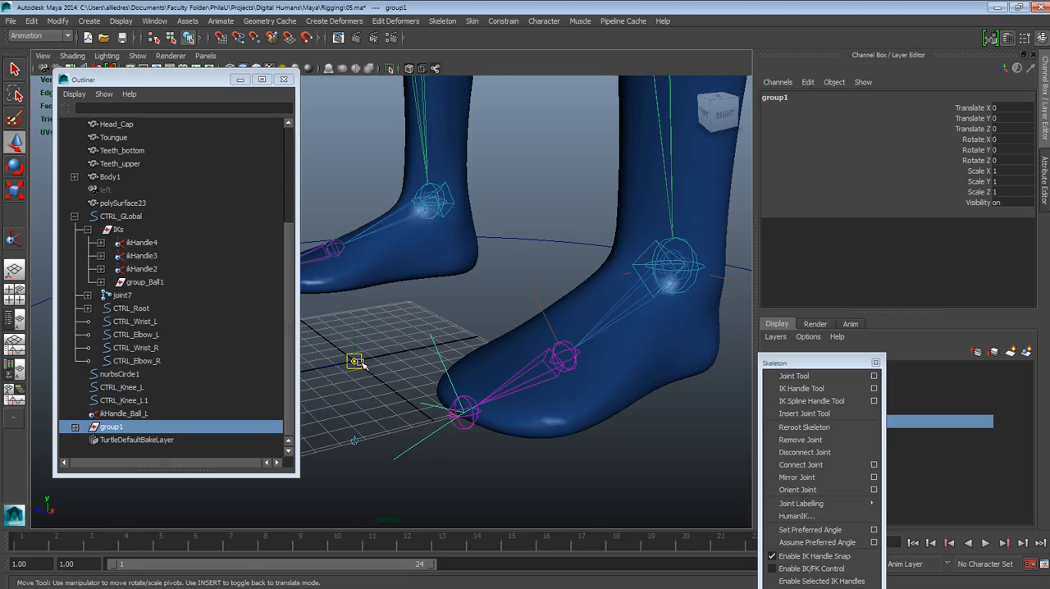
drag(358, 364, 556, 387)
key(Insert)
alt+middle_drag(558, 387, 548, 399)
Step: Rename the toe handle group as group_Ball2 and clear the selection
double_click(116, 431)
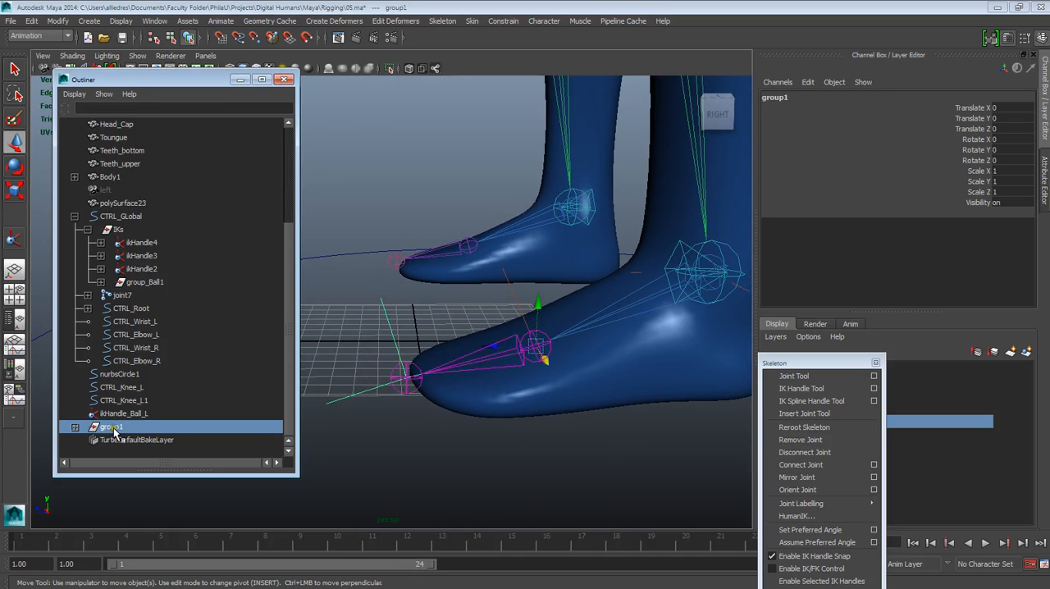
double_click(118, 429)
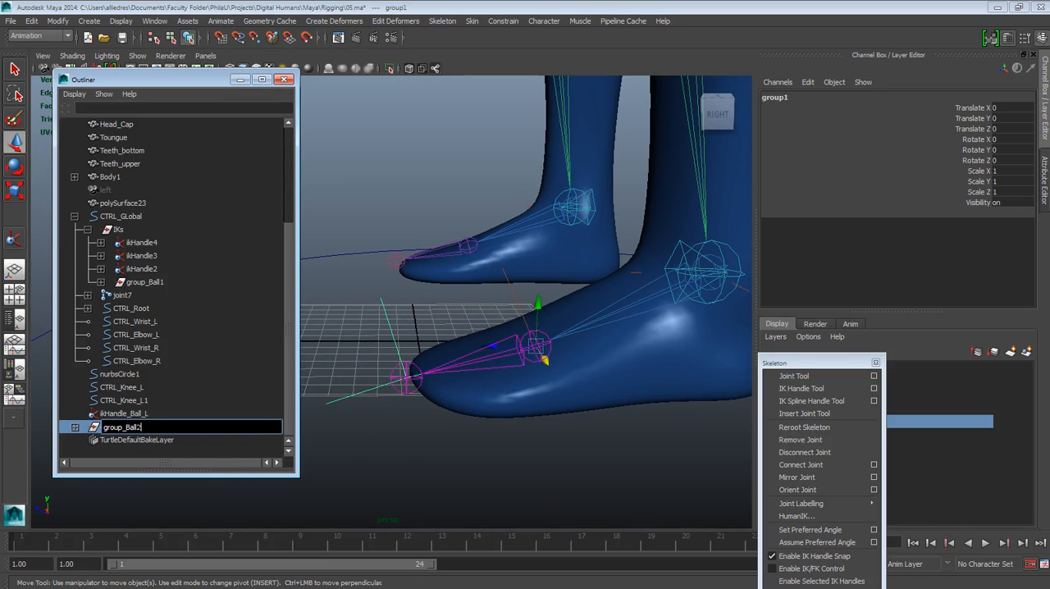
key(Return)
click(470, 314)
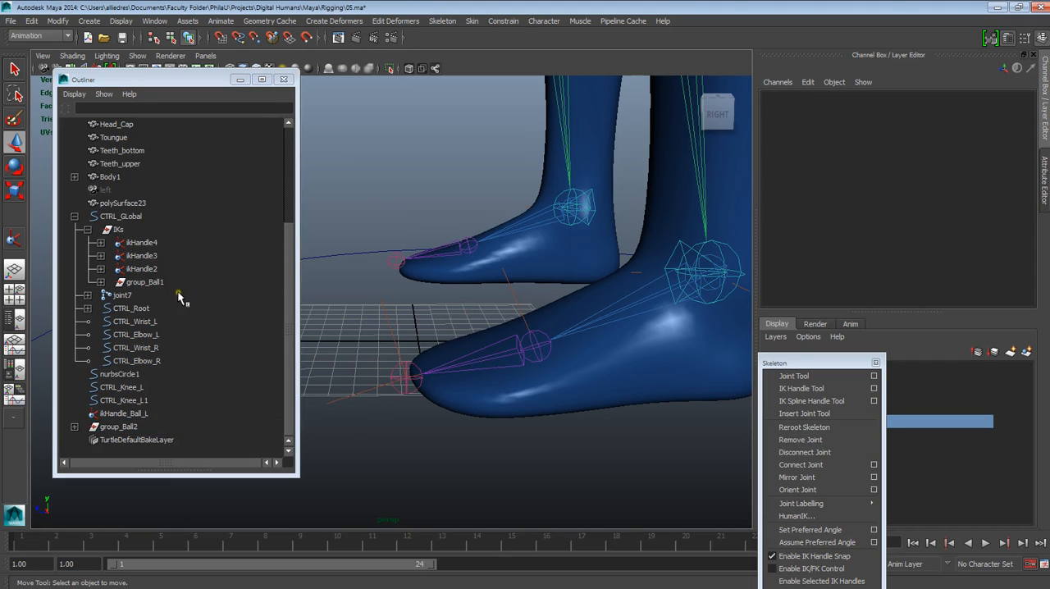
Step: Select group_Ball1 and group_Ball2 in turn to check their pivots at the ball joint
click(153, 282)
click(131, 427)
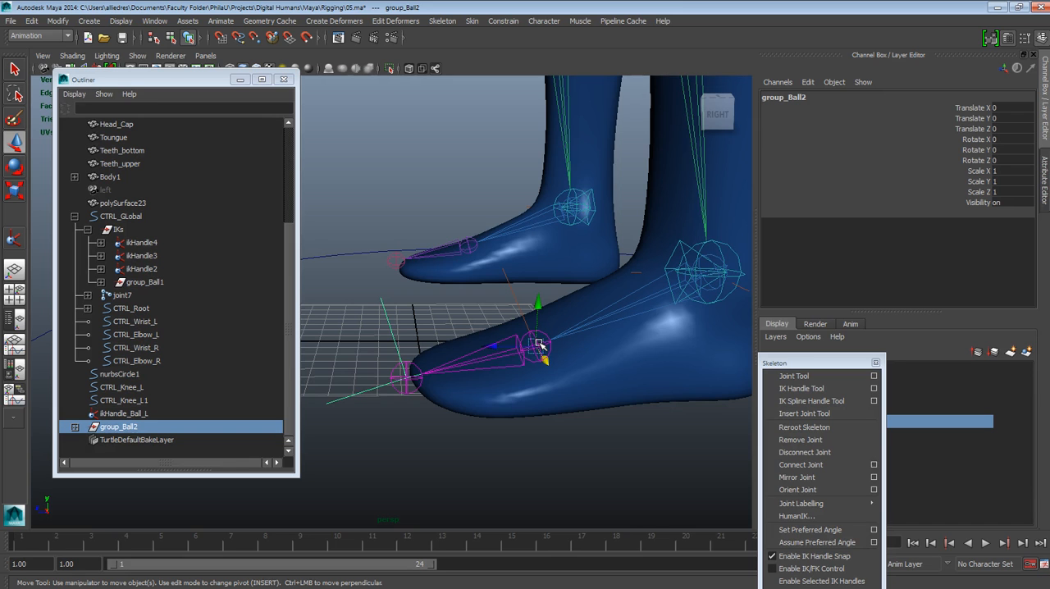
alt+drag(583, 383, 602, 402)
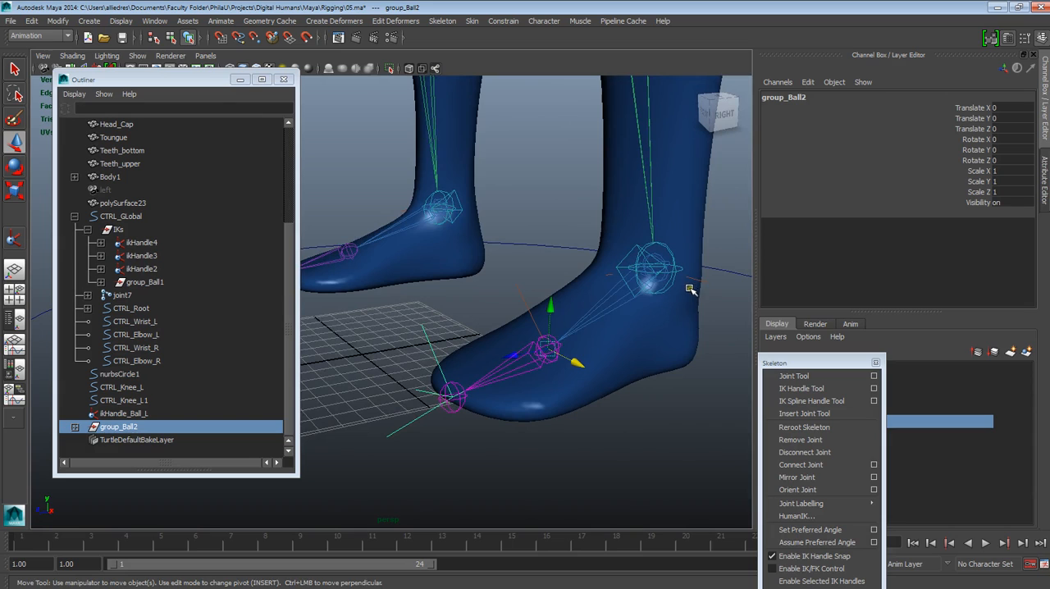
Step: Rename group_Ball1 as group_Anckle_L
click(145, 282)
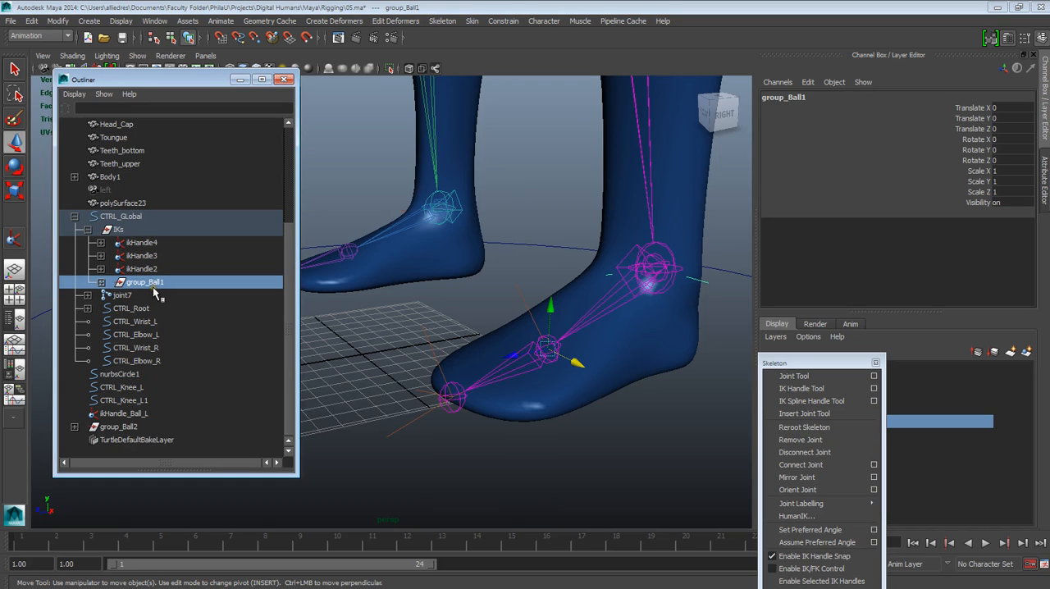
double_click(151, 282)
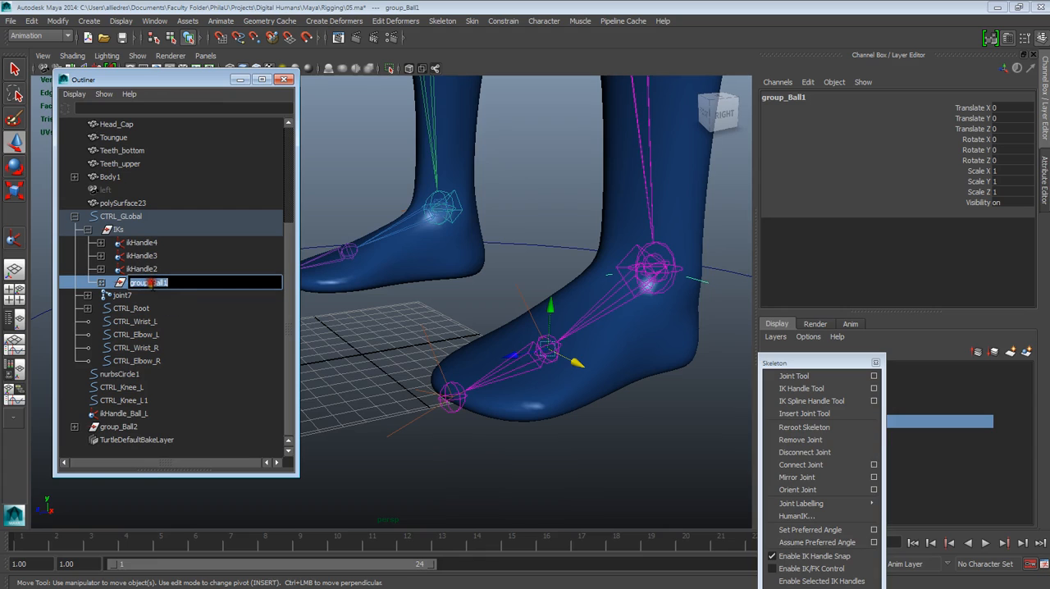
drag(152, 283, 169, 283)
click(175, 271)
click(169, 283)
double_click(168, 283)
click(169, 282)
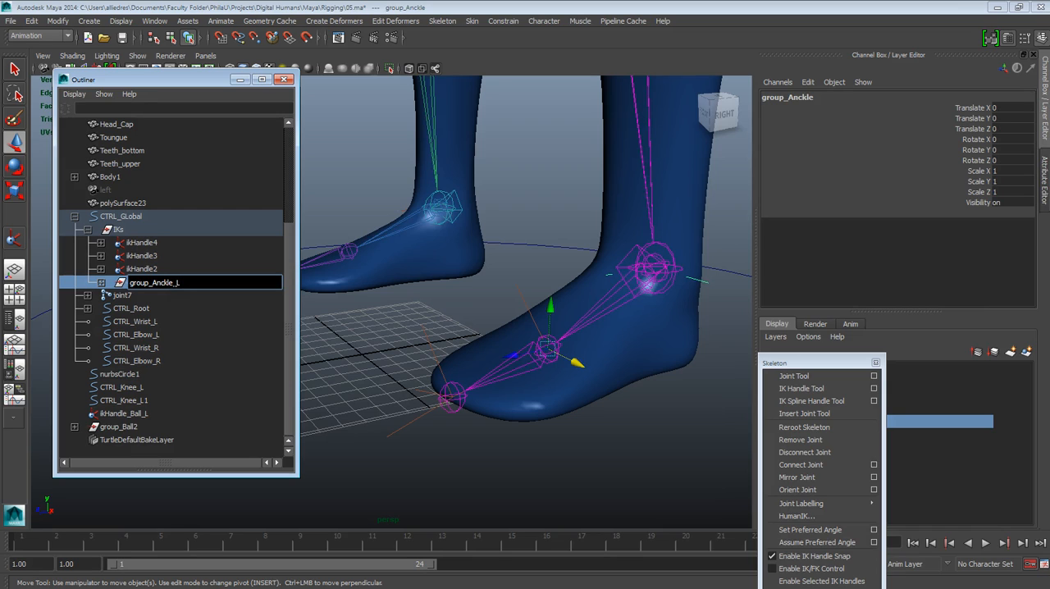
click(562, 446)
Step: Rename group_Ball2 as group_Toe_L
click(106, 428)
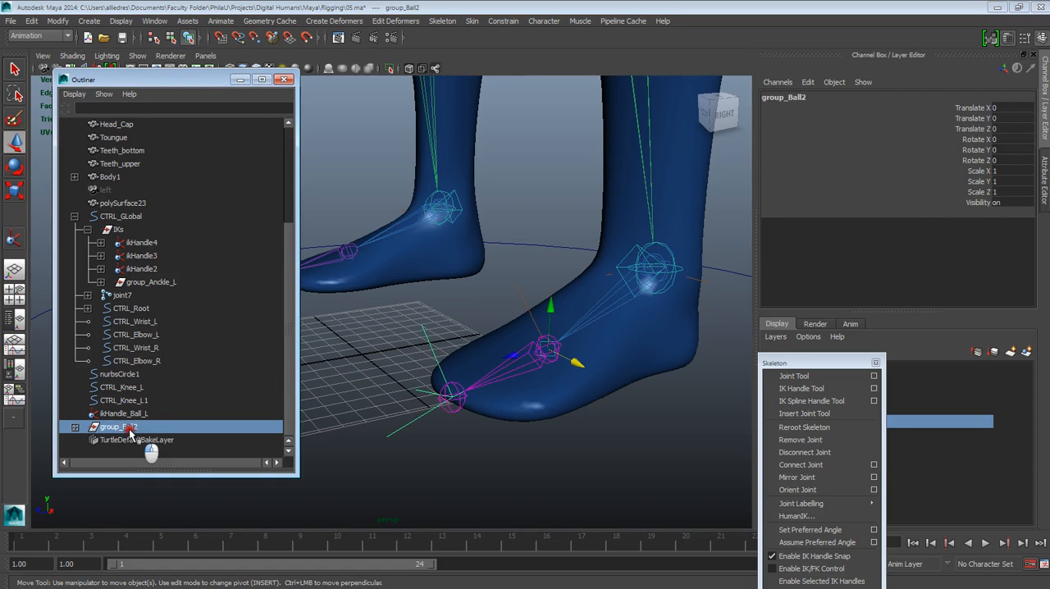
double_click(128, 430)
drag(125, 427, 151, 427)
key(Return)
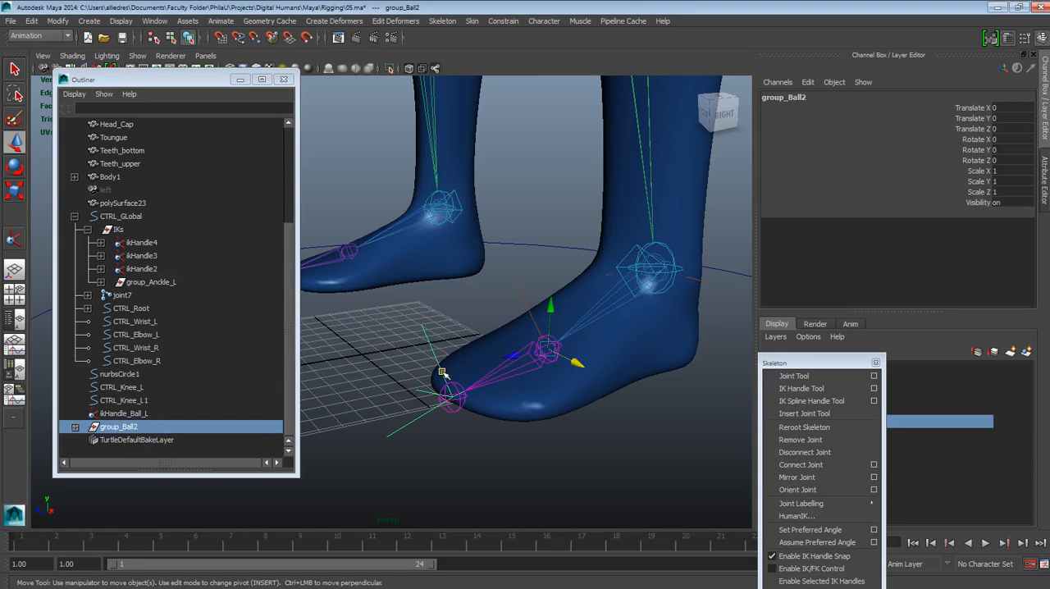
double_click(128, 427)
drag(126, 427, 149, 427)
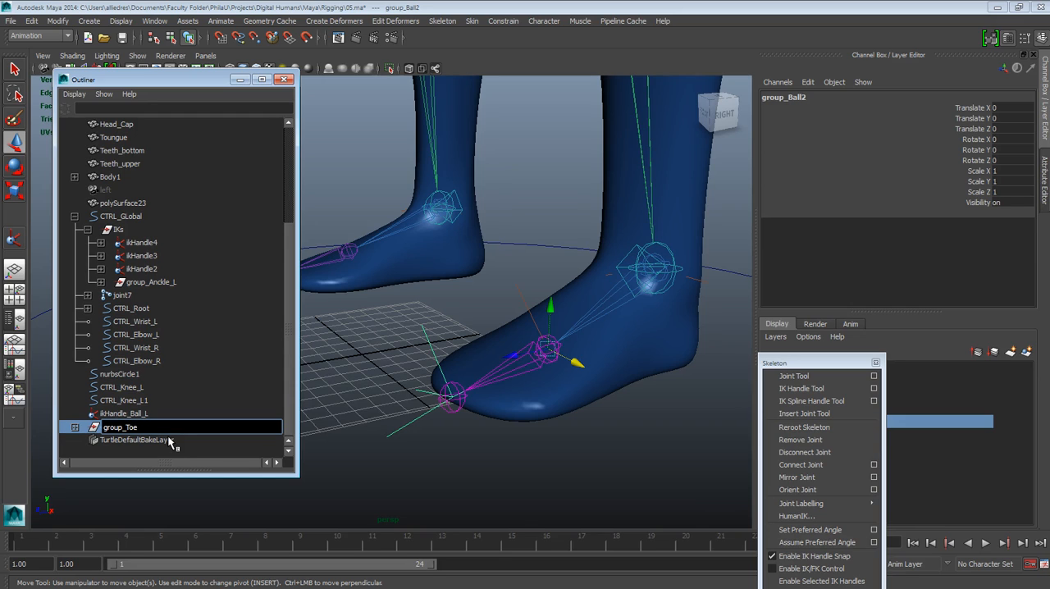
text(ToeL)
click(365, 382)
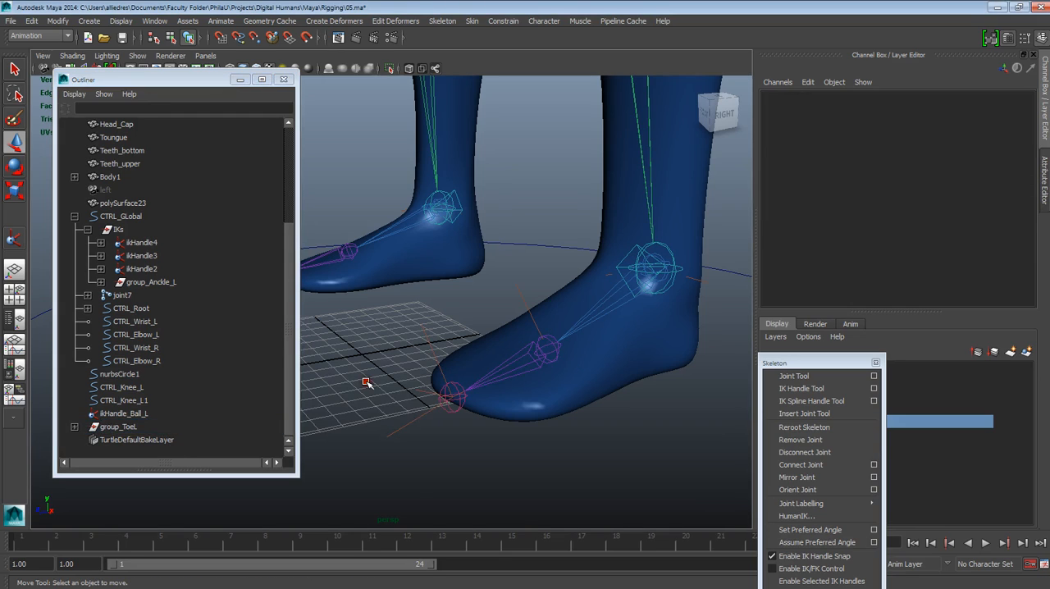
click(134, 427)
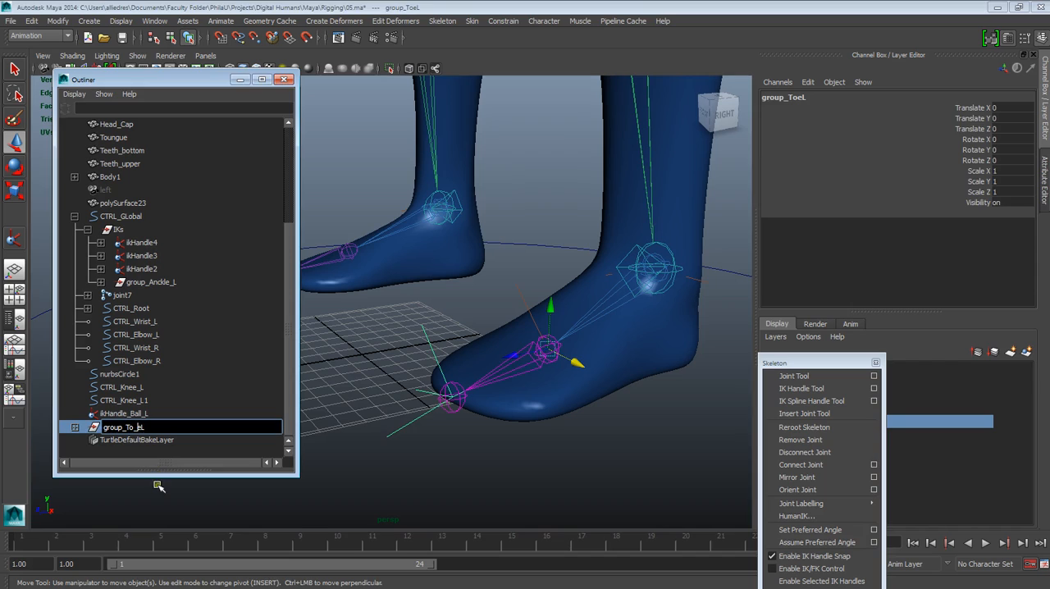
click(157, 485)
double_click(131, 427)
click(135, 427)
Step: Select group_Anckle_L, group_Toe_L and ikHandle_Ball_L and group them together
click(165, 282)
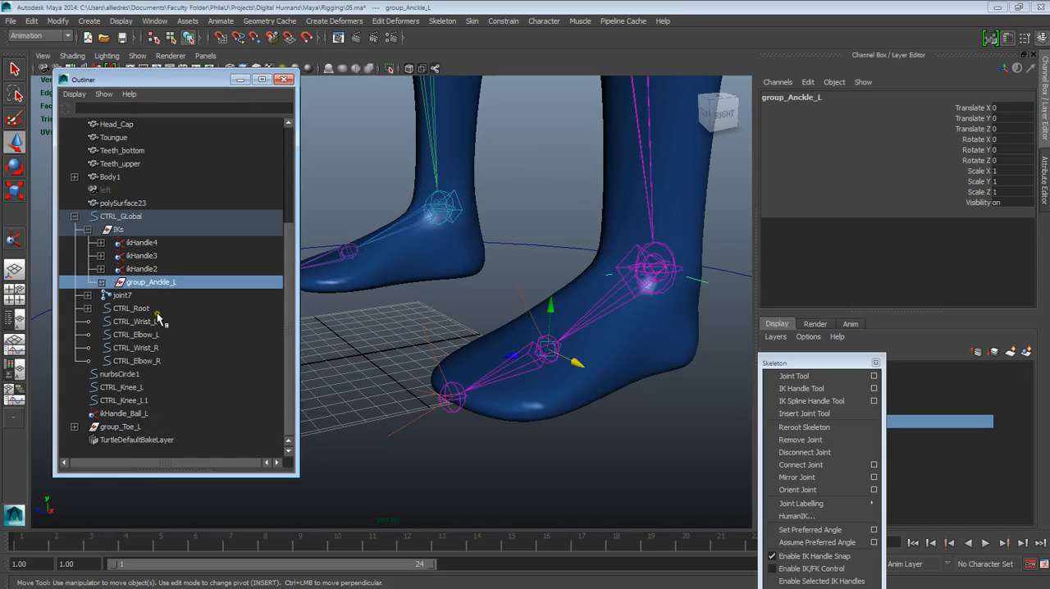
ctrl+click(131, 433)
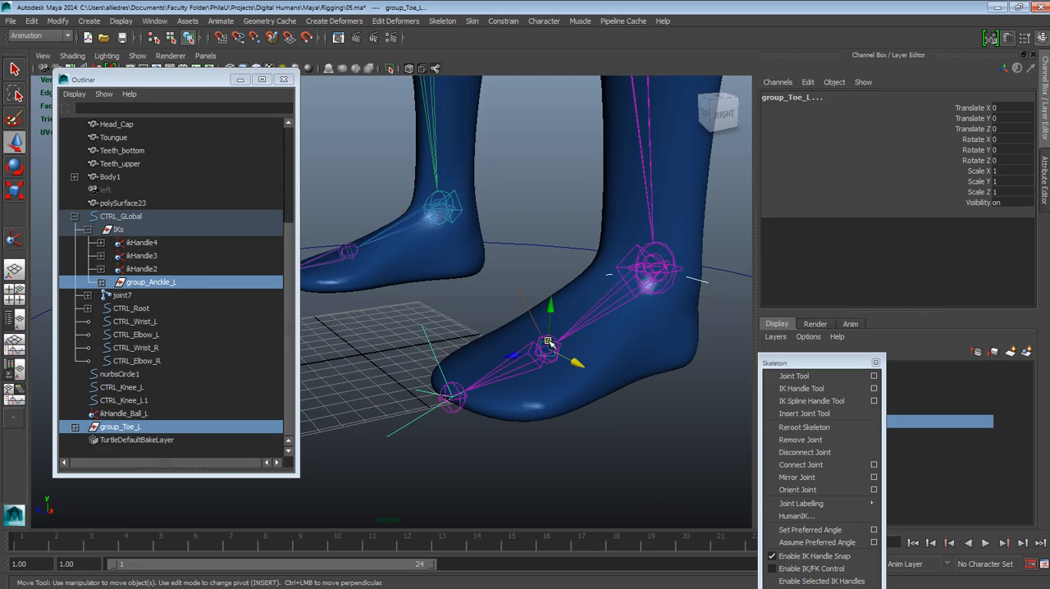
shift+click(525, 300)
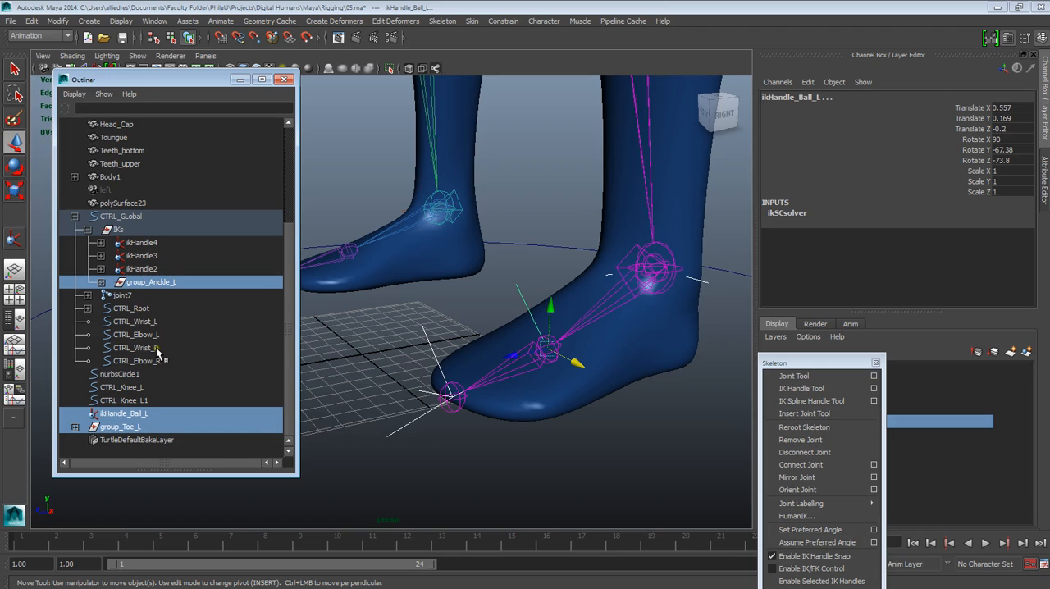
key(ctrl+g)
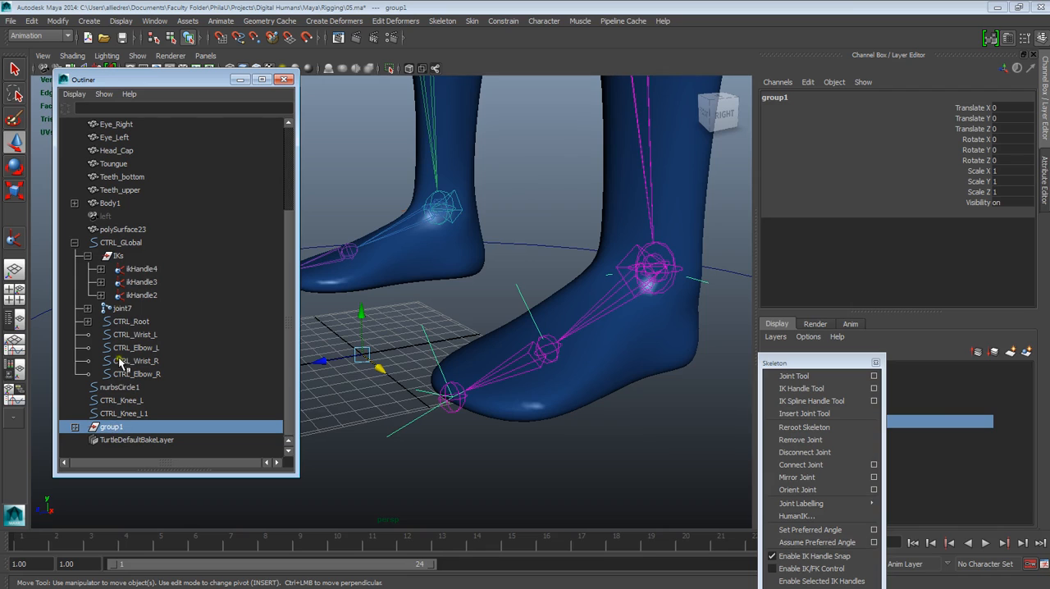
Step: Parent the new foot group under the IKs group of CTRL_GLobal
mouse_move(110, 427)
mouse_down()
mouse_move(116, 310)
mouse_move(115, 426)
mouse_up()
click(74, 427)
middle_drag(114, 394, 134, 218)
scroll(133, 314, down, 3)
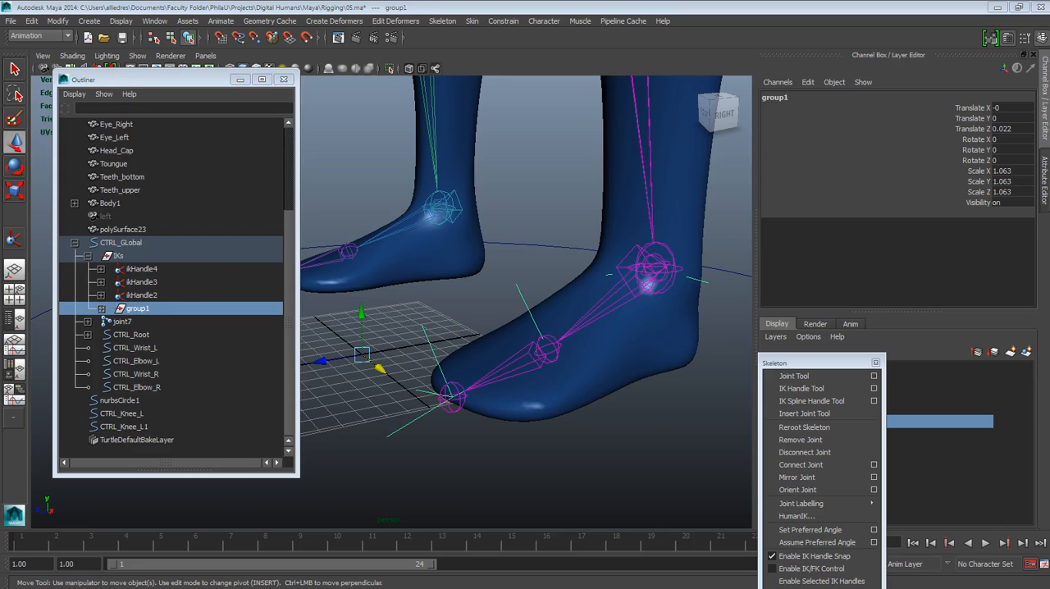
Step: Expand the new foot group and select group_Anckle_L, group_Toe_L and ikHandle_Ball_L in turn to check its contents
click(139, 311)
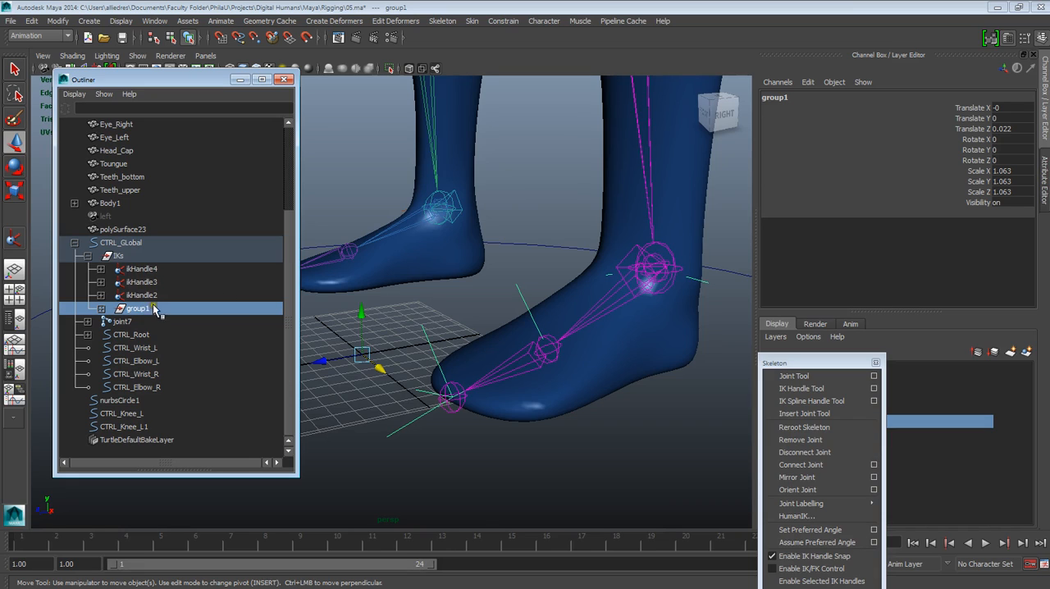
click(100, 310)
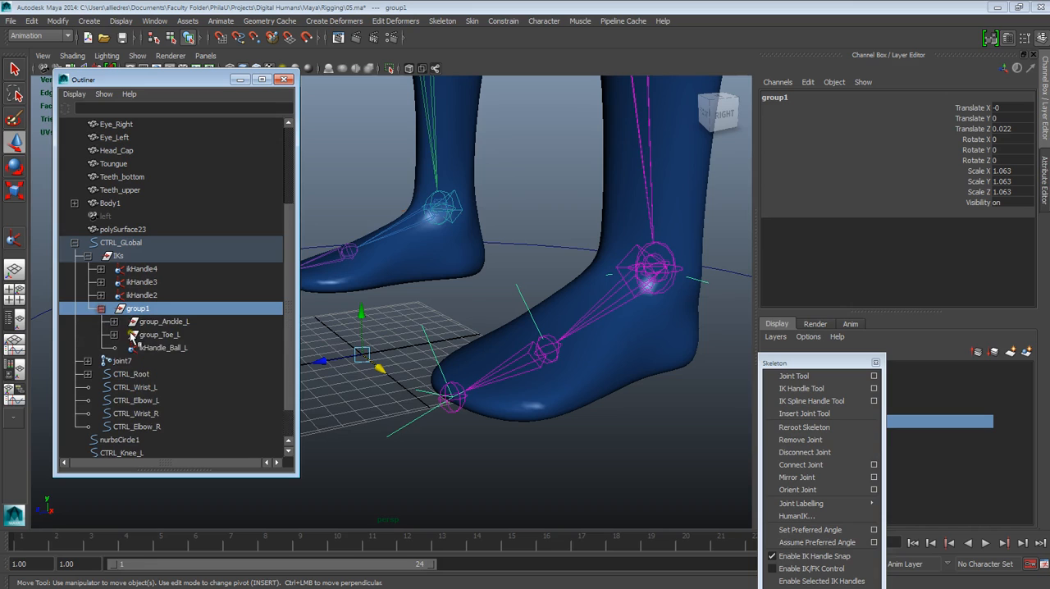
click(169, 322)
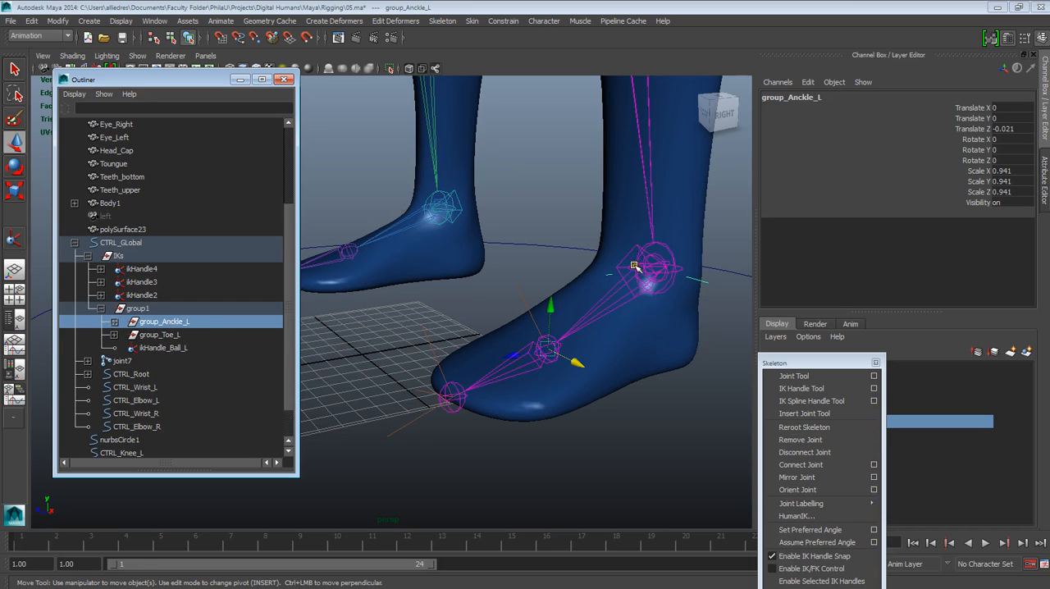
click(174, 335)
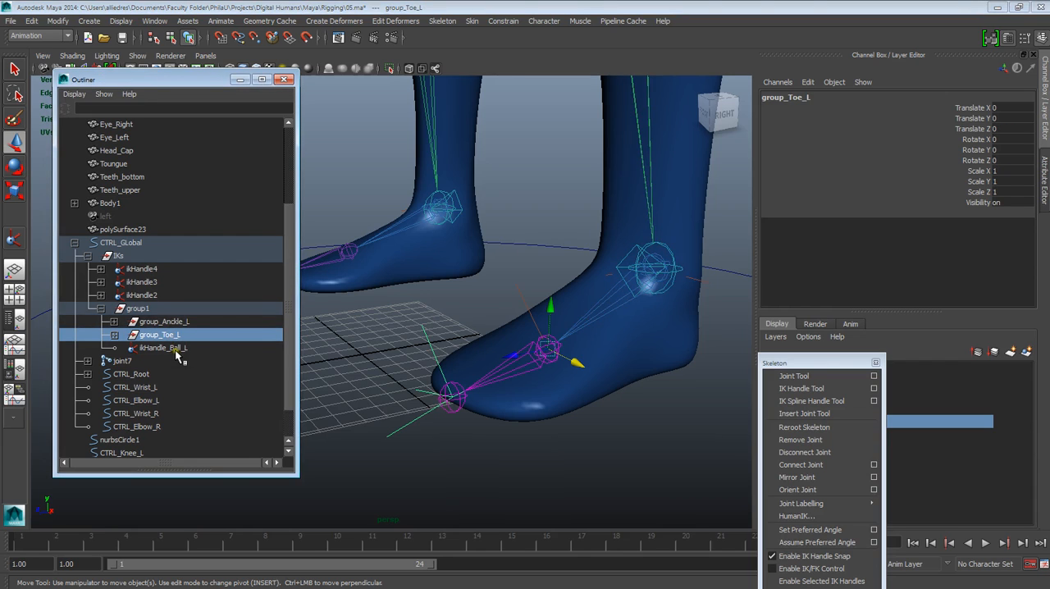
click(168, 348)
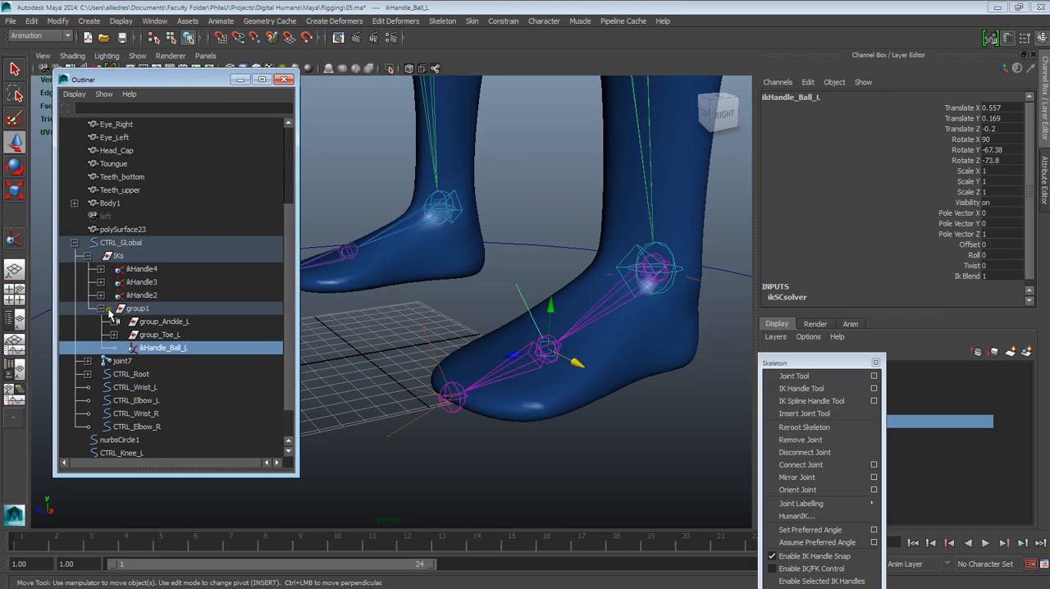
Step: Rename the new foot group under IKs as group_Heel_L
click(134, 311)
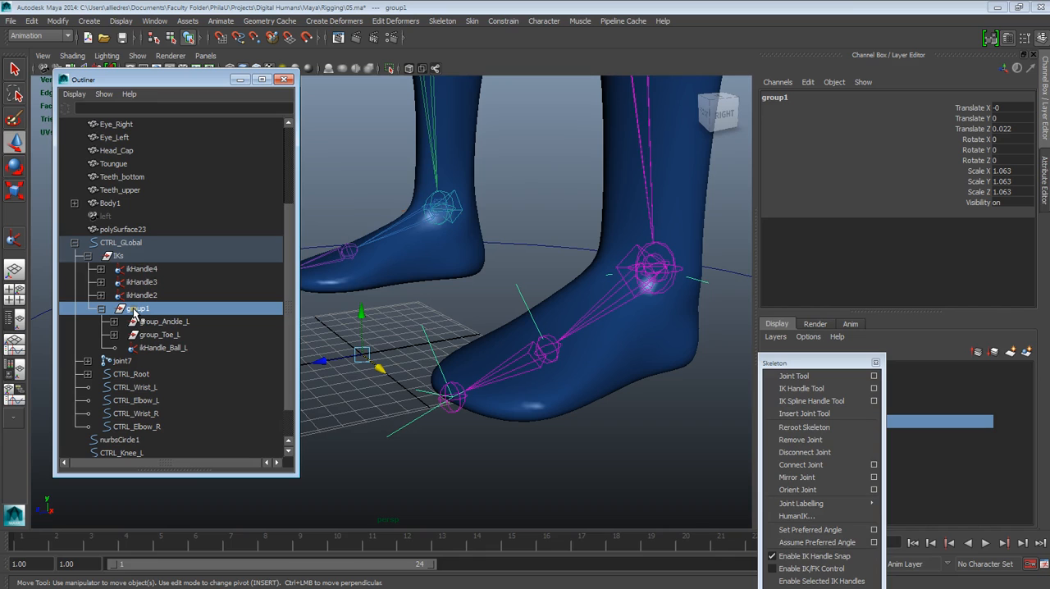
click(363, 361)
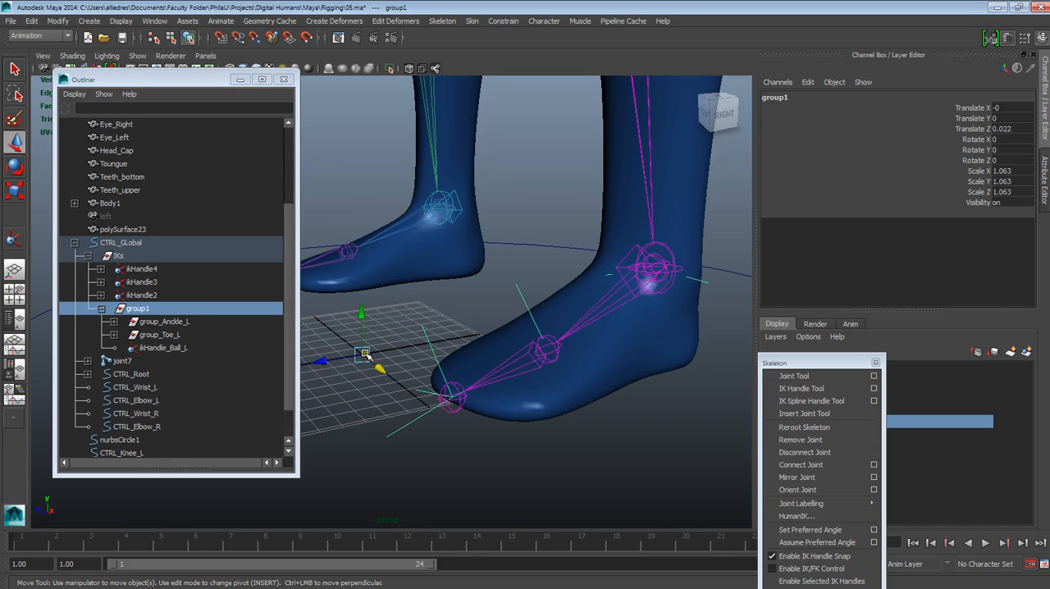
mouse_move(521, 300)
alt+mouse_down()
mouse_move(533, 304)
mouse_move(520, 288)
alt+mouse_up()
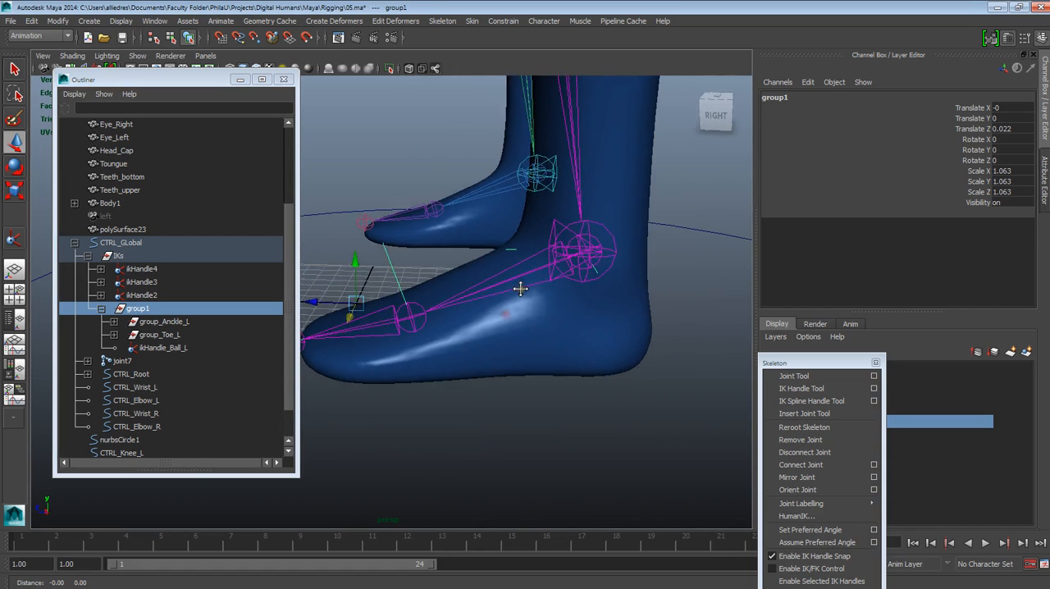
alt+drag(485, 369, 555, 382)
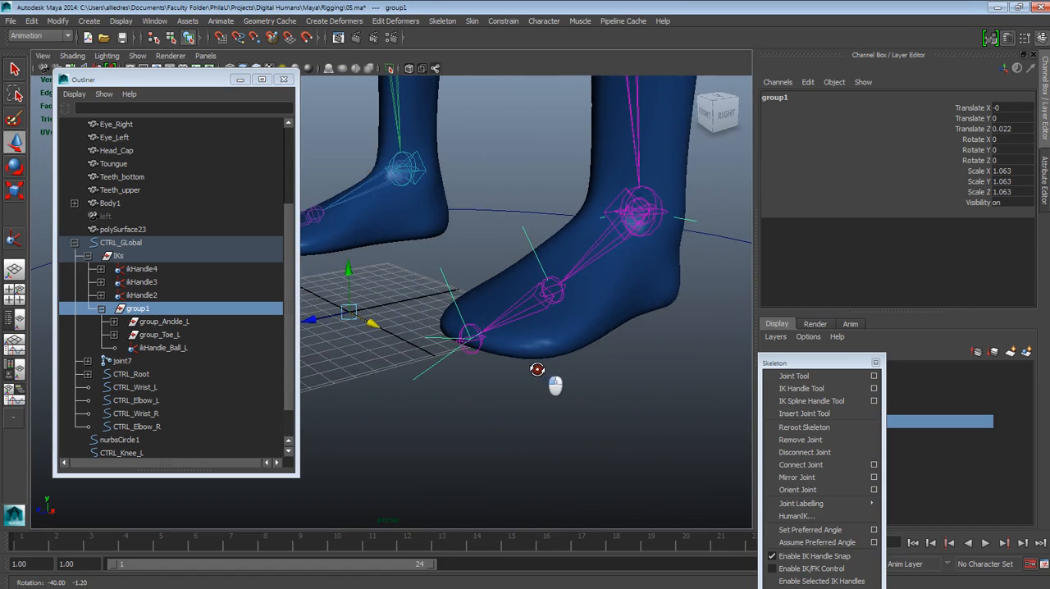
double_click(138, 309)
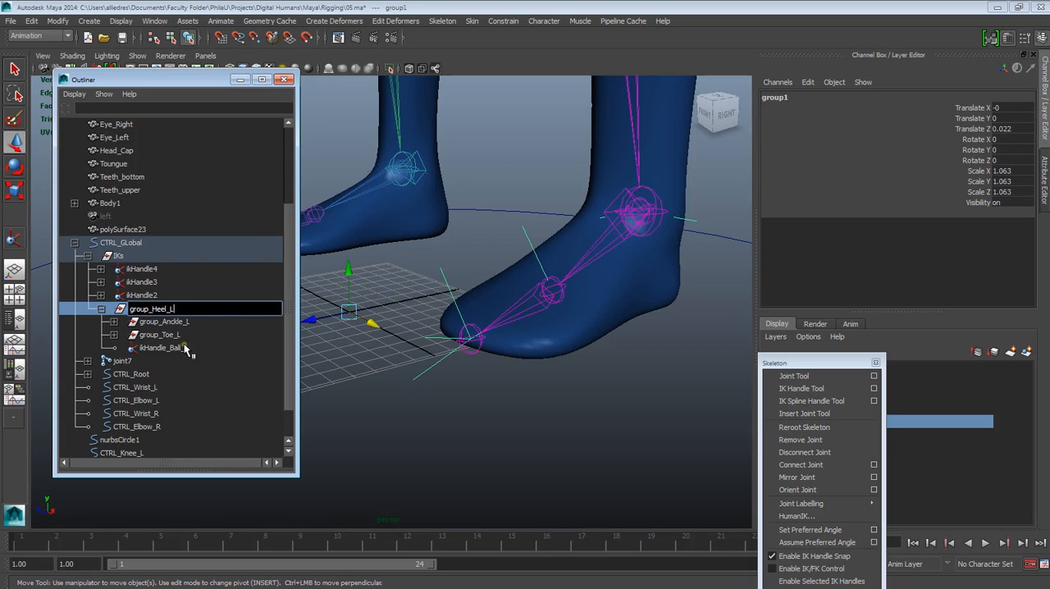
key(Return)
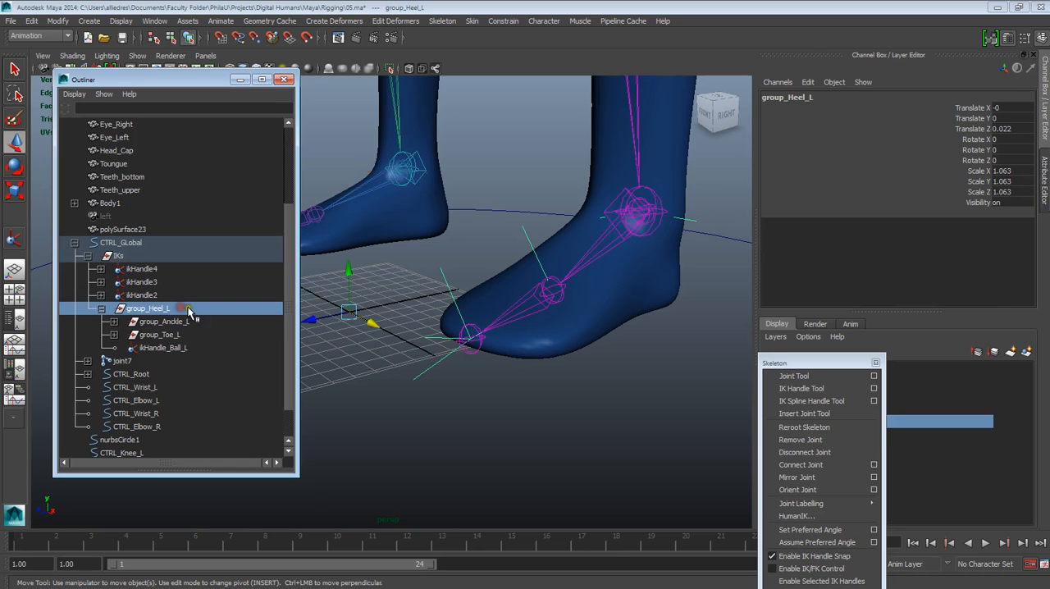
Step: Move the pivot of group_Heel_L from the origin to roughly behind the left heel in the perspective view
alt+drag(446, 311, 435, 360)
alt+drag(356, 307, 518, 374)
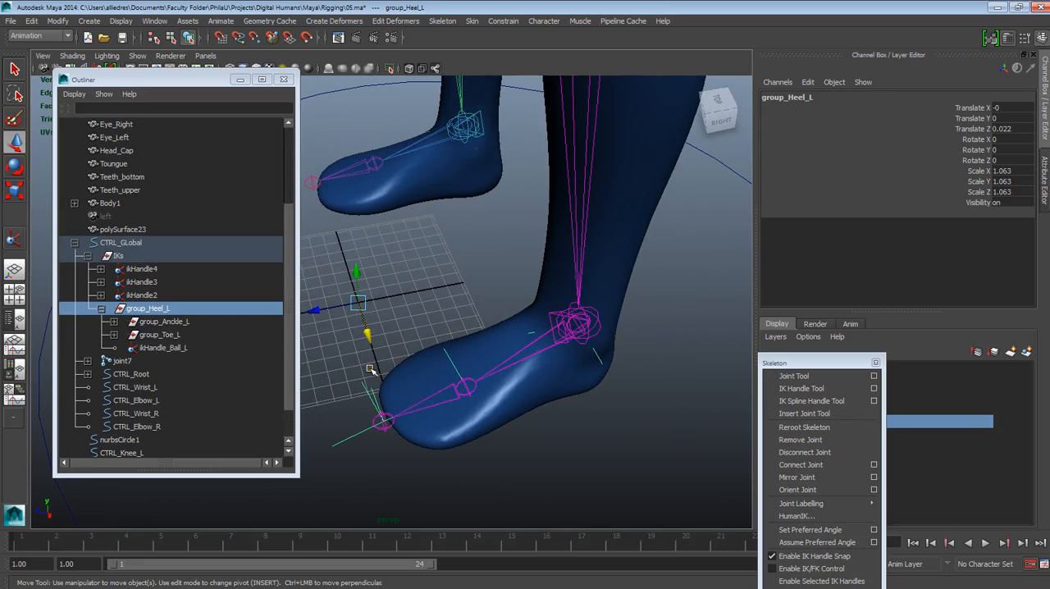
drag(356, 300, 606, 358)
key(Insert)
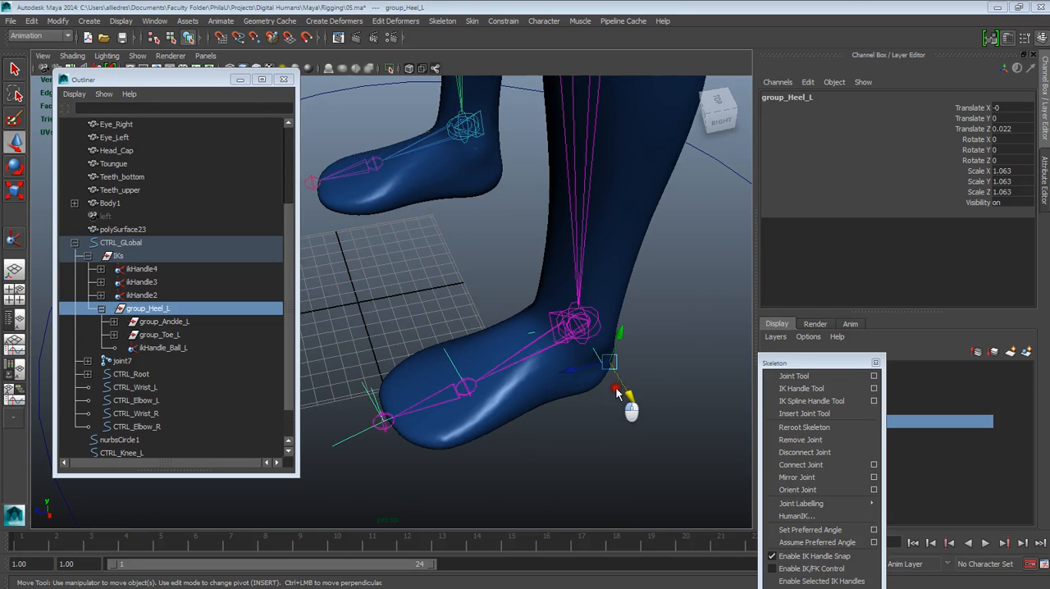
Step: In the right side view, move the group_Heel_L pivot up to the bottom back corner of the heel
key(space)
key(space)
scroll(593, 386, down, 10)
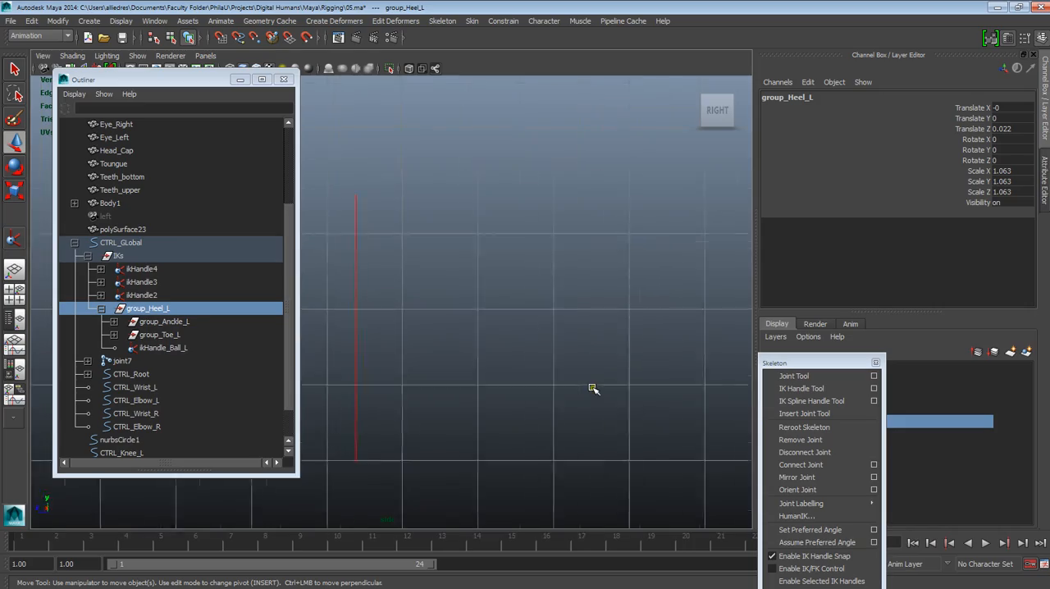
scroll(585, 405, up, 5)
scroll(585, 407, up, 8)
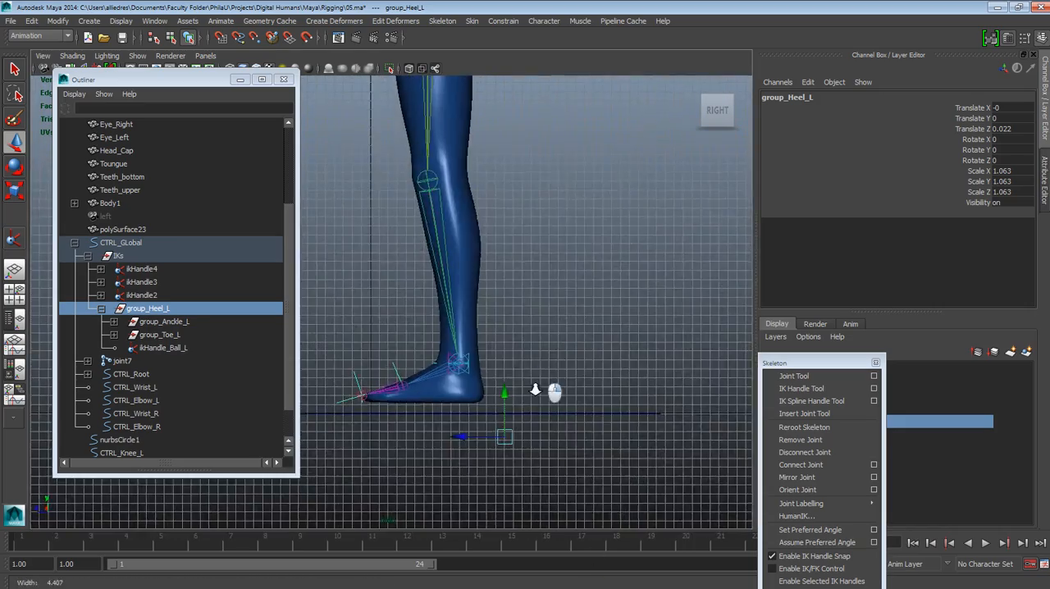
scroll(533, 354, up, 5)
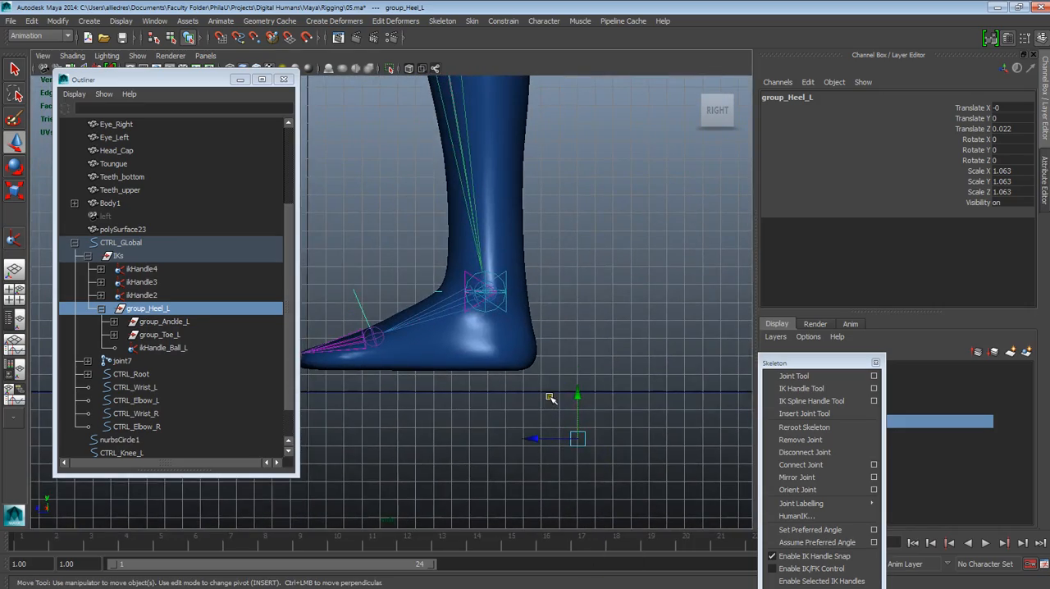
key(Insert)
drag(578, 438, 535, 370)
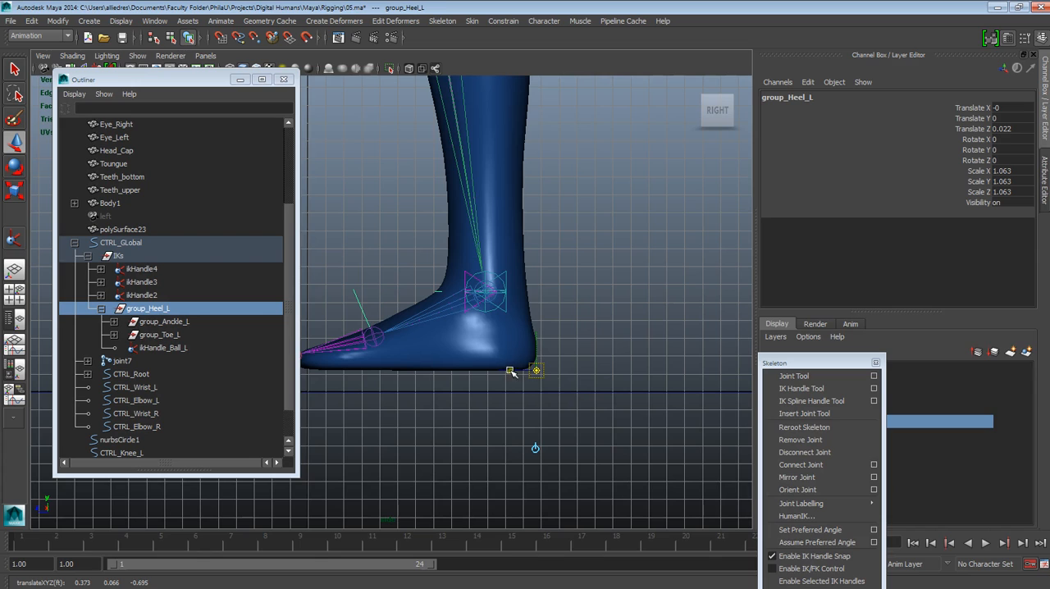
key(Insert)
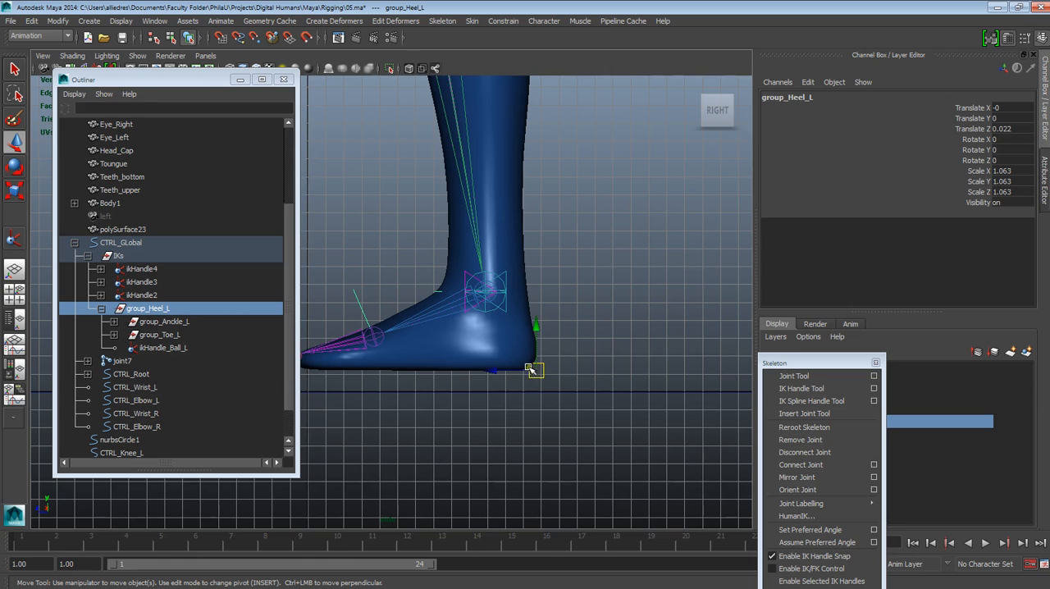
Step: Nudge the group_Heel_L pivot slightly forward so it sits on the underside of the heel
mouse_move(537, 371)
mouse_down()
mouse_move(553, 389)
mouse_move(528, 373)
mouse_up()
key(Insert)
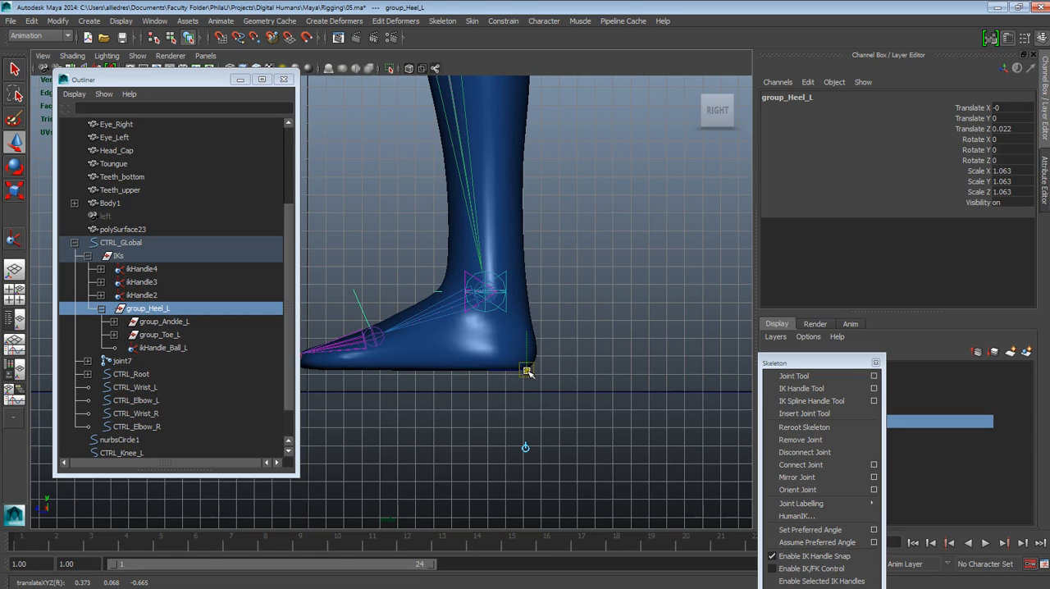
key(Insert)
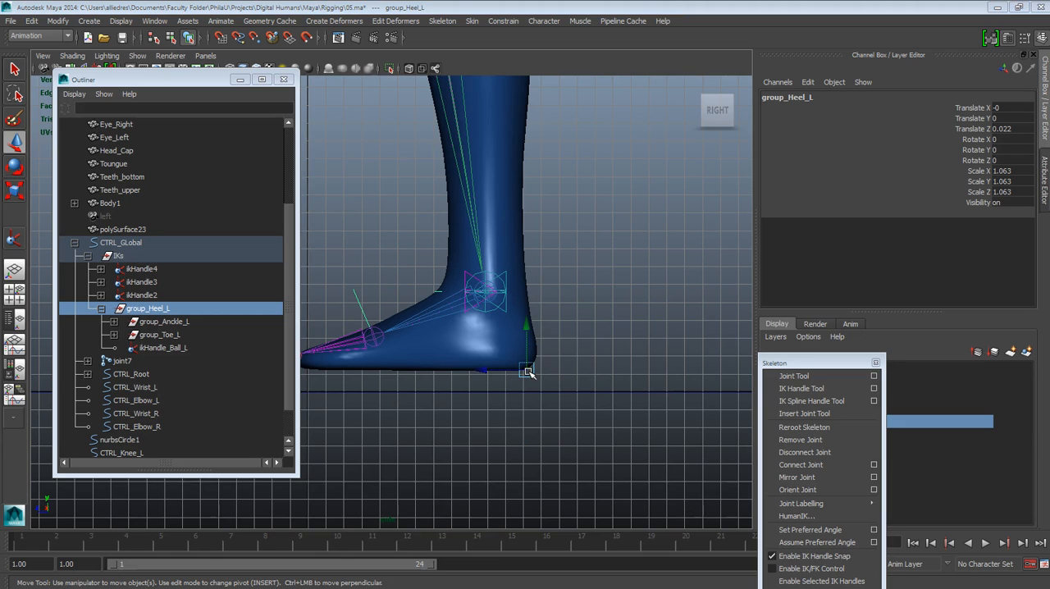
click(528, 373)
Step: Examine the left foot from the front and from behind to judge the sideways placement of the group_Heel_L pivot
key(space)
alt+drag(553, 356, 453, 356)
alt+middle_drag(472, 357, 505, 316)
alt+drag(505, 316, 434, 288)
alt+middle_drag(430, 279, 478, 284)
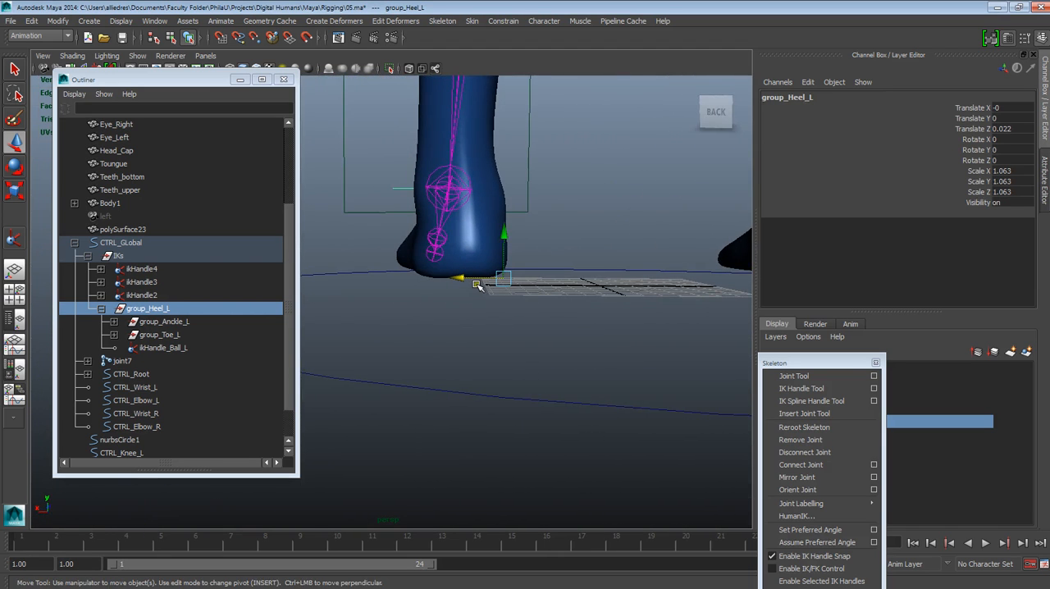
key(space)
drag(475, 284, 478, 307)
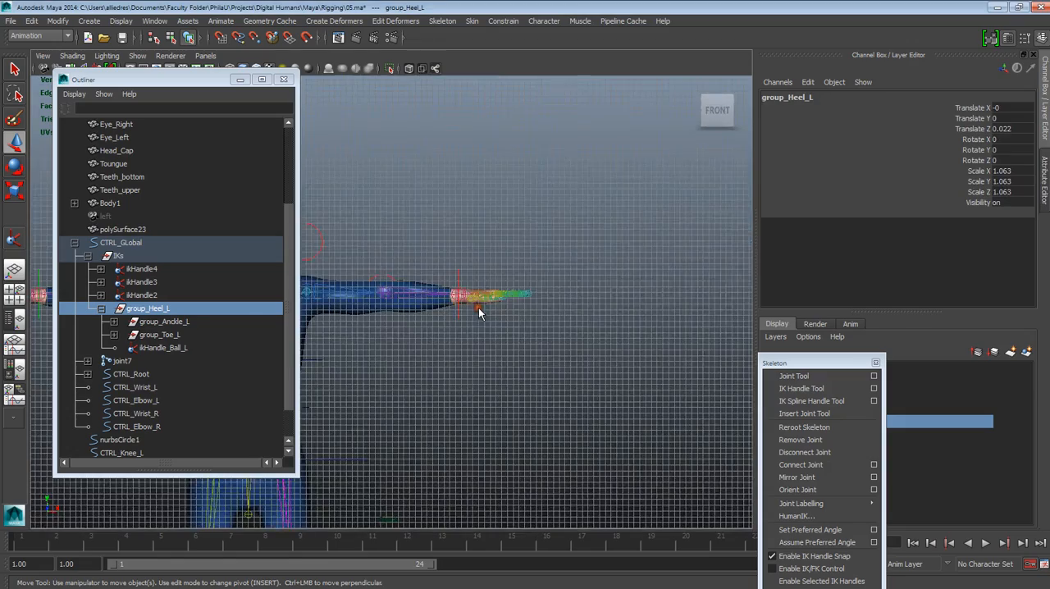
scroll(468, 329, down, 5)
scroll(469, 333, up, 2)
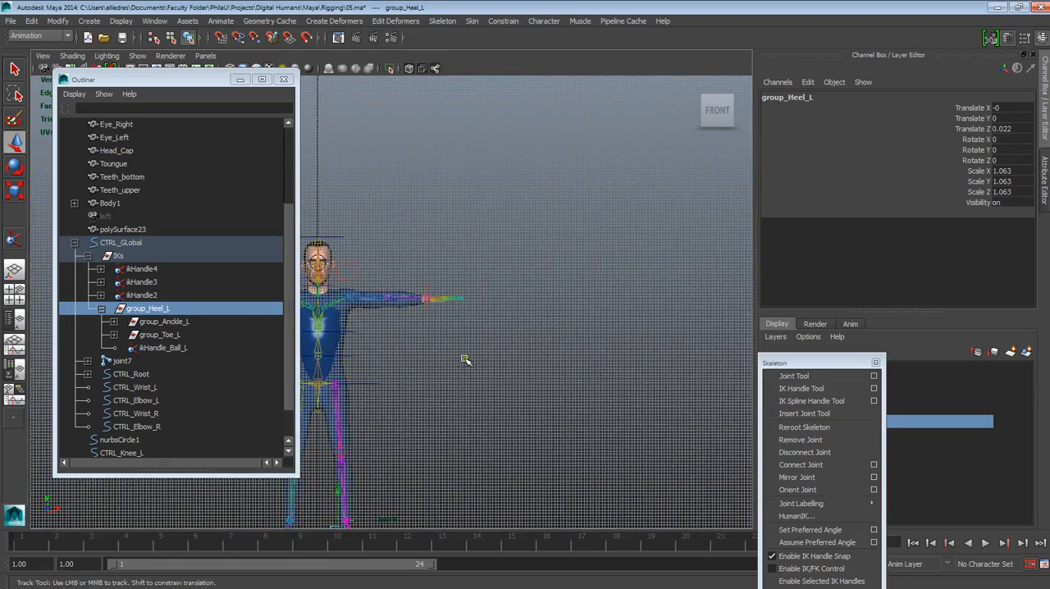
alt+middle_drag(464, 359, 649, 255)
click(739, 108)
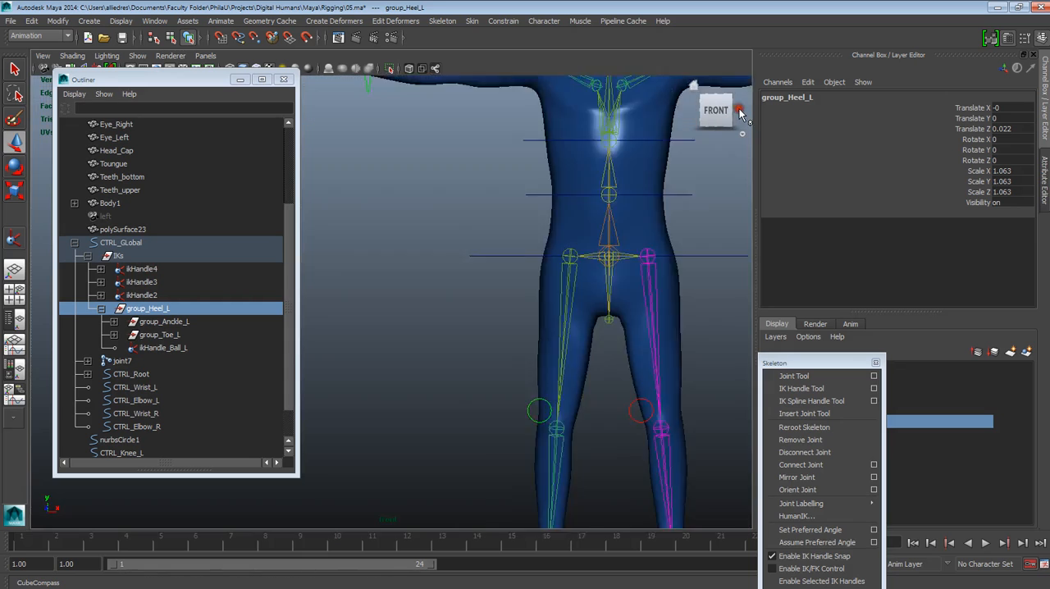
click(739, 111)
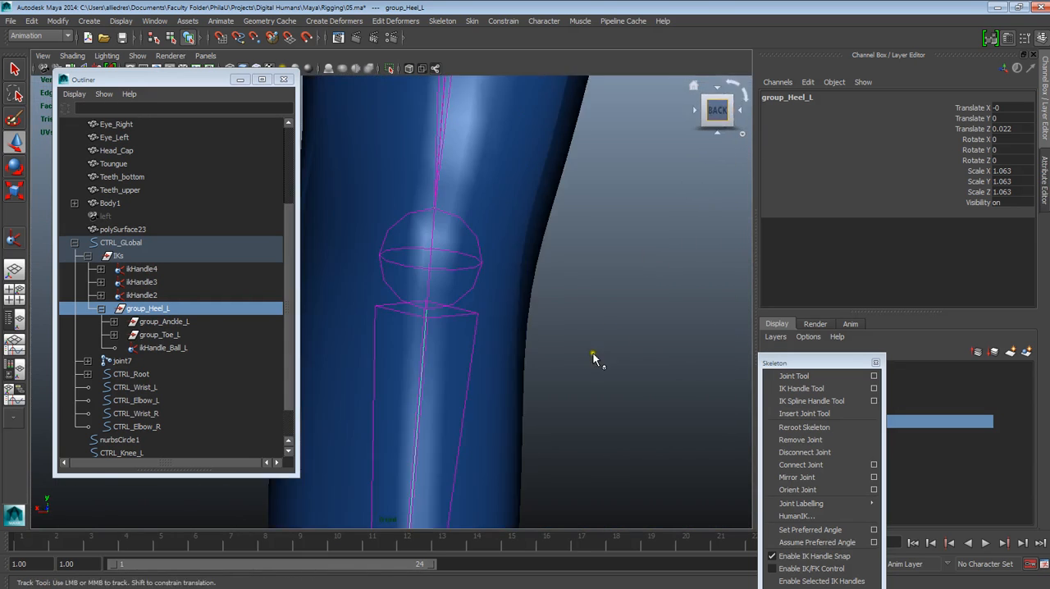
scroll(495, 195, down, 5)
alt+right_drag(465, 317, 463, 411)
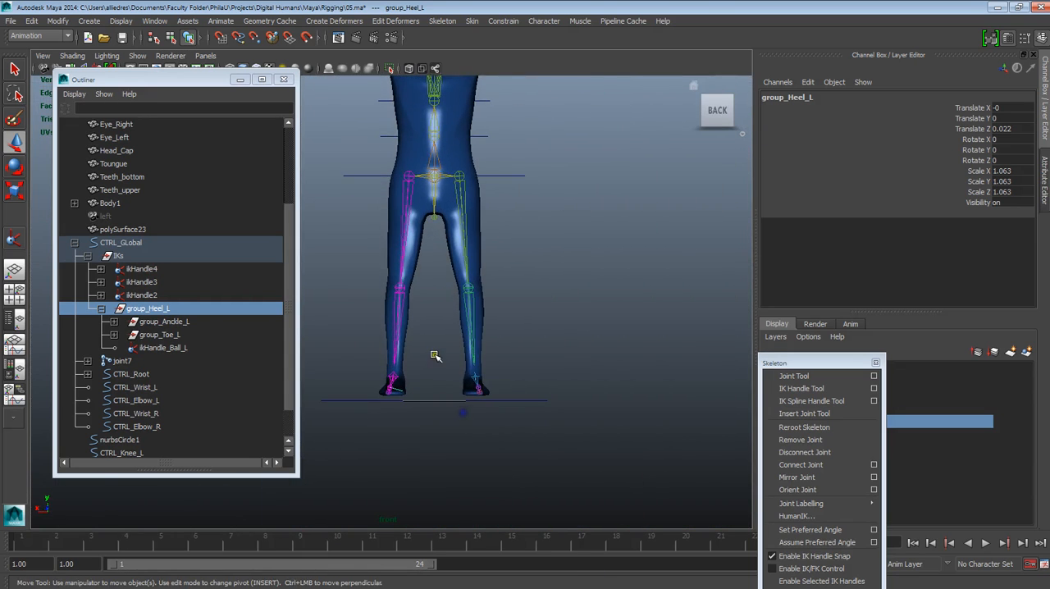
alt+right_drag(435, 356, 469, 531)
alt+middle_drag(450, 441, 480, 334)
alt+right_drag(480, 334, 510, 427)
alt+right_drag(468, 262, 568, 474)
alt+middle_drag(577, 425, 529, 417)
scroll(508, 383, down, 5)
scroll(509, 383, up, 5)
scroll(494, 346, down, 5)
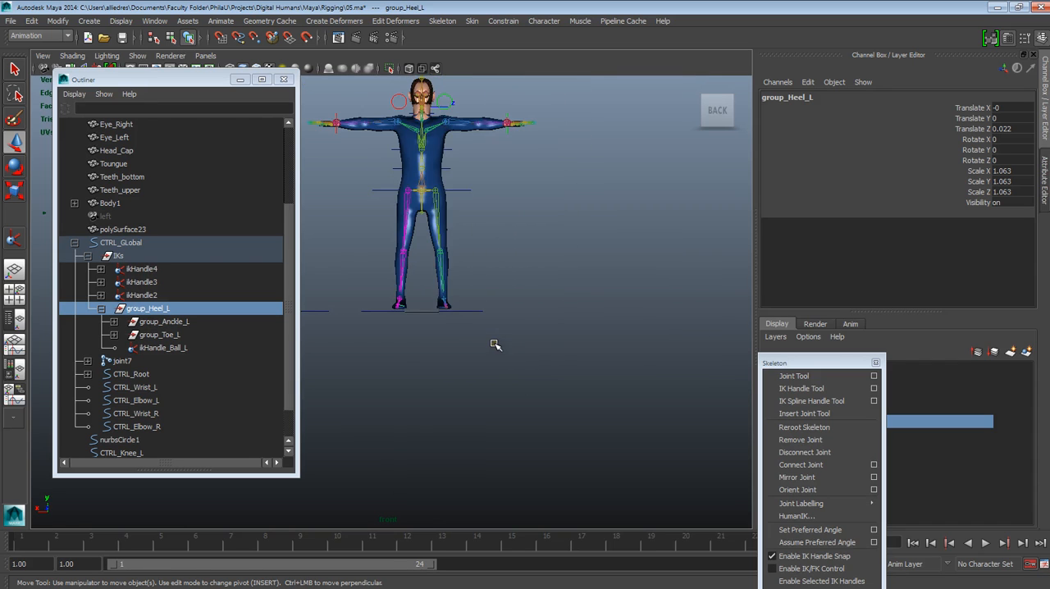
scroll(469, 312, up, 5)
Step: Shift the group_Heel_L pivot sideways toward the centre of the left heel, viewed from behind
drag(469, 314, 468, 335)
key(Insert)
drag(538, 301, 499, 304)
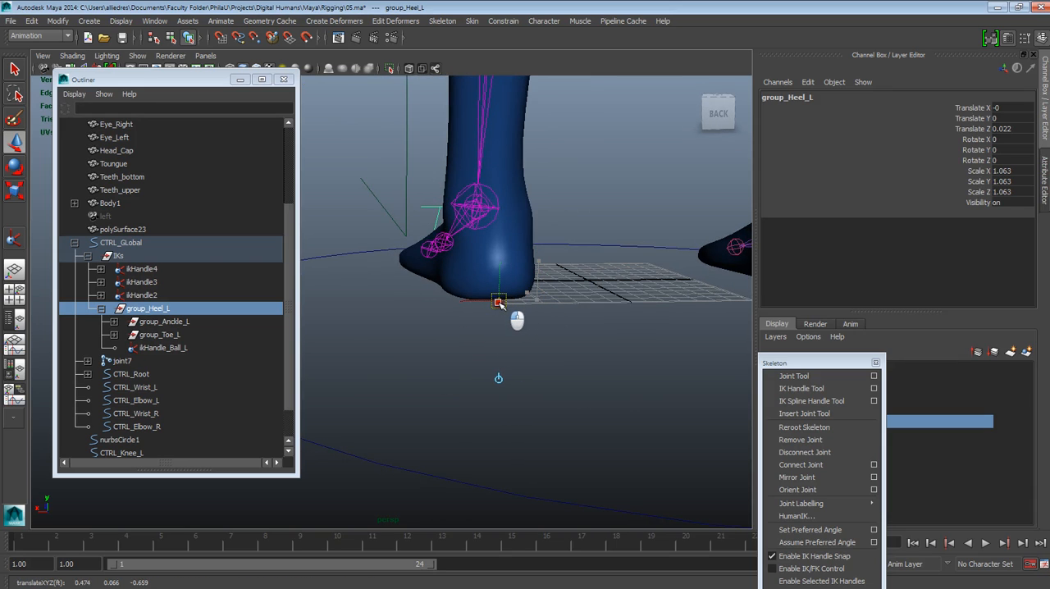
key(Insert)
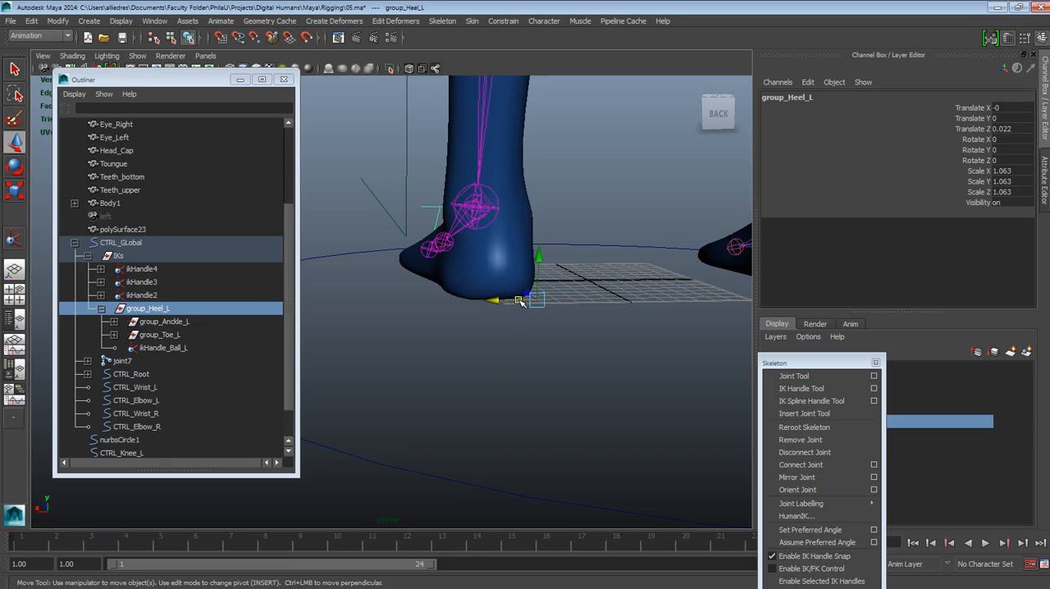
key(Insert)
drag(518, 300, 345, 339)
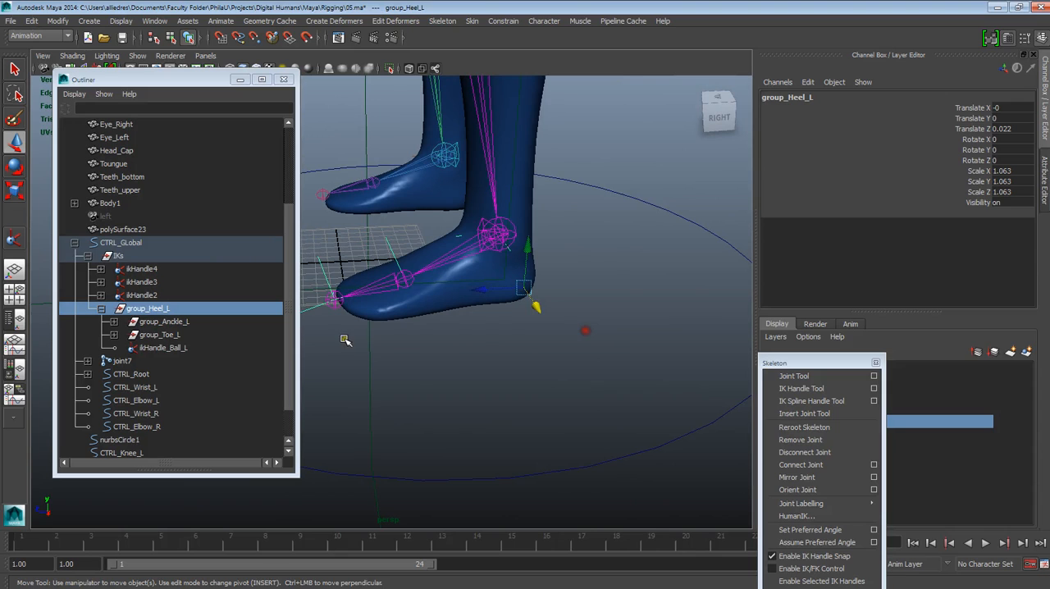
Step: Test-rotate group_Heel_L about its heel pivot to lift the toes, and undo the rotation
click(457, 361)
click(182, 312)
alt+drag(474, 325, 527, 155)
click(13, 168)
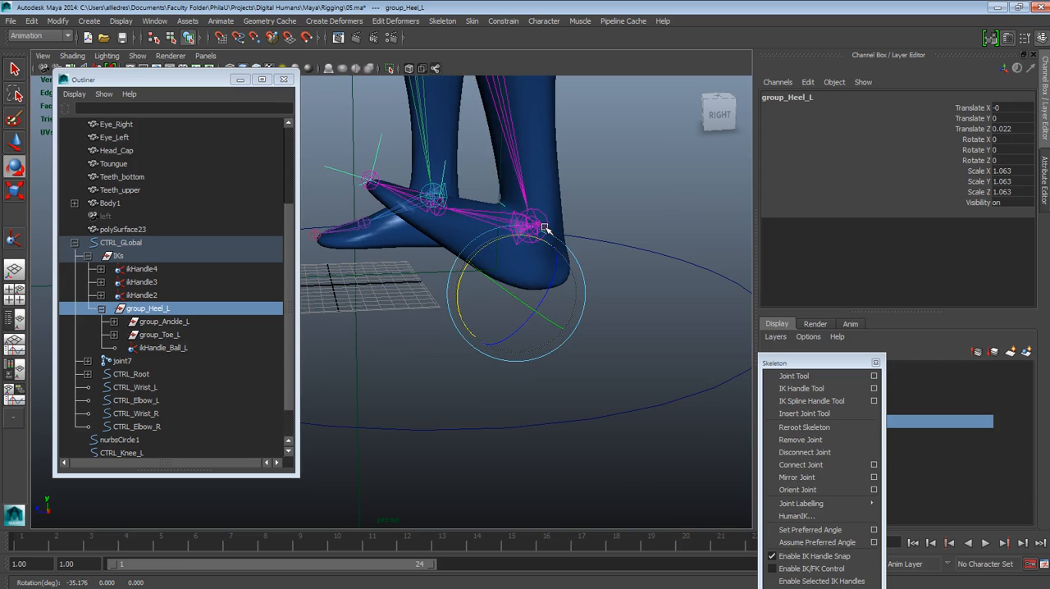
key(ctrl+z)
alt+drag(572, 306, 520, 294)
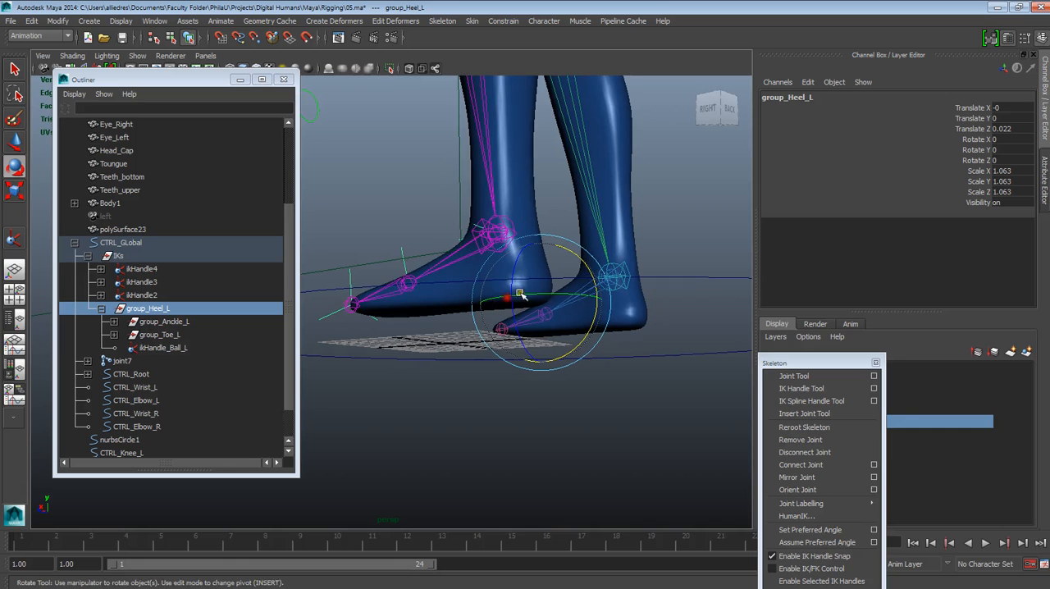
mouse_move(589, 268)
mouse_down()
mouse_move(615, 303)
mouse_move(621, 286)
mouse_move(602, 271)
mouse_up()
alt+drag(607, 387, 562, 213)
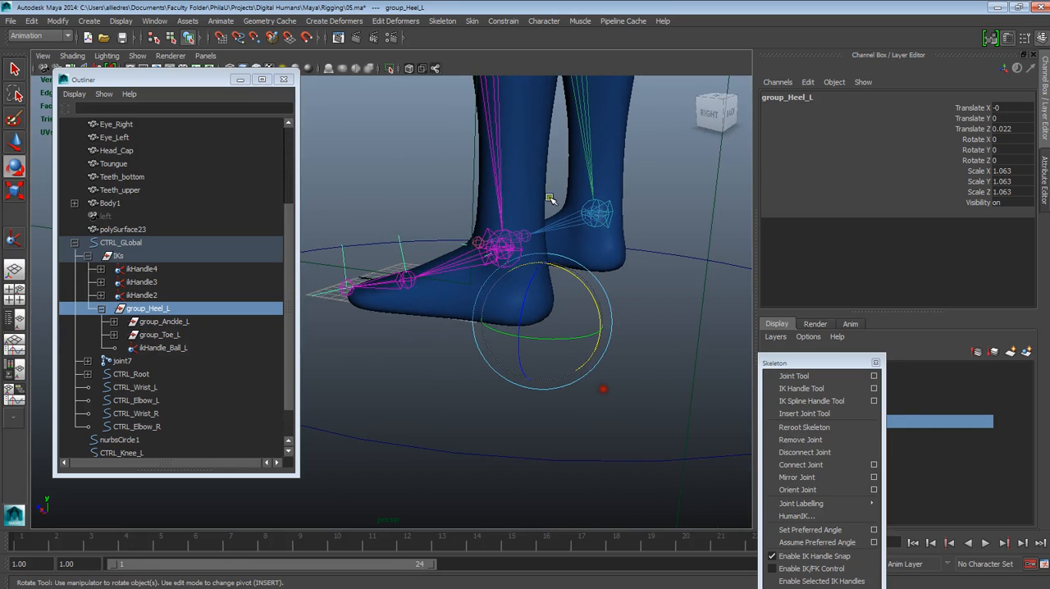
Step: Take the Body layer out of reference mode and select the Body1 mesh
click(539, 181)
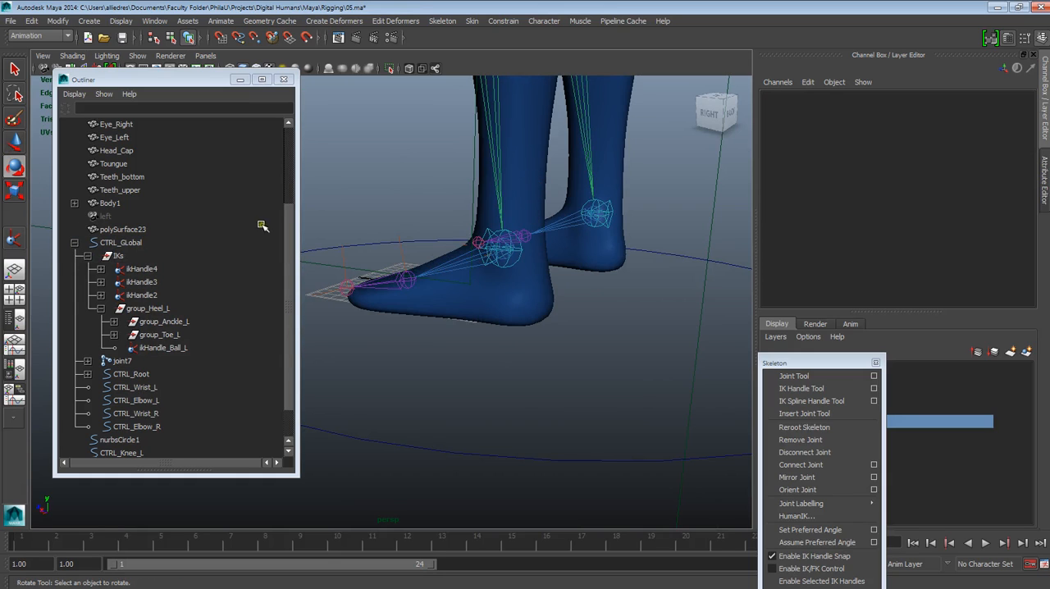
drag(771, 366, 512, 366)
click(771, 421)
click(771, 421)
click(602, 333)
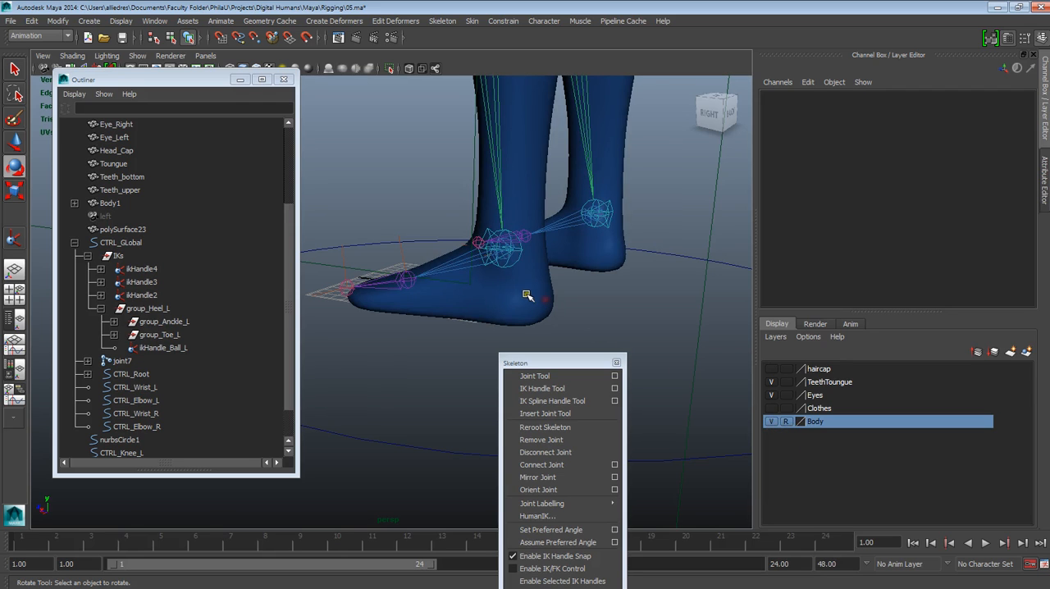
click(789, 423)
click(523, 291)
mouse_move(552, 304)
alt+mouse_down()
mouse_move(592, 304)
mouse_move(566, 308)
alt+mouse_up()
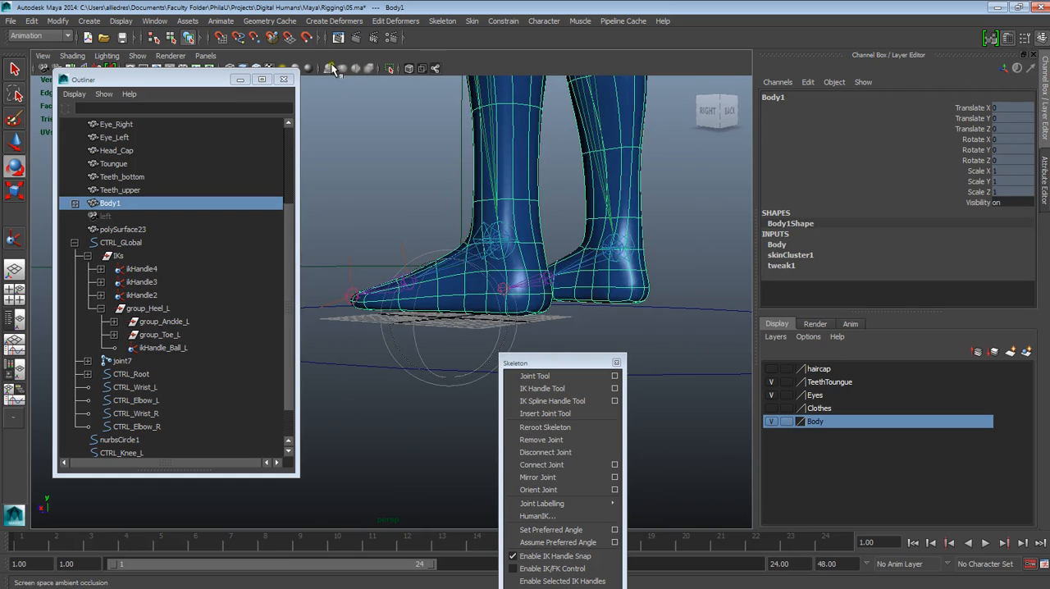
Step: Start the Paint Skin Weights Tool on Body1 with its settings shown, and move the Outliner clear of them
click(472, 21)
mouse_move(512, 80)
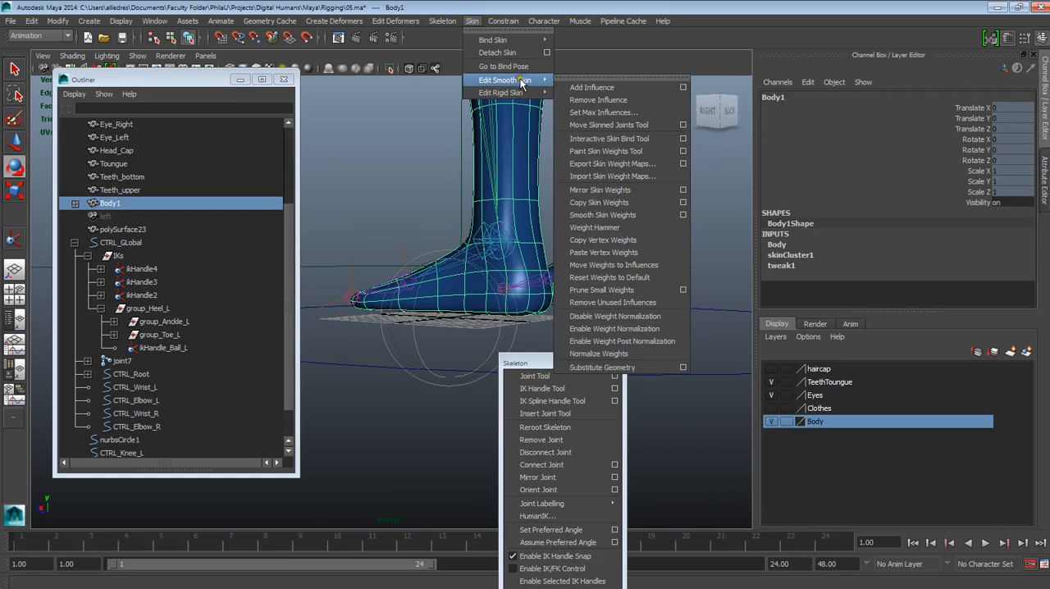
click(684, 155)
mouse_move(211, 81)
mouse_down()
mouse_move(913, 213)
mouse_move(903, 201)
mouse_up()
alt+right_drag(628, 246, 620, 416)
Step: Choose the left ankle joint, J_L_Thigh|joint2|joint3|joint4, as the influence to paint
mouse_move(513, 316)
alt+mouse_down()
mouse_move(610, 328)
mouse_move(546, 332)
alt+mouse_up()
right_click(532, 253)
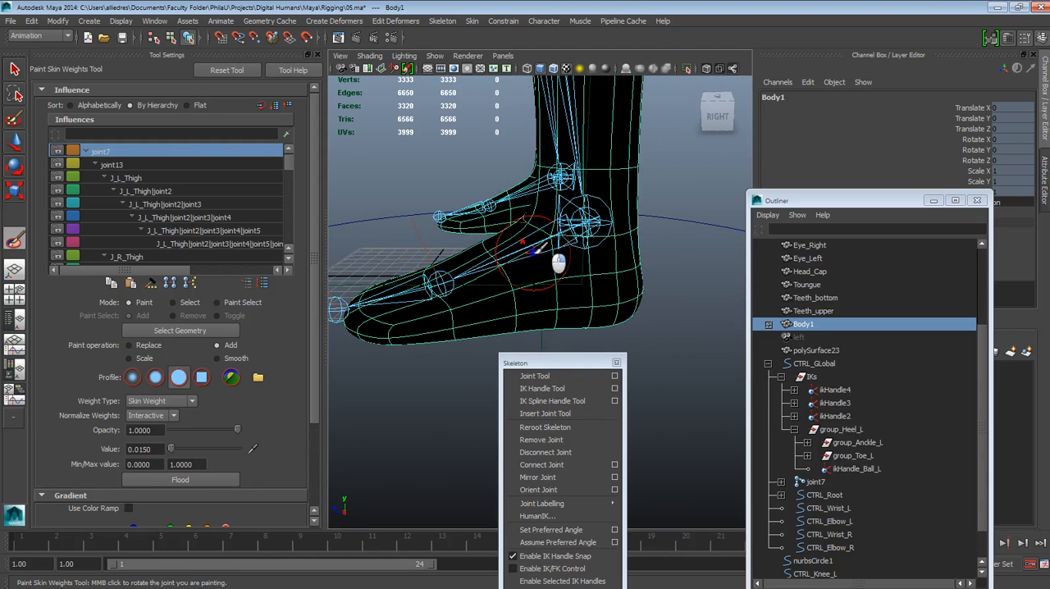
right_drag(530, 249, 528, 214)
alt+drag(576, 281, 526, 273)
mouse_move(537, 210)
alt+mouse_down()
mouse_move(492, 246)
mouse_move(668, 300)
mouse_move(571, 267)
alt+mouse_up()
Step: Paint full ankle-joint weight over the left heel and rear foot, using the Replace operation with value 1.0
click(128, 345)
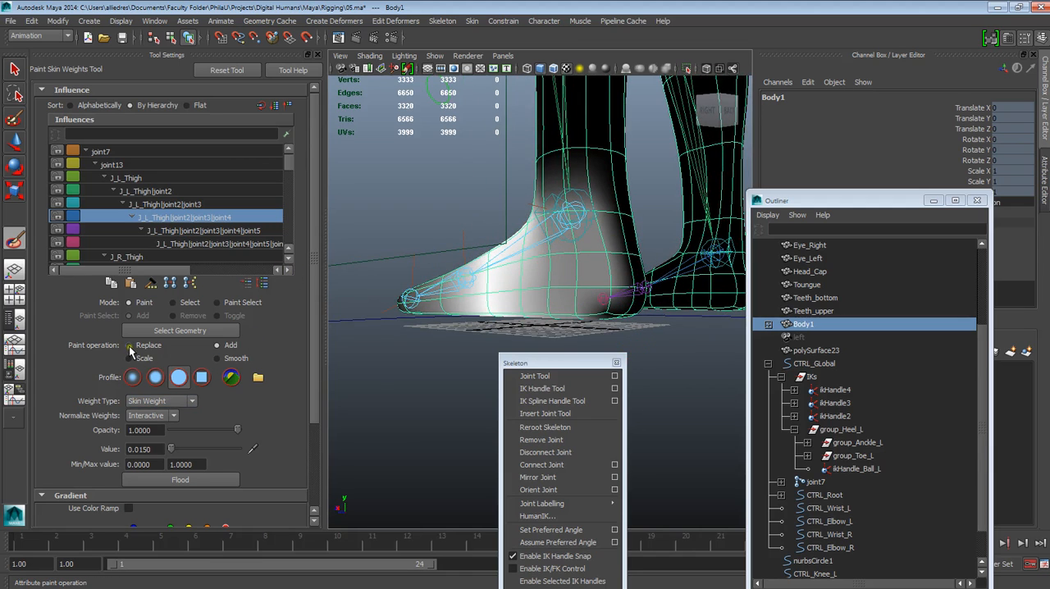
drag(169, 451, 269, 464)
alt+drag(469, 370, 467, 310)
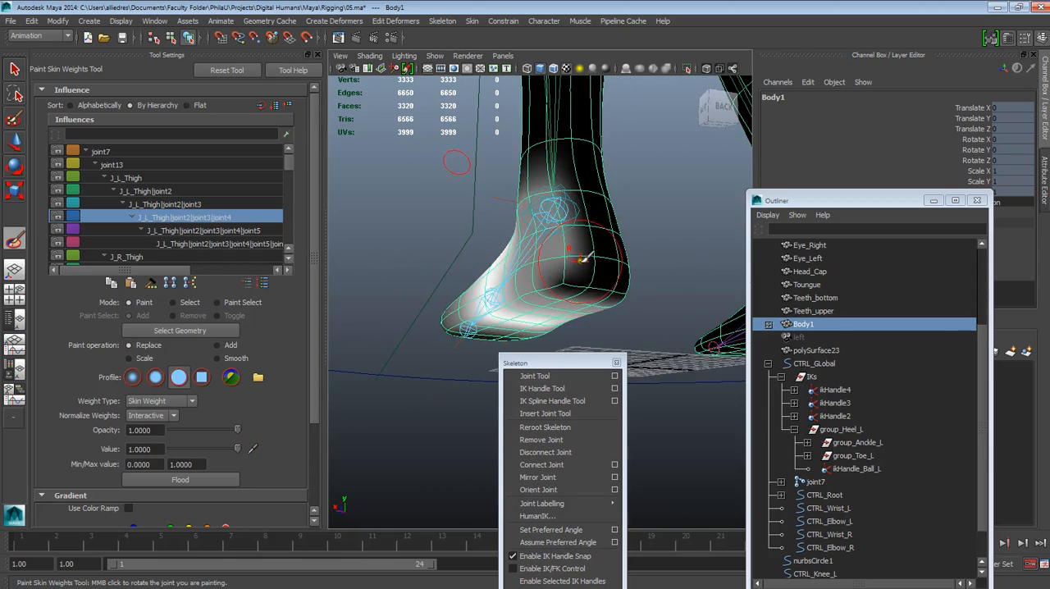
mouse_move(577, 282)
alt+mouse_down()
mouse_move(598, 293)
mouse_move(569, 300)
mouse_move(548, 277)
mouse_move(459, 300)
mouse_move(496, 309)
mouse_move(492, 223)
mouse_move(525, 305)
mouse_move(580, 271)
mouse_move(586, 182)
alt+mouse_up()
mouse_move(556, 293)
alt+mouse_down()
mouse_move(550, 307)
mouse_move(610, 248)
alt+mouse_up()
alt+drag(555, 294, 659, 353)
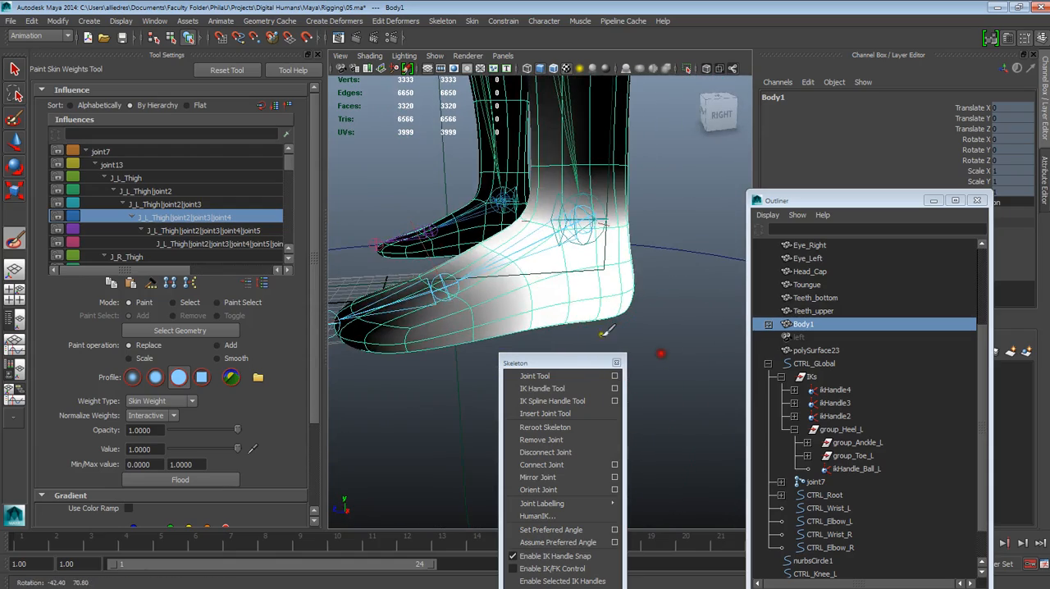
mouse_move(637, 282)
alt+mouse_down()
mouse_move(502, 282)
mouse_move(533, 299)
alt+mouse_up()
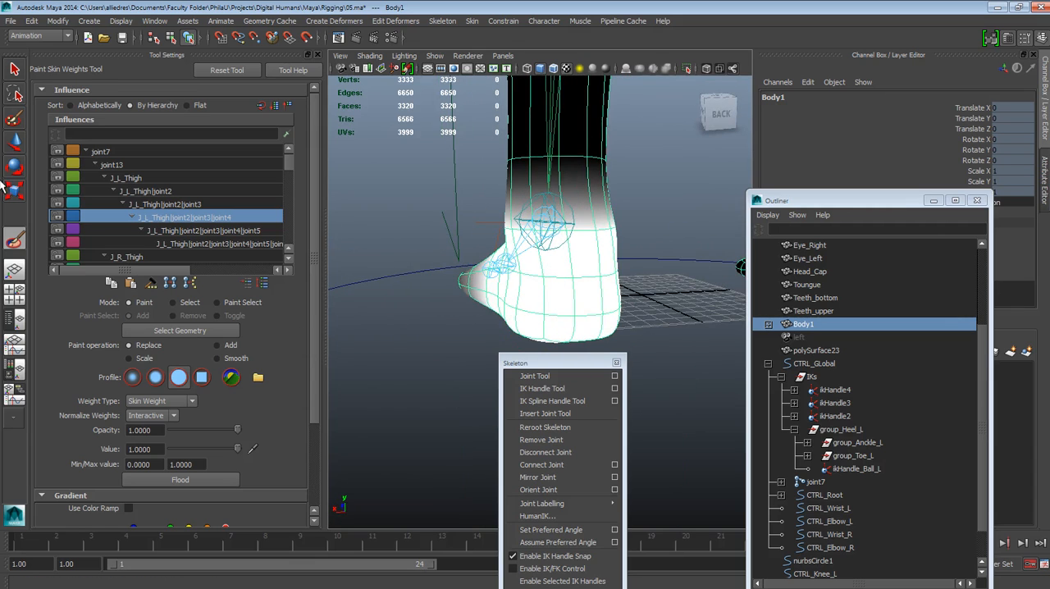
Step: Leave weight painting for the Move tool, clear the selection, and place the Outliner beside the viewport
key(w)
click(473, 341)
alt+drag(460, 383, 527, 406)
alt+right_drag(535, 331, 454, 202)
alt+drag(454, 205, 429, 200)
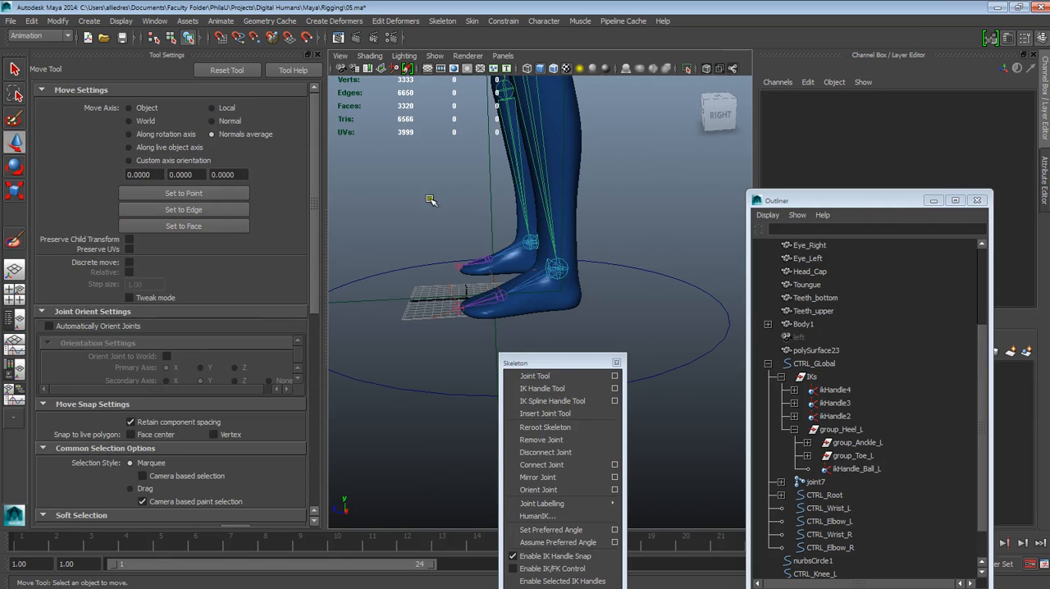
drag(796, 200, 154, 107)
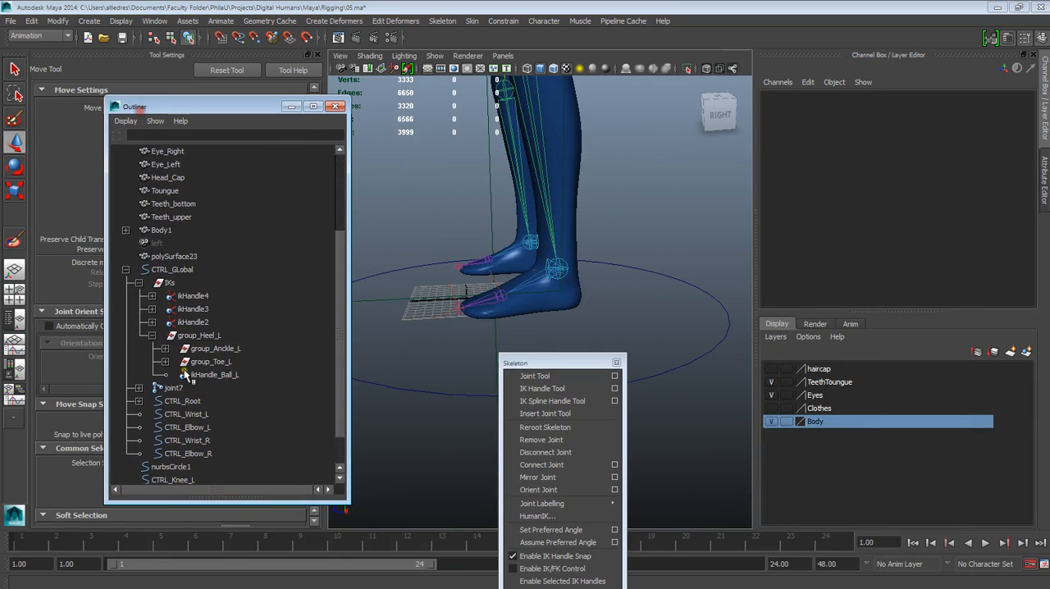
Step: Rotate group_Heel_L to test the heel deformation, undo the rotation, and clear the selection
click(205, 336)
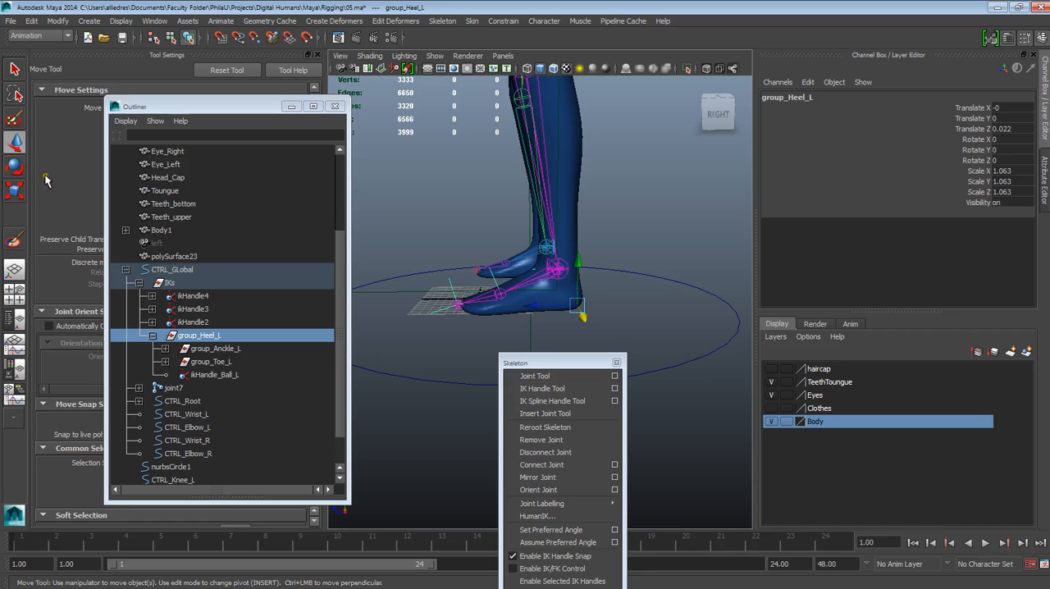
click(14, 166)
drag(545, 263, 552, 243)
key(ctrl+z)
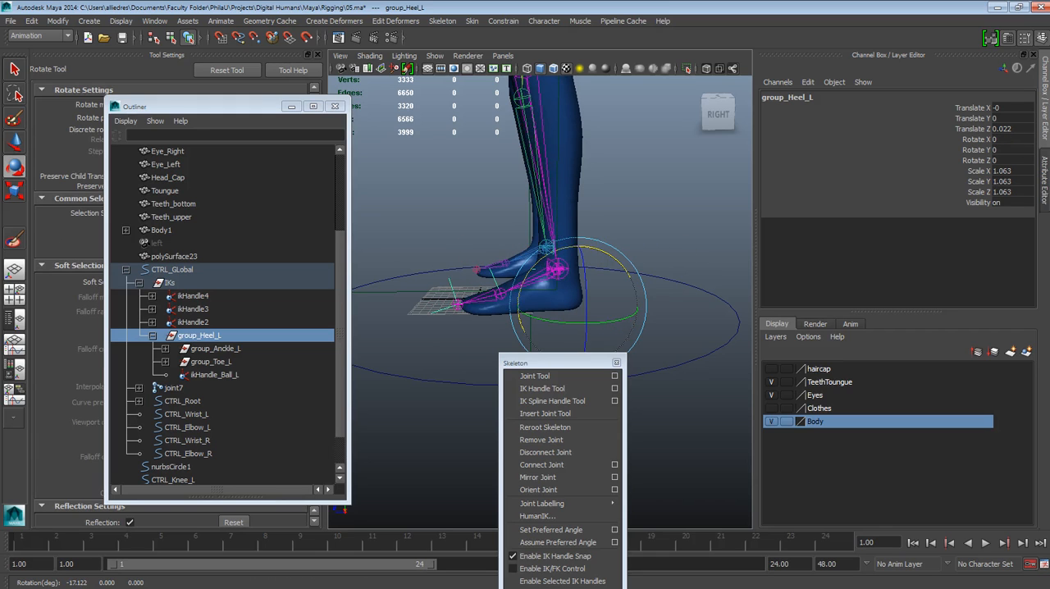
click(626, 221)
Step: Collapse group_Heel_L in the hierarchy, reselect it, and return to the Move tool with the left foot in view
scroll(621, 236, up, 5)
alt+drag(621, 236, 638, 268)
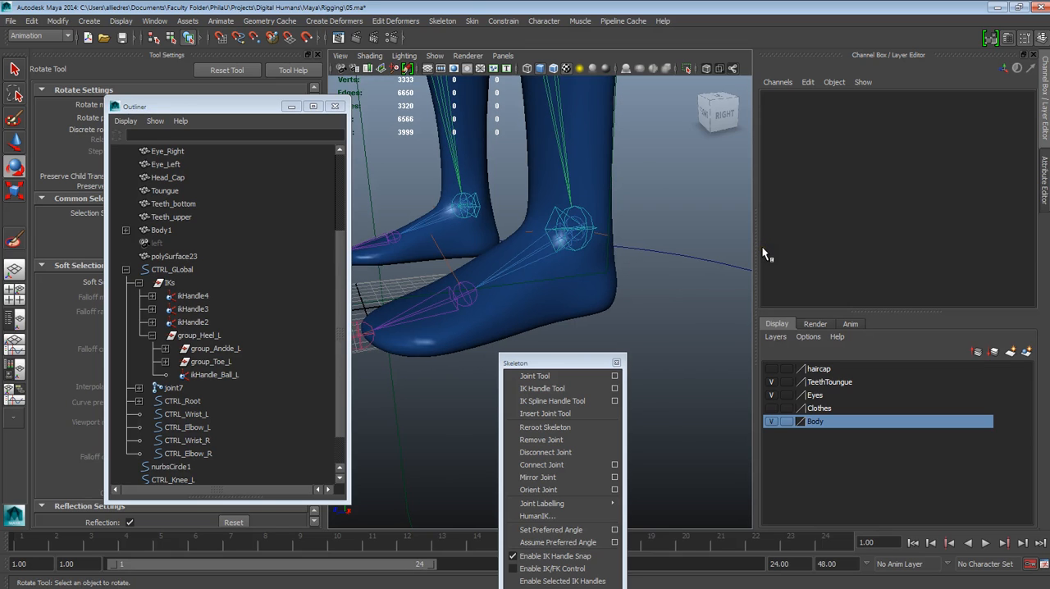
alt+drag(602, 282, 611, 279)
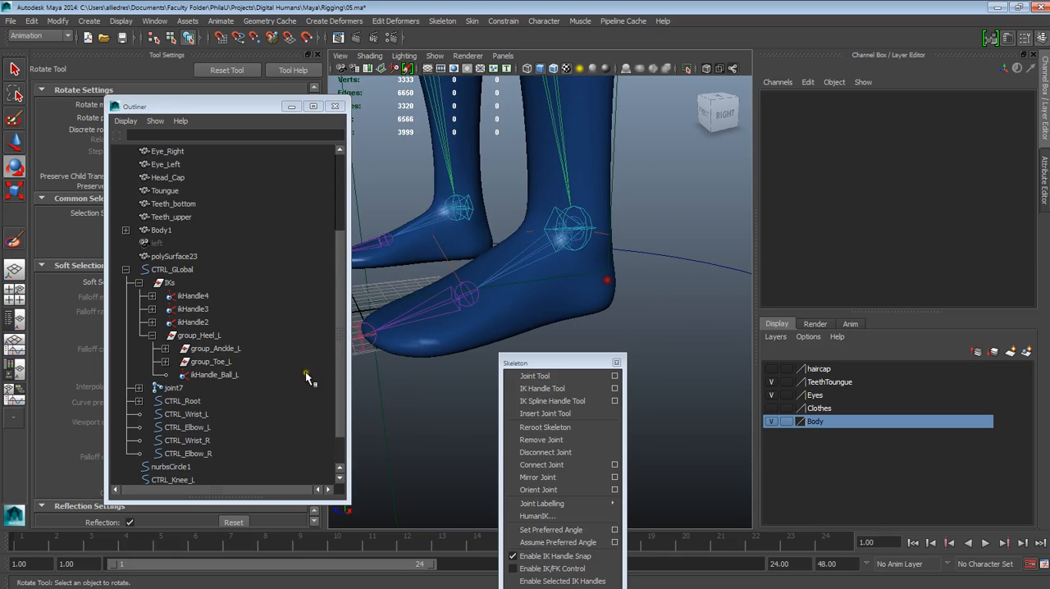
click(165, 343)
click(152, 336)
click(195, 338)
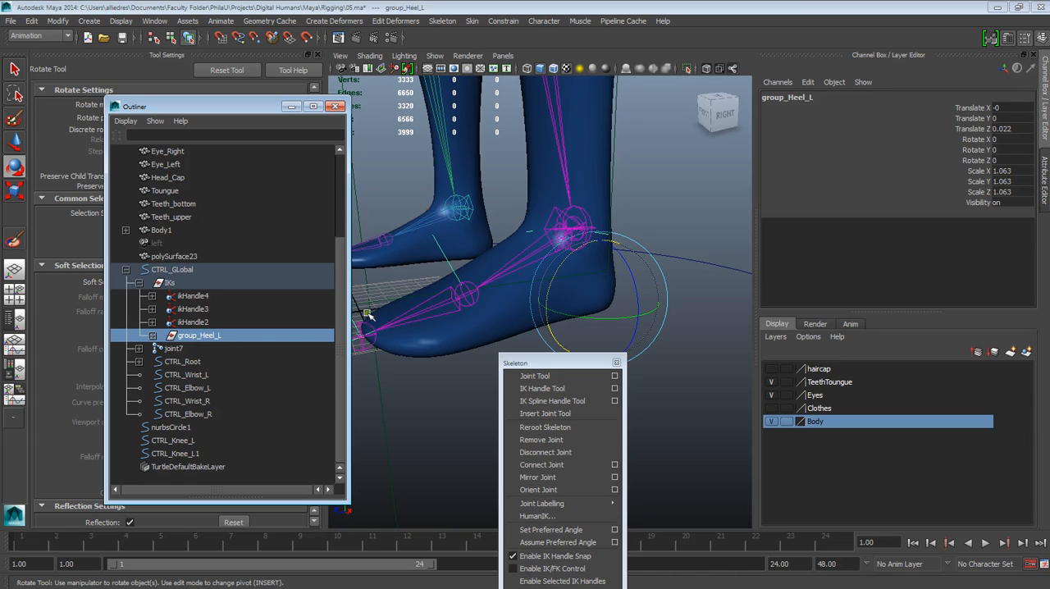
click(562, 290)
alt+middle_drag(394, 346, 415, 333)
alt+drag(415, 333, 456, 306)
key(w)
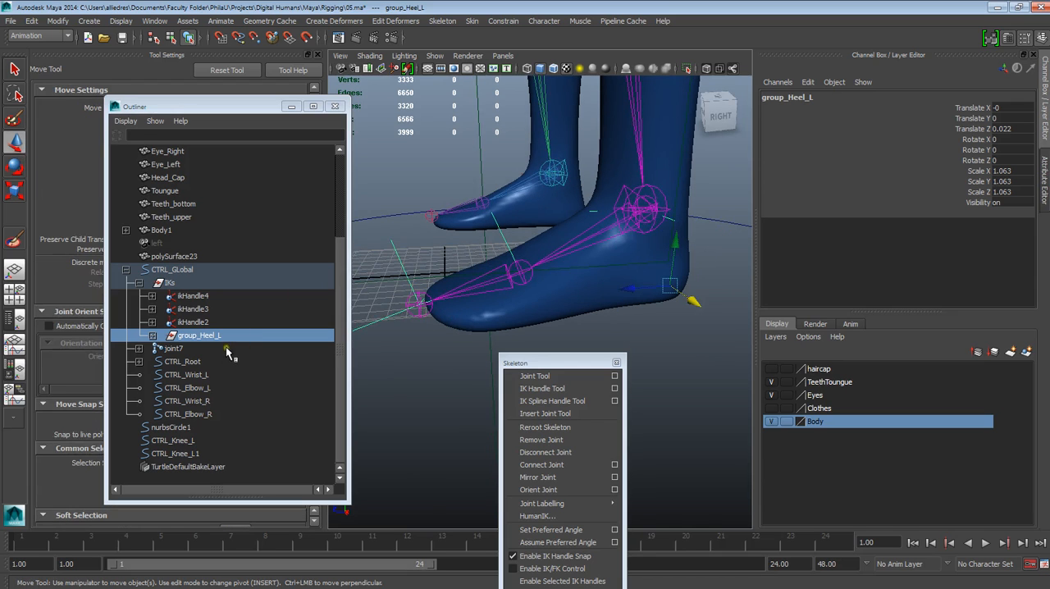
Step: Wrap only group_Heel_L in a new parent group under IKs
click(228, 351)
click(218, 336)
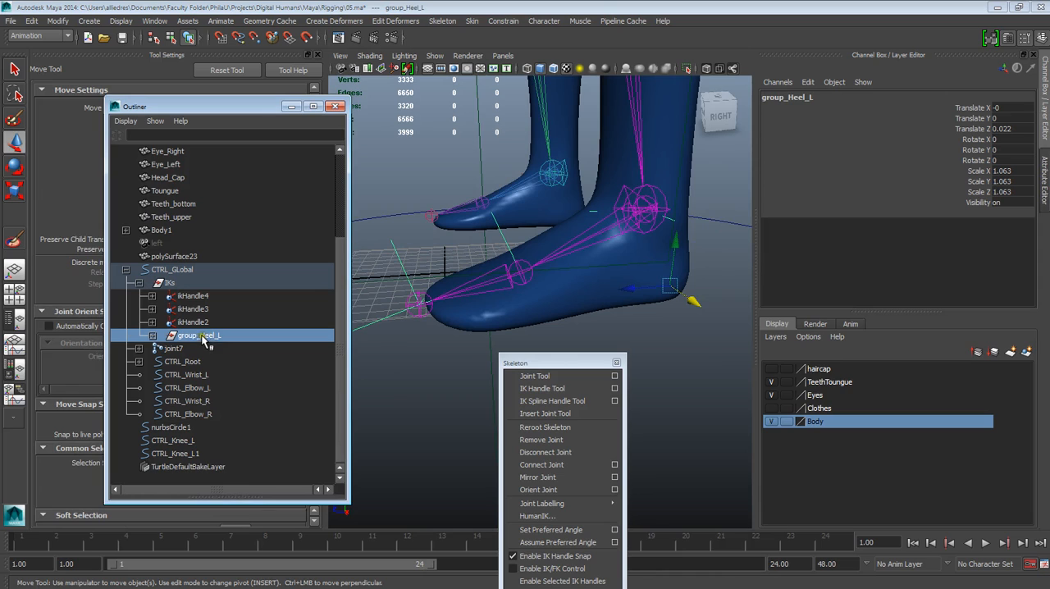
click(195, 348)
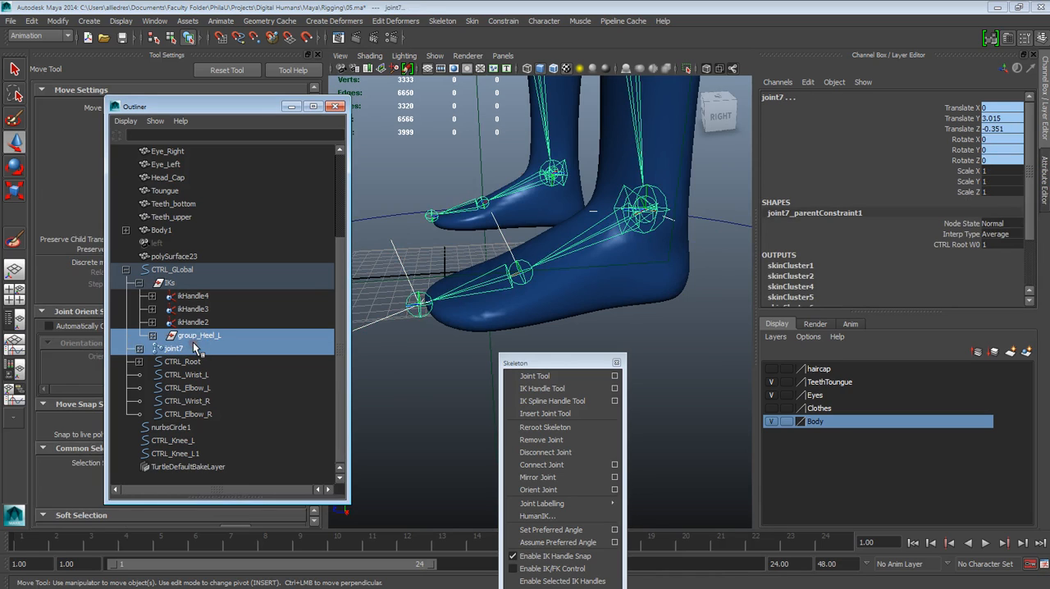
click(205, 338)
key(ctrl+g)
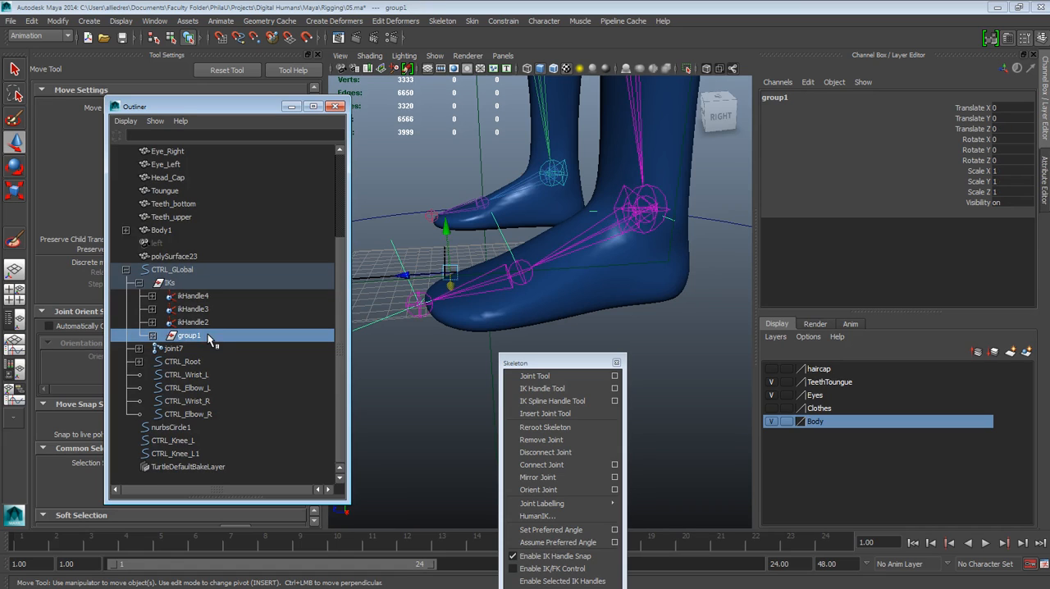
Step: Rename the new parent group of group_Heel_L as group_ToePivot_L
double_click(201, 337)
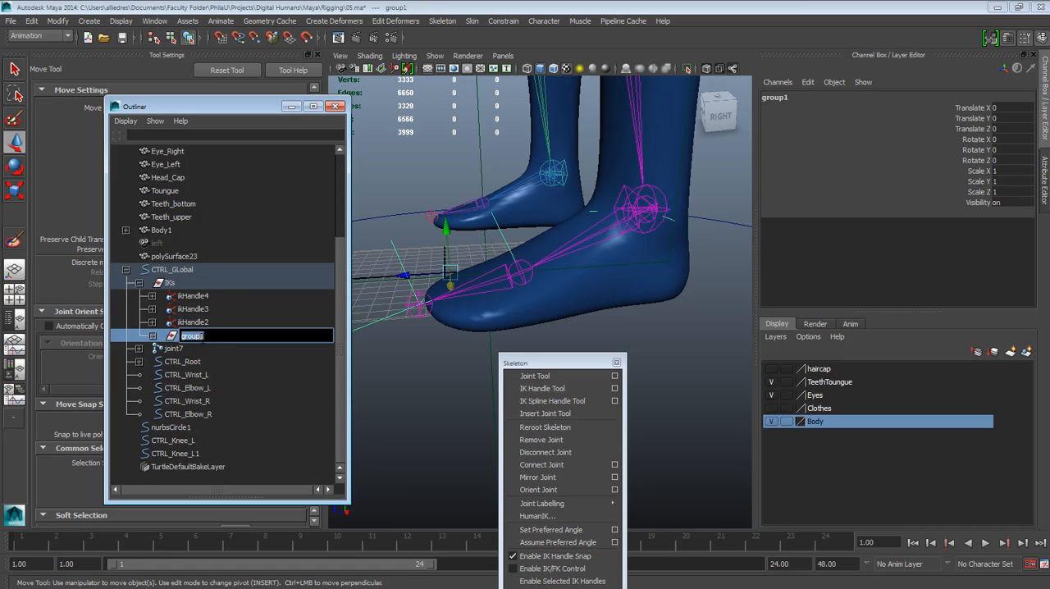
click(207, 336)
key(Return)
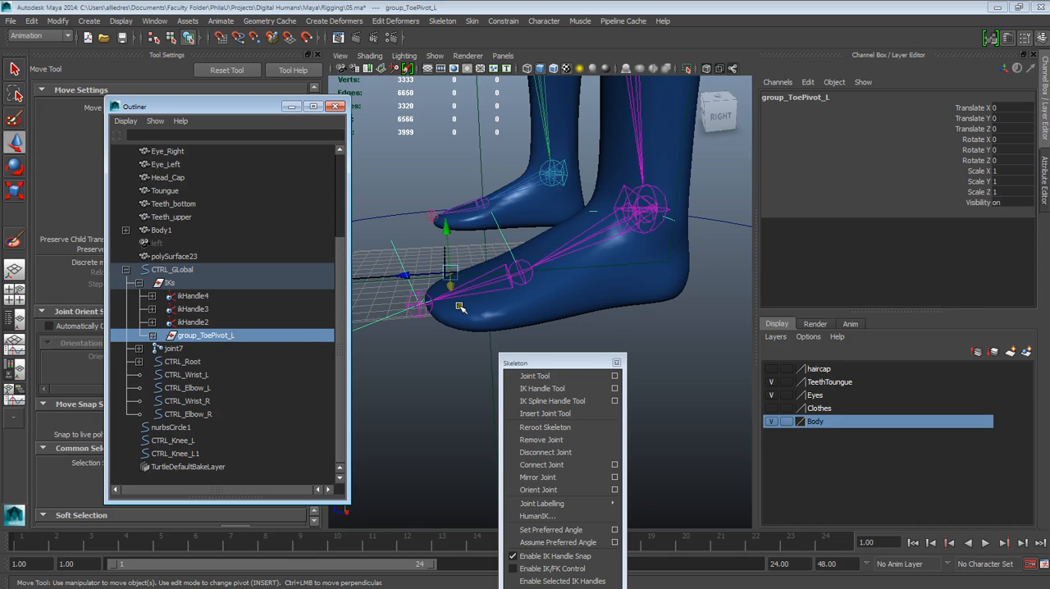
Step: Snap the pivot of group_ToePivot_L to the joint at the tip of the left toes
mouse_move(459, 306)
alt+mouse_down()
mouse_move(473, 303)
mouse_move(464, 289)
alt+mouse_up()
alt+middle_drag(395, 298, 422, 285)
middle_drag(202, 336, 232, 347)
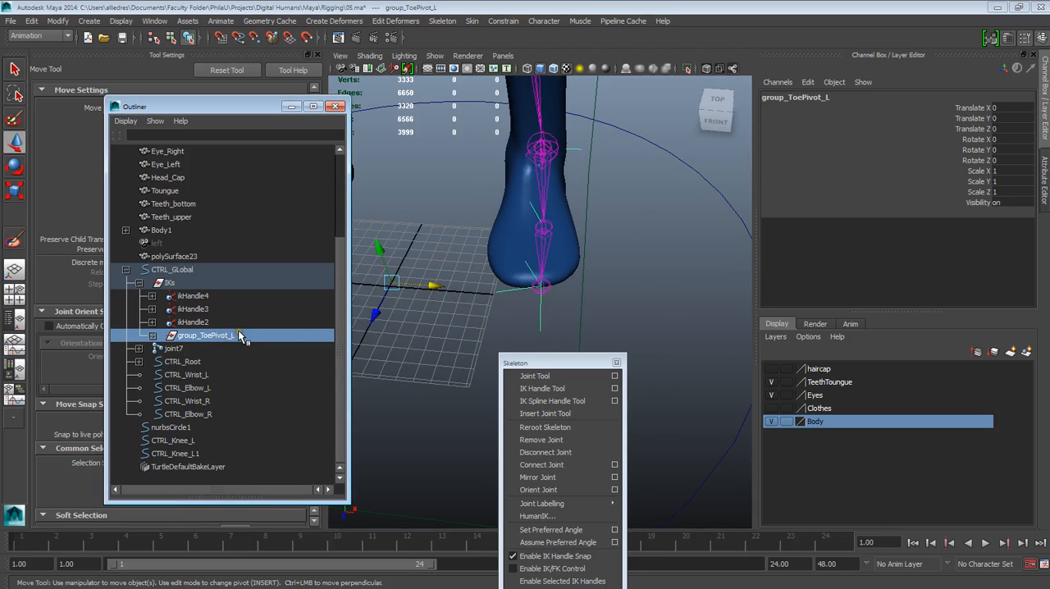
middle_drag(392, 292, 556, 302)
key(v)
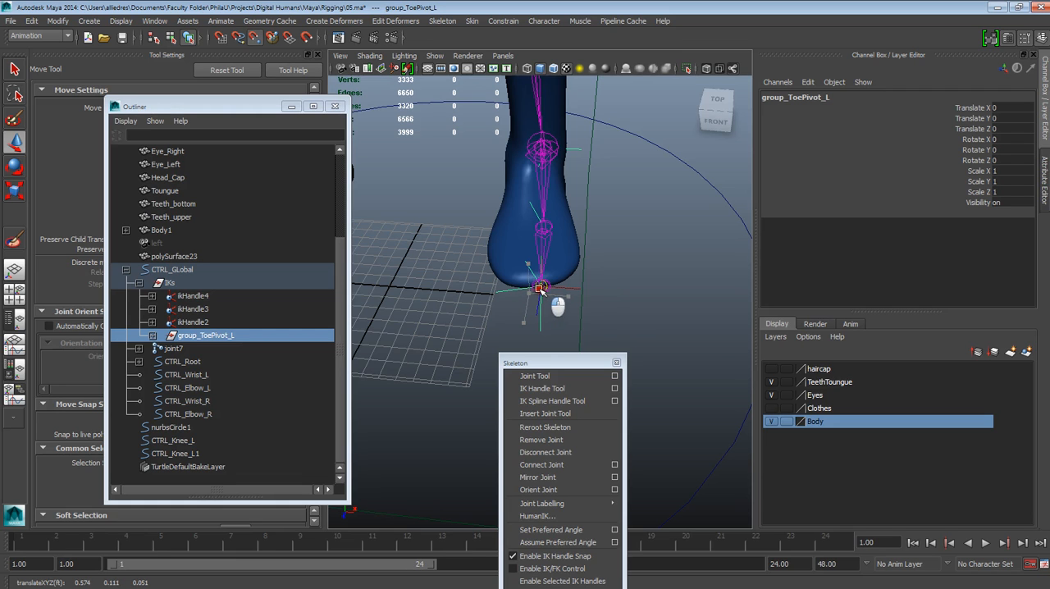
key(Insert)
alt+drag(614, 290, 471, 267)
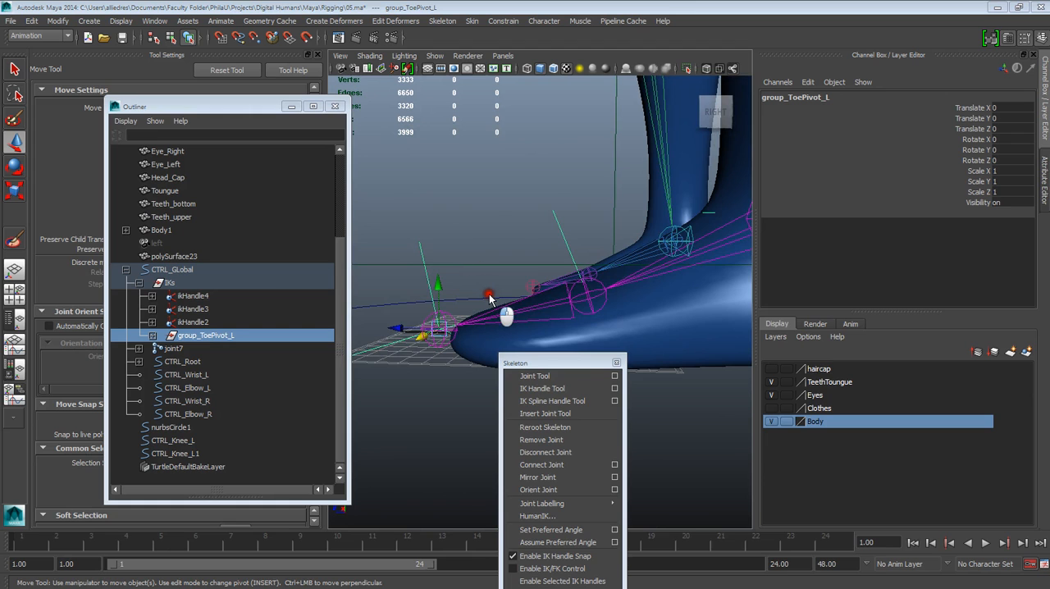
Step: Fine-tune the pivot of group_ToePivot_L in the right side view so it sits at the tip of the toes
key(space)
key(space)
scroll(510, 287, up, 2)
alt+middle_drag(438, 339, 523, 213)
scroll(522, 214, up, 4)
alt+middle_drag(424, 228, 549, 293)
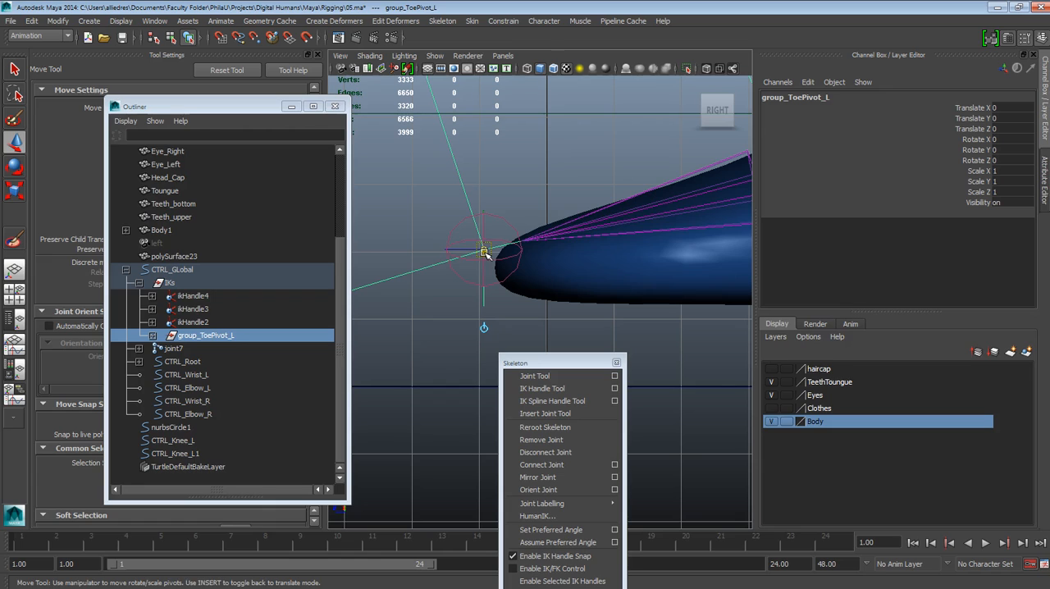
drag(484, 249, 558, 237)
key(space)
alt+right_drag(558, 237, 509, 195)
alt+middle_drag(508, 195, 552, 244)
scroll(520, 209, up, 6)
scroll(551, 244, down, 4)
alt+drag(587, 269, 463, 236)
Step: Reselect group_ToePivot_L, rotate it about 28 degrees in X to test the toe pivot, and undo the rotation
click(206, 351)
click(216, 337)
alt+middle_drag(463, 283, 441, 316)
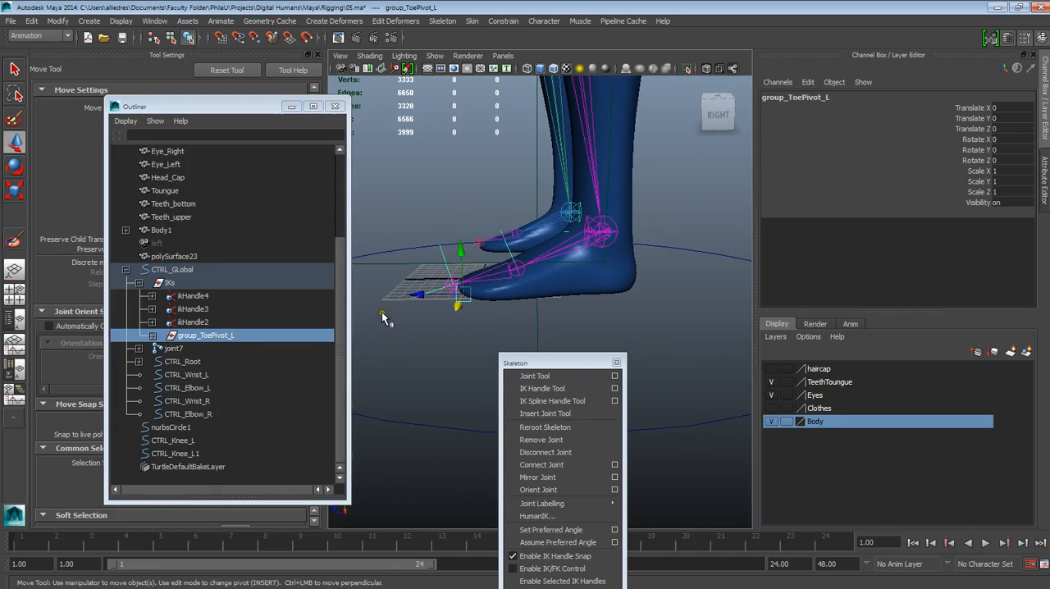
click(15, 166)
alt+drag(525, 283, 474, 236)
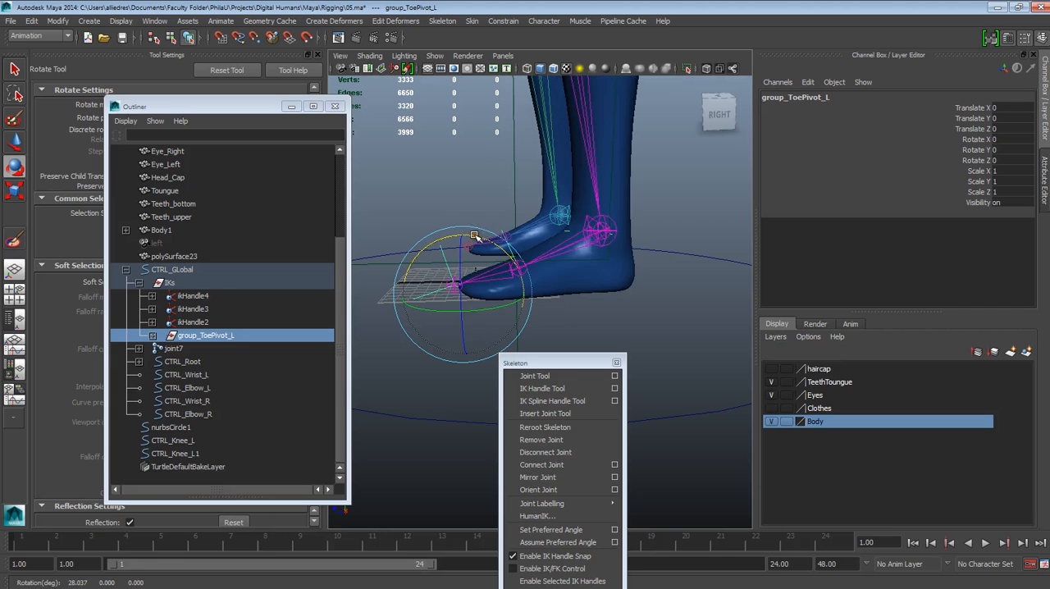
Step: Expand group_ToePivot_L and group_Heel_L to show their nested groups, and clear the selection
click(152, 335)
click(164, 349)
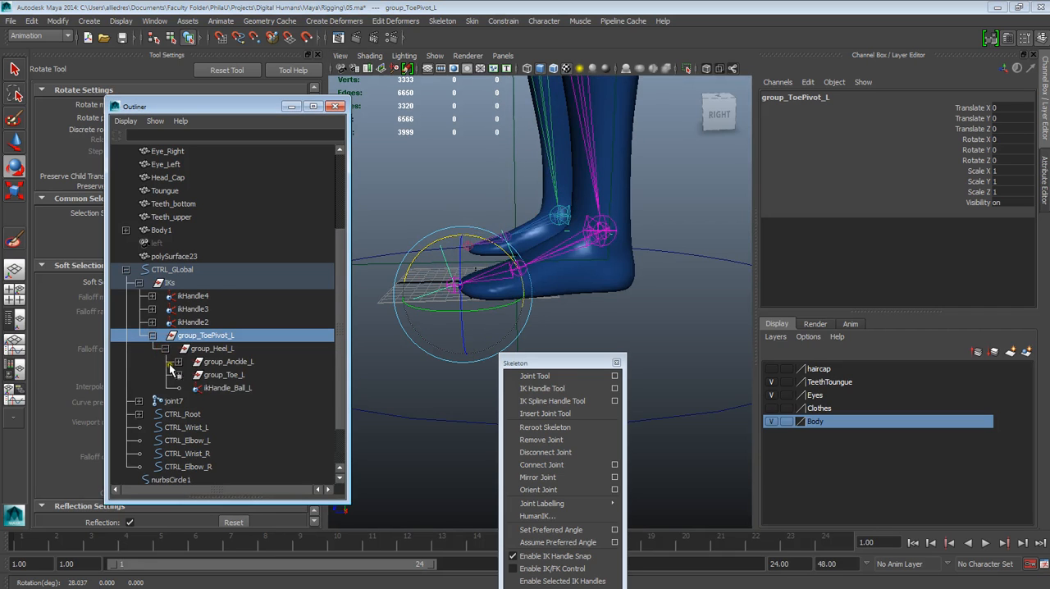
click(677, 308)
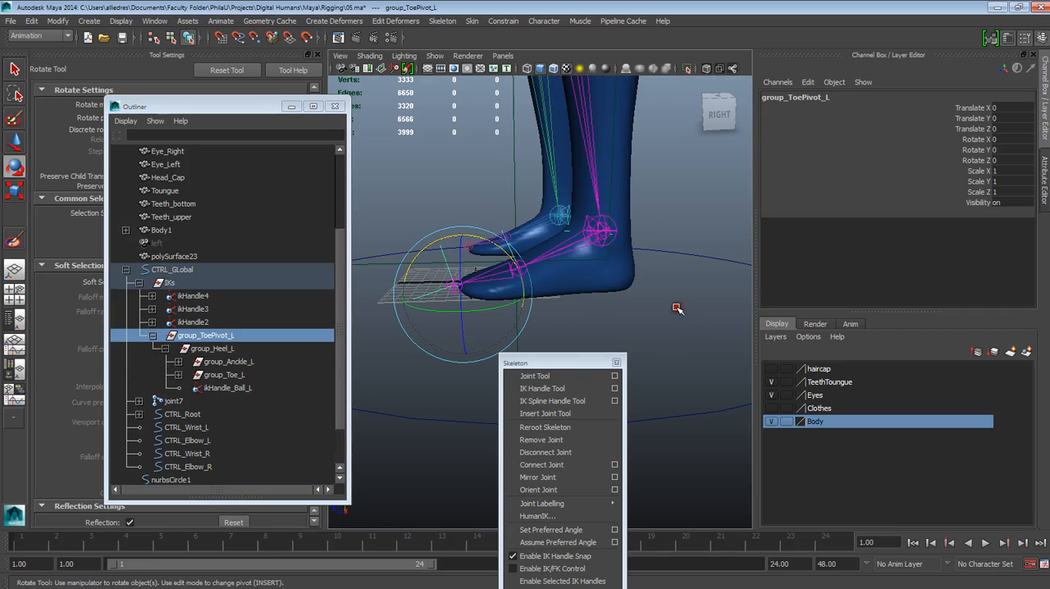
Step: Test the rotation of group_ToePivot_L and group_Heel_L one after the other, undoing each rotation
middle_drag(197, 349, 203, 339)
click(205, 335)
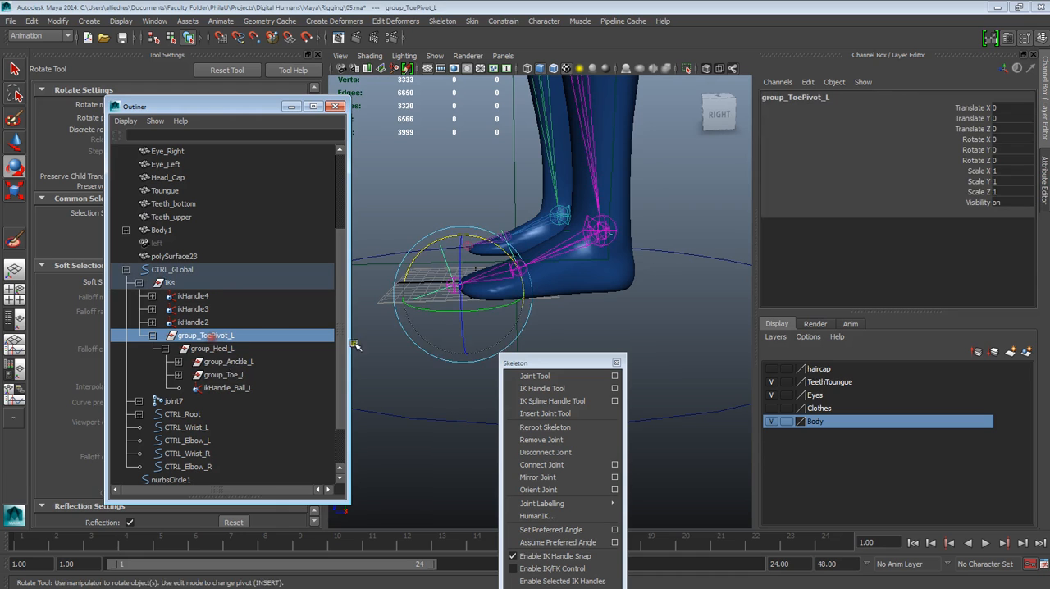
drag(421, 258, 423, 279)
mouse_move(421, 272)
mouse_down()
mouse_move(429, 298)
mouse_move(464, 299)
mouse_move(436, 295)
mouse_move(430, 283)
mouse_up()
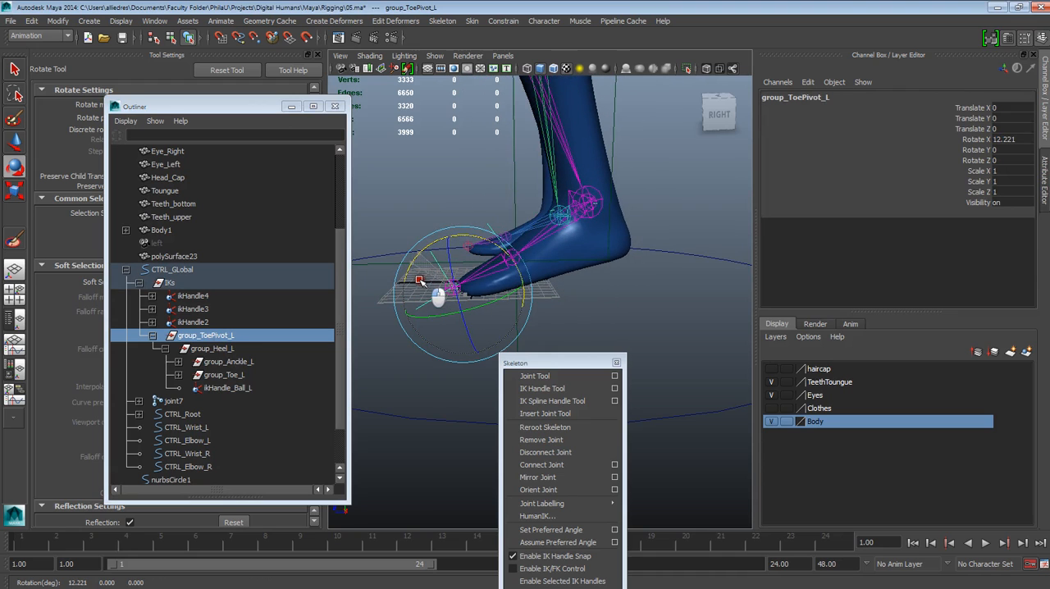
click(215, 349)
drag(564, 264, 593, 277)
Step: Rotate group_Anckle_L about 51.6 degrees in X to test the heel lift, and undo the rotation
click(245, 374)
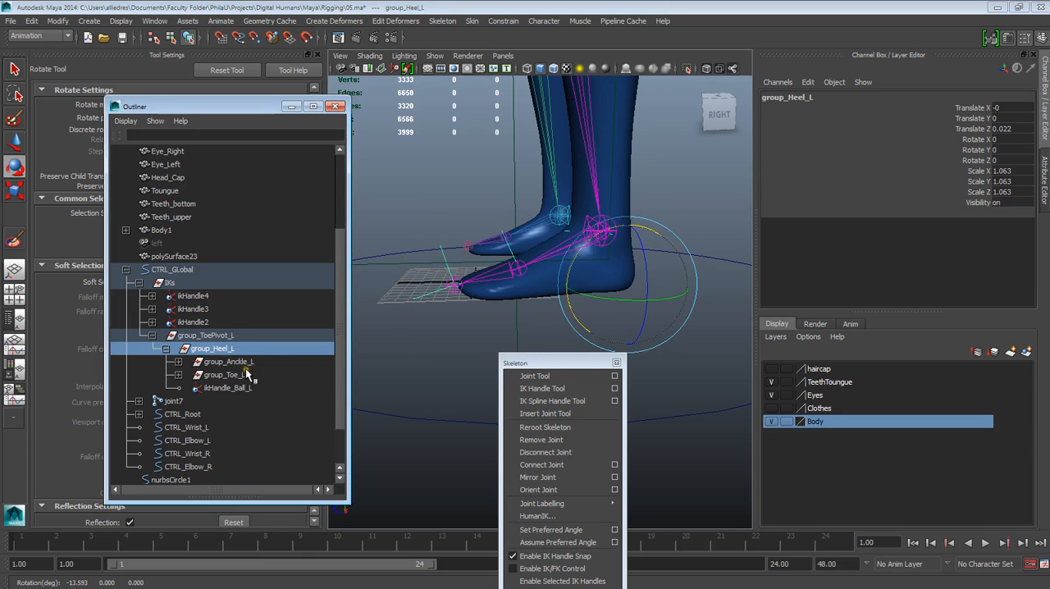
click(228, 362)
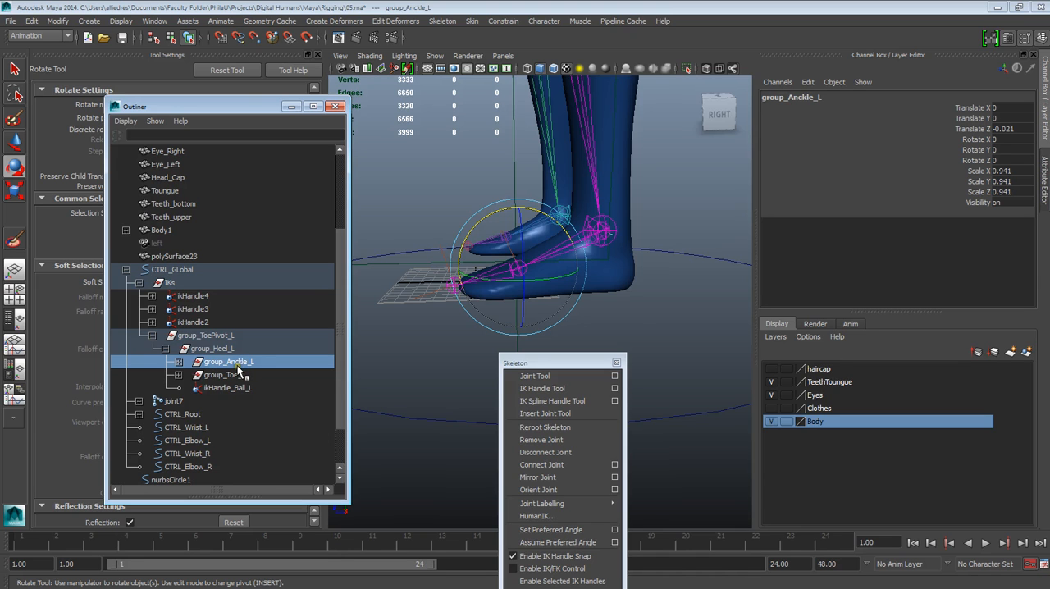
drag(485, 221, 493, 258)
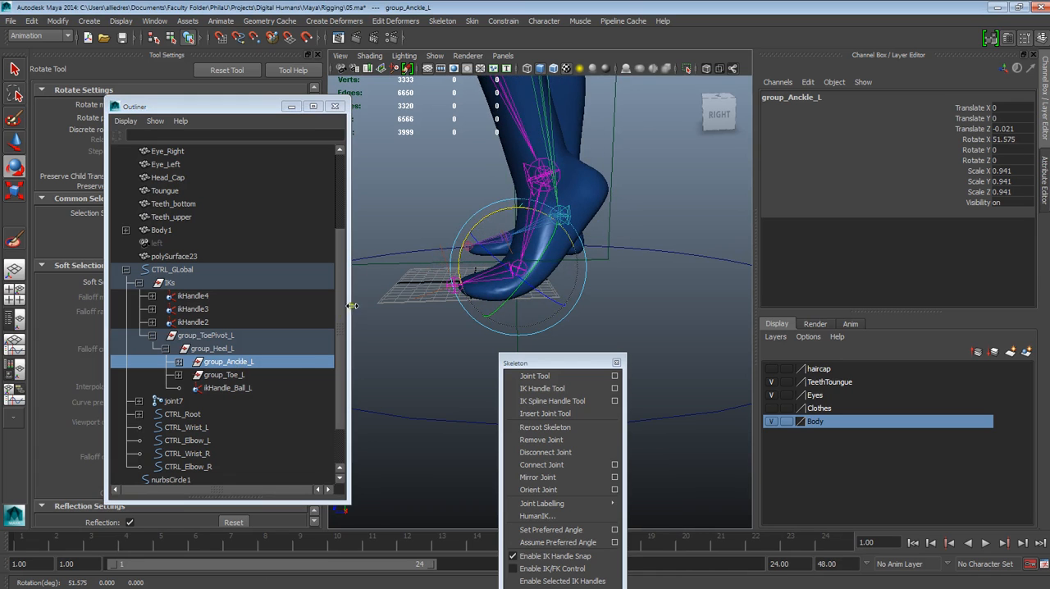
key(ctrl+z)
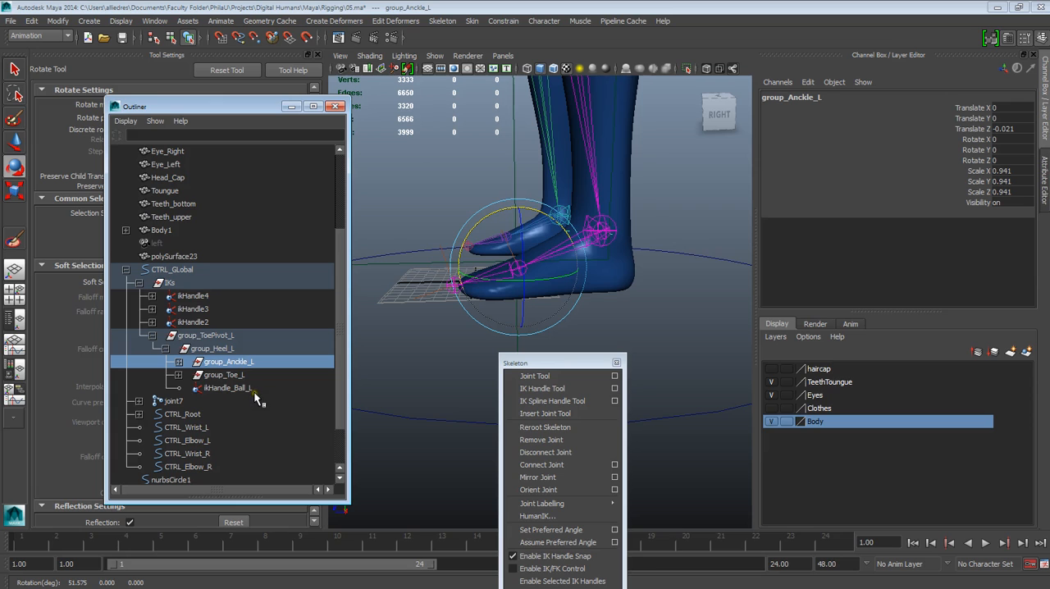
Step: Clear the selection and examine the left foot and its joints from several angles
click(579, 272)
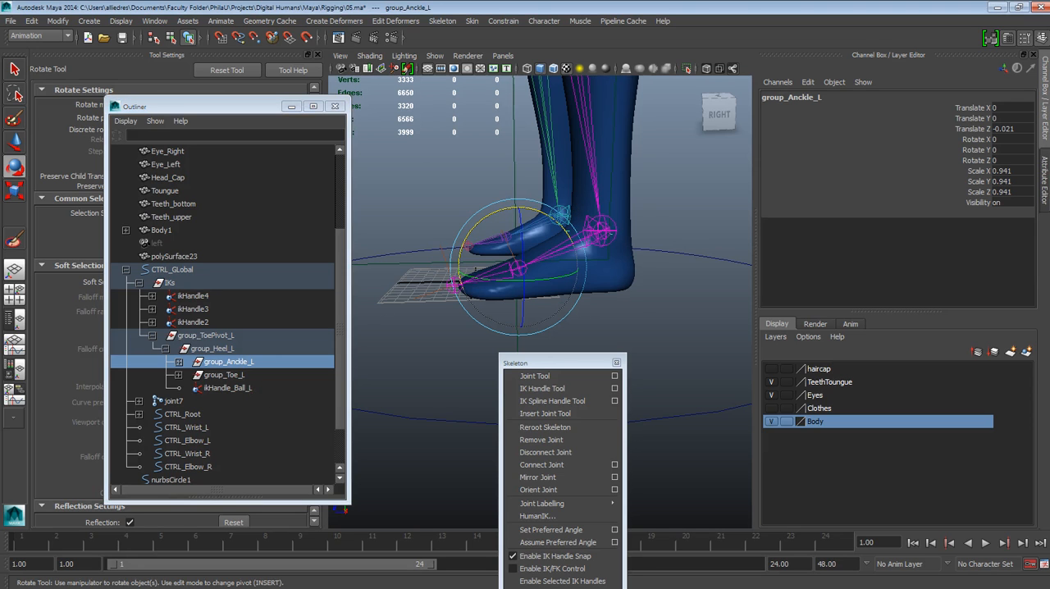
alt+drag(382, 292, 480, 296)
click(622, 268)
alt+drag(594, 283, 632, 318)
alt+middle_drag(632, 318, 602, 319)
alt+drag(602, 319, 452, 283)
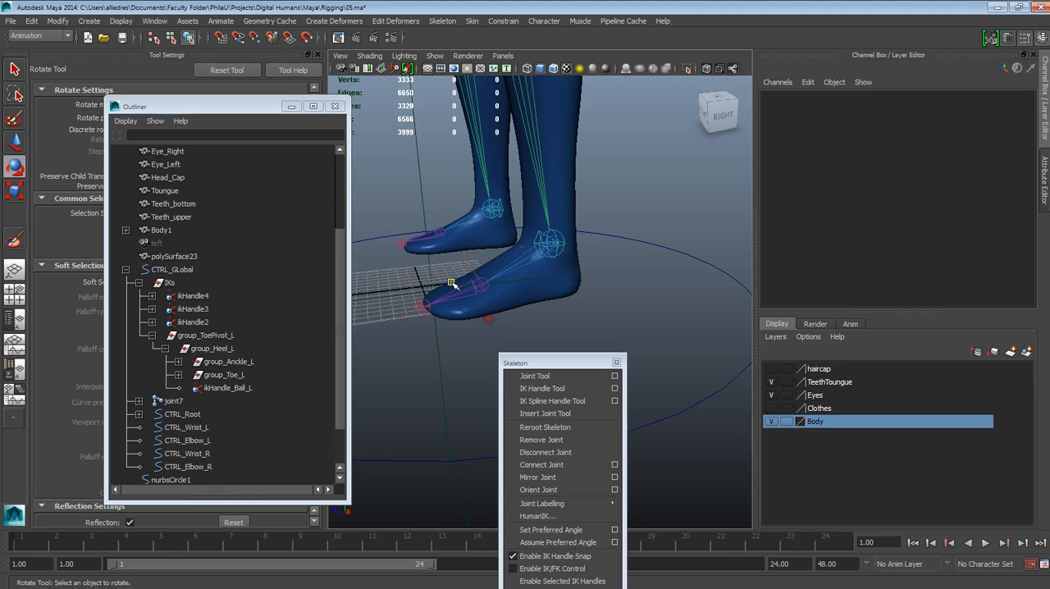
alt+drag(508, 306, 452, 313)
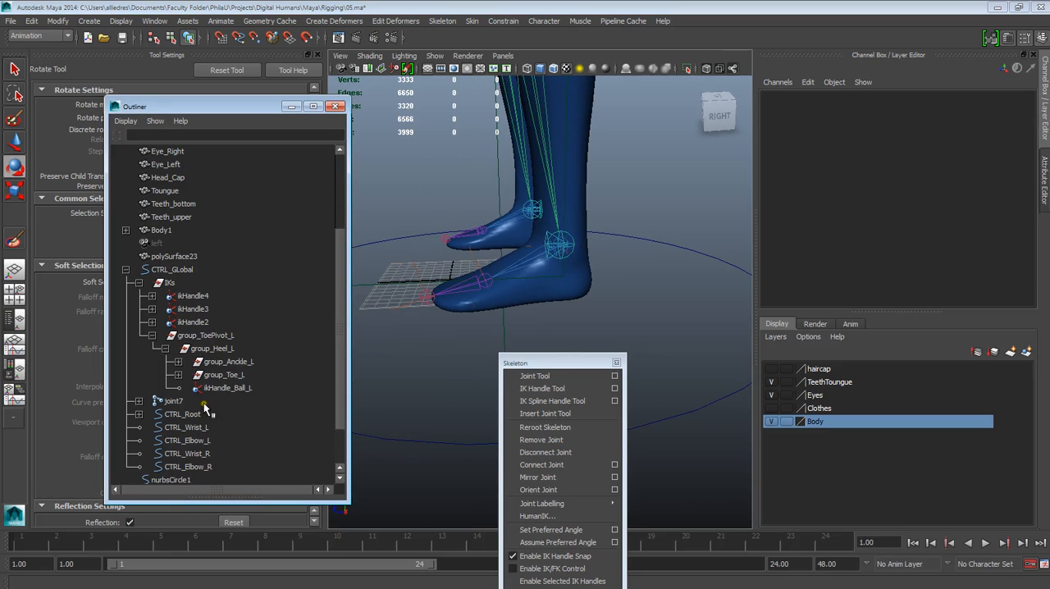
alt+drag(471, 248, 565, 298)
alt+middle_drag(565, 298, 542, 300)
alt+drag(541, 300, 573, 240)
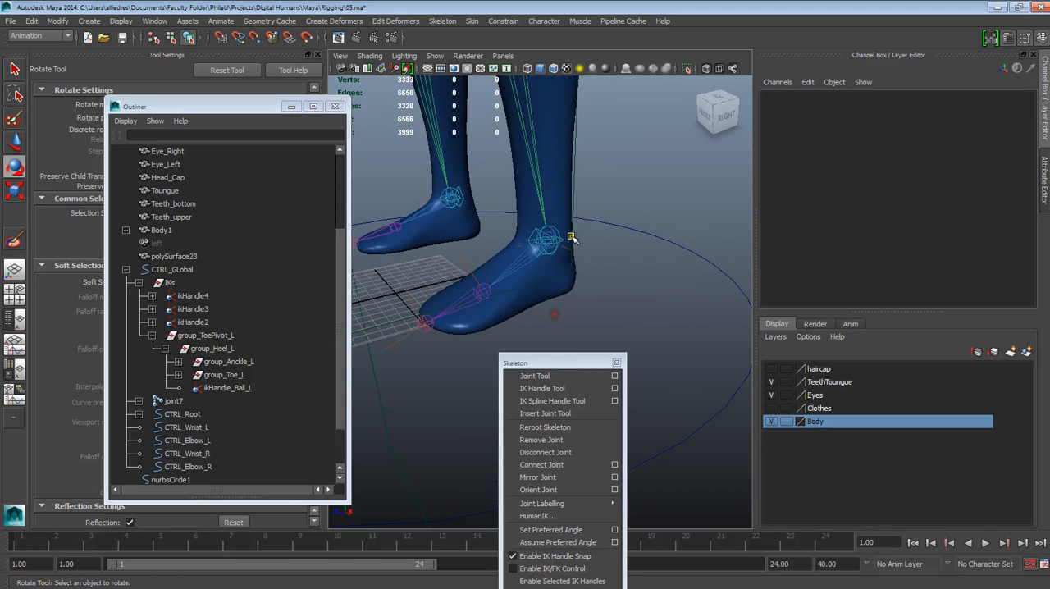
Step: Duplicate the circle curve nurbsCircle1 beside the character
scroll(490, 312, down, 6)
alt+drag(511, 305, 616, 337)
scroll(616, 337, up, 4)
alt+middle_drag(616, 337, 568, 319)
scroll(569, 320, down, 2)
click(587, 309)
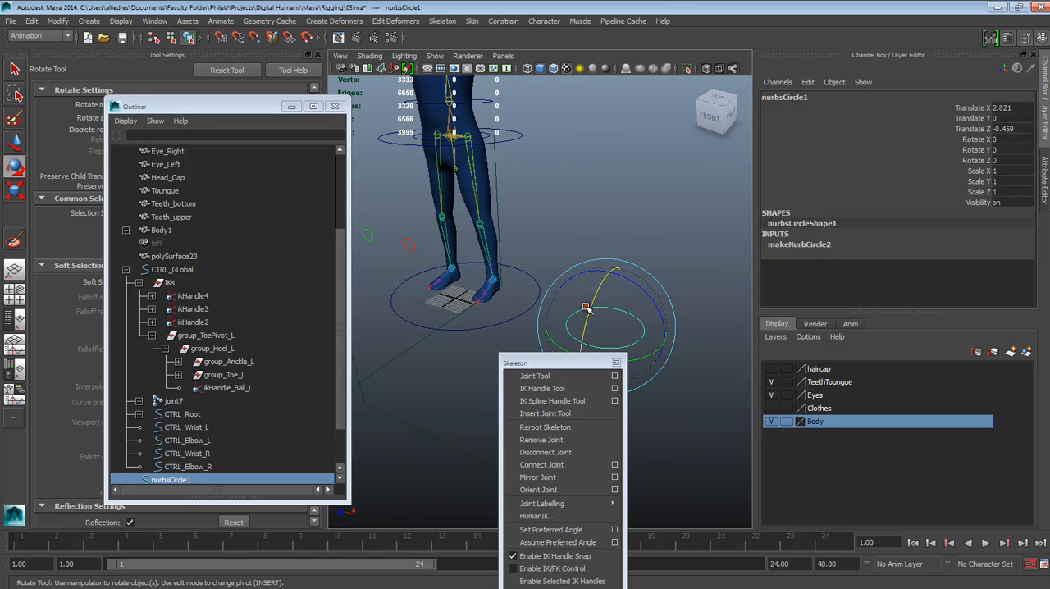
click(10, 21)
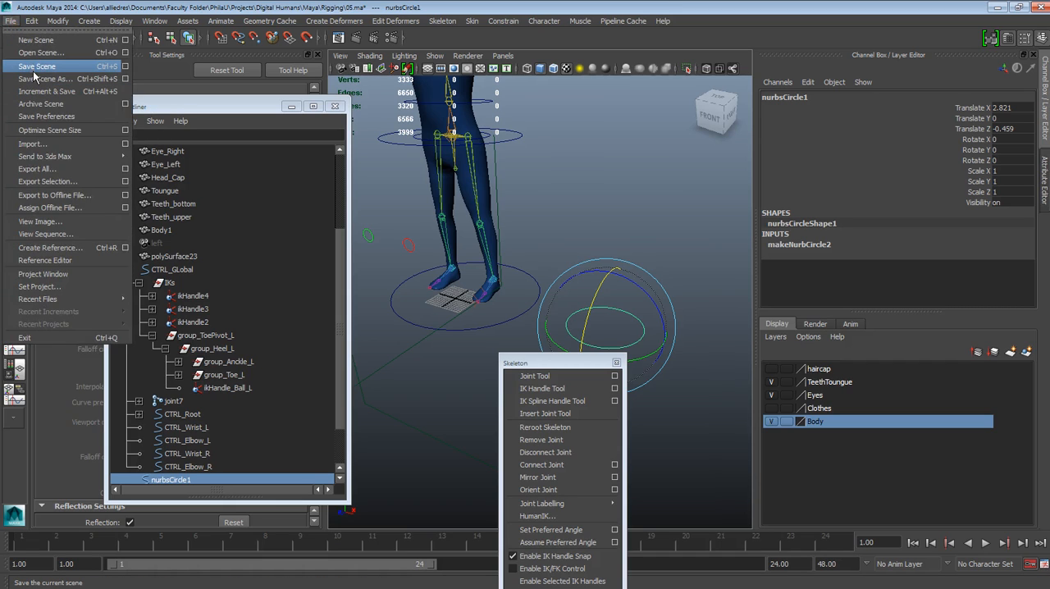
key(w)
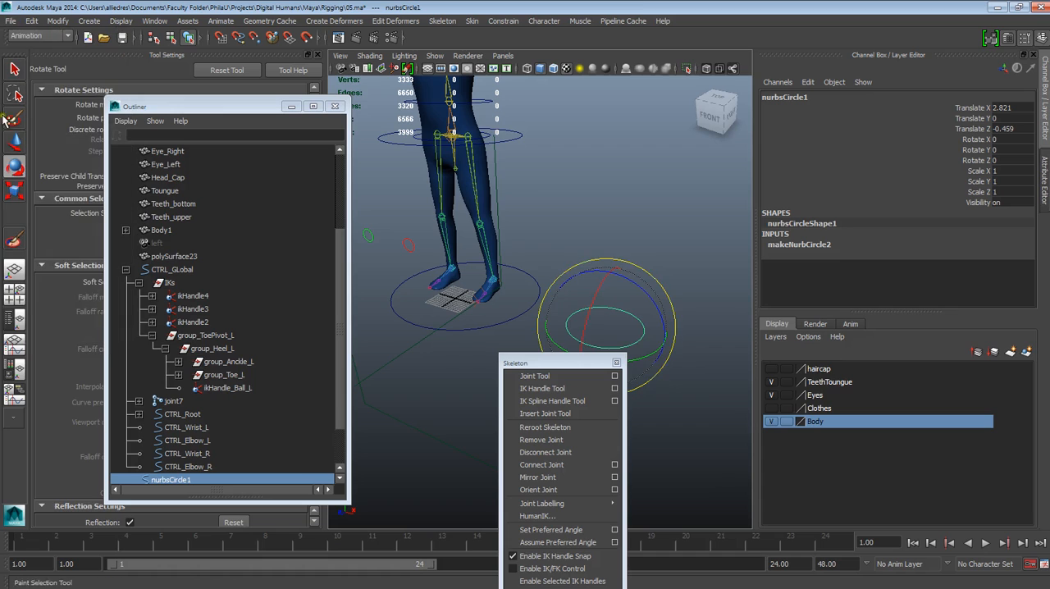
key(ctrl+d)
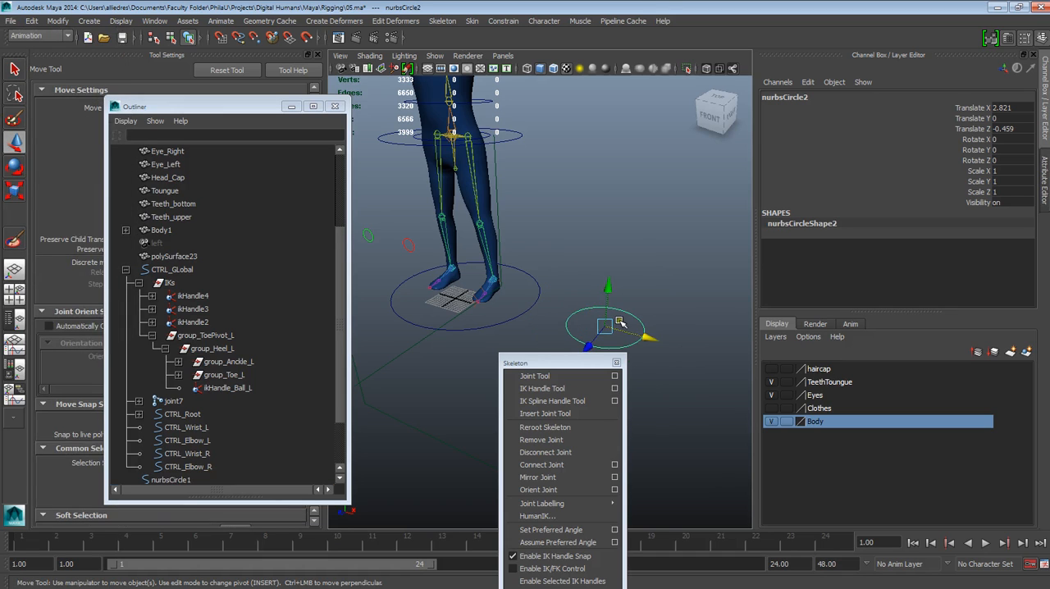
Step: Move the duplicated circle under the left foot, to about Translate X 0.493 and Translate Z -0.471
drag(623, 332, 498, 290)
alt+right_drag(508, 295, 559, 303)
alt+middle_drag(488, 284, 640, 293)
alt+right_drag(640, 293, 594, 268)
alt+drag(594, 267, 549, 293)
alt+drag(573, 309, 580, 273)
alt+right_drag(583, 272, 662, 218)
alt+middle_drag(662, 218, 633, 254)
alt+right_drag(634, 254, 626, 203)
alt+drag(626, 202, 562, 275)
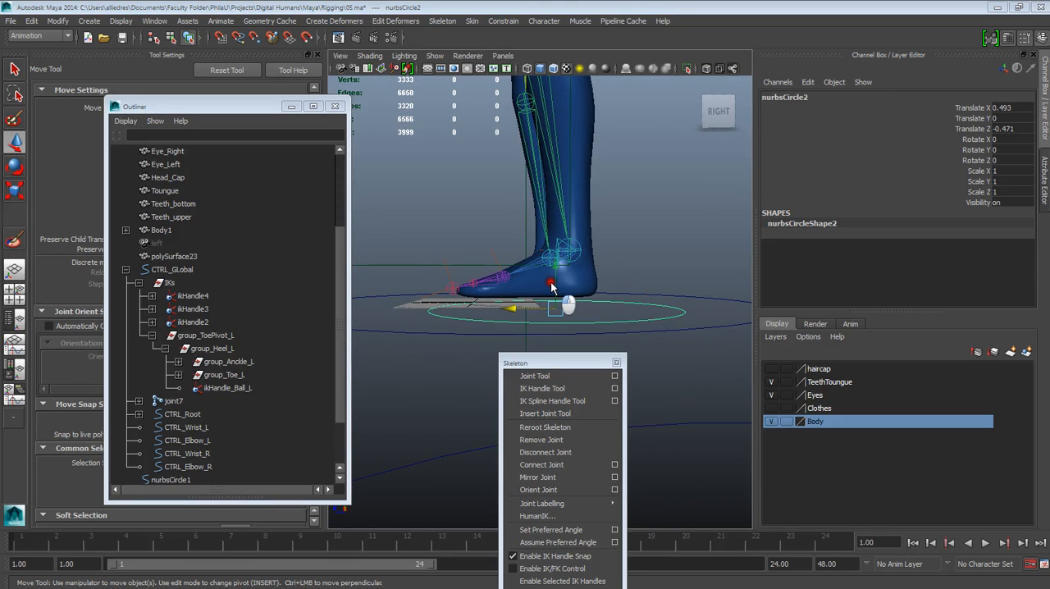
Step: Raise the circle to the sole at about Translate Y 0.07 and shift it forward to about Translate Z -0.373
drag(551, 283, 550, 331)
scroll(551, 330, up, 8)
alt+middle_drag(618, 316, 581, 262)
scroll(588, 304, up, 4)
scroll(588, 304, down, 12)
click(696, 114)
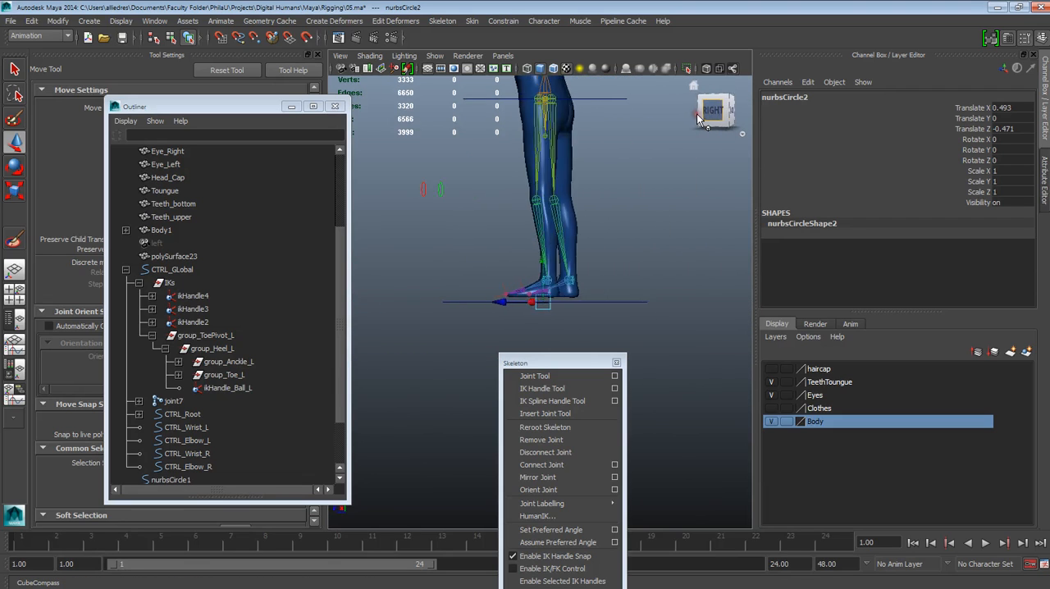
click(696, 114)
scroll(541, 289, up, 6)
drag(540, 285, 542, 260)
scroll(550, 260, down, 6)
scroll(550, 271, up, 5)
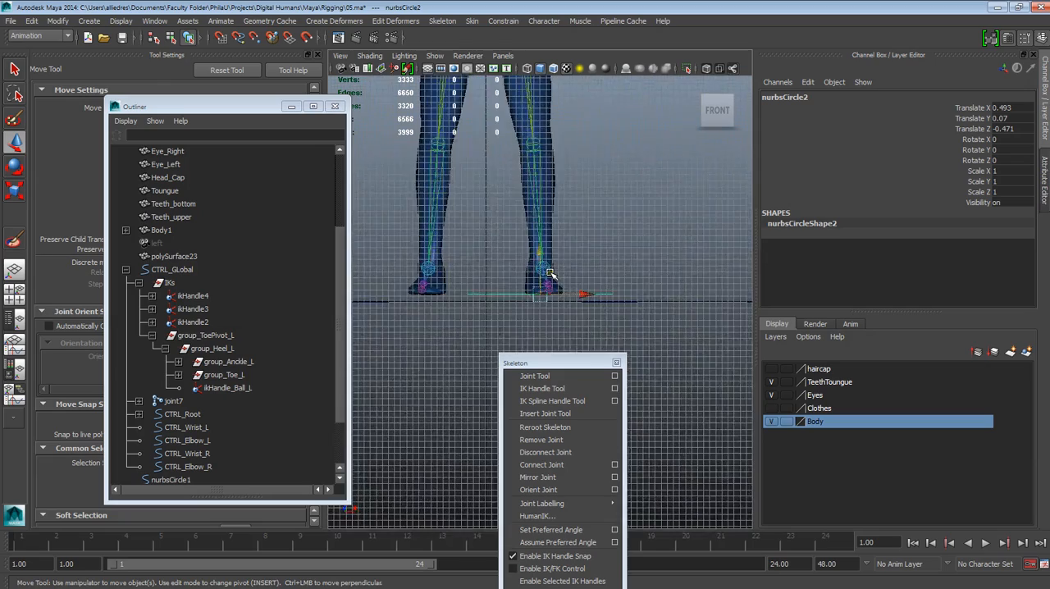
mouse_move(558, 262)
alt+mouse_down()
mouse_move(574, 303)
mouse_move(656, 344)
mouse_move(647, 283)
mouse_move(544, 261)
mouse_move(538, 250)
mouse_move(555, 260)
alt+mouse_up()
alt+drag(581, 295, 318, 295)
Step: Scale the circle around the left foot uniformly to about 0.667 and clear the selection
click(15, 191)
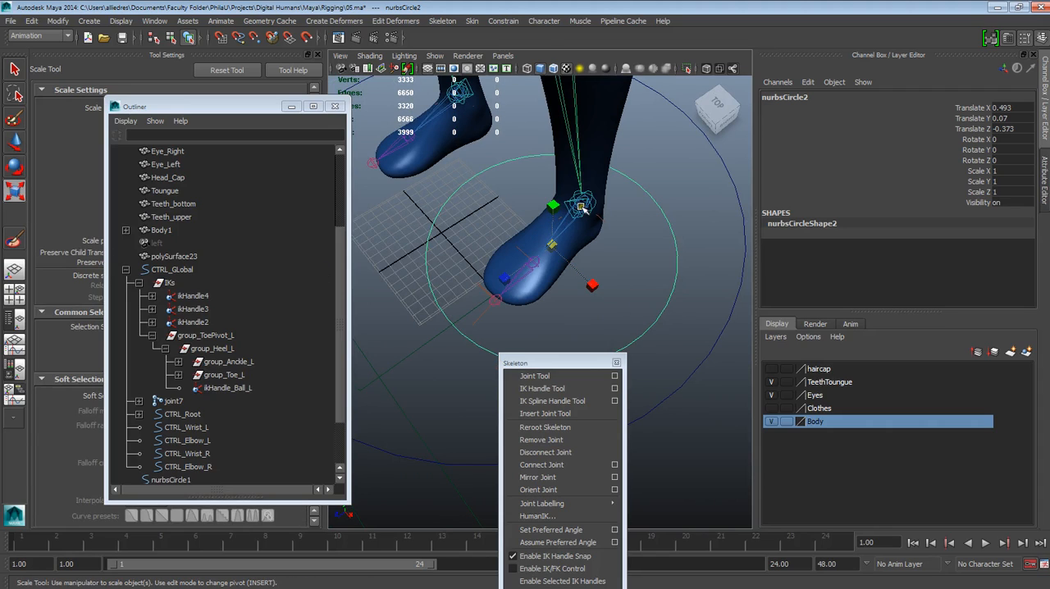
drag(552, 248, 484, 1)
alt+drag(707, 299, 631, 347)
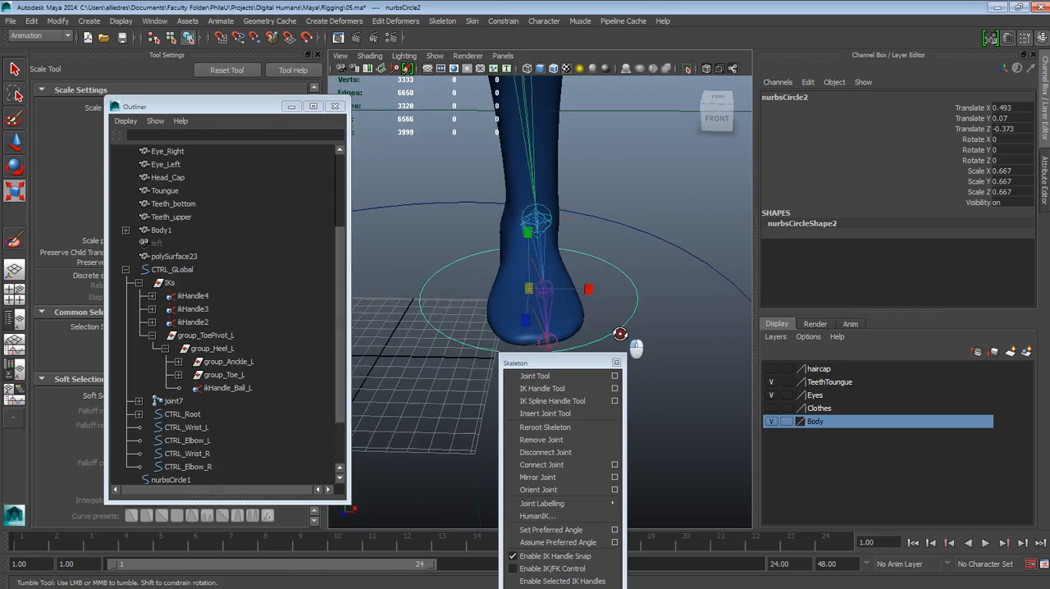
click(18, 146)
click(631, 245)
alt+drag(631, 245, 557, 307)
alt+drag(490, 325, 522, 321)
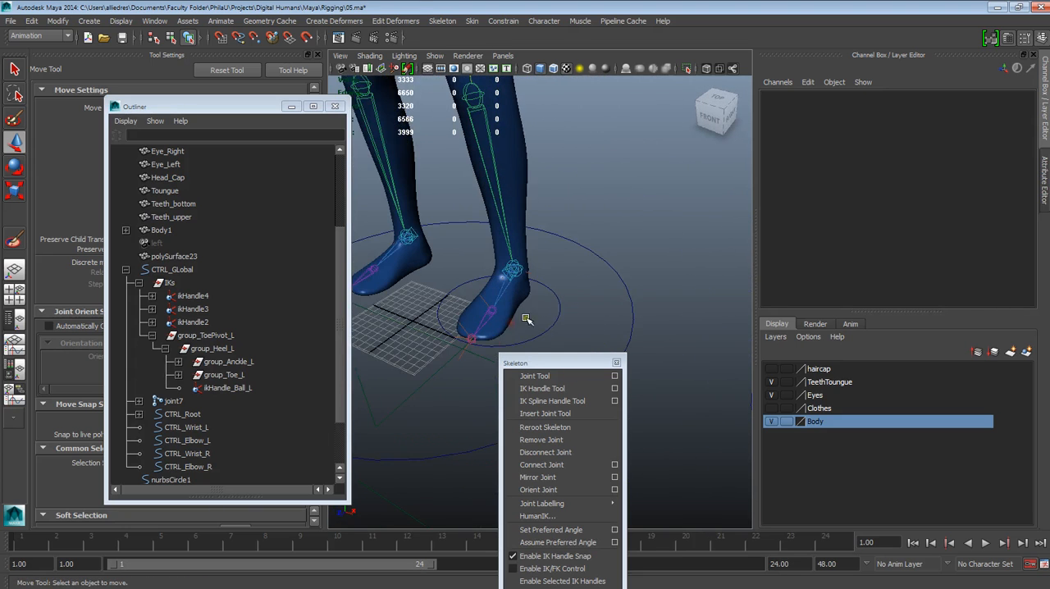
Step: Enable drawing overrides on the left foot circle's transform, set its color to red, and clear the selection
click(551, 301)
click(1040, 195)
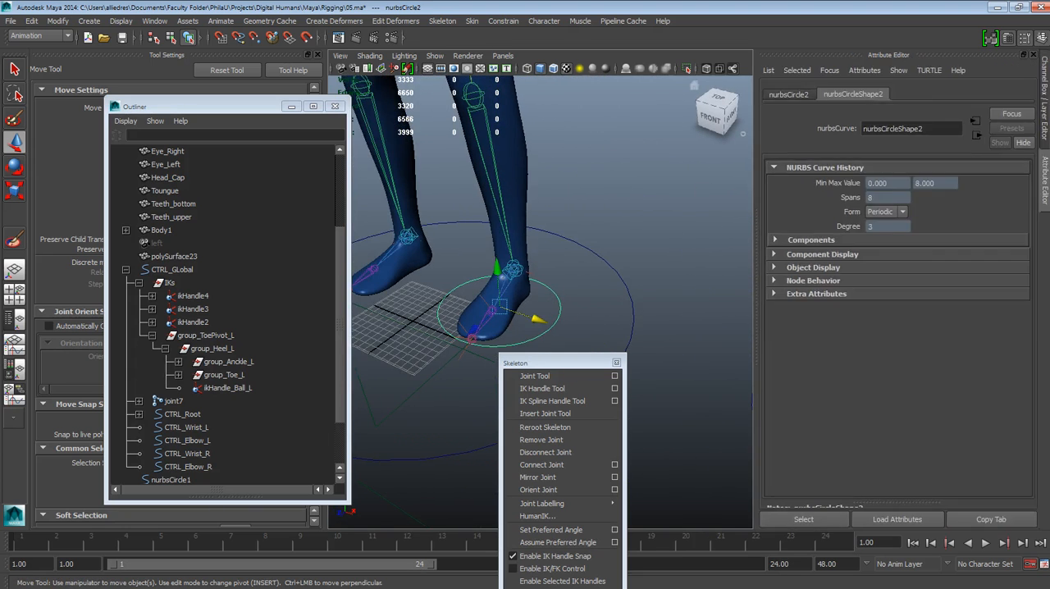
click(789, 94)
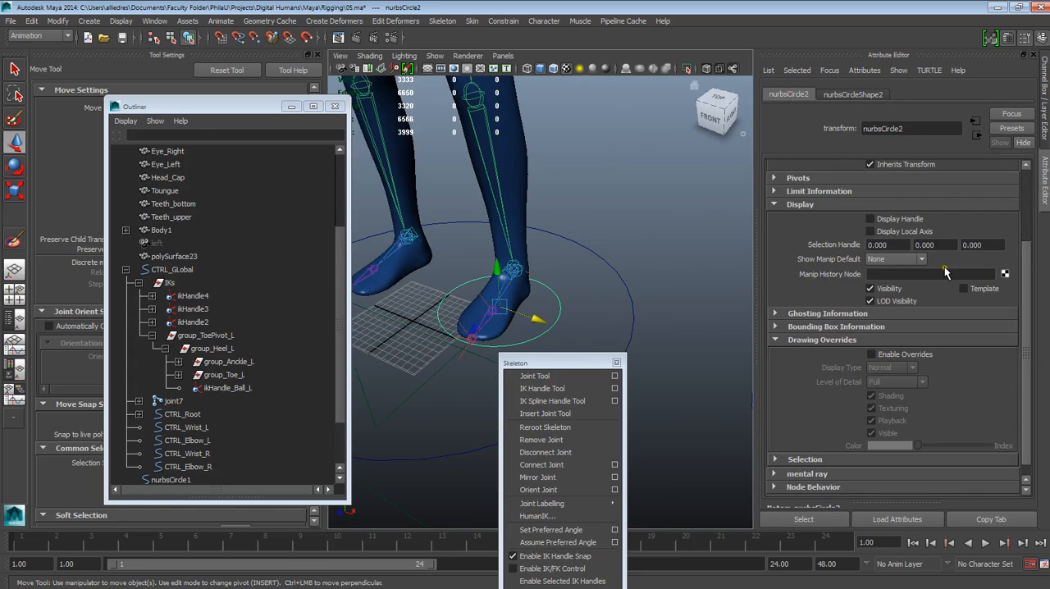
click(870, 354)
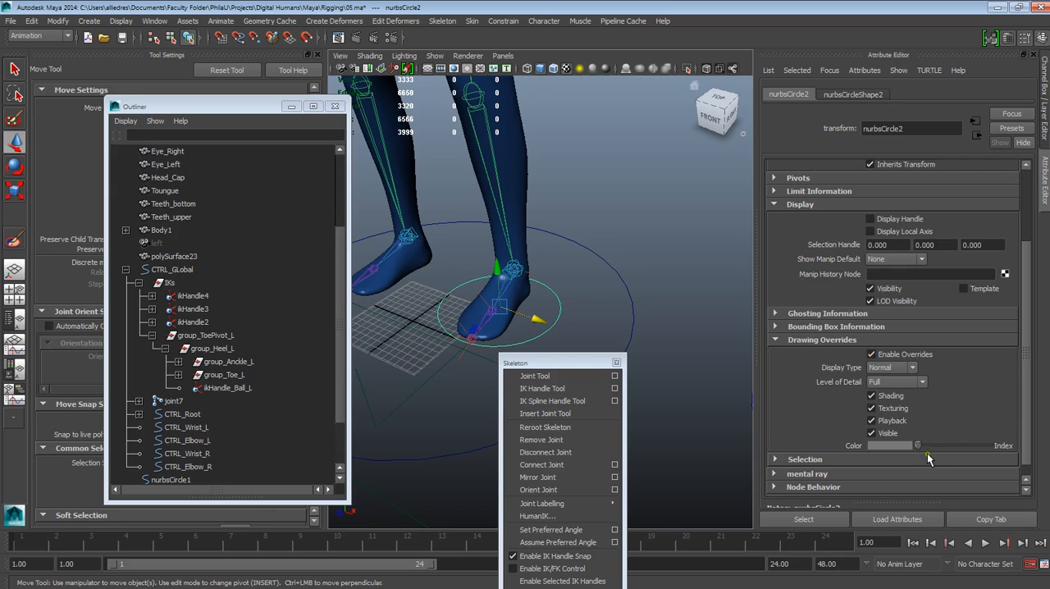
drag(918, 445, 939, 447)
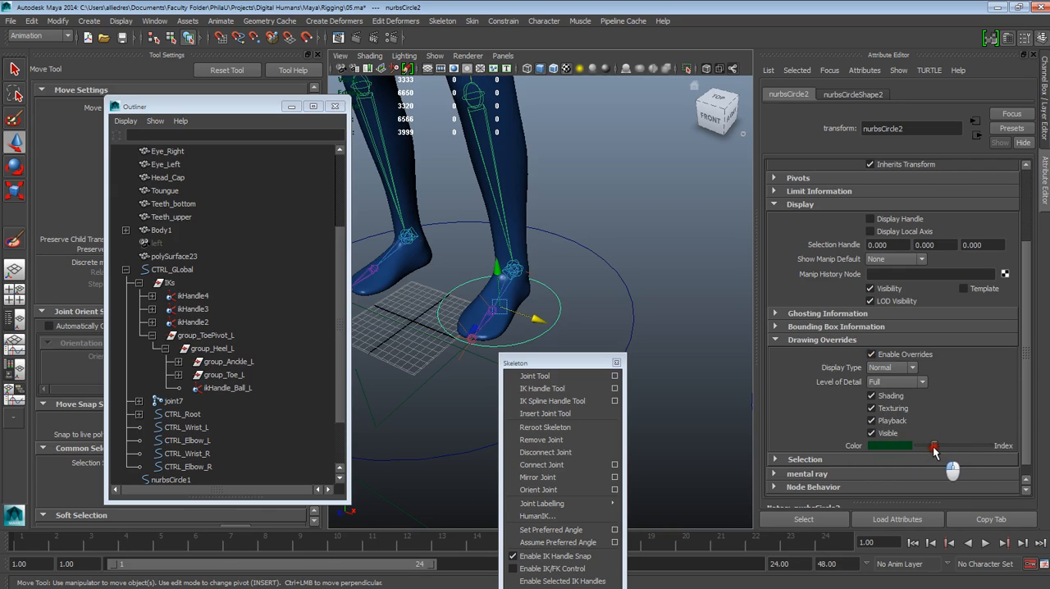
drag(947, 449, 930, 447)
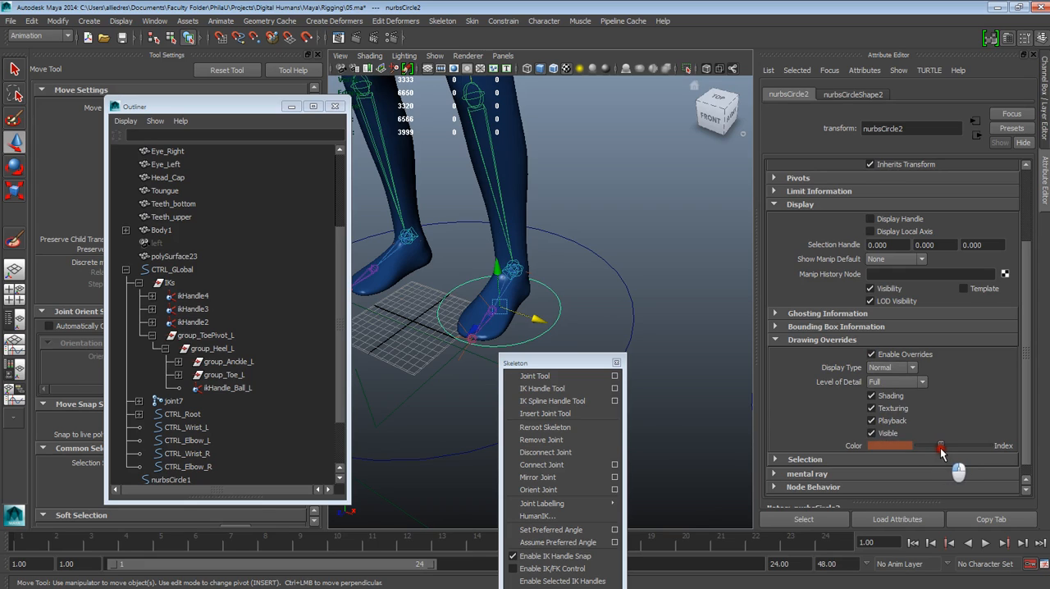
click(628, 251)
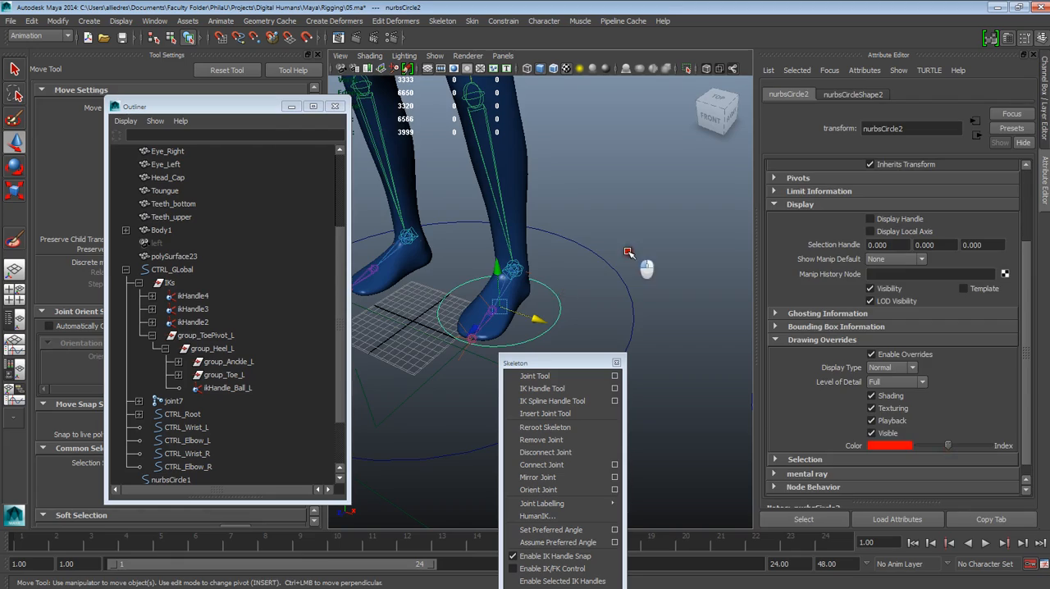
scroll(629, 251, down, 5)
mouse_move(586, 314)
alt+mouse_down()
mouse_move(611, 314)
mouse_move(647, 289)
mouse_move(417, 321)
mouse_move(334, 347)
mouse_move(597, 319)
alt+mouse_up()
scroll(647, 290, up, 5)
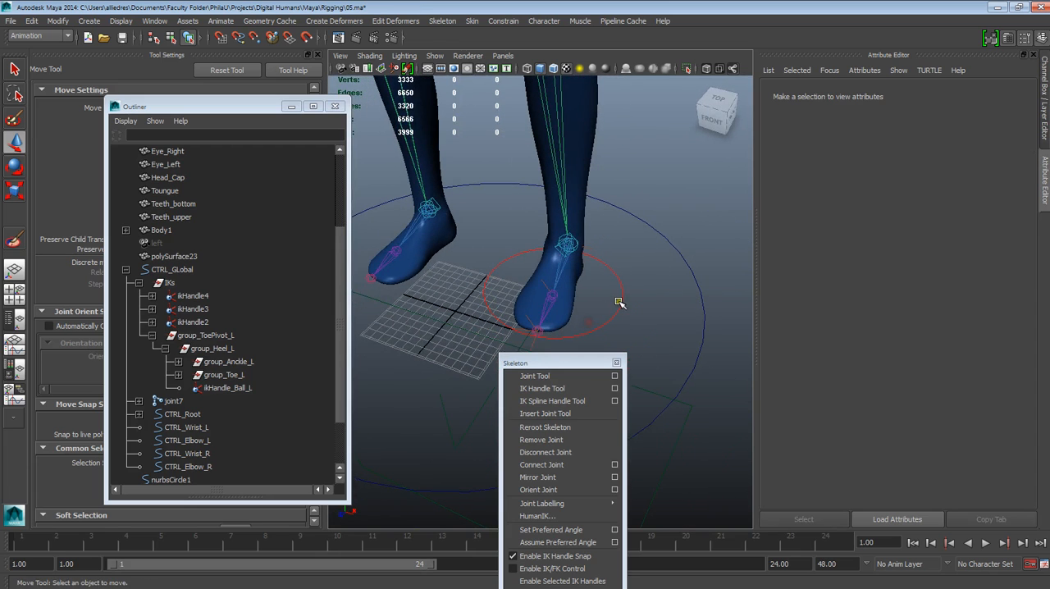
Step: Shift the left foot circle sideways to about Translate X 0.512 and freeze its transformations
click(617, 300)
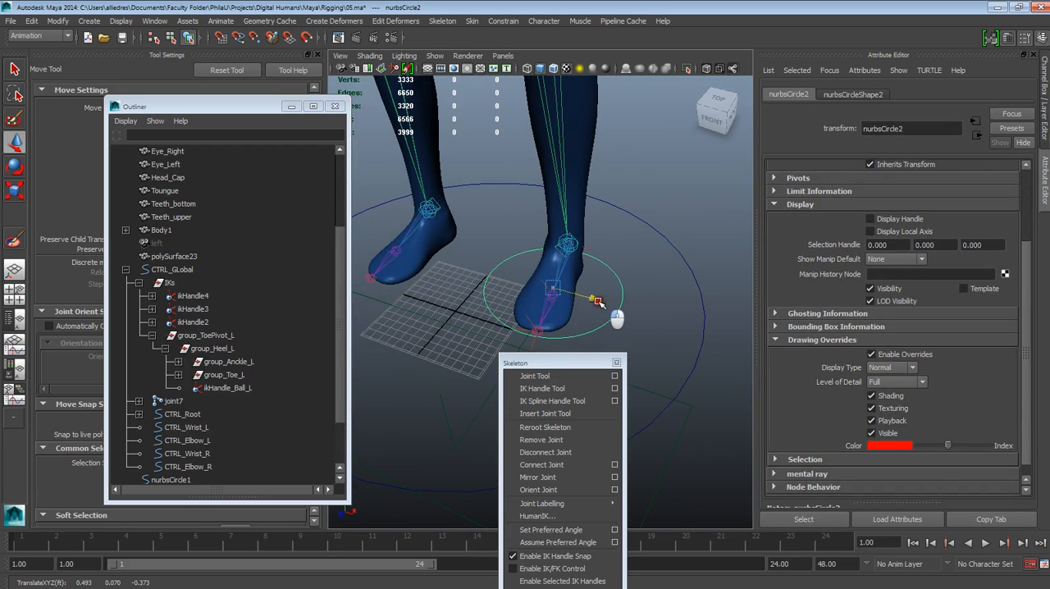
alt+drag(624, 307, 581, 280)
alt+middle_drag(581, 279, 551, 297)
scroll(551, 297, up, 3)
alt+drag(552, 297, 576, 290)
click(1042, 133)
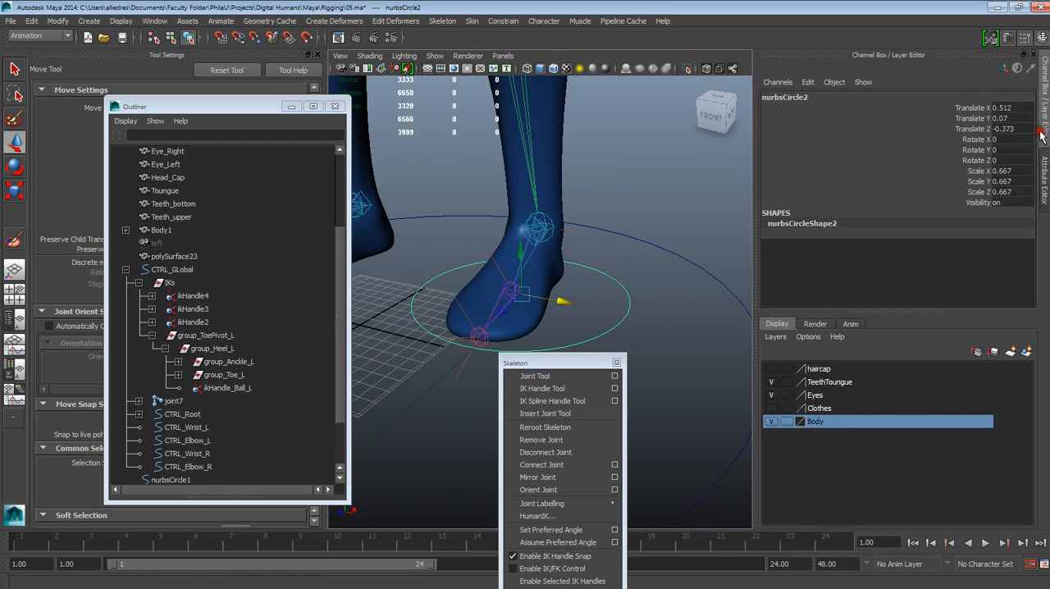
click(57, 21)
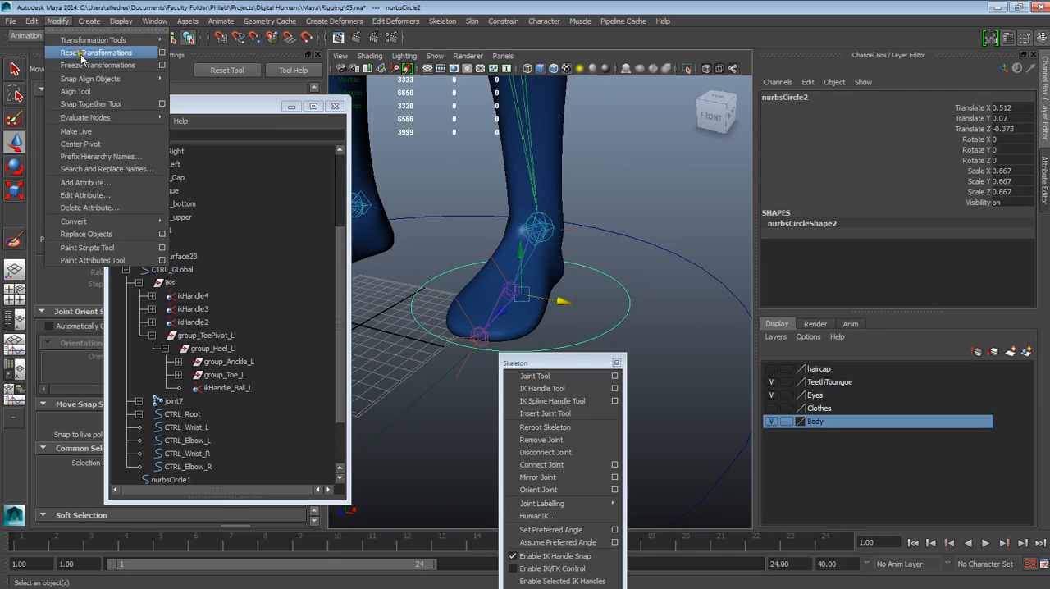
click(106, 54)
Step: Move the left foot circle's pivot onto the left ankle joint
alt+drag(598, 219, 520, 233)
key(Insert)
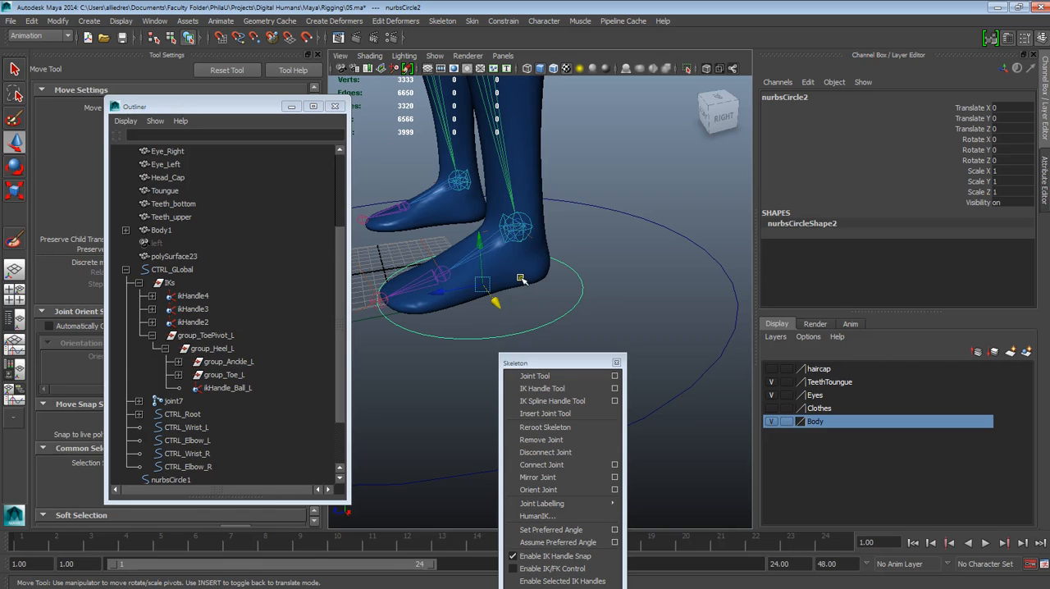
drag(484, 285, 504, 251)
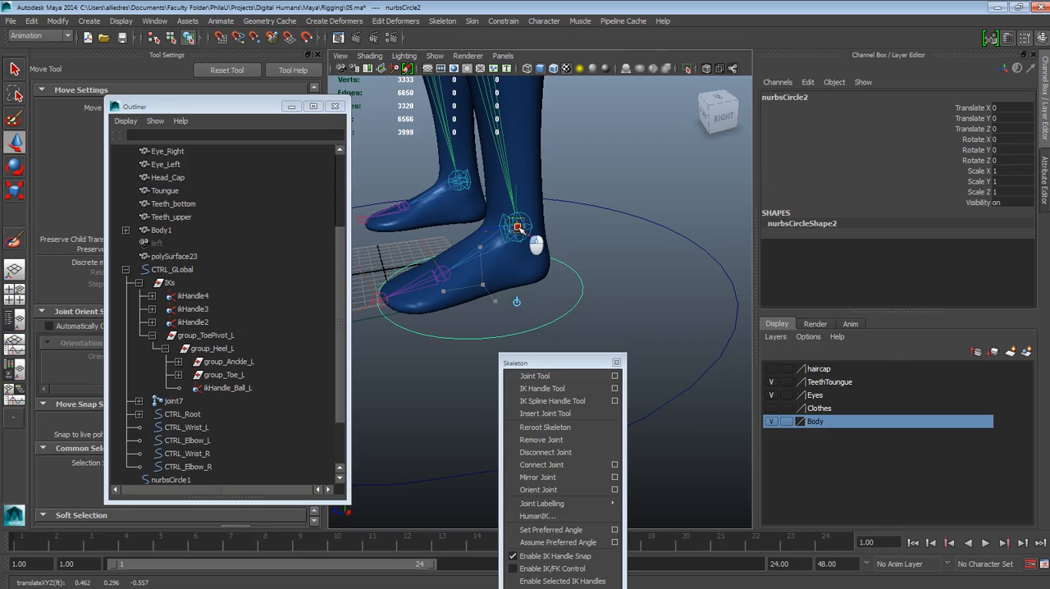
key(Insert)
key(Insert)
drag(529, 235, 530, 284)
click(597, 137)
alt+drag(598, 233, 645, 274)
alt+middle_drag(616, 277, 628, 243)
click(628, 250)
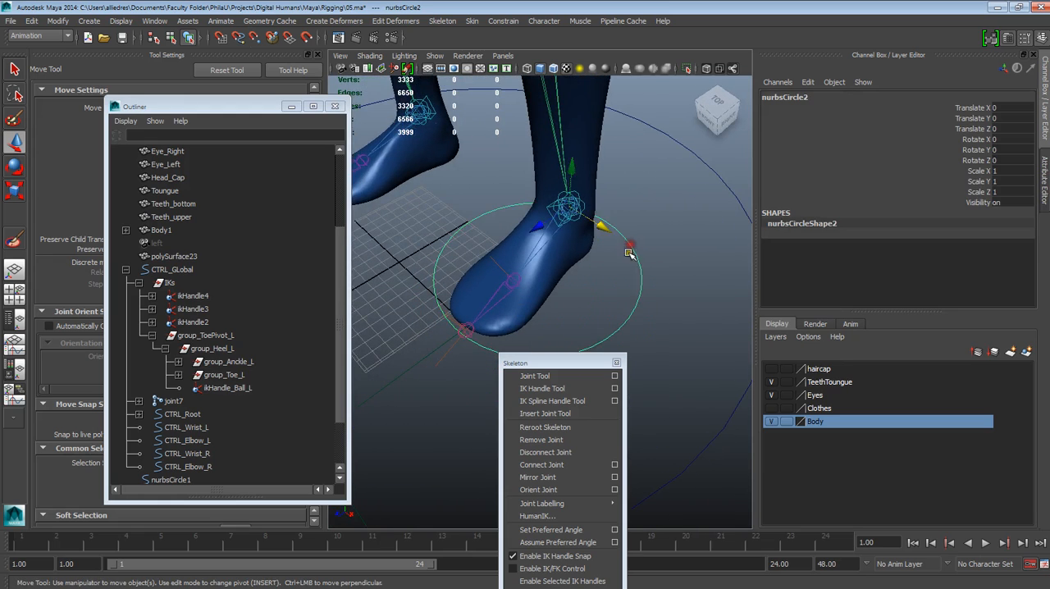
Step: Rename the left foot circle as CTRL_Foor_L and clear the selection
scroll(627, 255, down, 3)
alt+drag(592, 269, 618, 271)
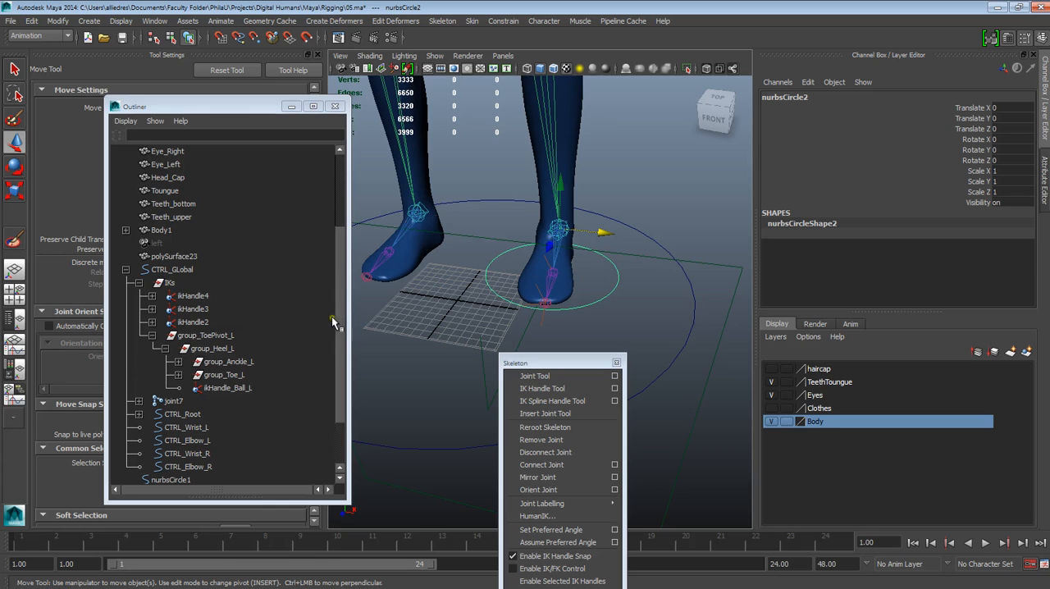
click(353, 436)
click(342, 454)
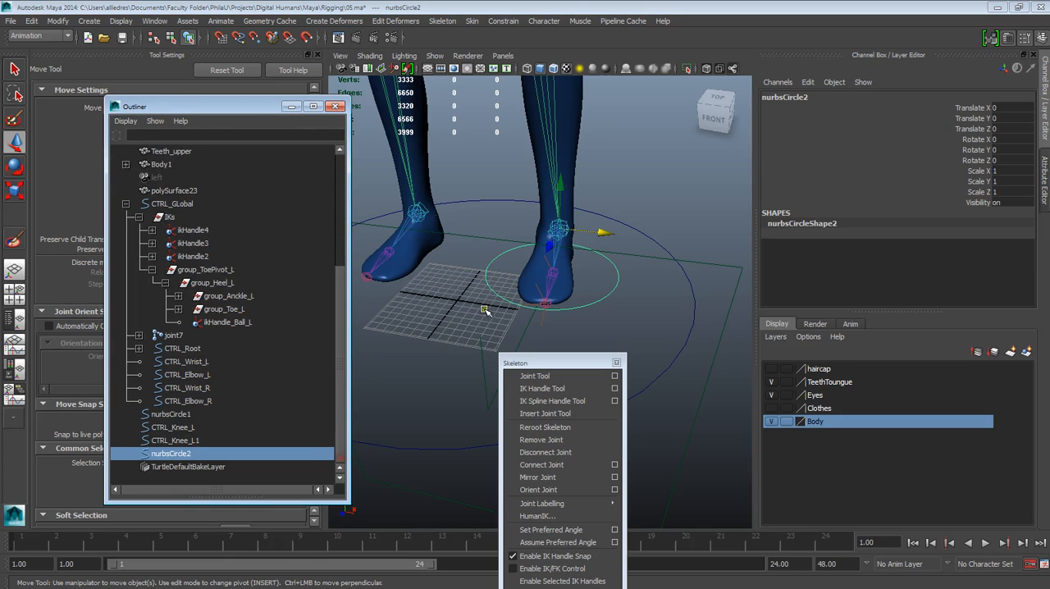
alt+drag(429, 279, 591, 244)
click(652, 258)
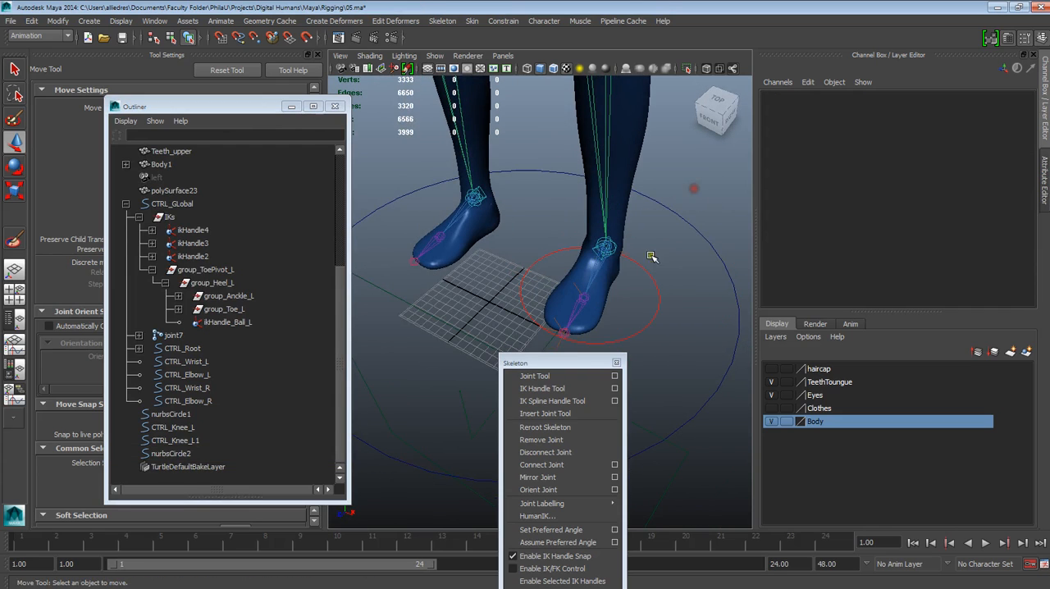
click(649, 276)
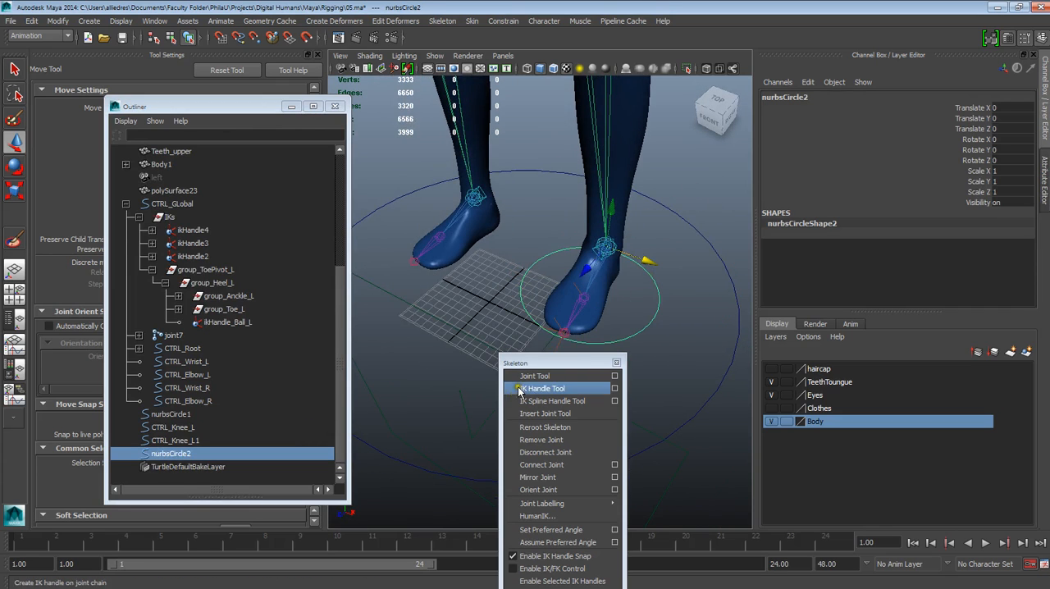
click(202, 451)
click(781, 97)
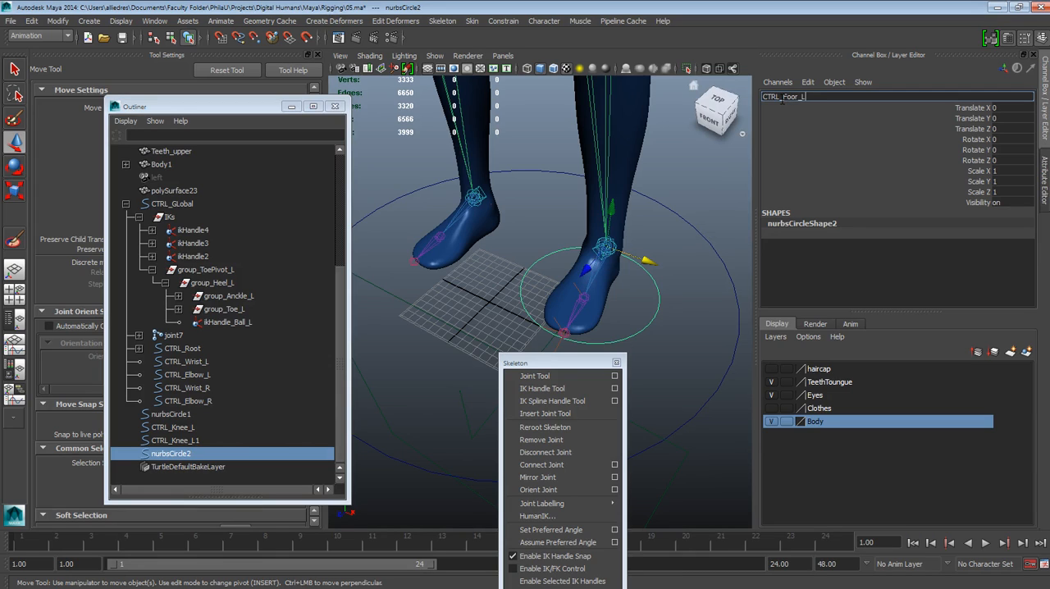
text(CTRL_Foor_L)
key(Return)
click(671, 390)
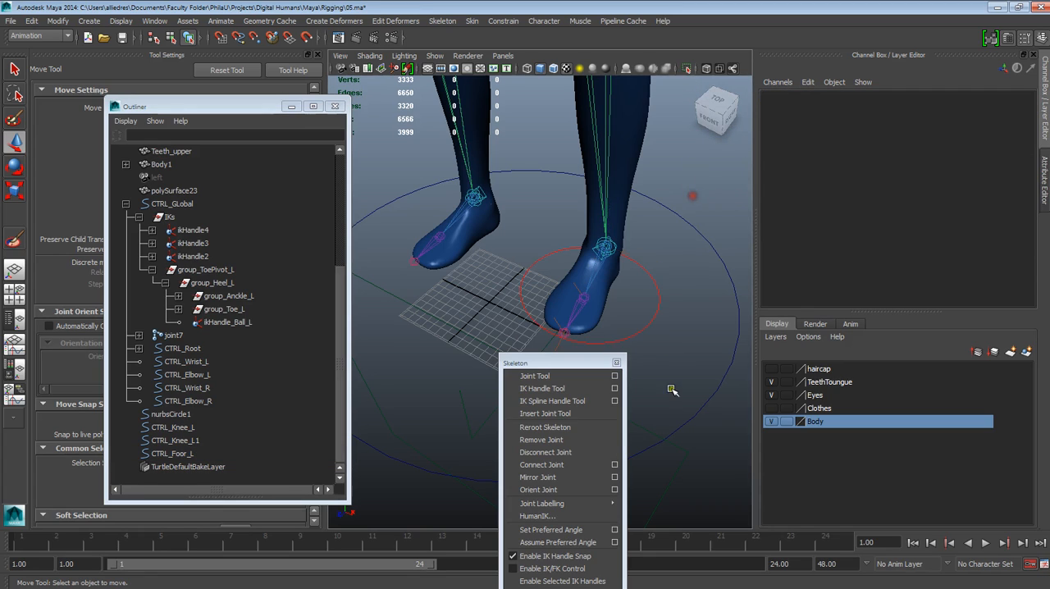
Step: Group the left foot circle on its own and select the new group
click(655, 324)
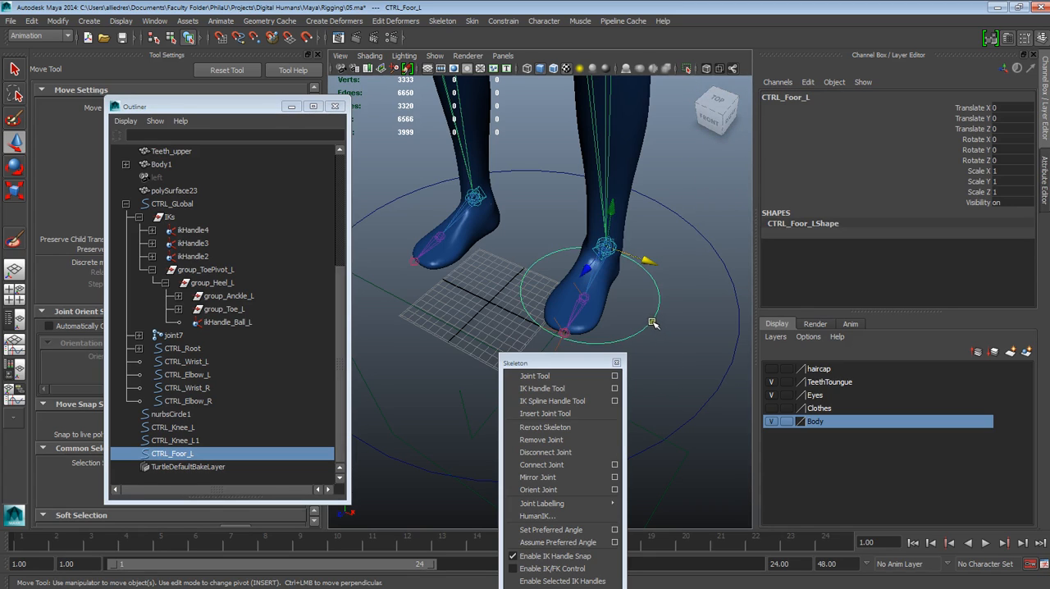
key(ctrl+g)
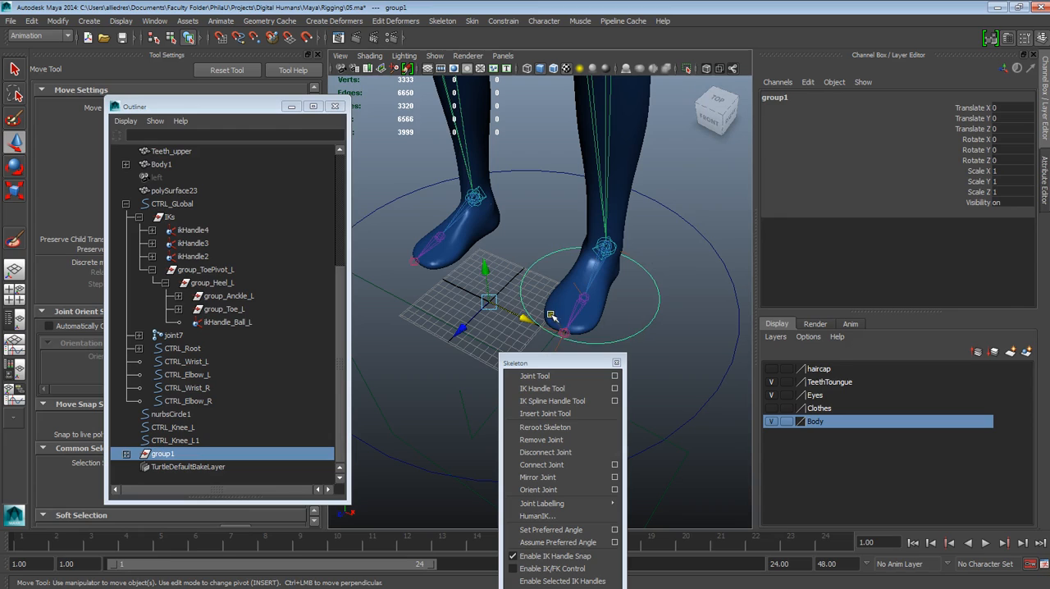
click(187, 464)
click(173, 455)
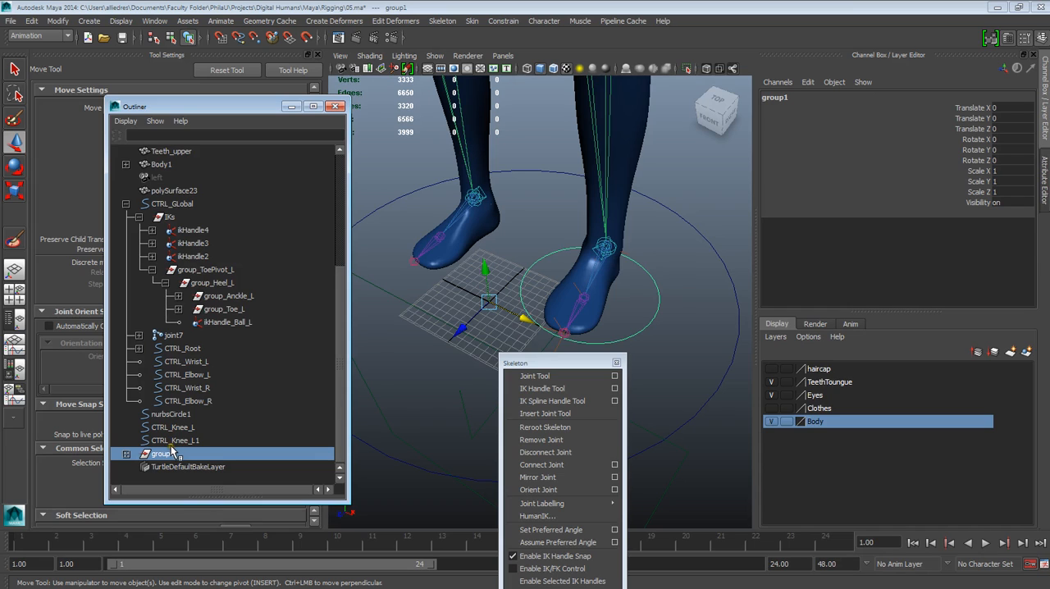
Step: Duplicate the group and mirror the copy to the right foot by setting its Scale X to -1
key(ctrl+d)
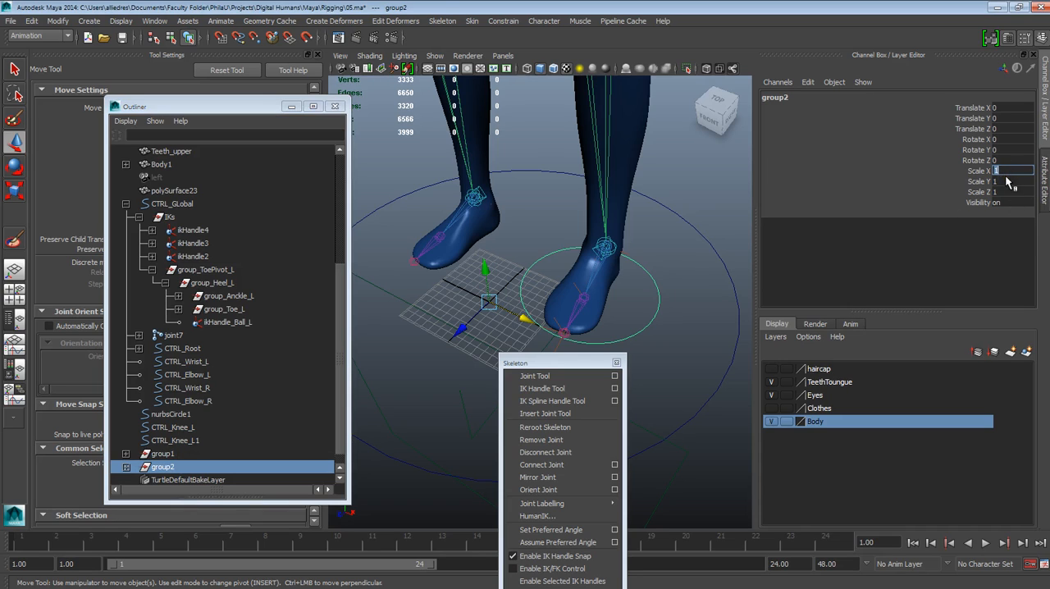
key(Return)
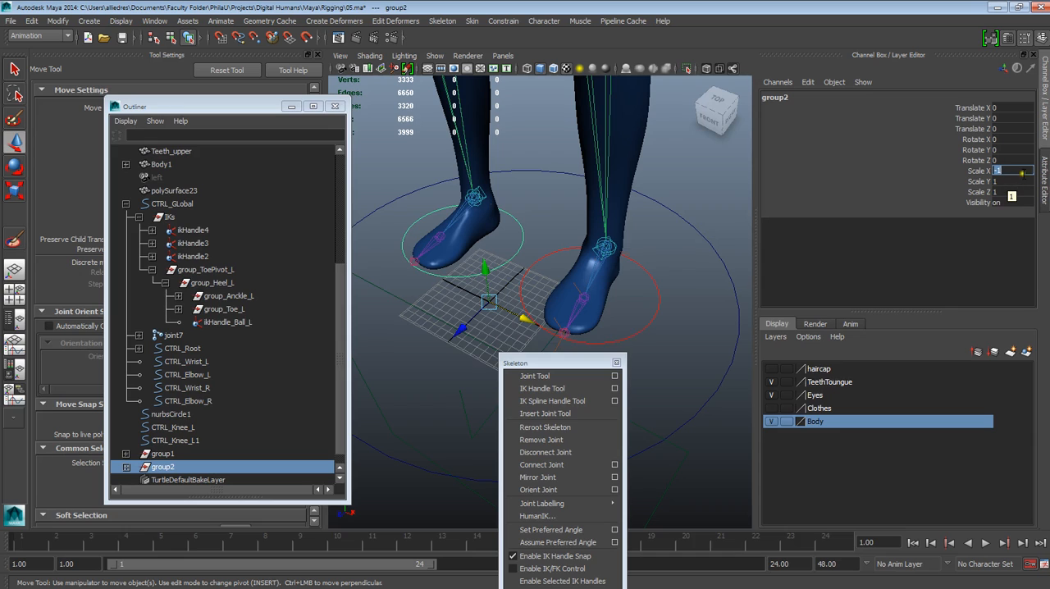
click(703, 233)
Step: Take the left foot circle out of group1 and delete the emptied group
drag(647, 280, 669, 294)
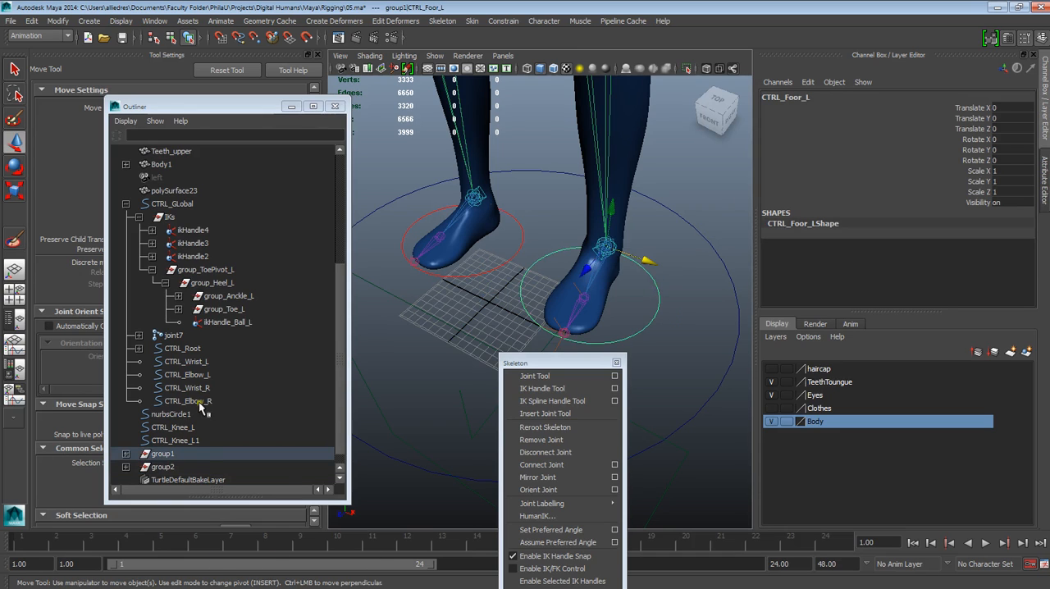
click(125, 454)
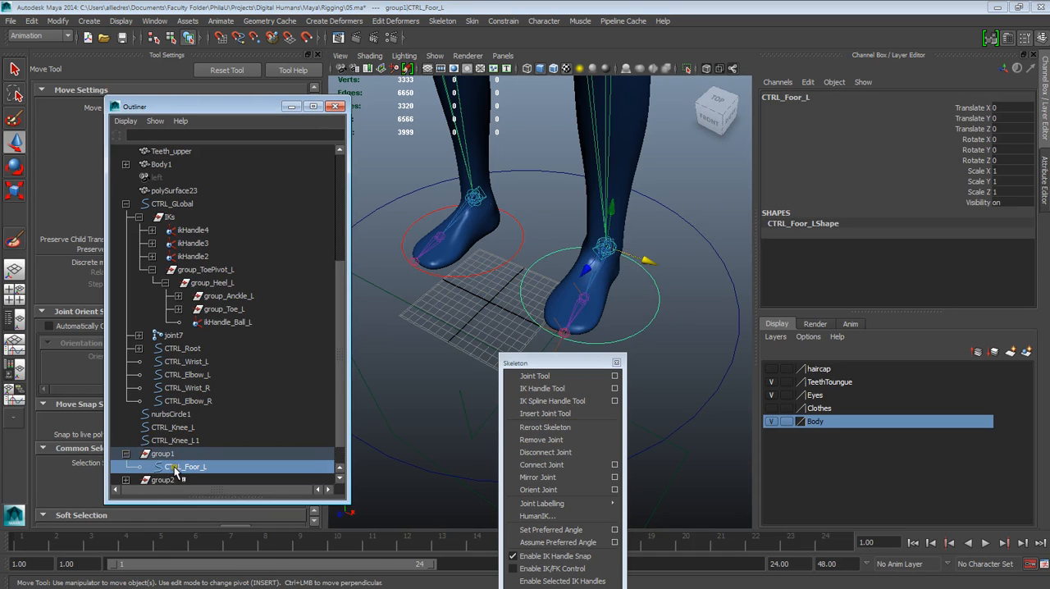
middle_drag(179, 467, 181, 458)
click(164, 467)
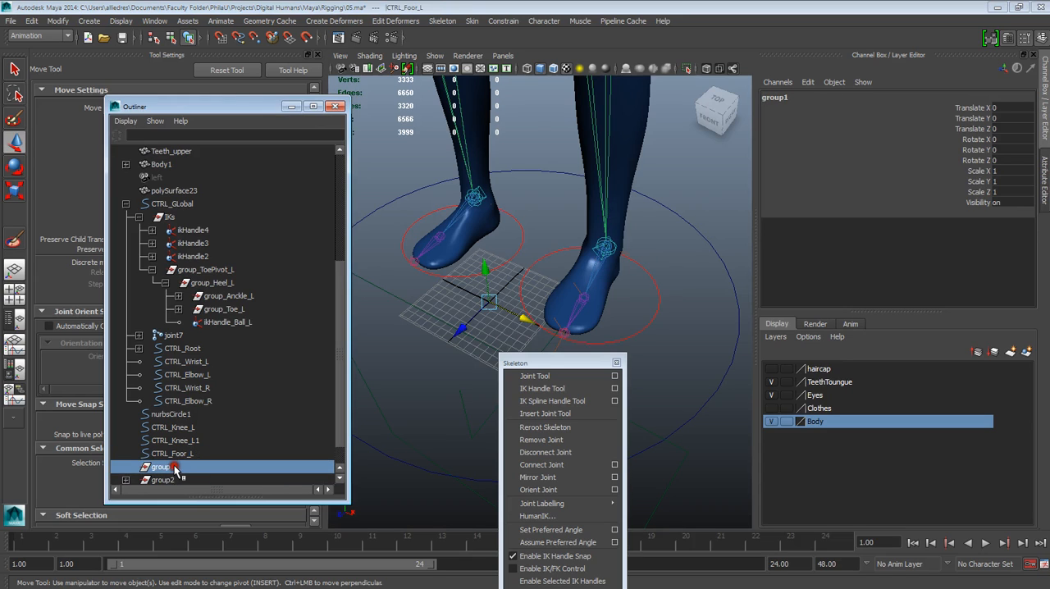
key(Delete)
Step: Take the mirrored right foot circle out of group2 and delete that emptied group
click(125, 453)
click(175, 467)
middle_drag(175, 466, 182, 453)
click(168, 467)
key(Delete)
Step: Rename the right foot circle as CTRL_Foot_R and clear the selection
click(174, 453)
double_click(791, 96)
drag(810, 96, 783, 96)
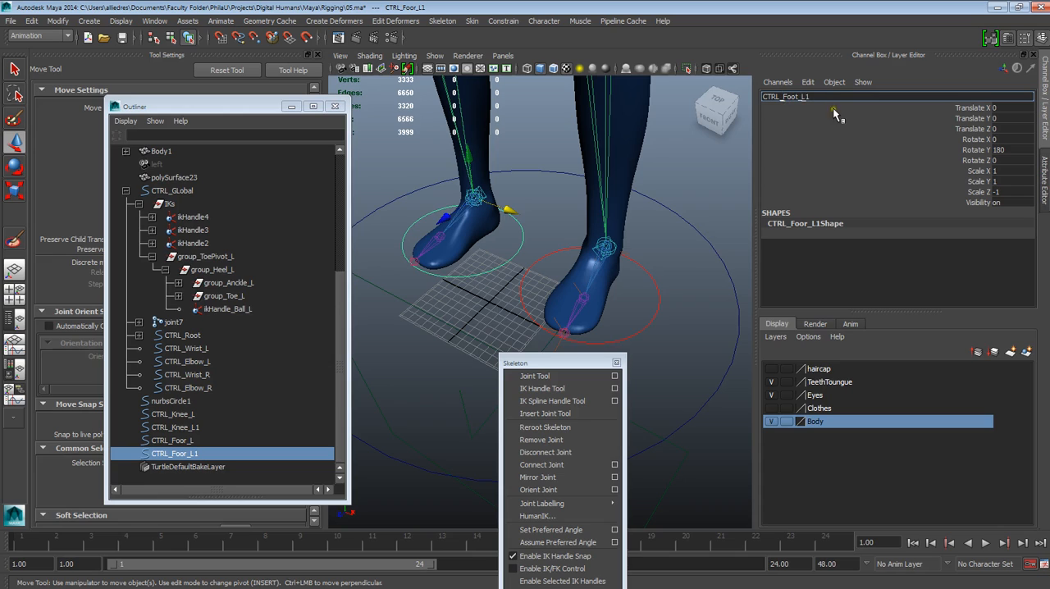
drag(799, 97, 814, 96)
click(677, 283)
Step: Correct the left foot circle's name to CTRL_Foot_L and clear the selection
click(659, 313)
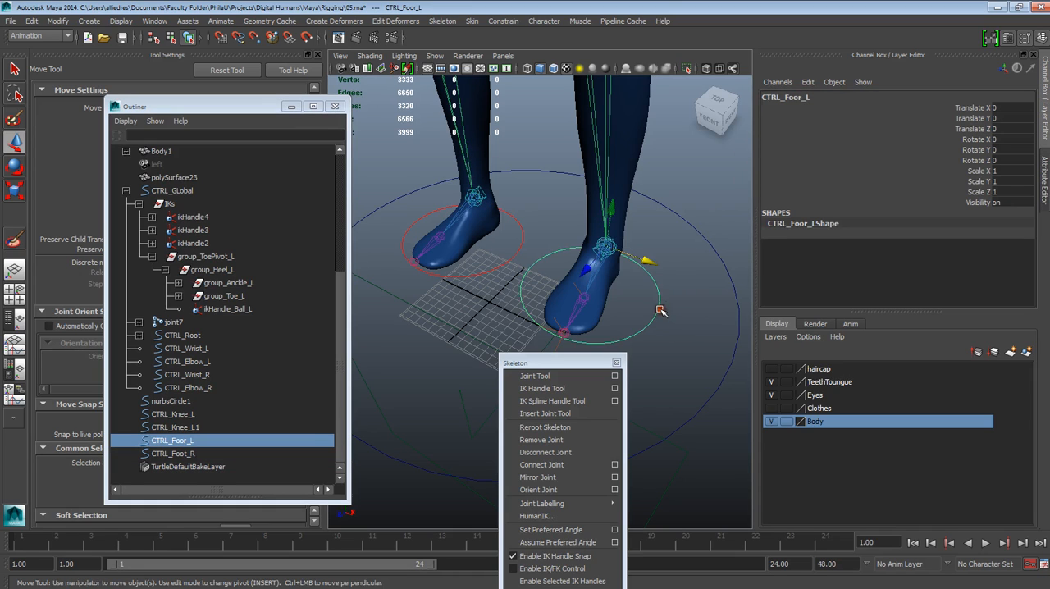
click(783, 96)
drag(784, 97, 828, 97)
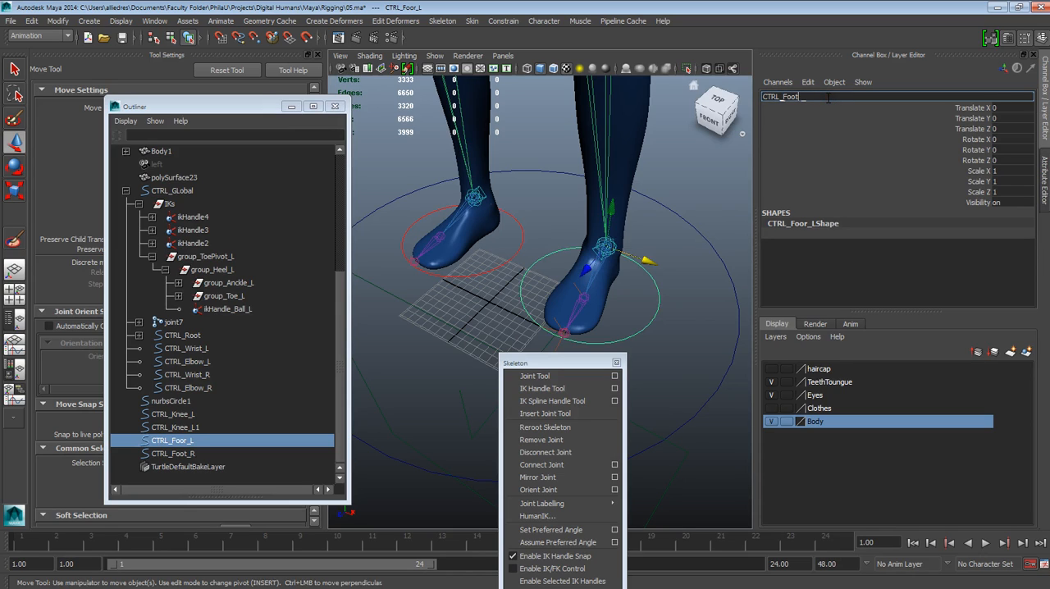
click(720, 220)
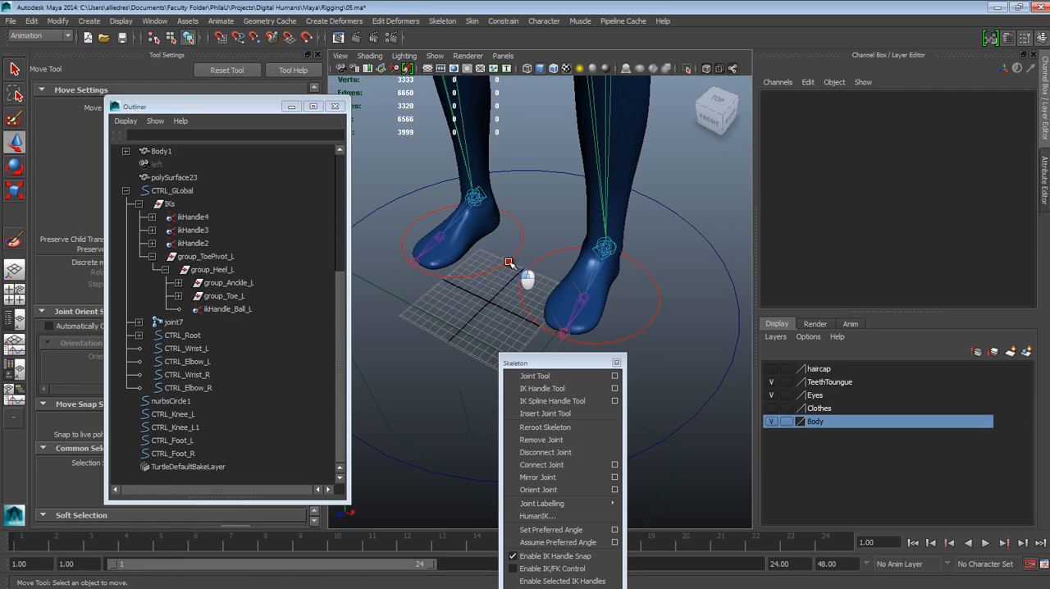
Step: Set the drawing override color of the CTRL_Foot_R transform to green and clear the selection
click(510, 263)
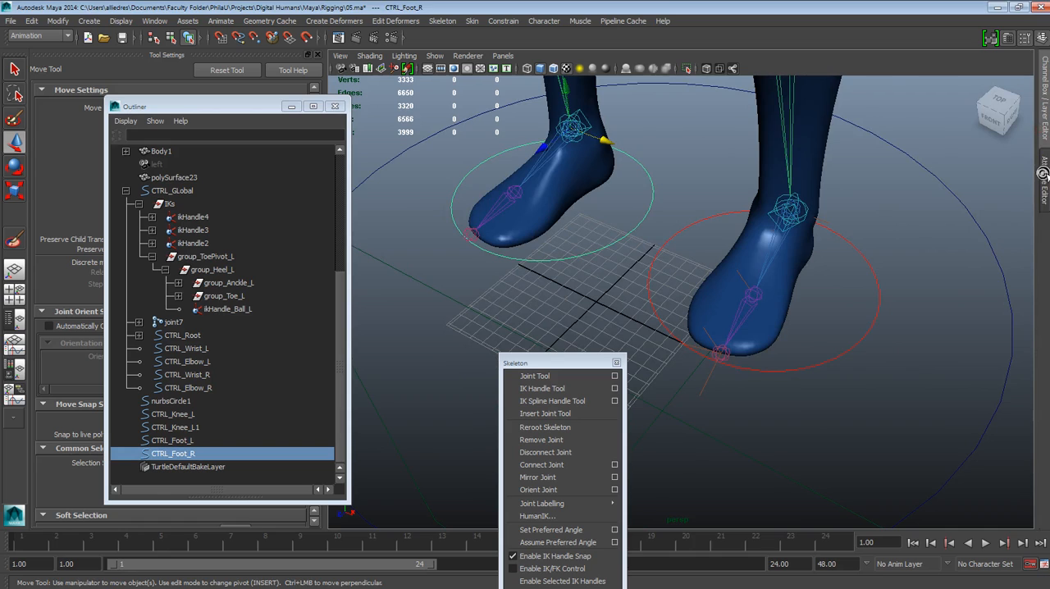
click(1043, 179)
click(795, 95)
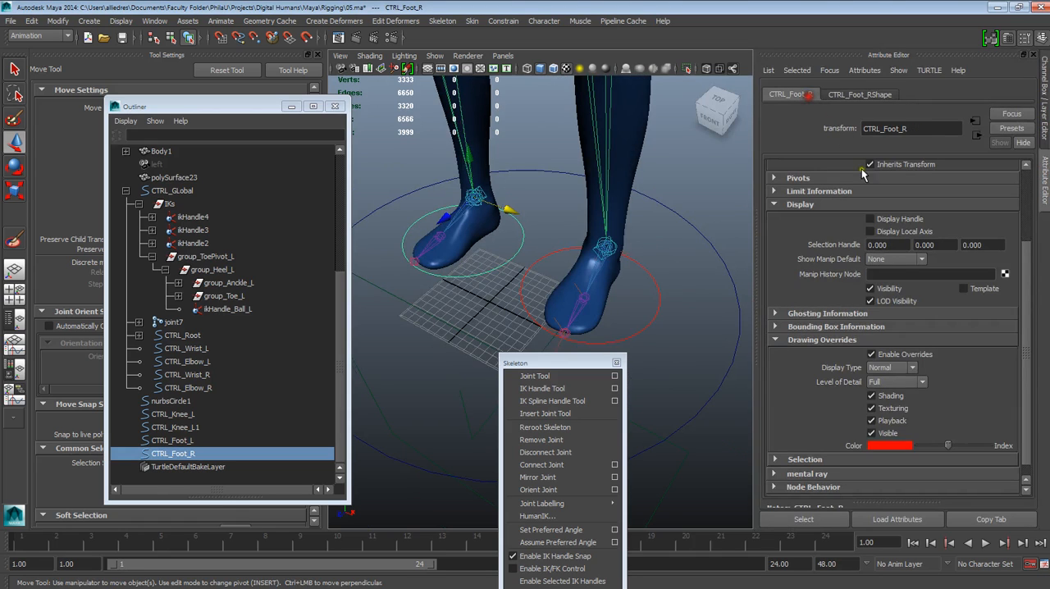
mouse_move(947, 446)
mouse_down()
mouse_move(968, 466)
mouse_move(949, 447)
mouse_up()
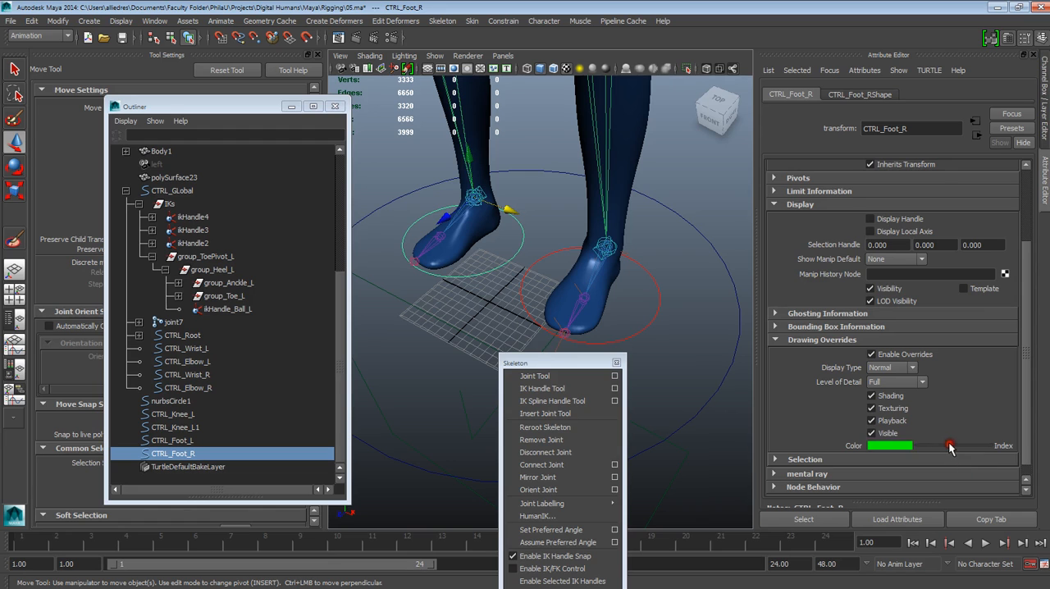
click(718, 214)
Step: Examine the two foot controls from several angles, selecting the right and left circles to check their pivots and colors
alt+right_drag(696, 244, 678, 281)
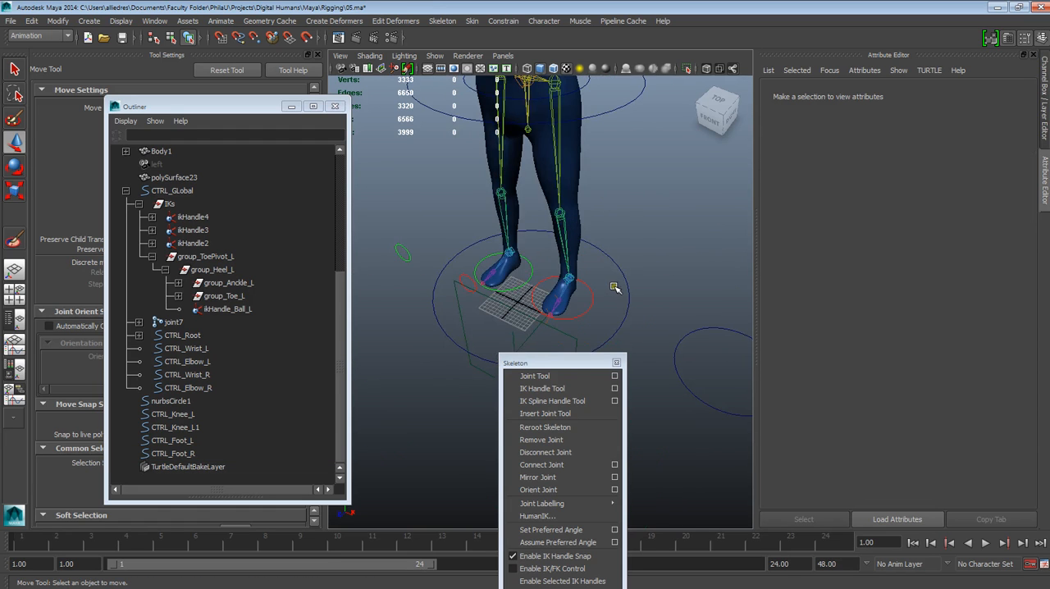
alt+drag(615, 287, 700, 272)
alt+right_drag(681, 256, 611, 283)
alt+drag(592, 280, 530, 335)
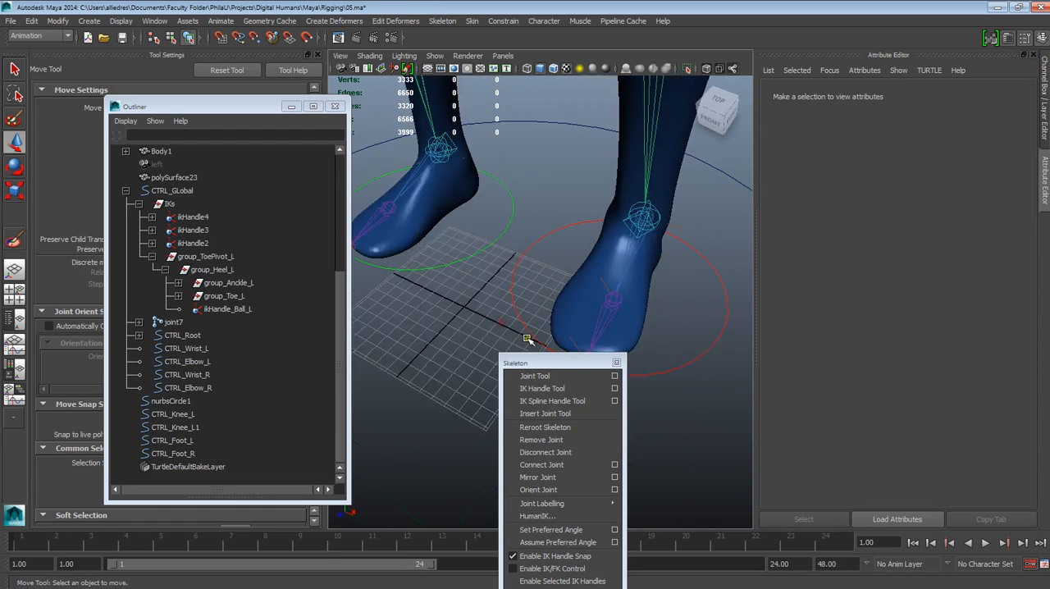
alt+middle_drag(555, 248, 551, 271)
click(508, 237)
alt+drag(513, 233, 549, 218)
alt+drag(632, 276, 548, 253)
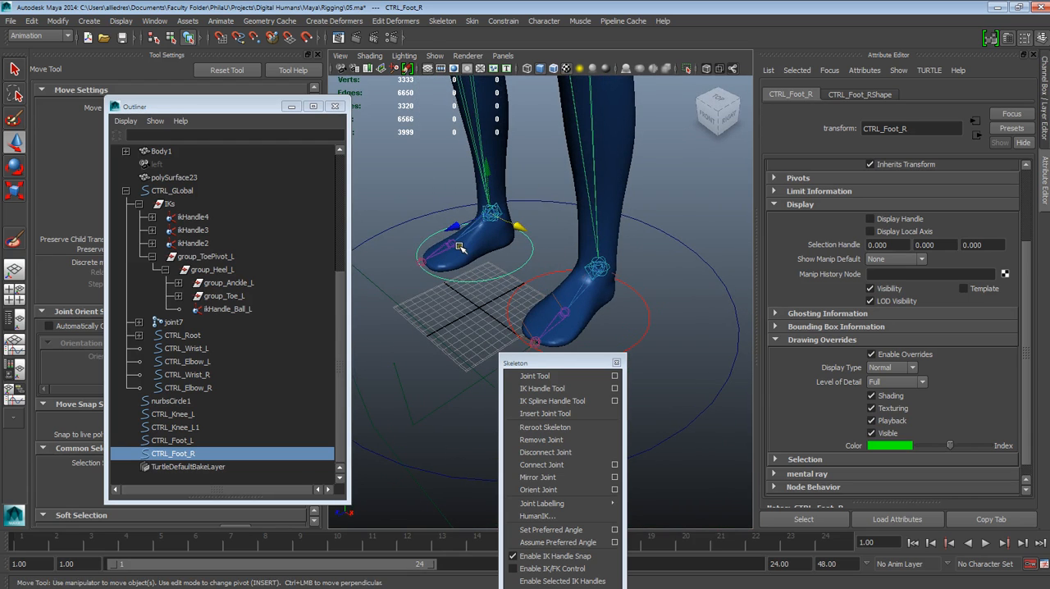
click(179, 440)
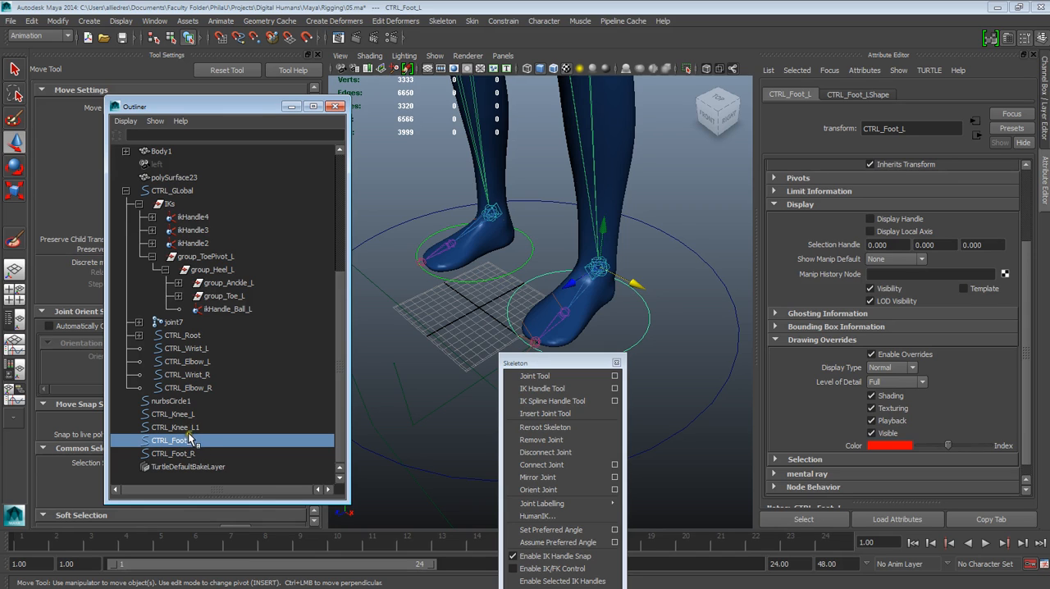
Step: Rename the right knee control CTRL_Knee_L1 as CTRL_Knee_R
scroll(462, 267, down, 3)
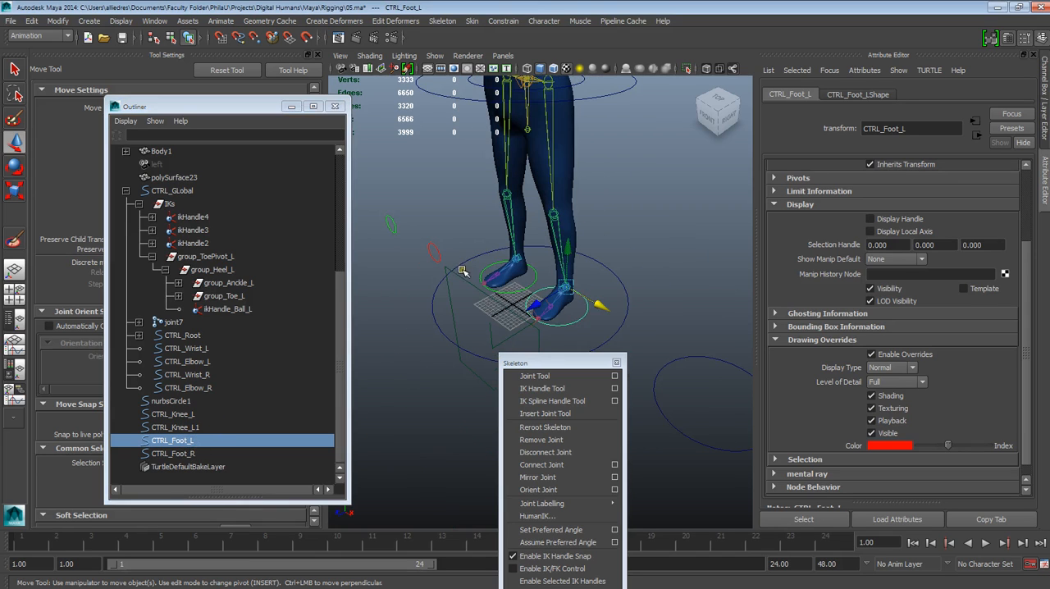
click(195, 427)
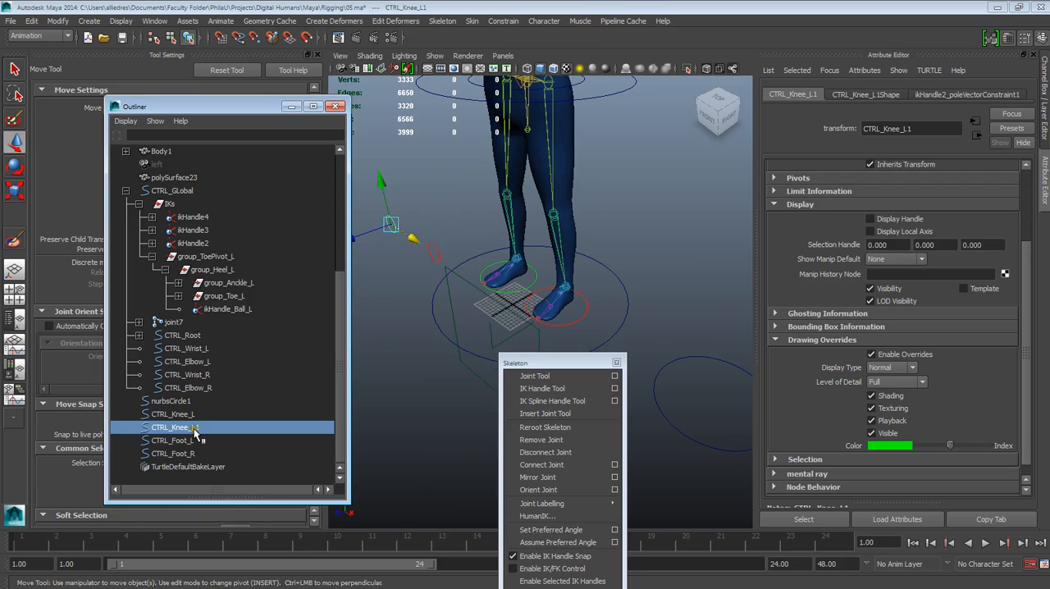
double_click(195, 427)
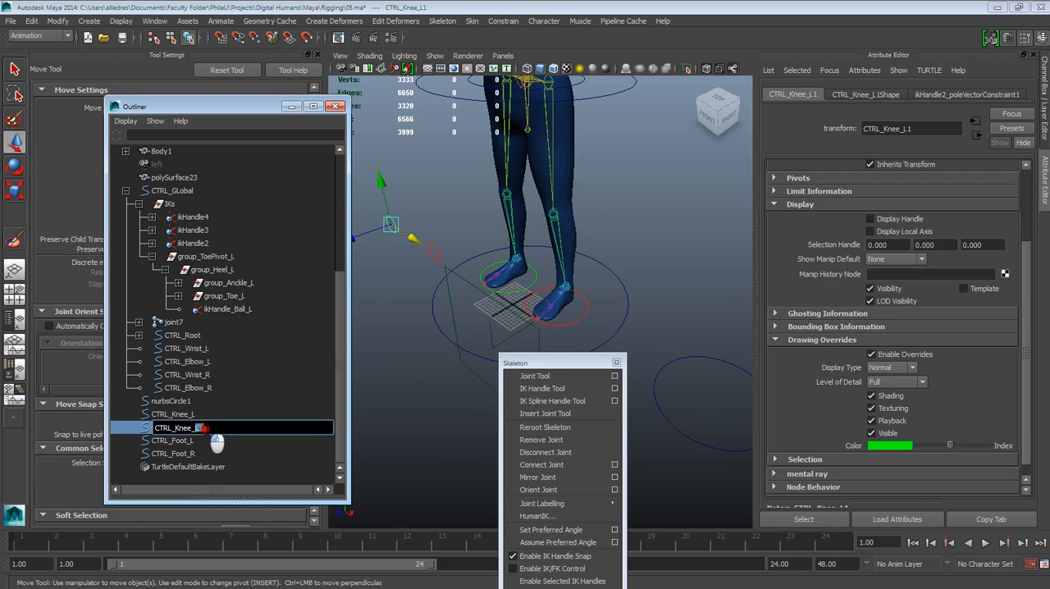
text(CTRL_Knee_R)
click(206, 427)
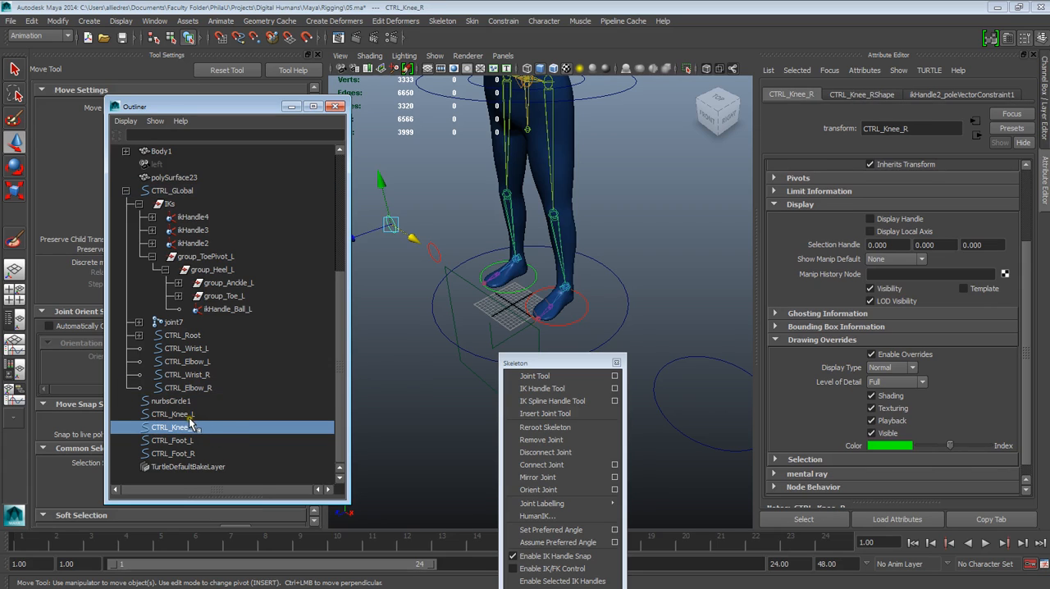
Step: Parent the left and right knee and foot controls under CTRL_GLobal and clear the selection
drag(187, 451, 188, 414)
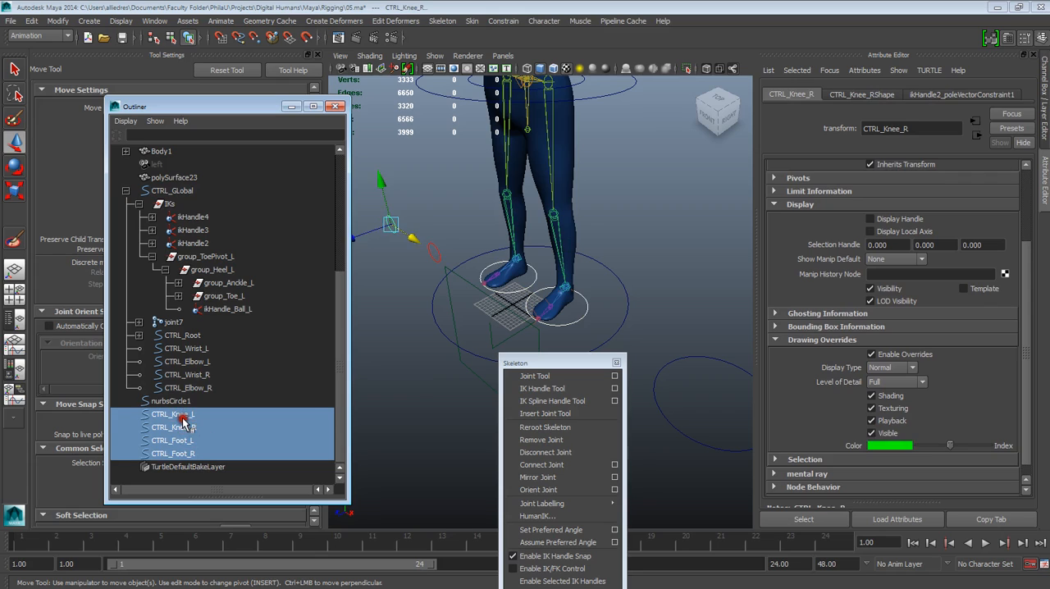
middle_drag(186, 383, 172, 192)
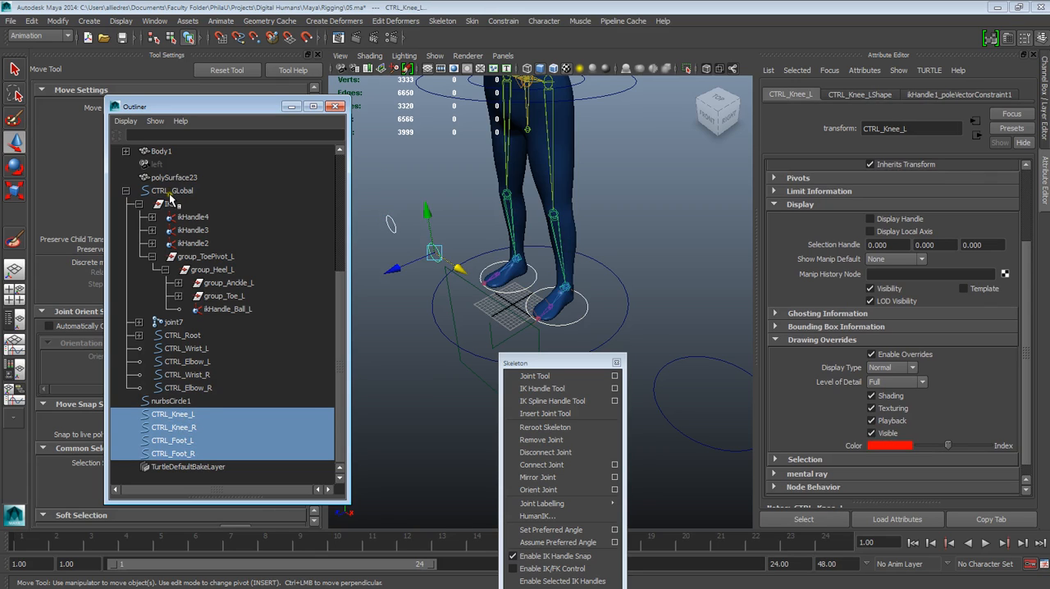
mouse_move(184, 298)
middle_down()
mouse_move(179, 412)
mouse_move(193, 239)
mouse_move(605, 273)
mouse_move(280, 460)
mouse_move(318, 356)
mouse_move(189, 420)
mouse_move(191, 198)
middle_up()
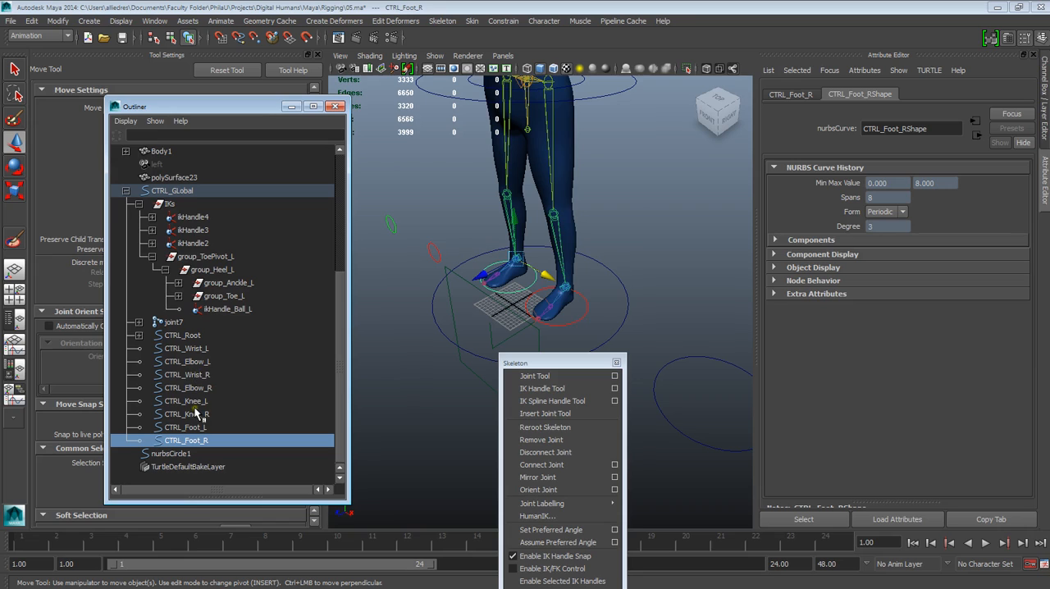
click(695, 270)
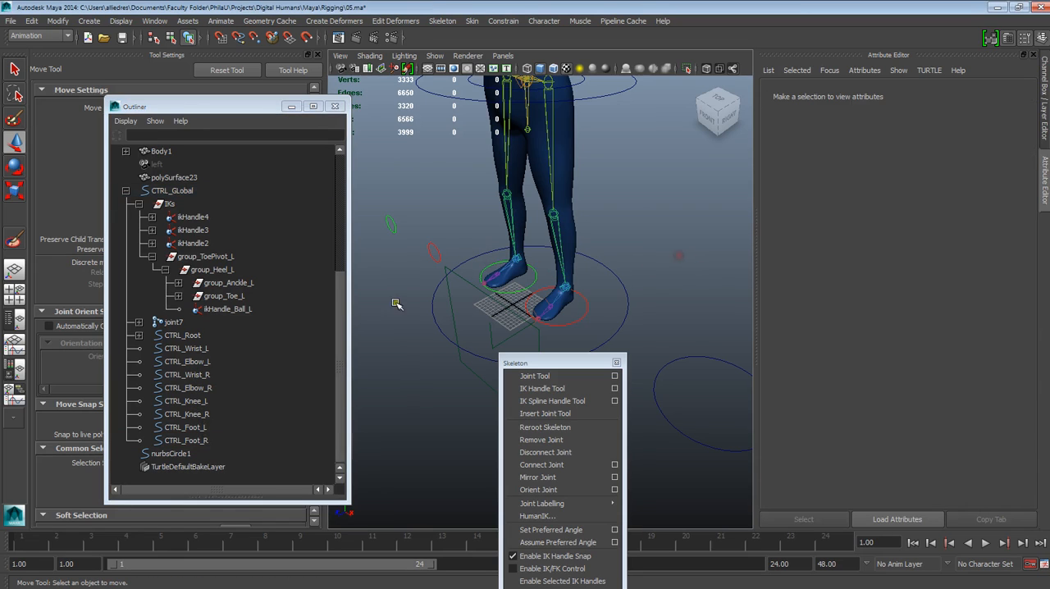
Step: Parent group_ToePivot_L under the CTRL_Foot_L control and clear the selection
click(255, 313)
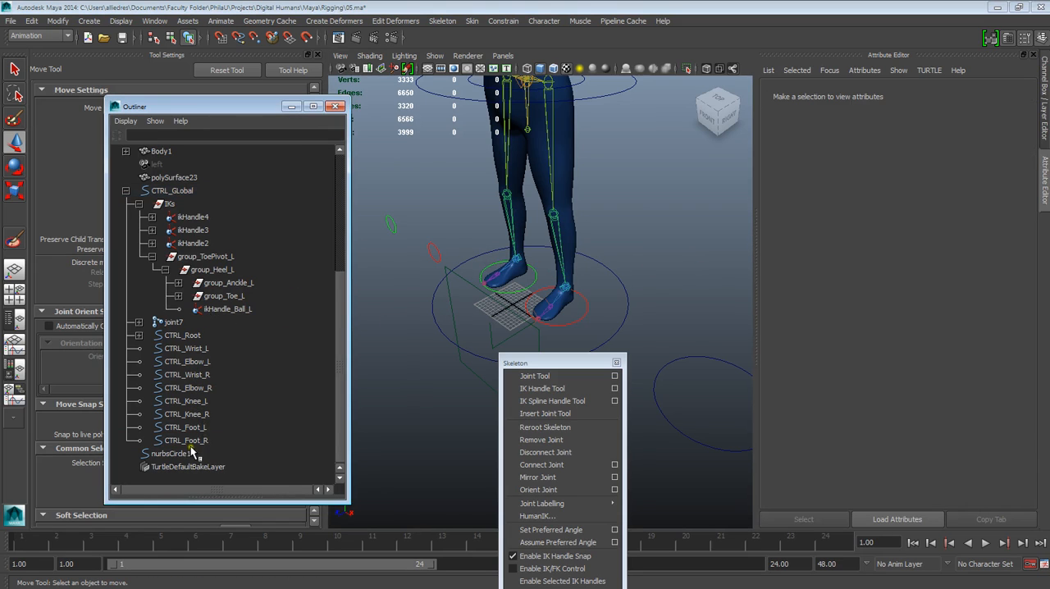
click(152, 258)
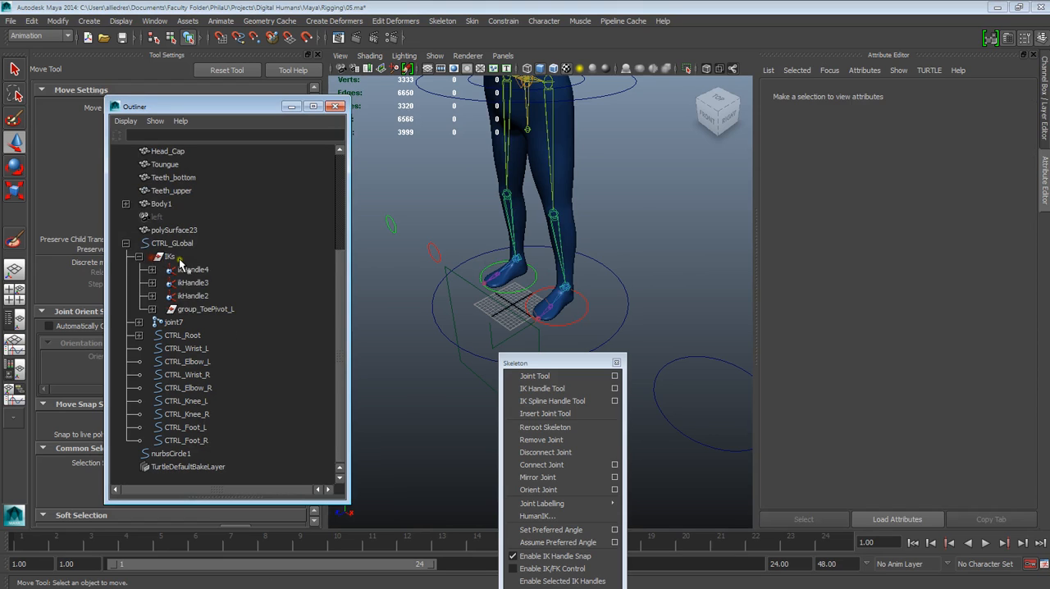
click(196, 309)
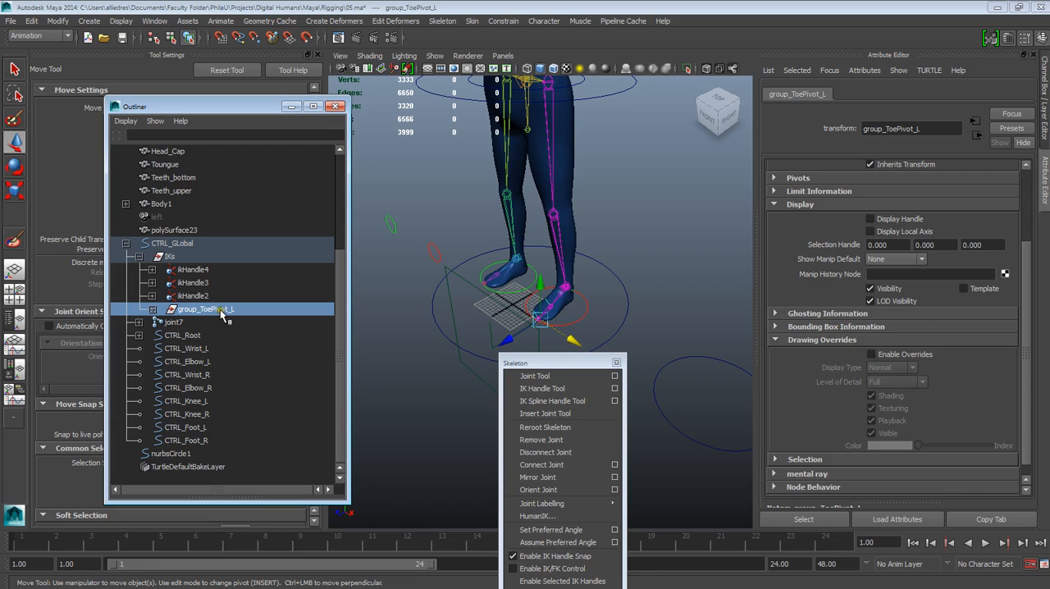
click(201, 428)
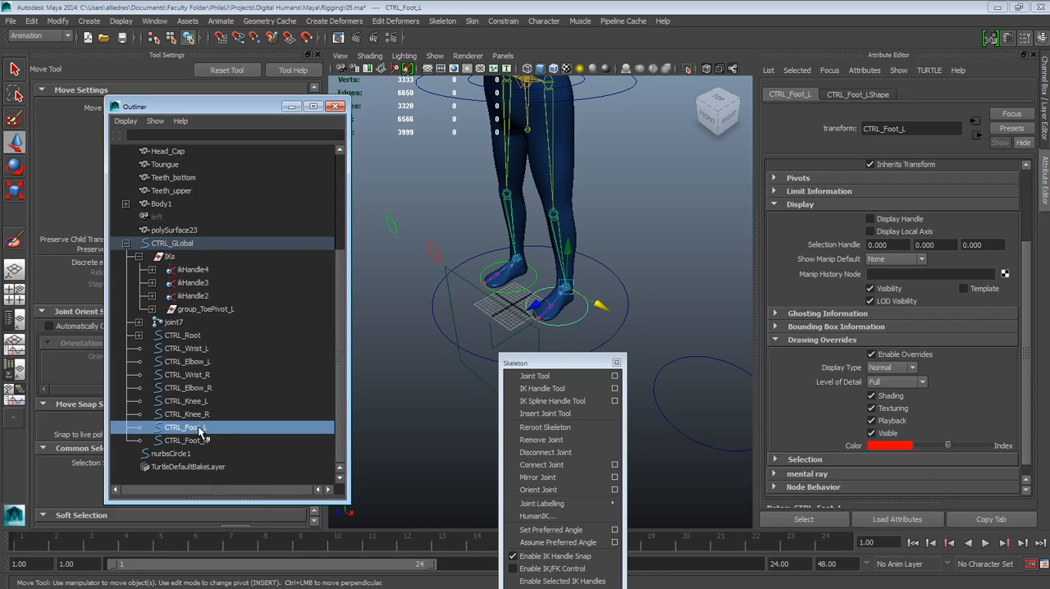
click(215, 310)
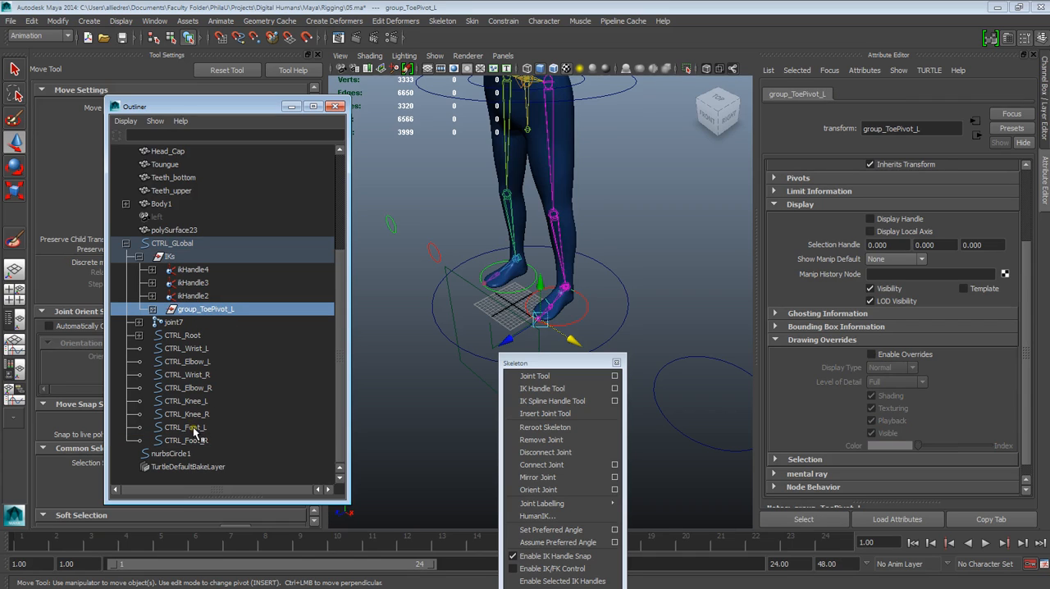
middle_drag(221, 313, 215, 427)
click(672, 278)
Step: Test the left foot rig by moving the CTRL_Foot_L circle, and undo the move
click(585, 309)
scroll(585, 312, up, 5)
alt+drag(648, 320, 518, 175)
key(ctrl+z)
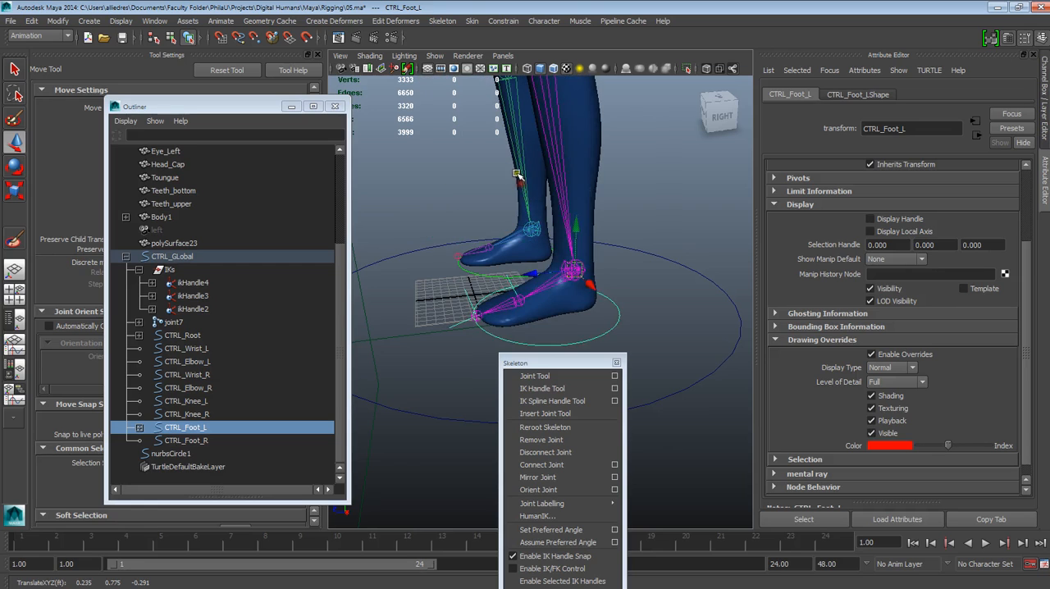
Step: Reselect the left foot circle and examine its translate, rotate and scale values and its pivot from several angles
scroll(631, 220, down, 2)
click(629, 234)
mouse_move(591, 340)
alt+mouse_down()
mouse_move(666, 336)
mouse_move(637, 353)
mouse_move(574, 330)
mouse_move(659, 307)
mouse_move(596, 327)
alt+mouse_up()
scroll(666, 336, up, 2)
click(613, 317)
click(644, 291)
scroll(654, 312, up, 2)
drag(577, 363, 637, 346)
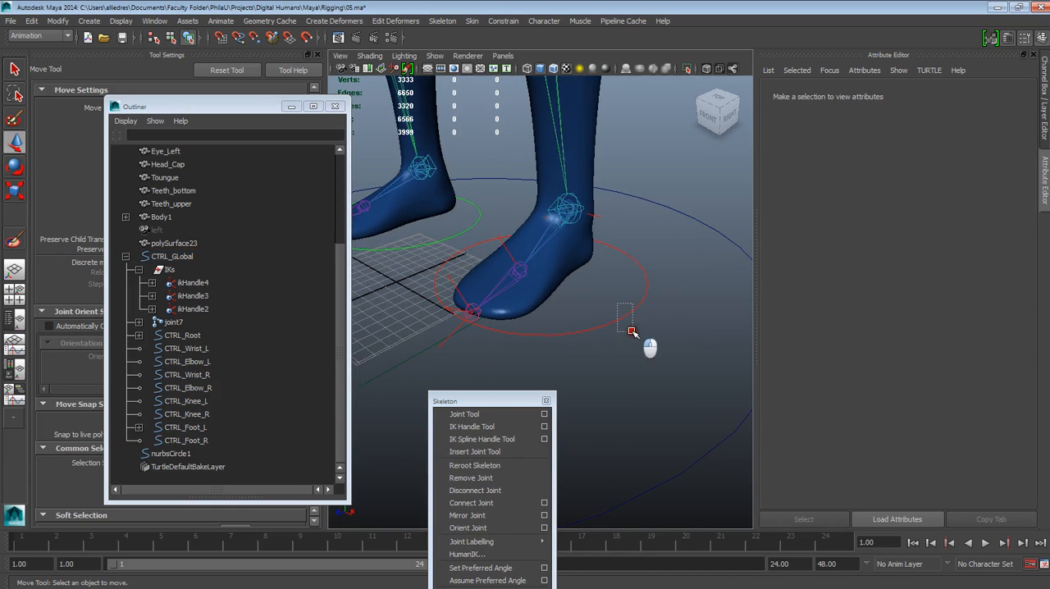
click(615, 323)
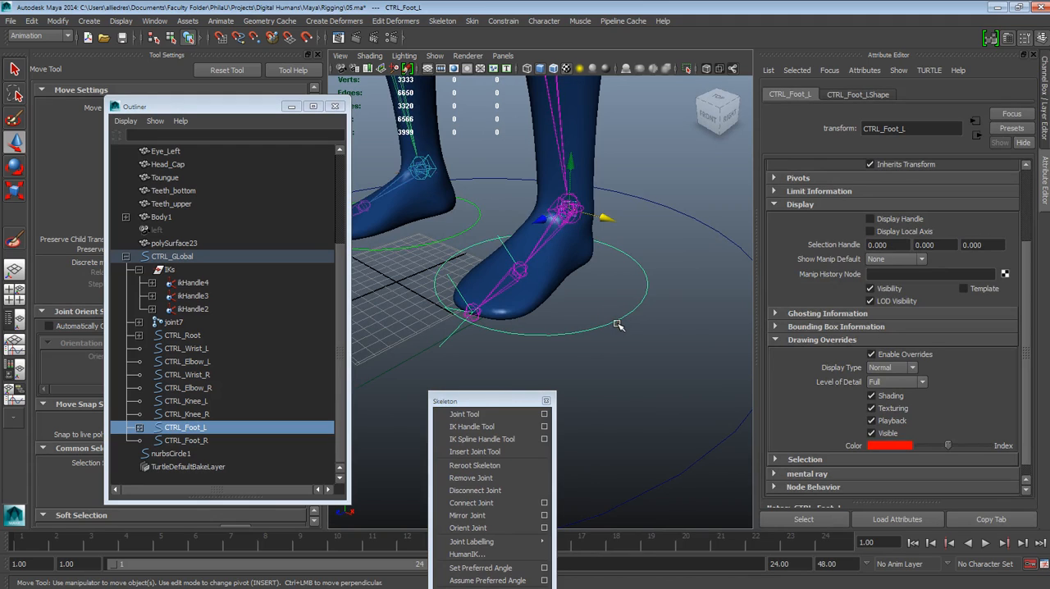
click(1045, 105)
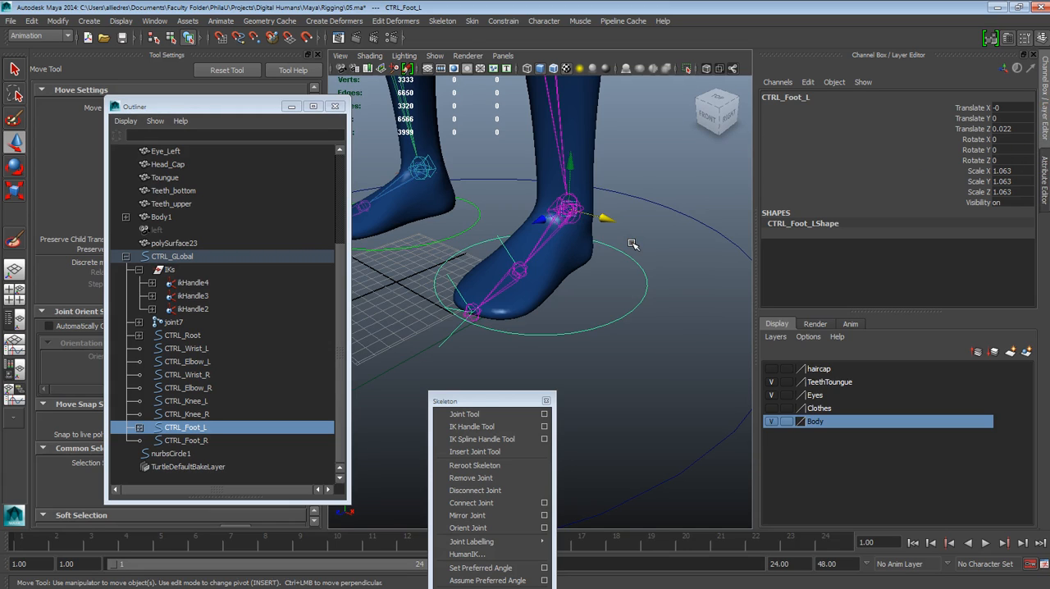
click(428, 246)
alt+drag(429, 246, 525, 283)
click(613, 273)
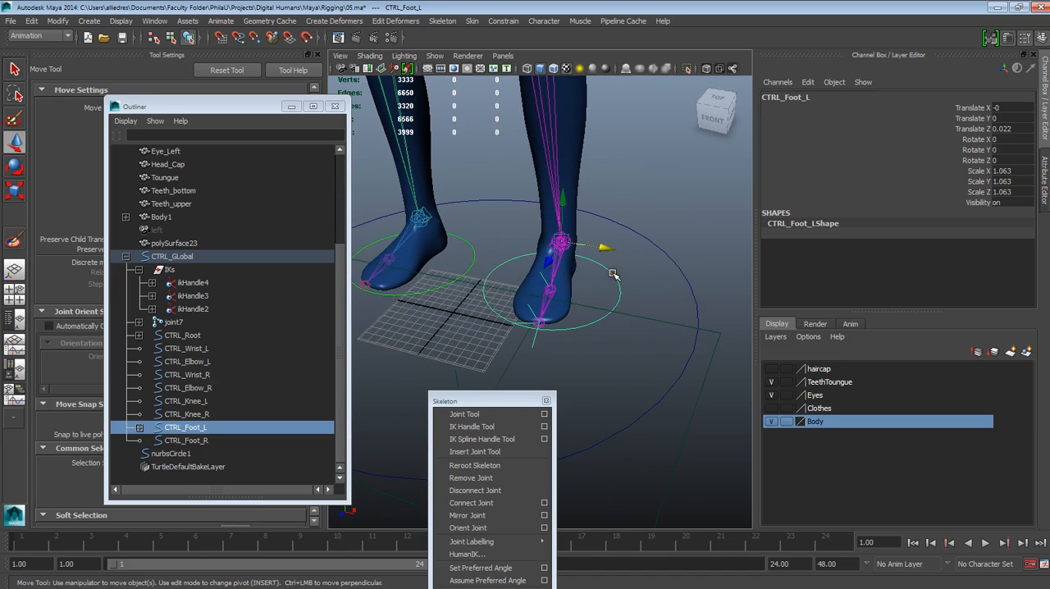
alt+drag(612, 273, 480, 289)
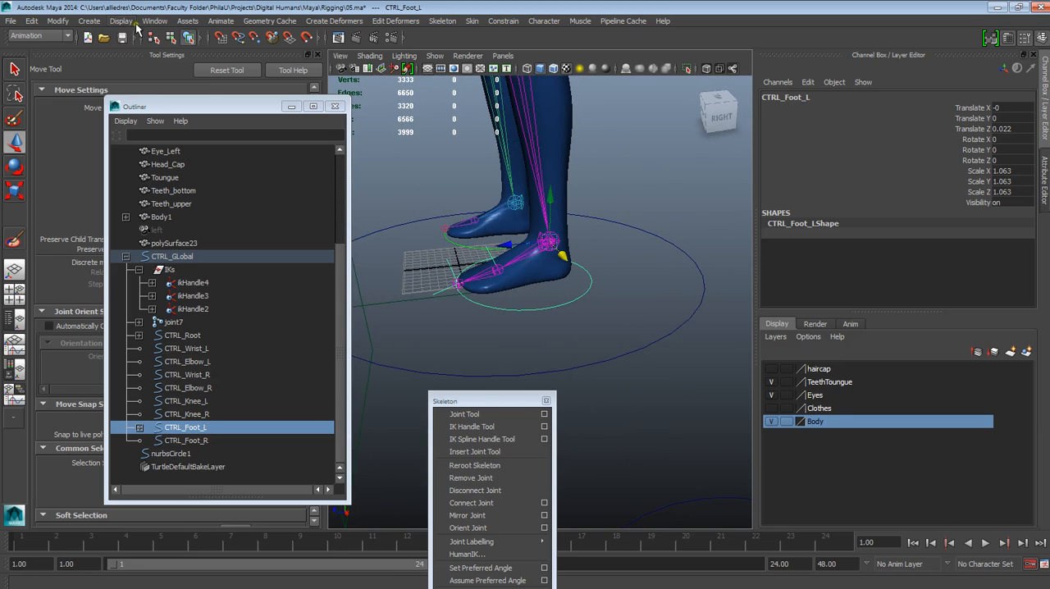
Step: Freeze the transformations of CTRL_Foot_L with the toe pivot group parented under it
click(96, 23)
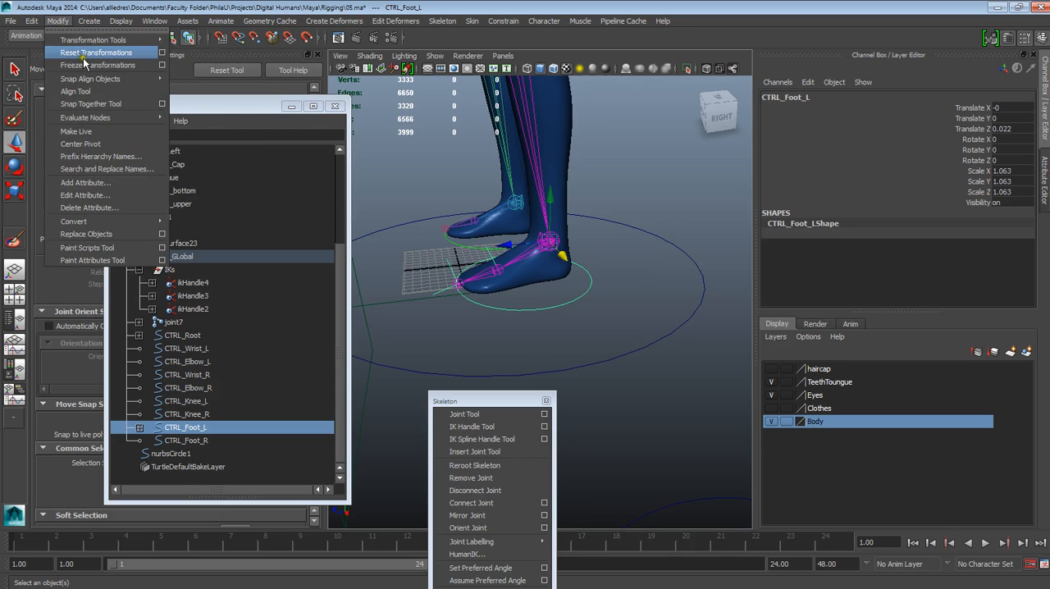
click(88, 65)
alt+drag(429, 216, 471, 225)
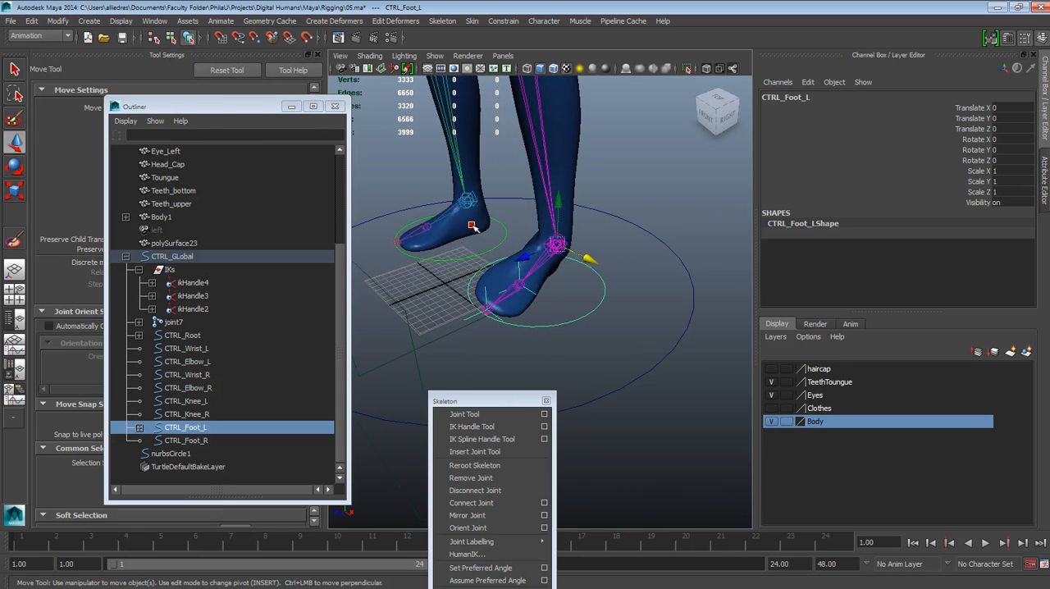
Step: Undo the freeze on CTRL_Foot_L, the toe pivot group parenting and the parenting of the knee and foot controls
key(ctrl+z)
key(ctrl+z)
key(ctrl+z)
key(ctrl+z)
key(ctrl+z)
key(ctrl+z)
key(ctrl+z)
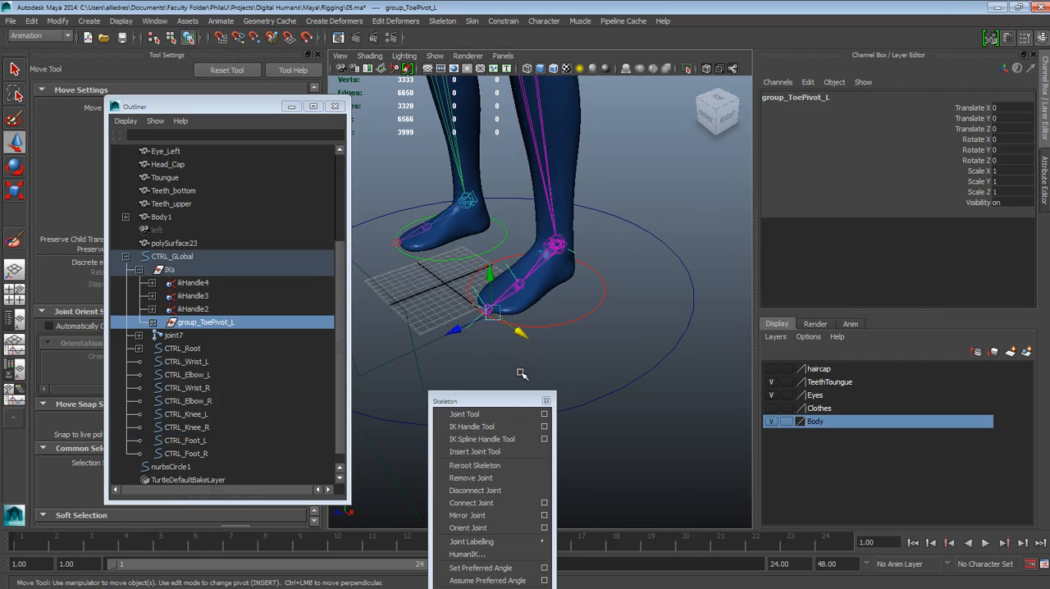
key(ctrl+z)
key(ctrl+z)
key(ctrl+z)
key(ctrl+z)
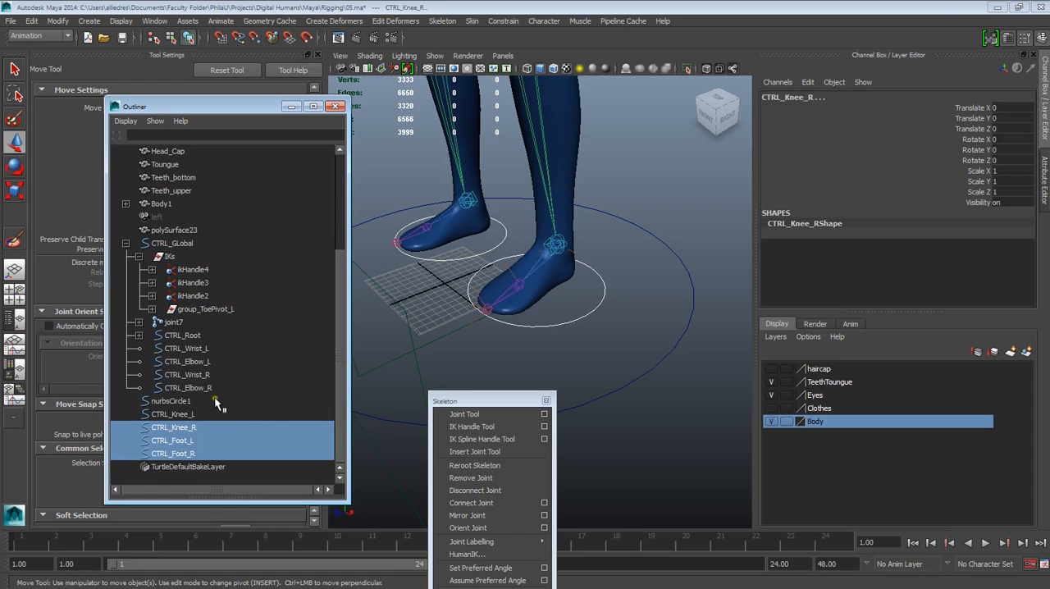
Step: Compare the transform values of the unparented left and right foot circles
click(195, 451)
click(621, 356)
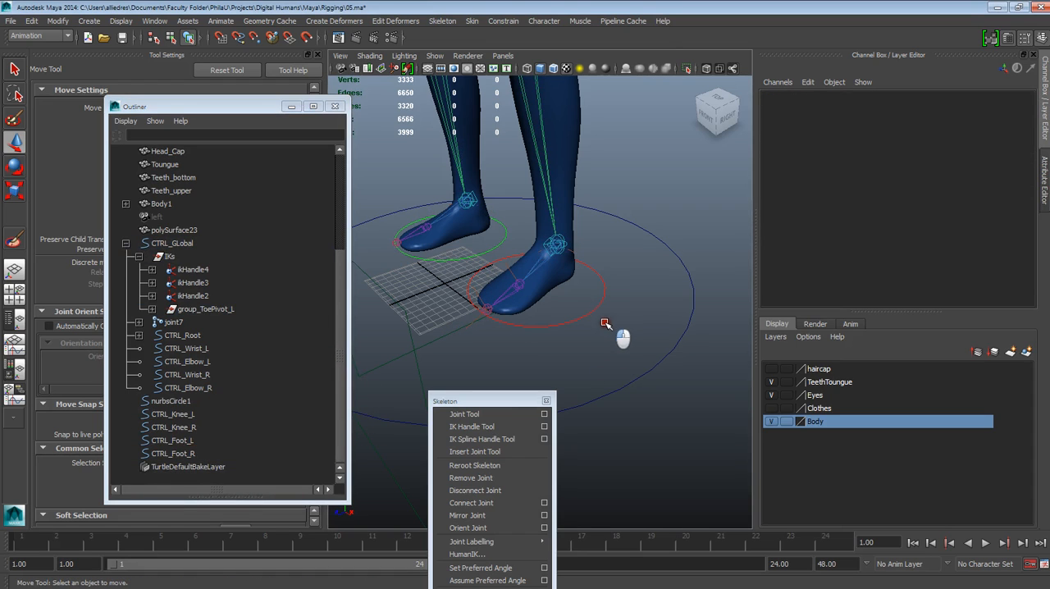
click(595, 308)
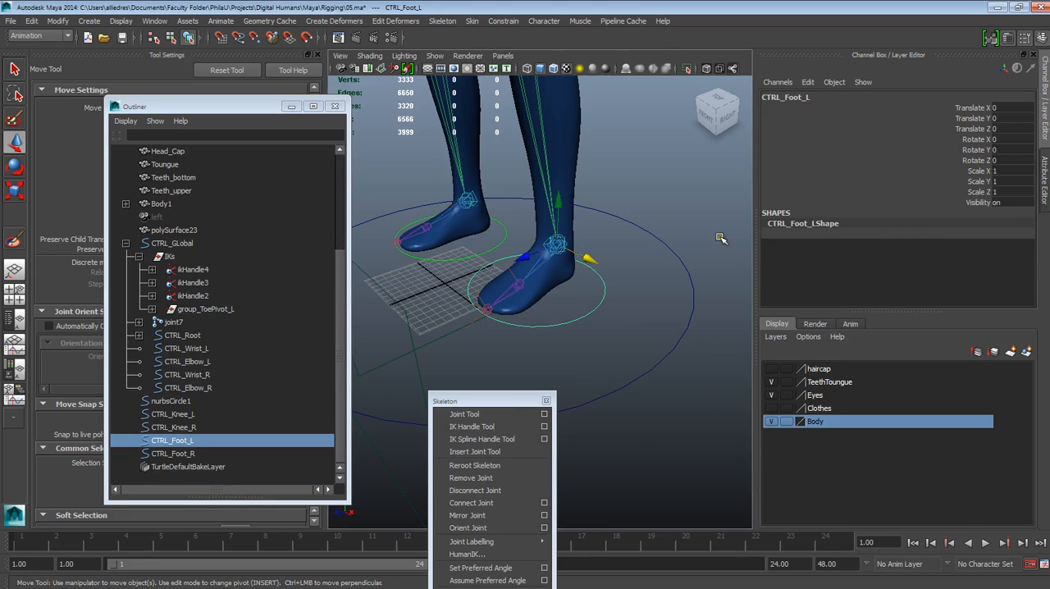
click(471, 281)
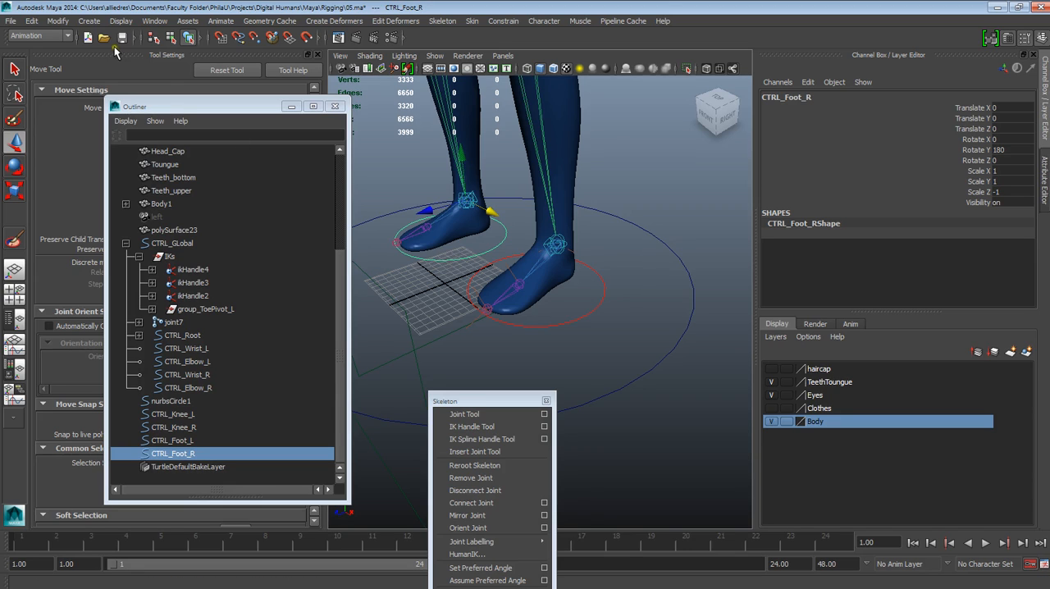
Step: Freeze the transformations of the unparented CTRL_Foot_L circle and clear the selection
click(86, 22)
mouse_move(122, 23)
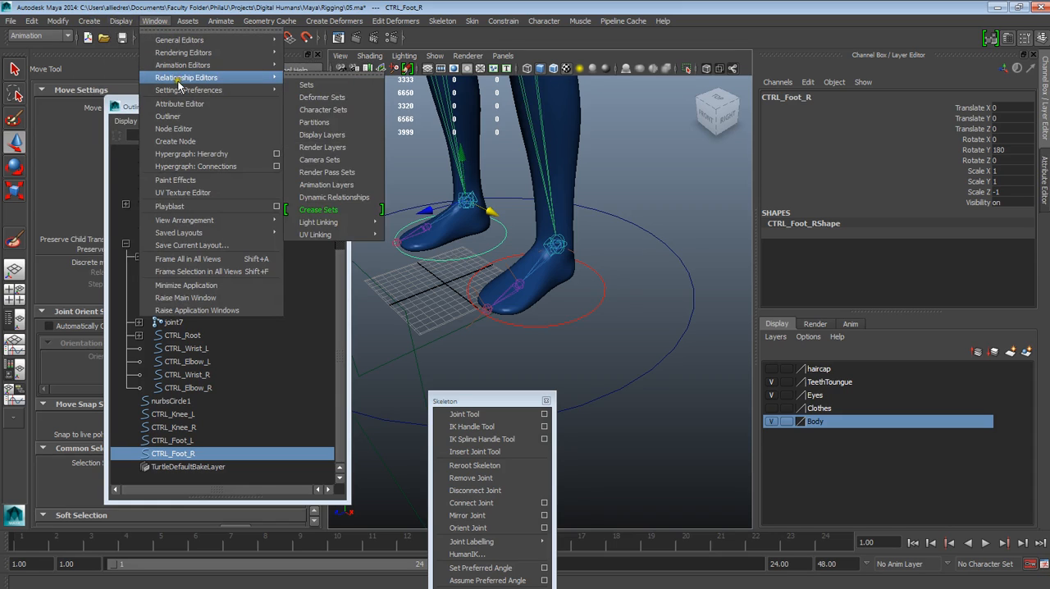
mouse_move(179, 56)
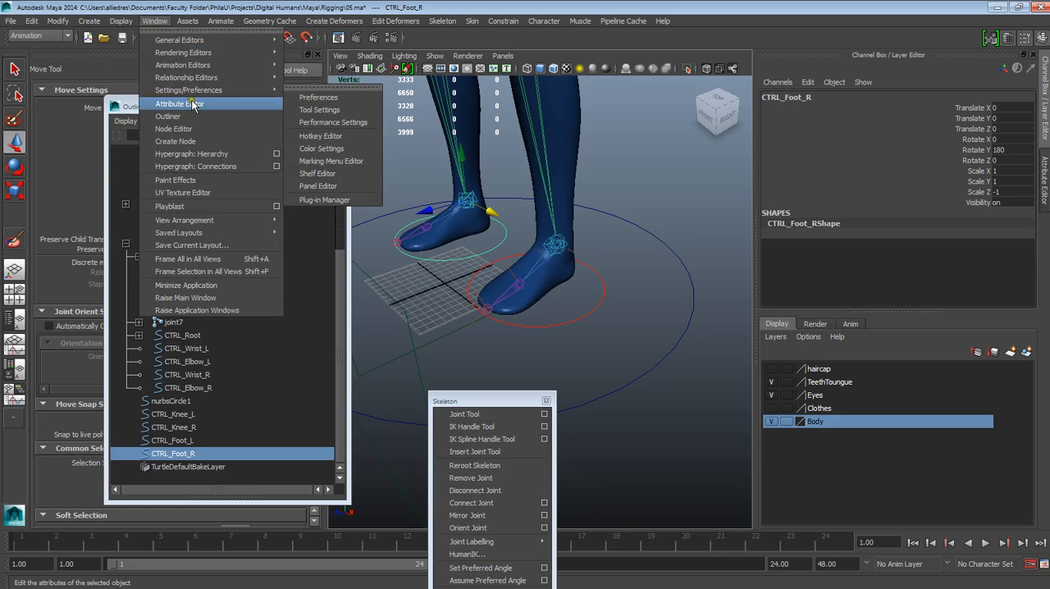
click(194, 118)
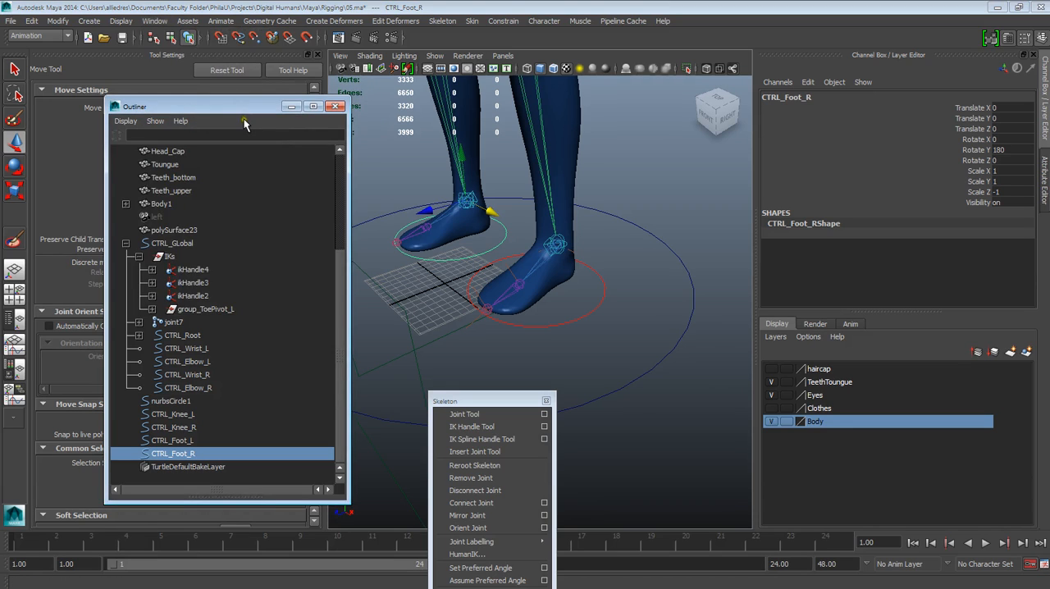
key(Up)
click(121, 20)
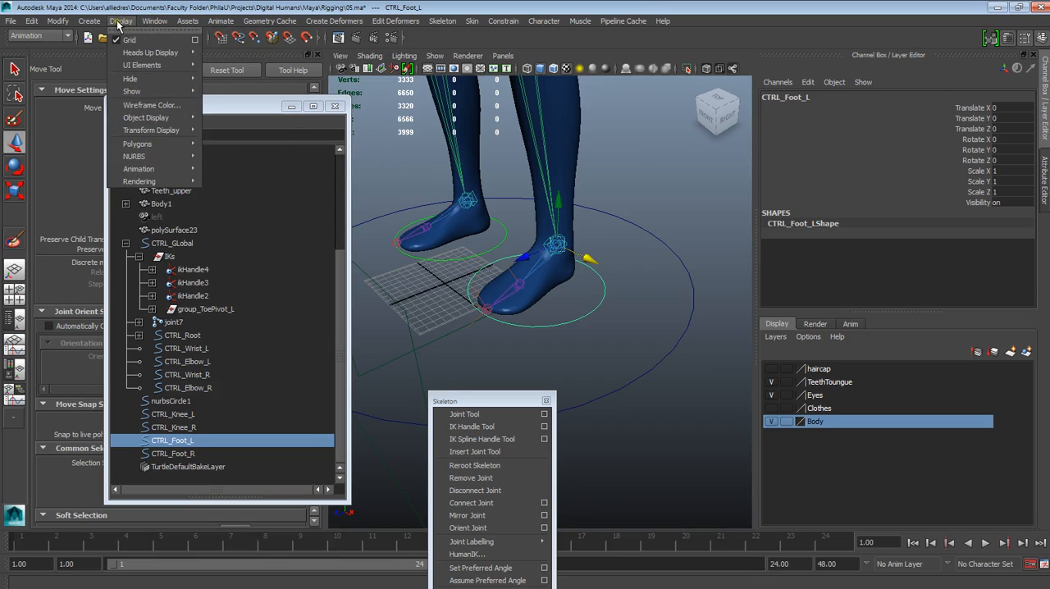
mouse_move(58, 20)
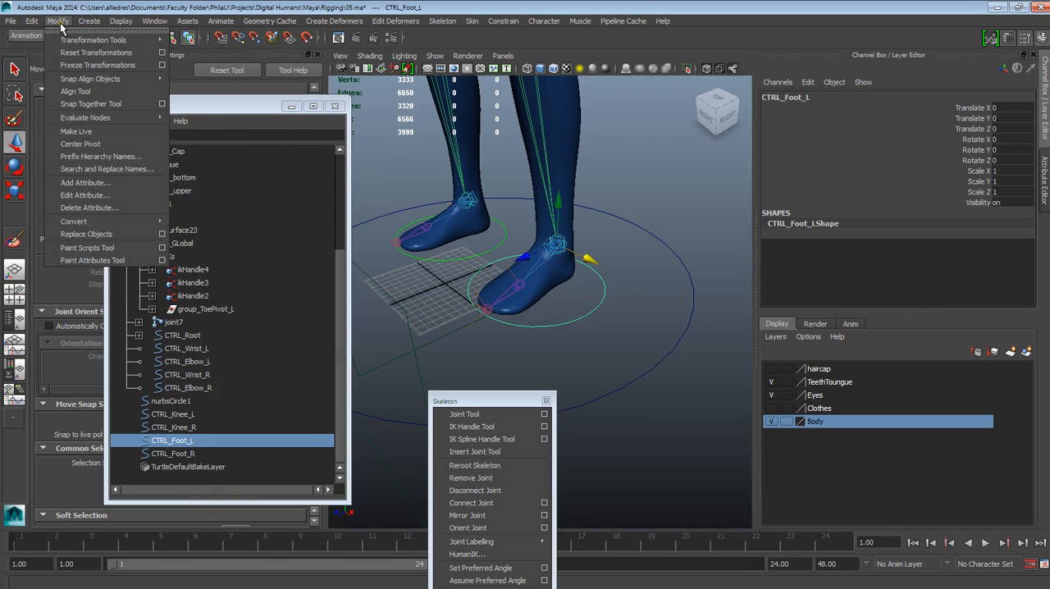
click(80, 65)
click(644, 239)
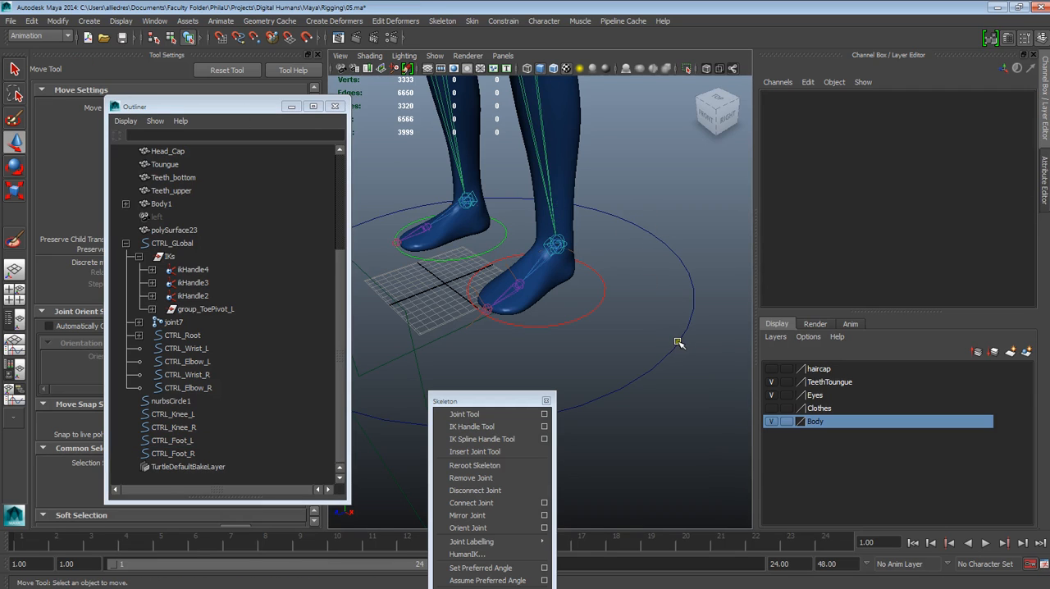
Step: Select the CTRL_GLobal circle and examine its transform values and child hierarchy
click(677, 342)
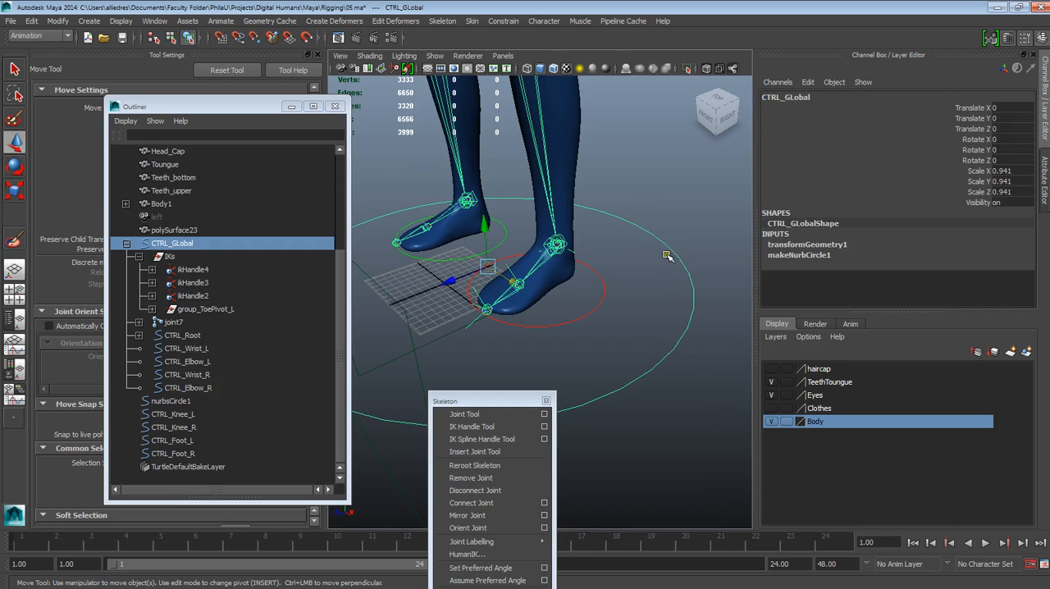
alt+drag(617, 305, 666, 307)
click(683, 282)
click(687, 284)
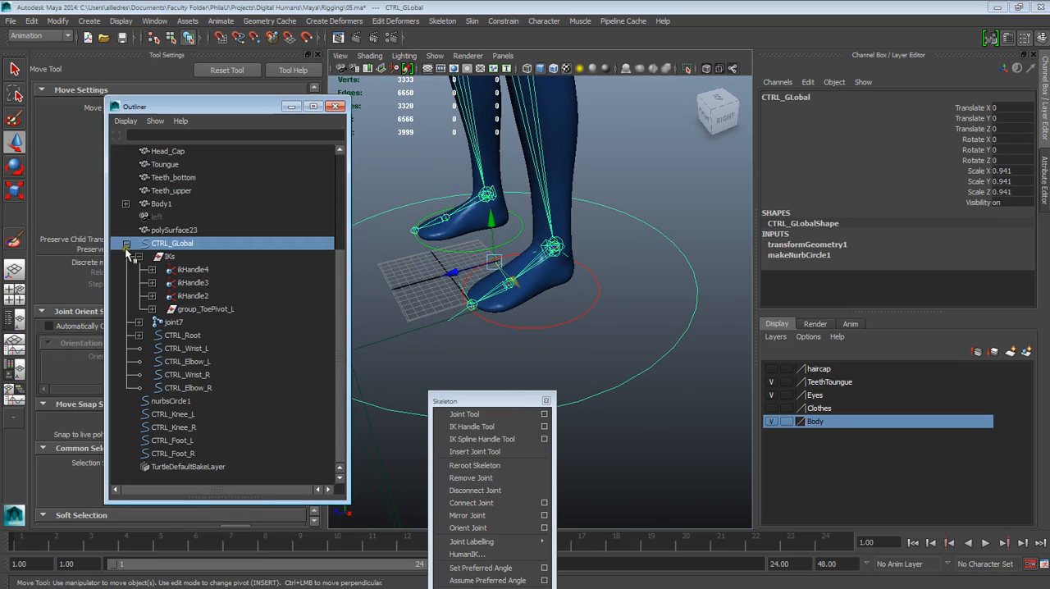
click(125, 243)
click(126, 387)
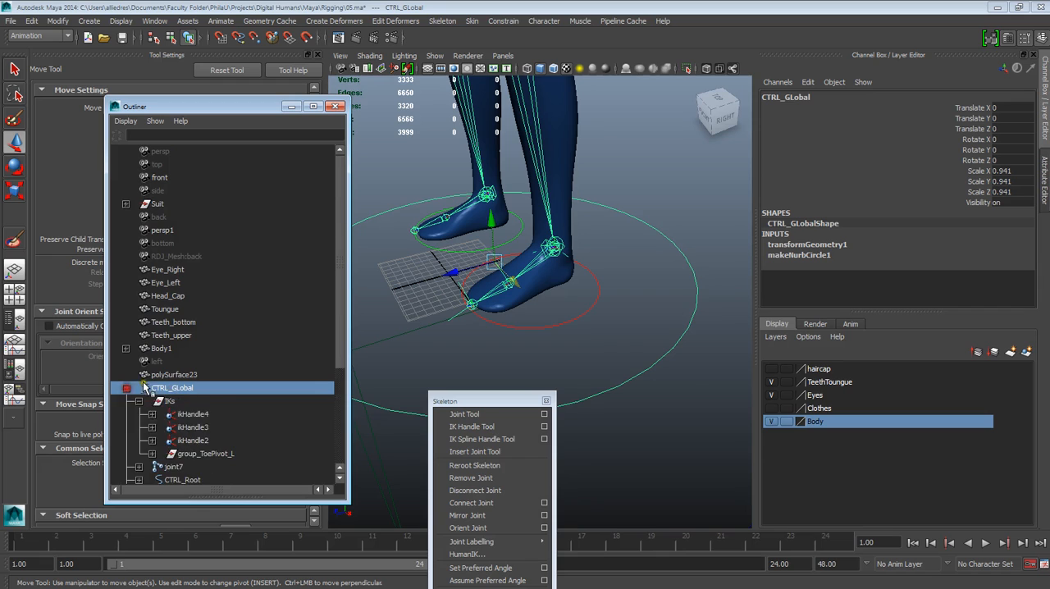
scroll(178, 367, down, 4)
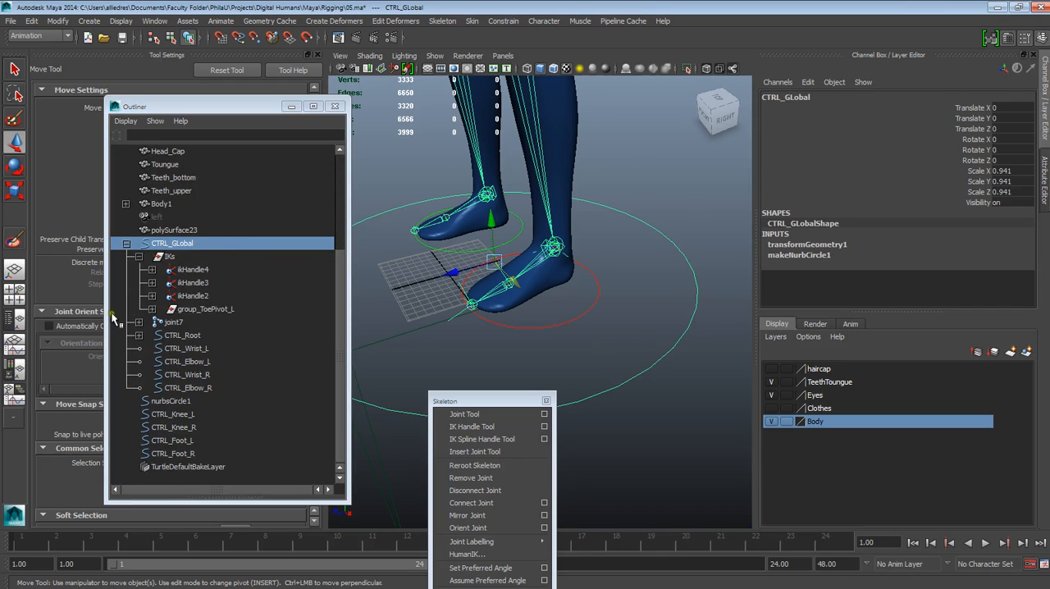
Step: Unparent the IKs group, its IK handles and toe pivot group, joint7, and the root, wrist and elbow controls from CTRL_GLobal
click(169, 258)
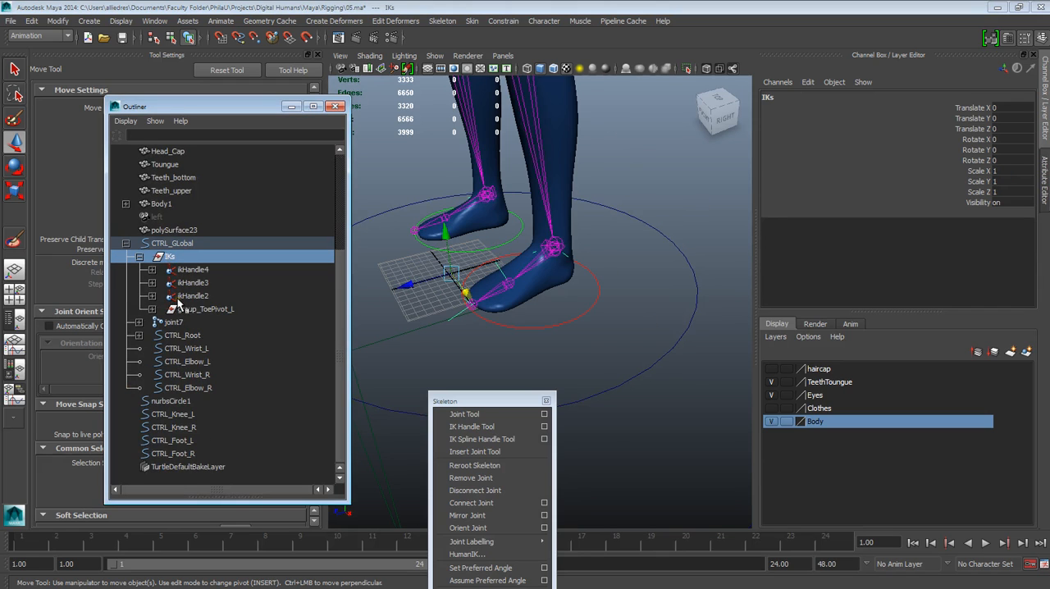
shift+click(166, 389)
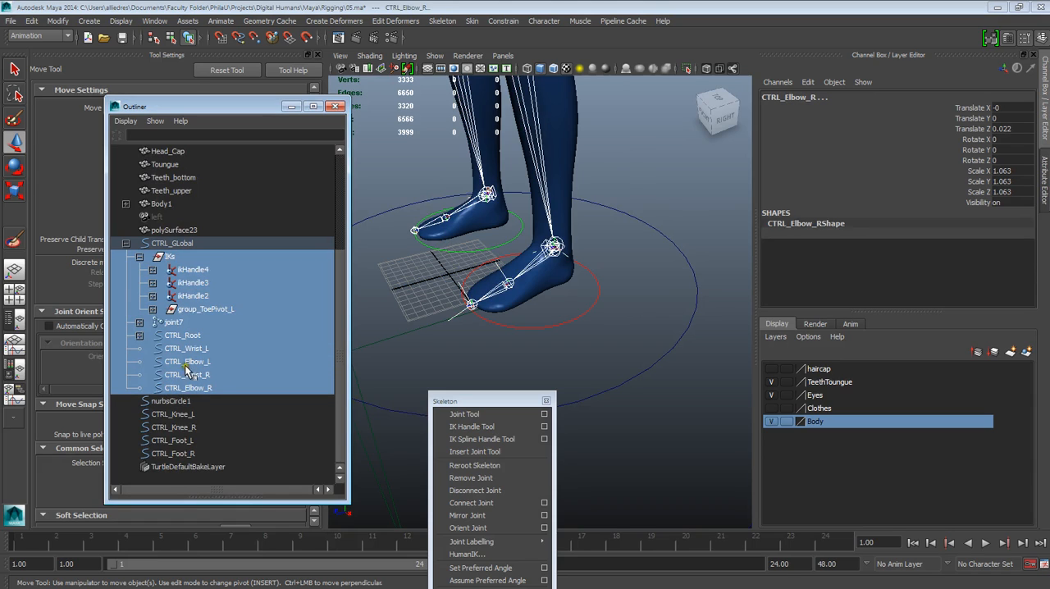
middle_drag(191, 392, 190, 465)
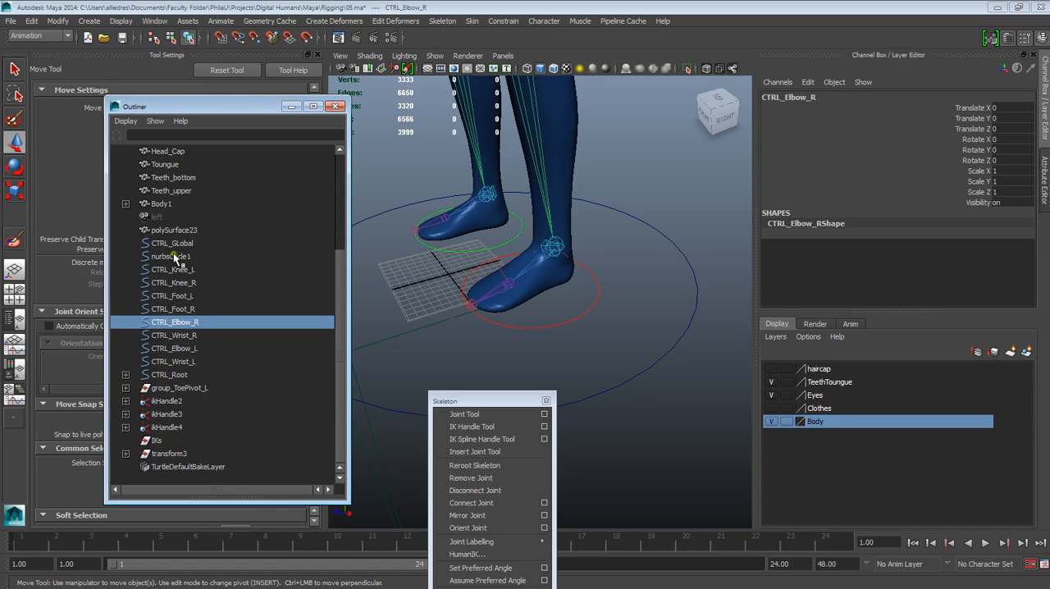
Step: Freeze the transformations of the unparented CTRL_GLobal circle
click(685, 235)
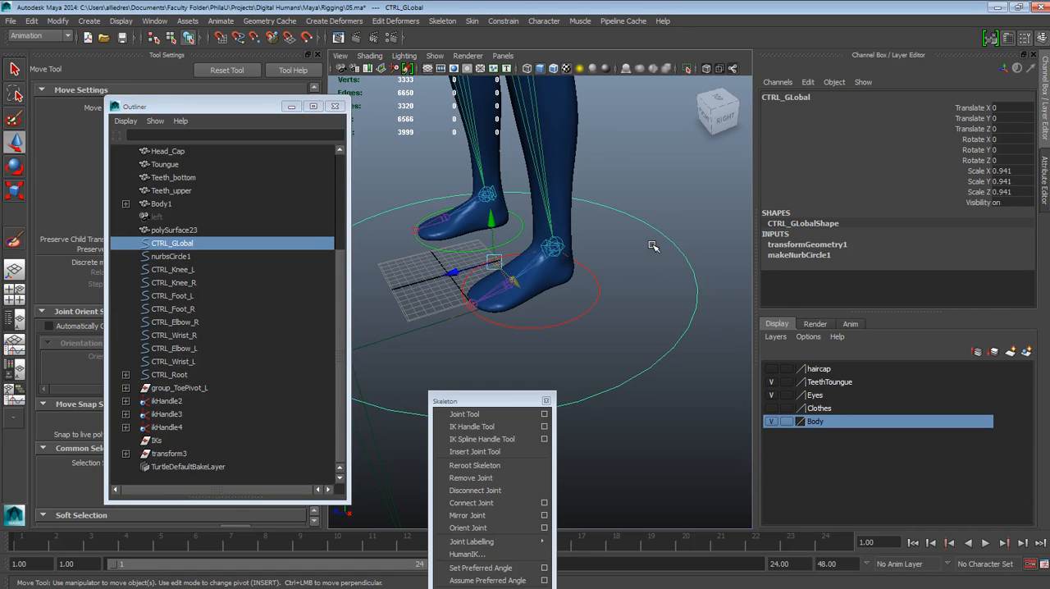
click(82, 24)
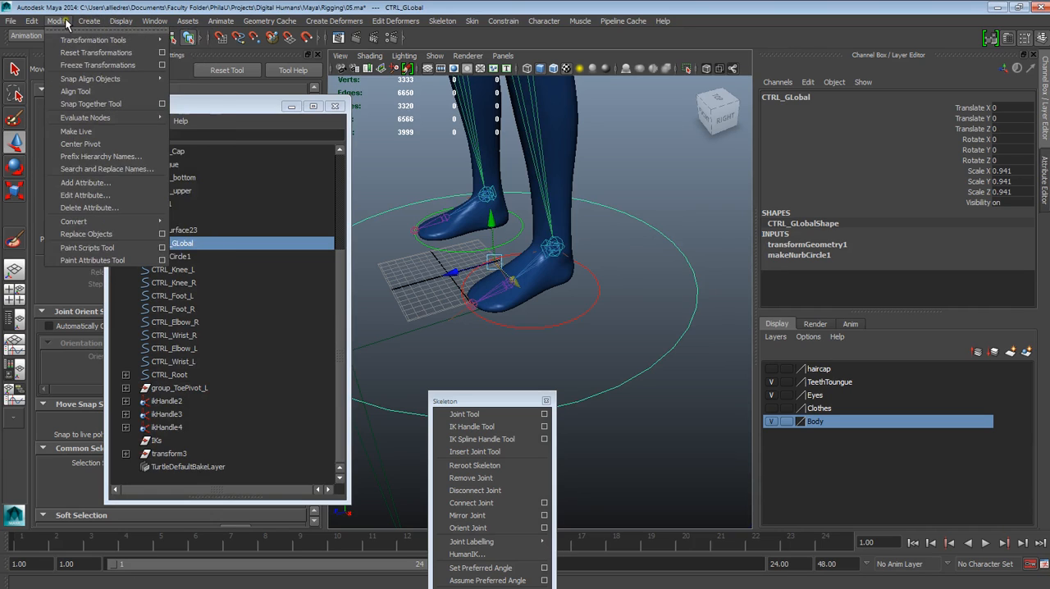
click(80, 67)
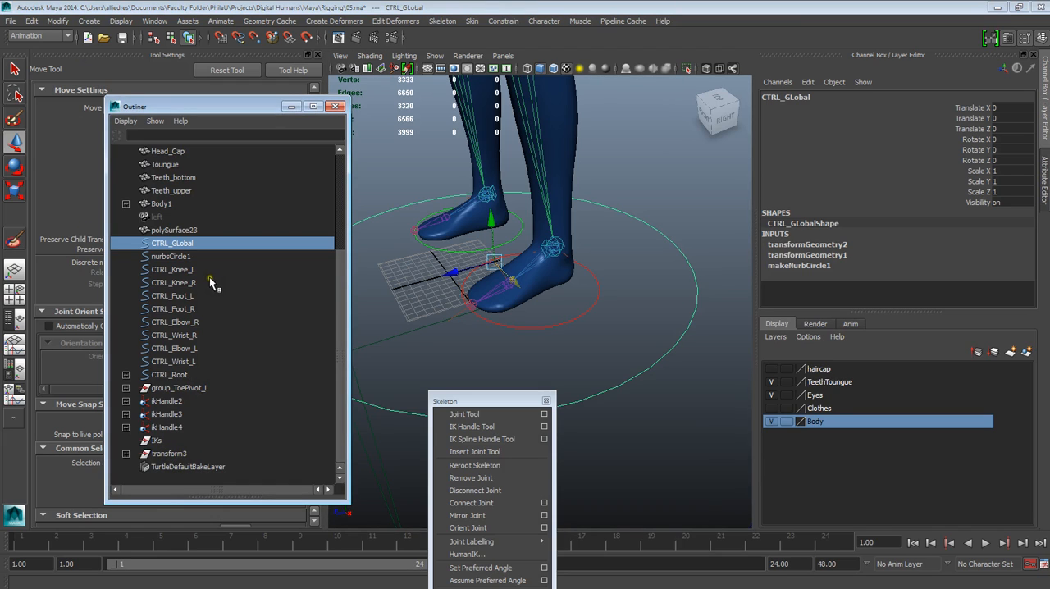
Step: Parent the knee, foot, elbow, wrist and root controls under CTRL_GLobal
click(212, 335)
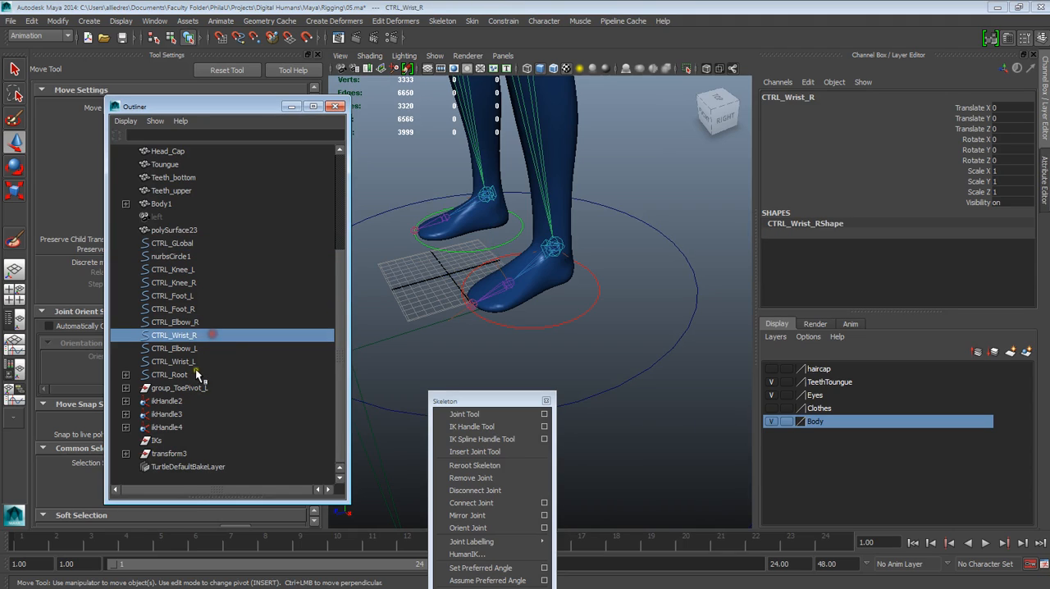
click(185, 374)
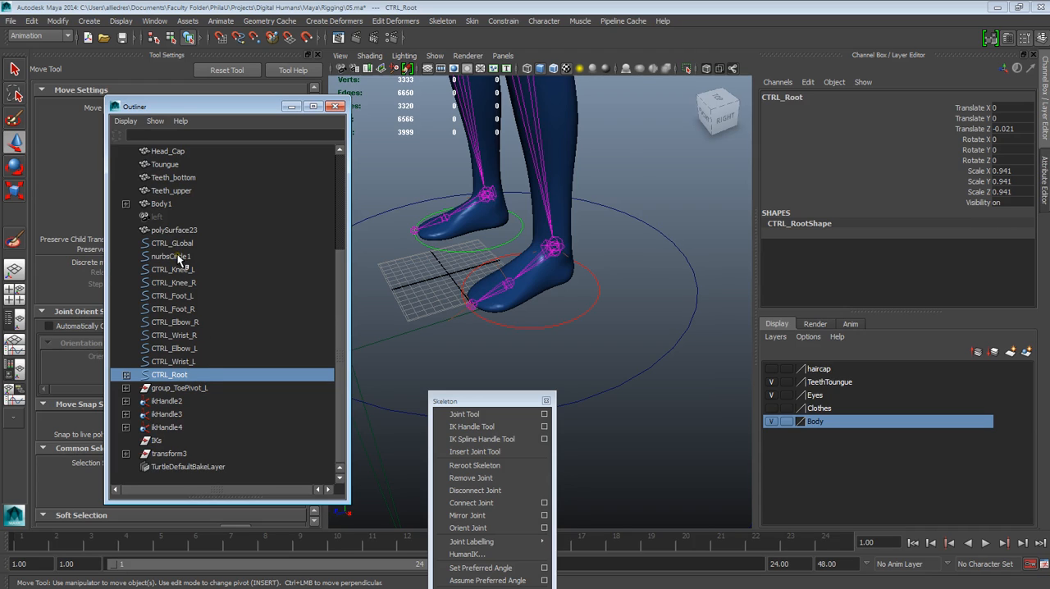
click(179, 257)
click(182, 271)
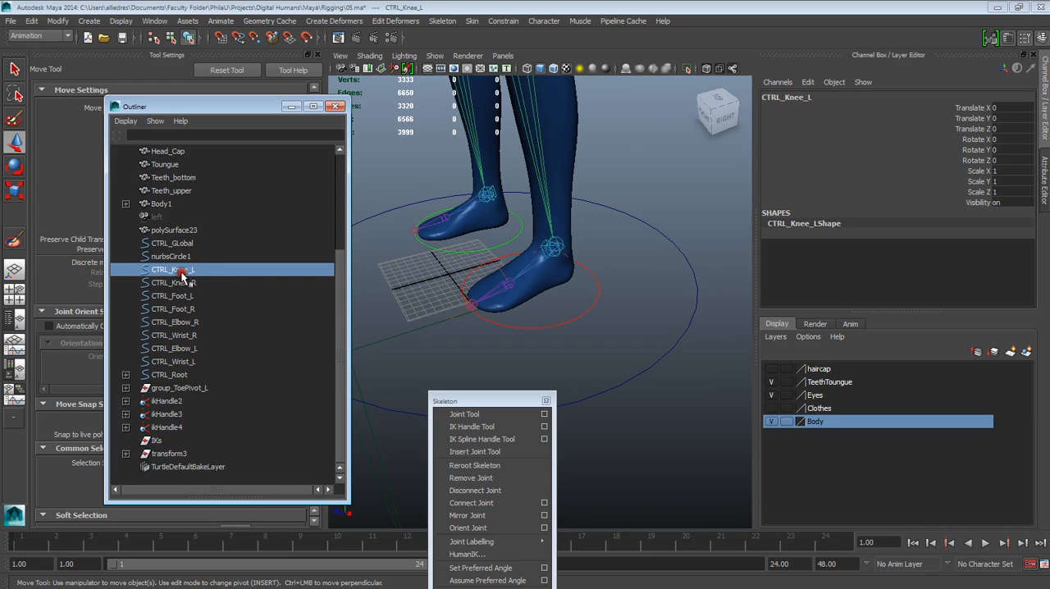
shift+click(179, 374)
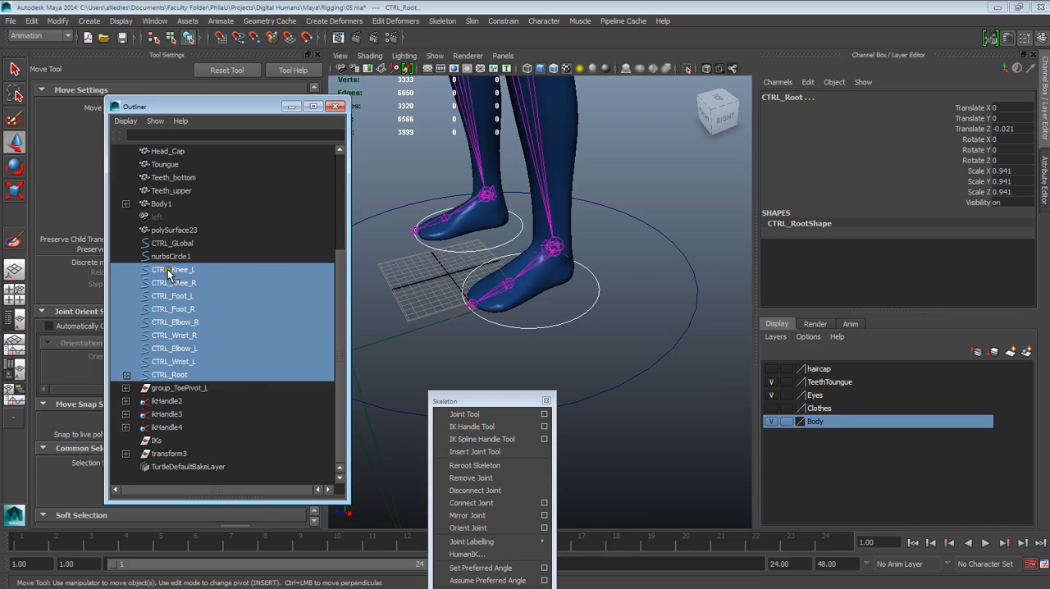
middle_drag(177, 322, 184, 242)
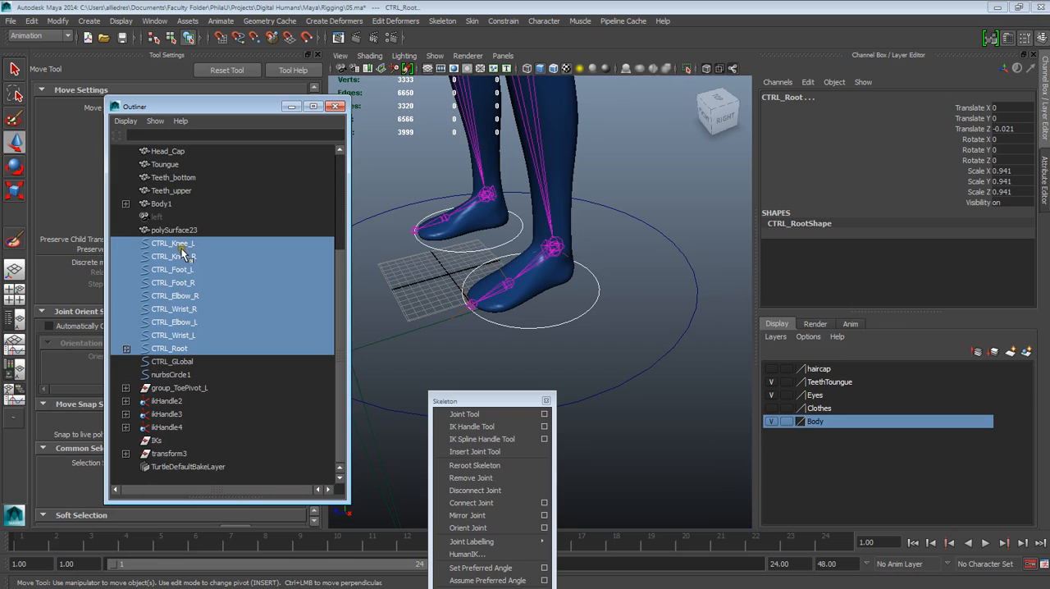
key(ctrl+z)
middle_drag(179, 273, 179, 246)
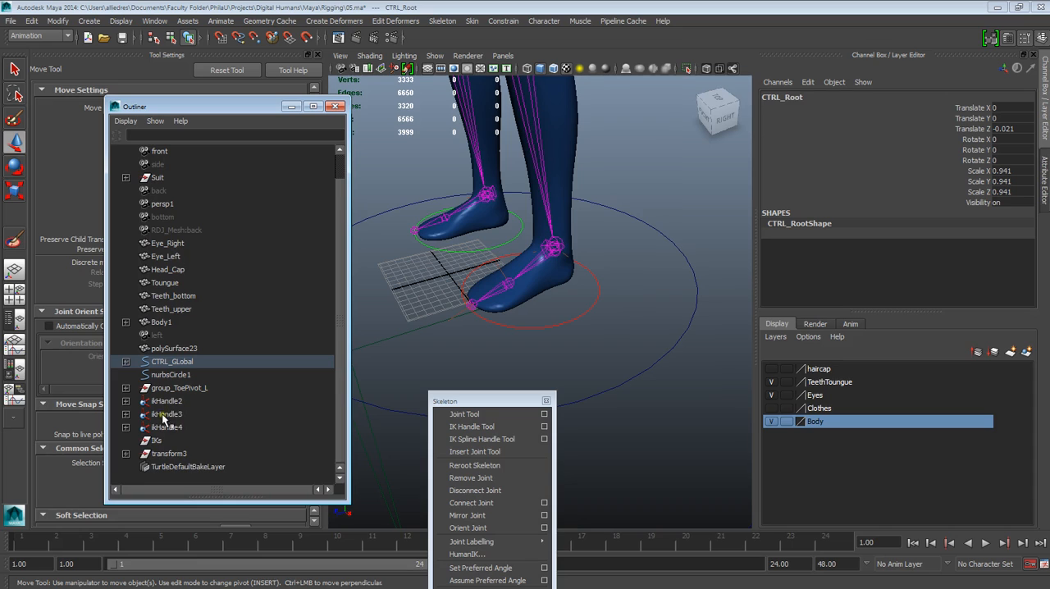
Step: Check the transform values of IKs and ikHandle2, and parent group_ToePivot_L under CTRL_GLobal
click(155, 440)
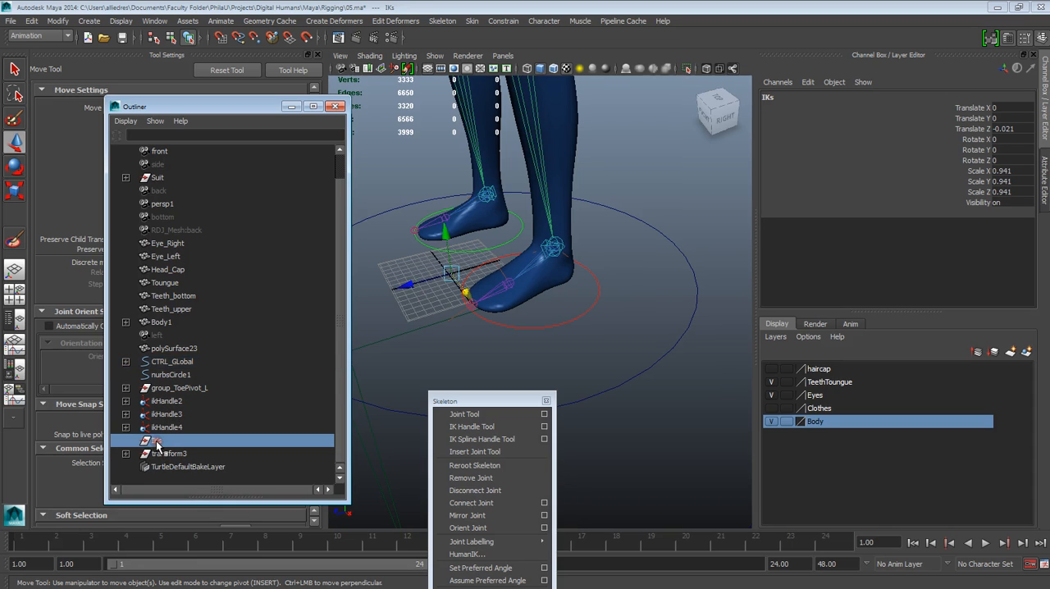
click(165, 428)
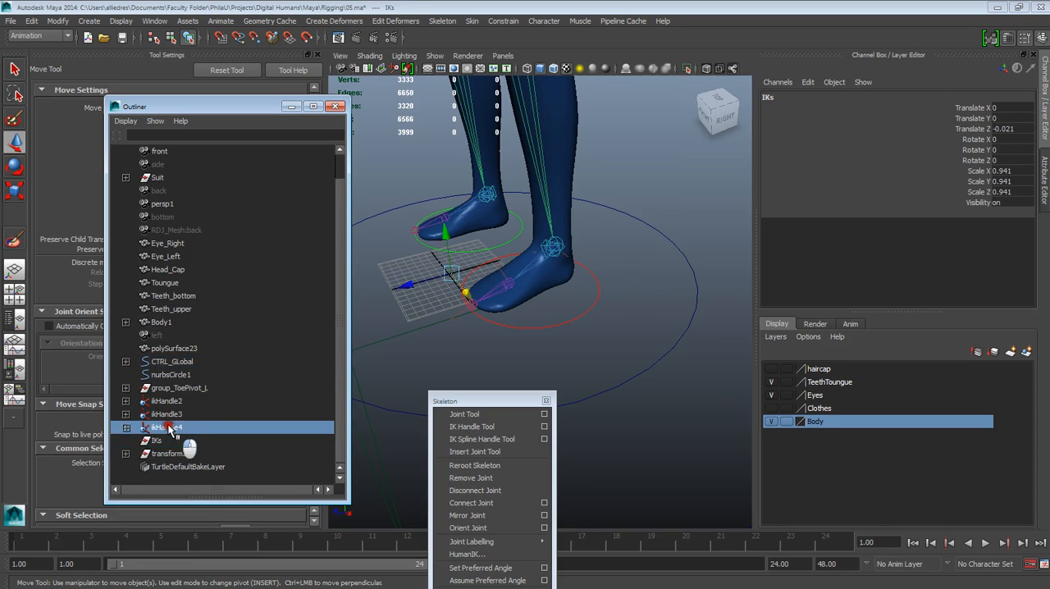
click(168, 415)
click(169, 402)
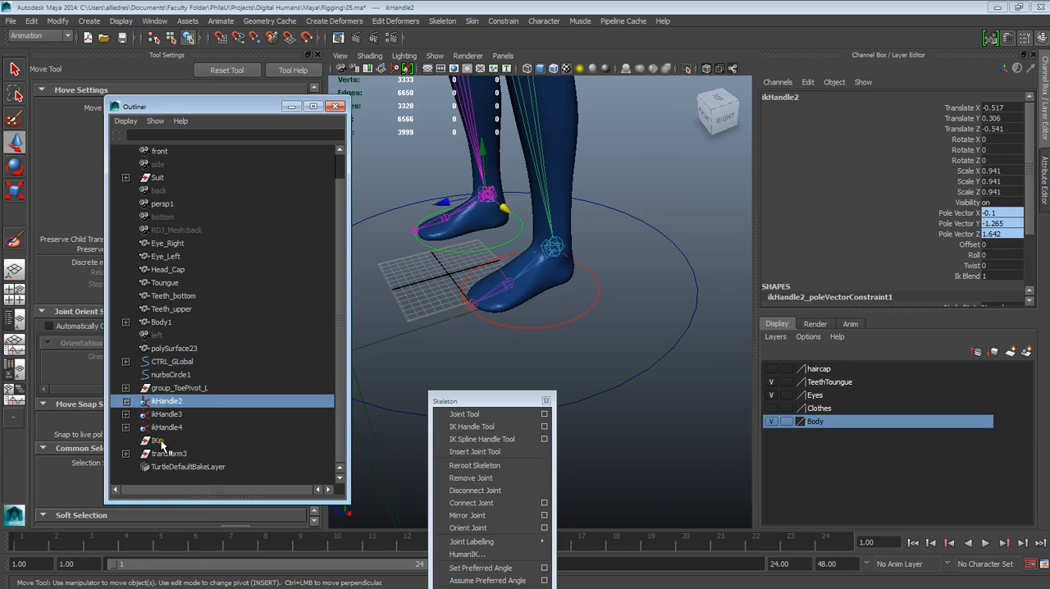
click(155, 441)
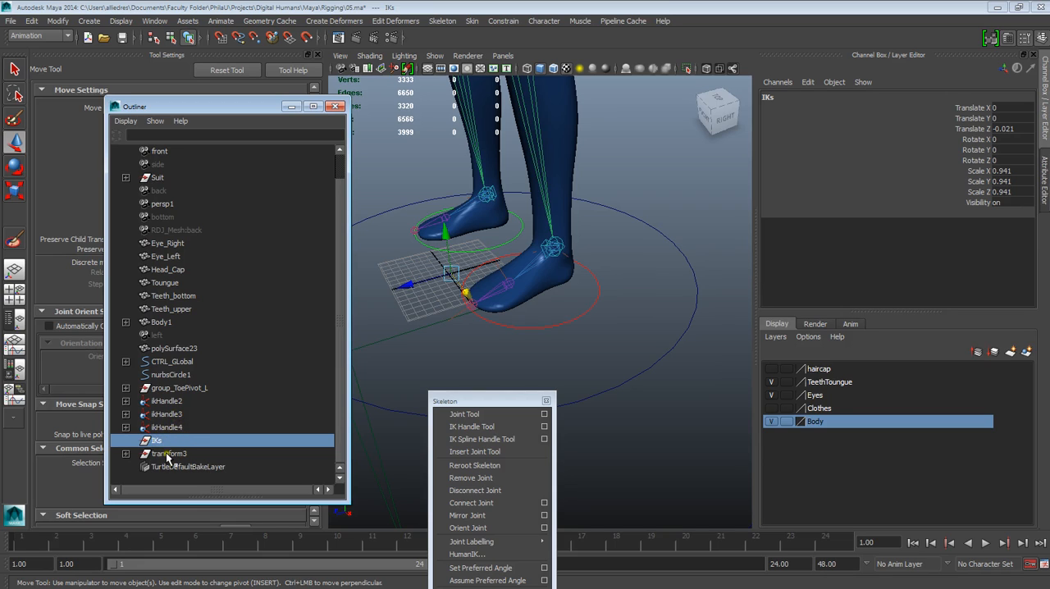
click(168, 393)
middle_drag(168, 394, 169, 366)
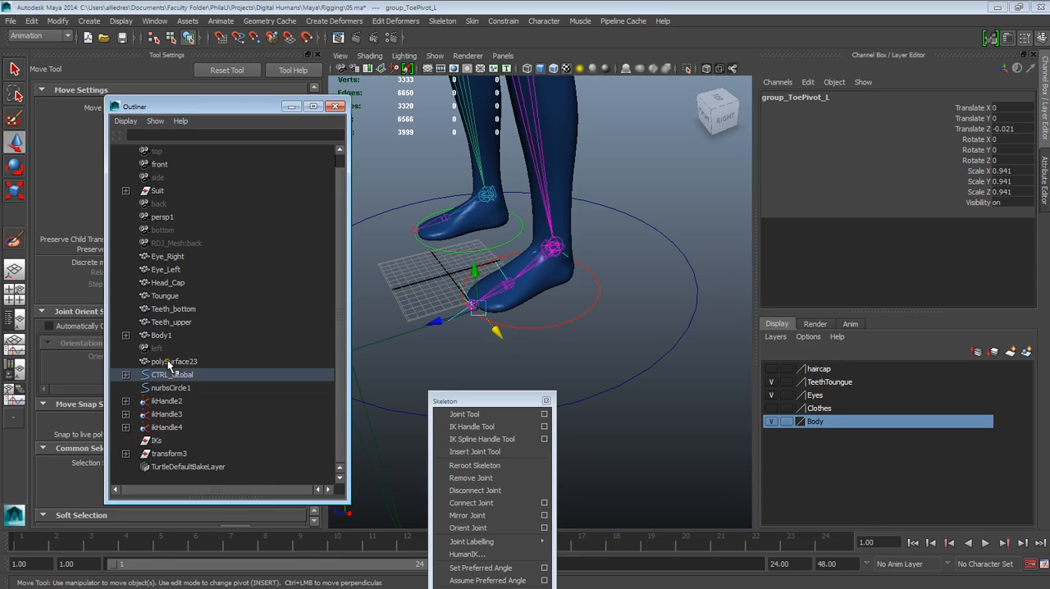
Step: Try to parent ikHandle2, ikHandle3 and ikHandle4 under the IKs group
click(167, 404)
shift+click(167, 415)
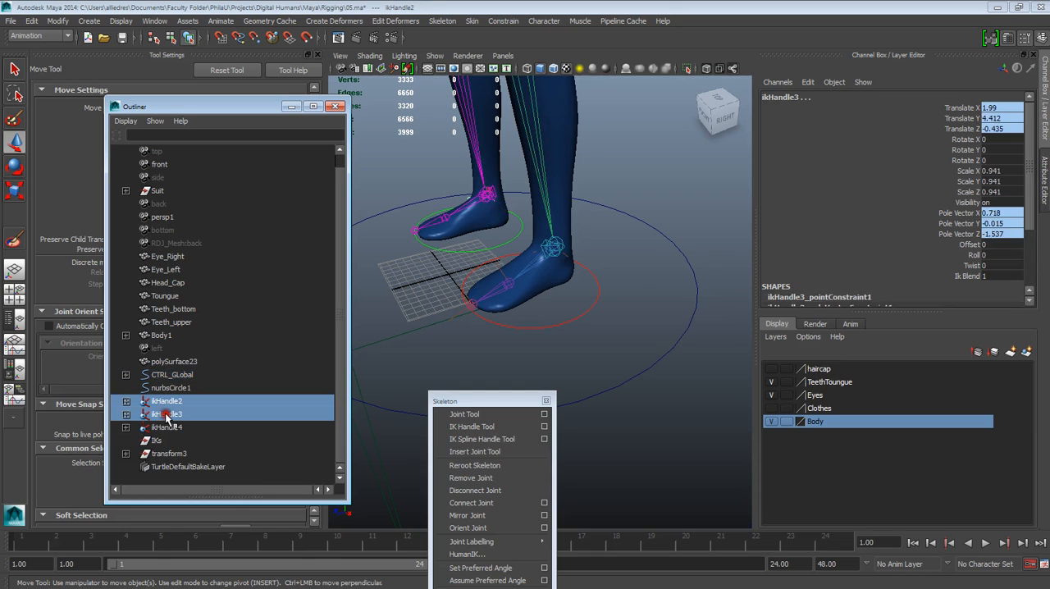
shift+click(166, 428)
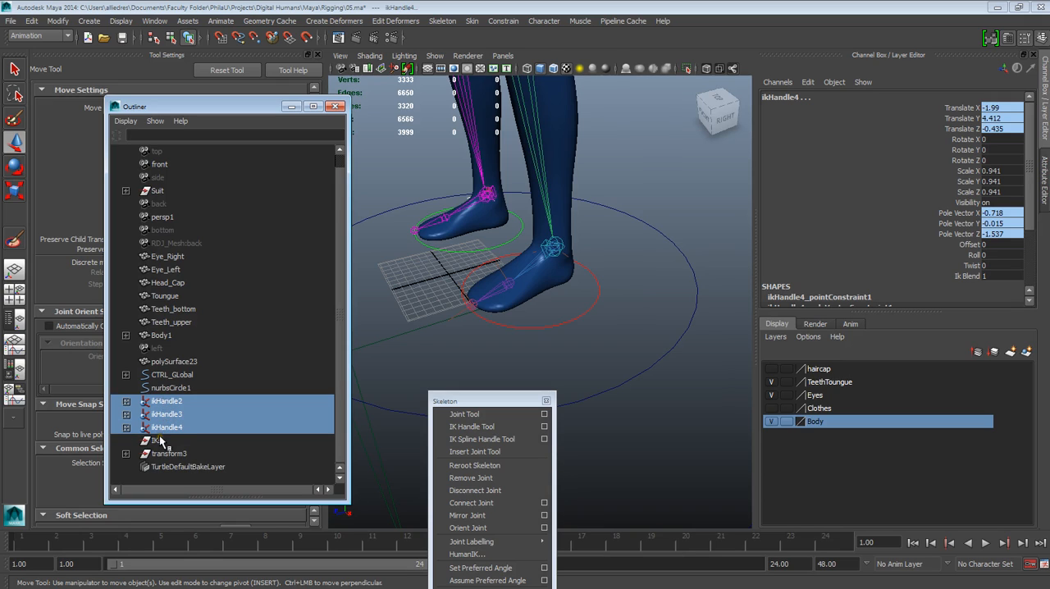
middle_drag(163, 431, 148, 426)
key(ctrl+z)
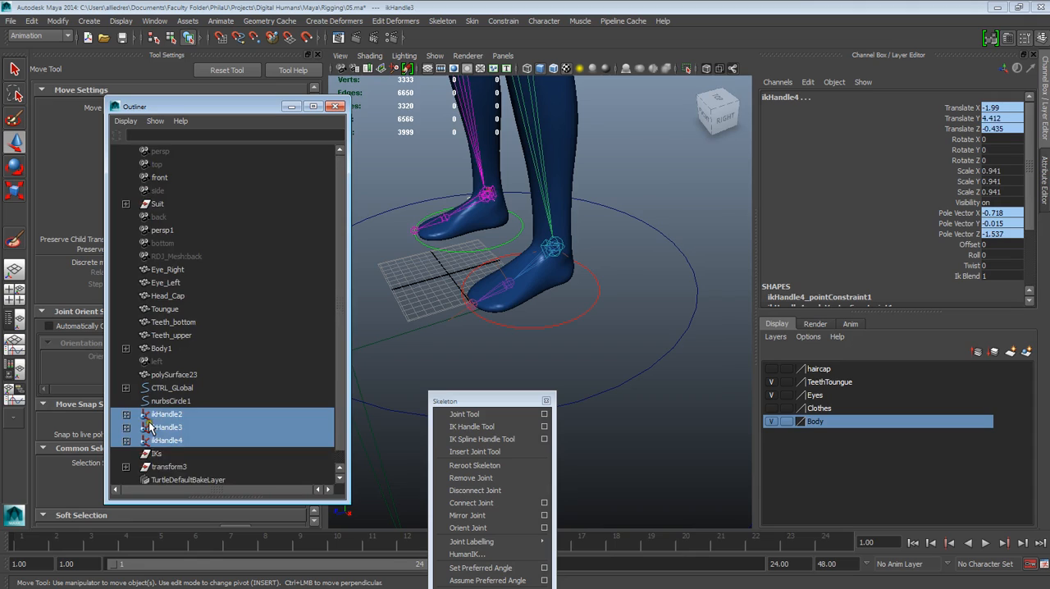
click(127, 415)
click(127, 415)
scroll(170, 440, down, 1)
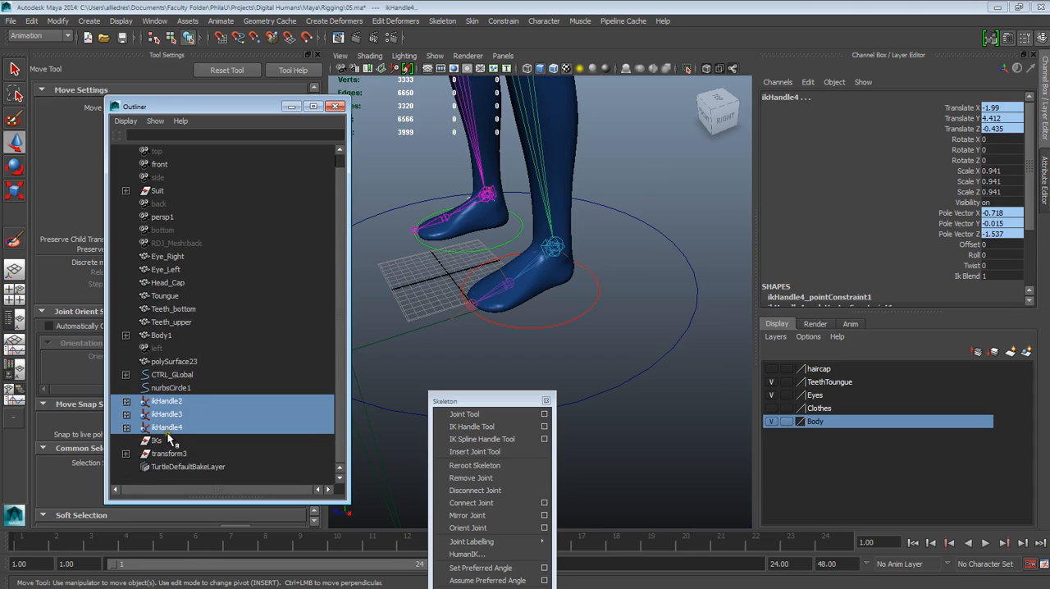
Step: Parent ikHandle2, ikHandle3 and ikHandle4 under the IKs group, and the IKs group under CTRL_GLobal
click(164, 430)
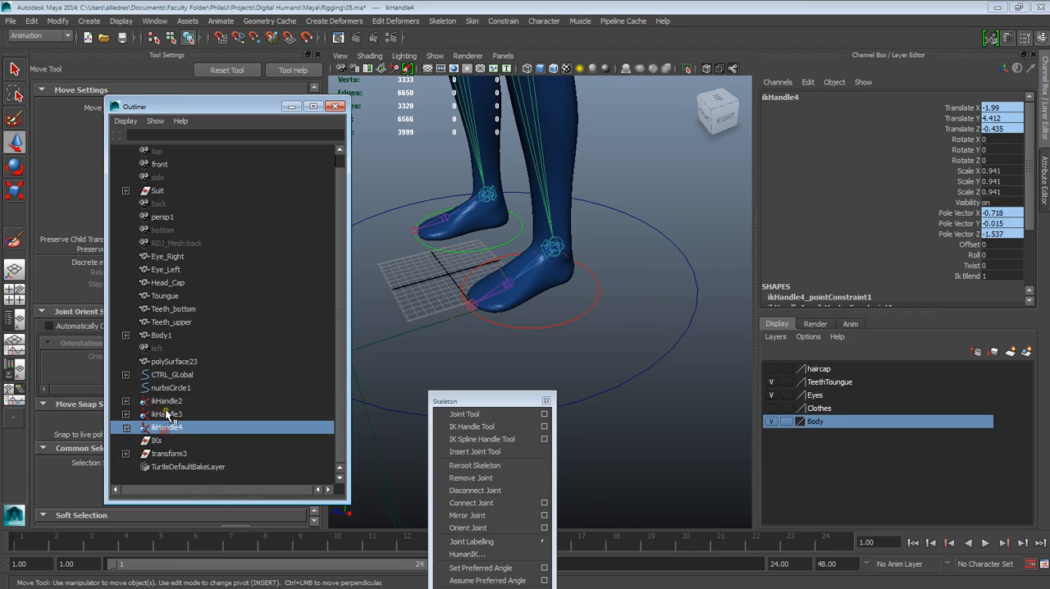
click(167, 414)
click(167, 401)
shift+click(164, 428)
middle_drag(164, 429, 168, 389)
Step: Rename the transform3 group containing joint7 as Joint_Group
click(161, 414)
click(172, 415)
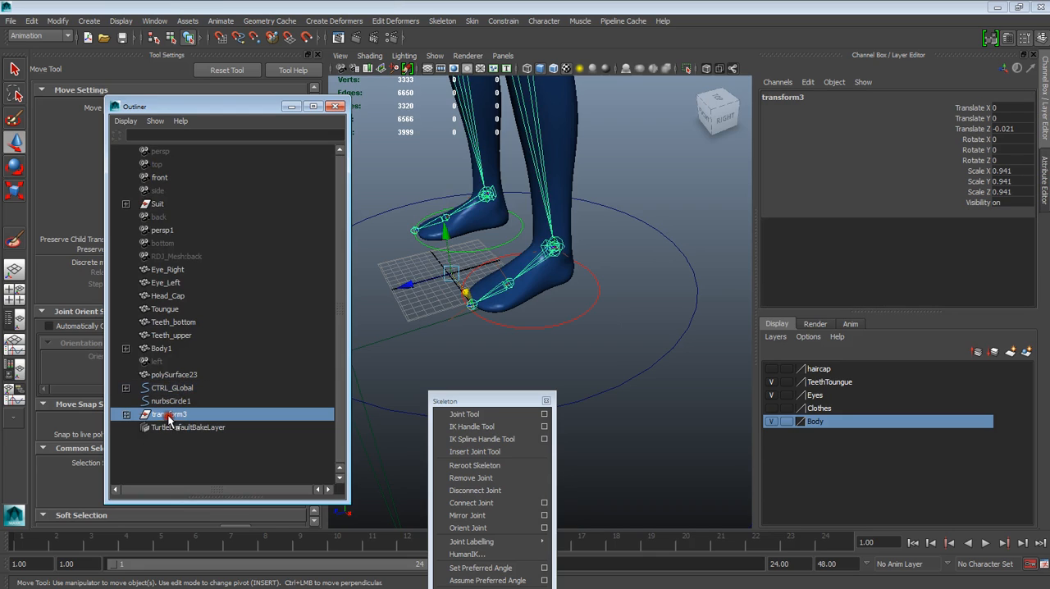
click(126, 414)
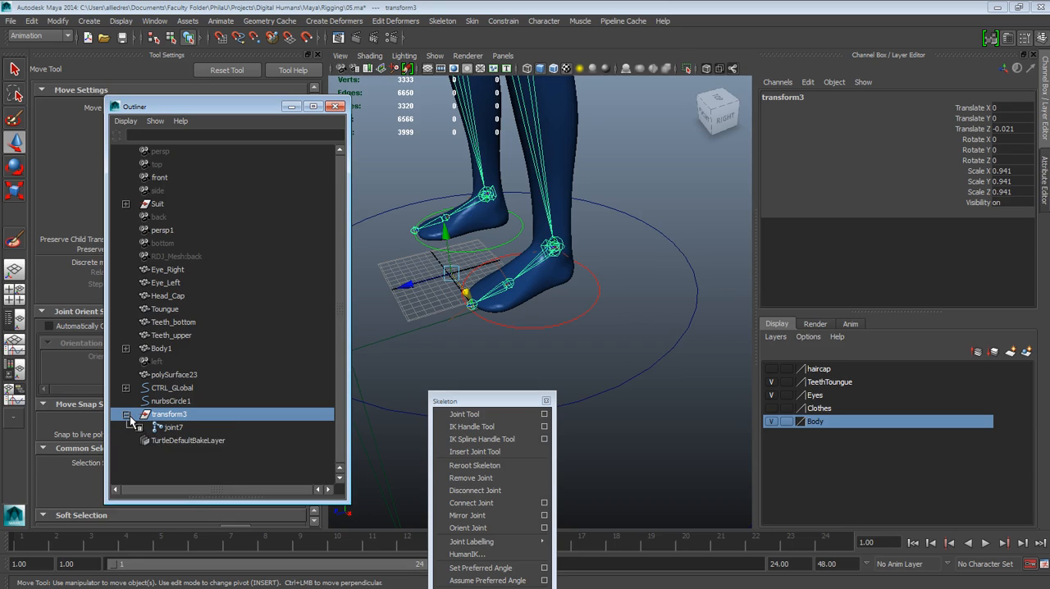
click(168, 427)
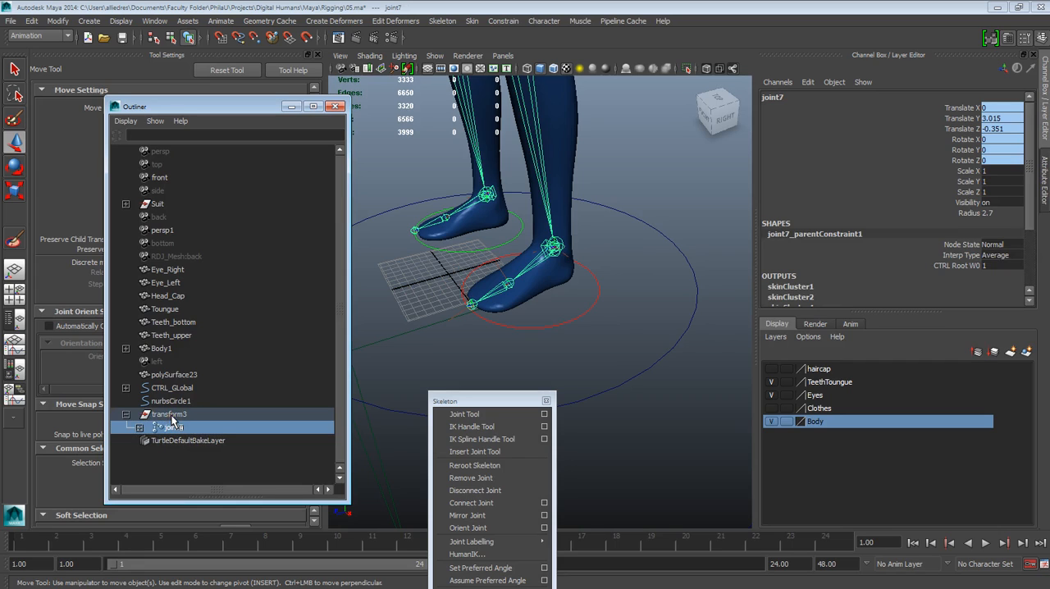
double_click(170, 415)
text(Joint Group)
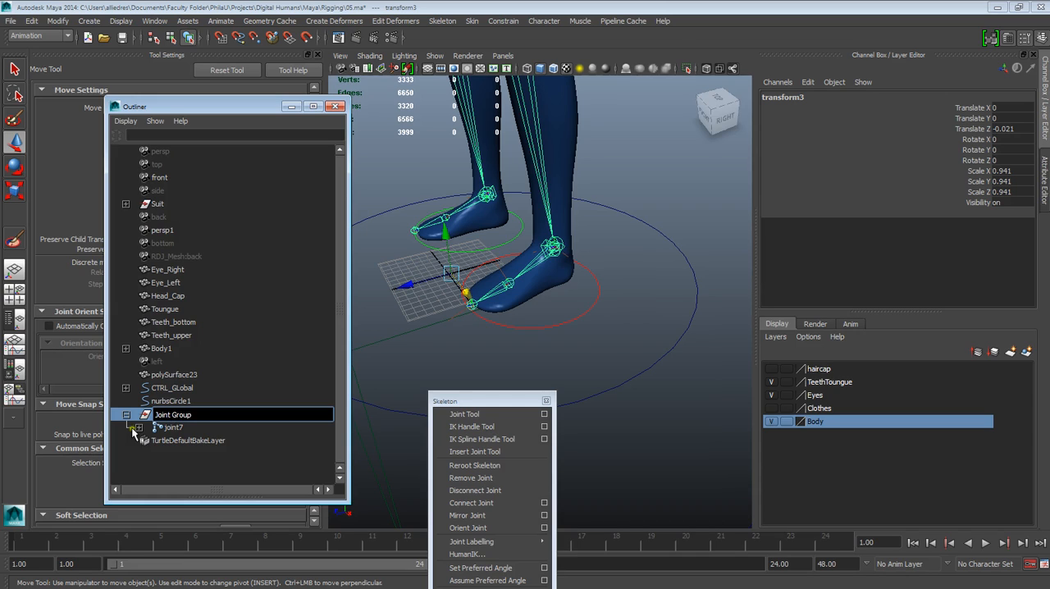
click(153, 464)
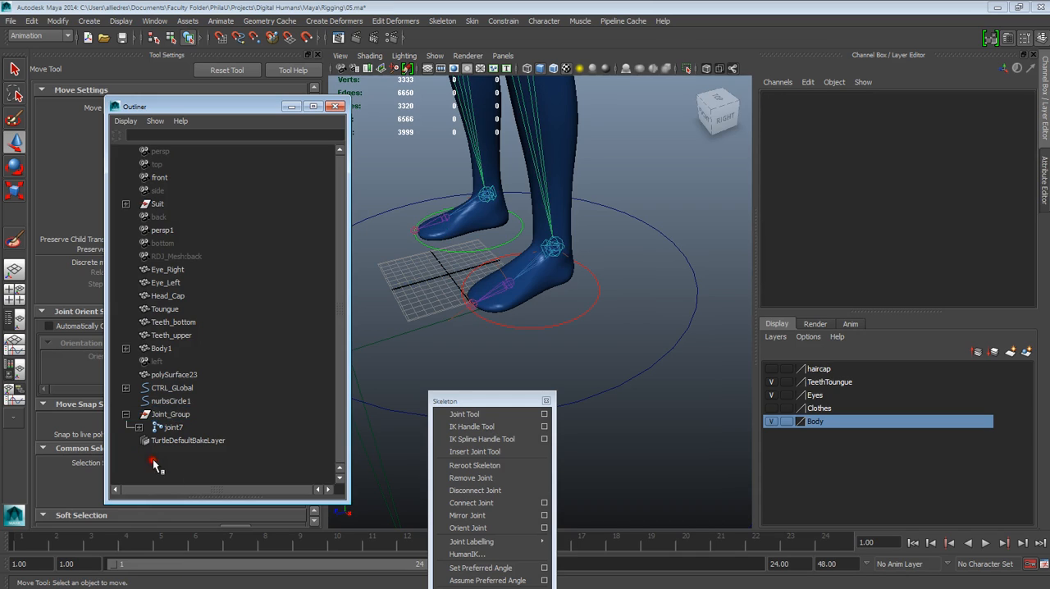
Step: Parent Joint_Group under CTRL_GLobal and clear the selection
click(179, 415)
middle_drag(175, 419, 174, 387)
scroll(648, 319, down, 6)
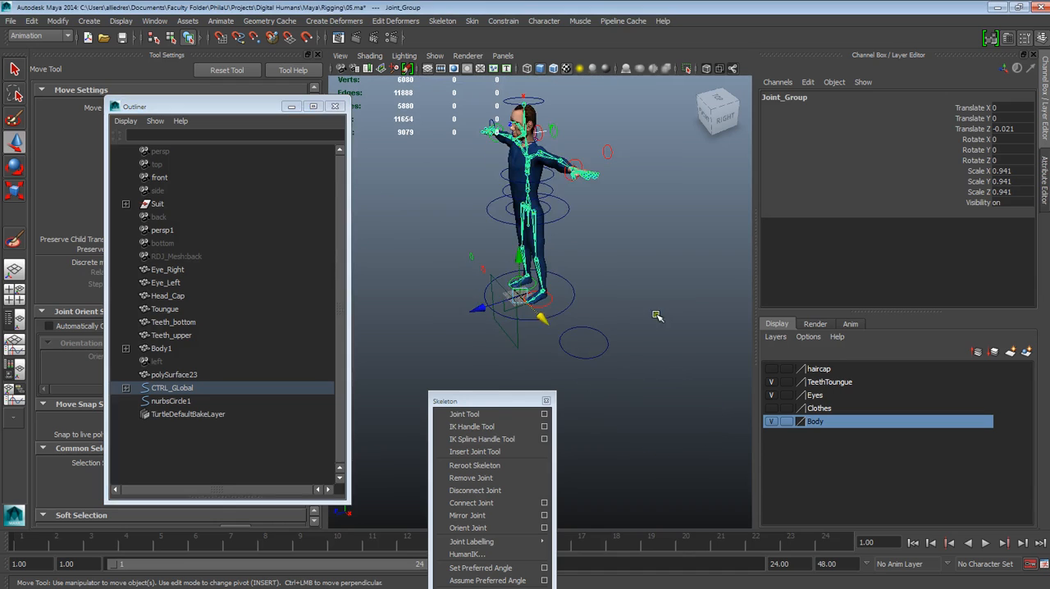
click(627, 314)
Step: Inspect the CTRL_GLobal circle and the controls and joints across the whole figure
scroll(585, 293, up, 6)
alt+drag(585, 294, 595, 298)
click(582, 297)
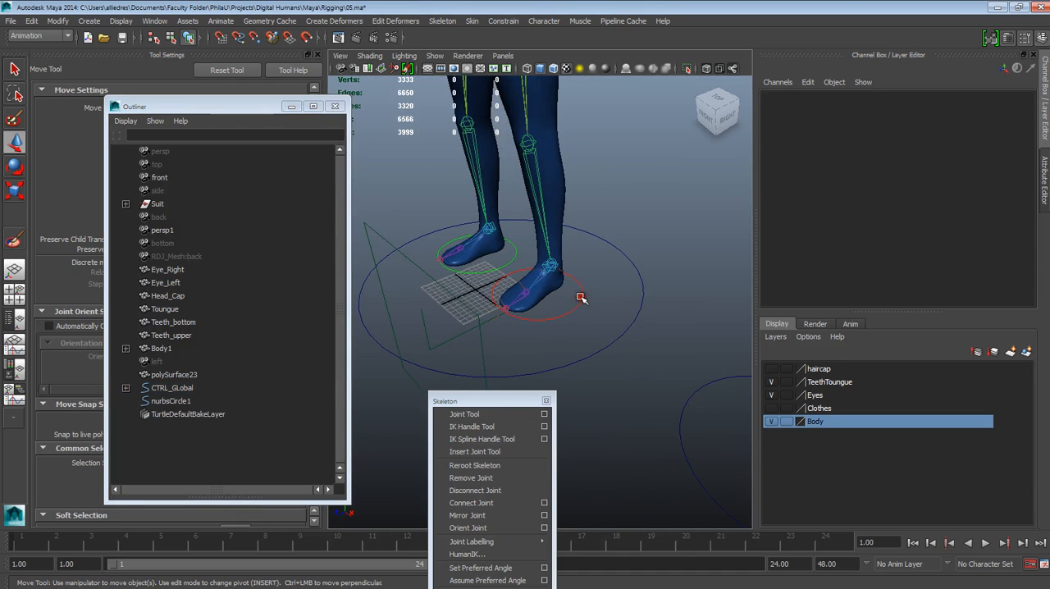
click(637, 309)
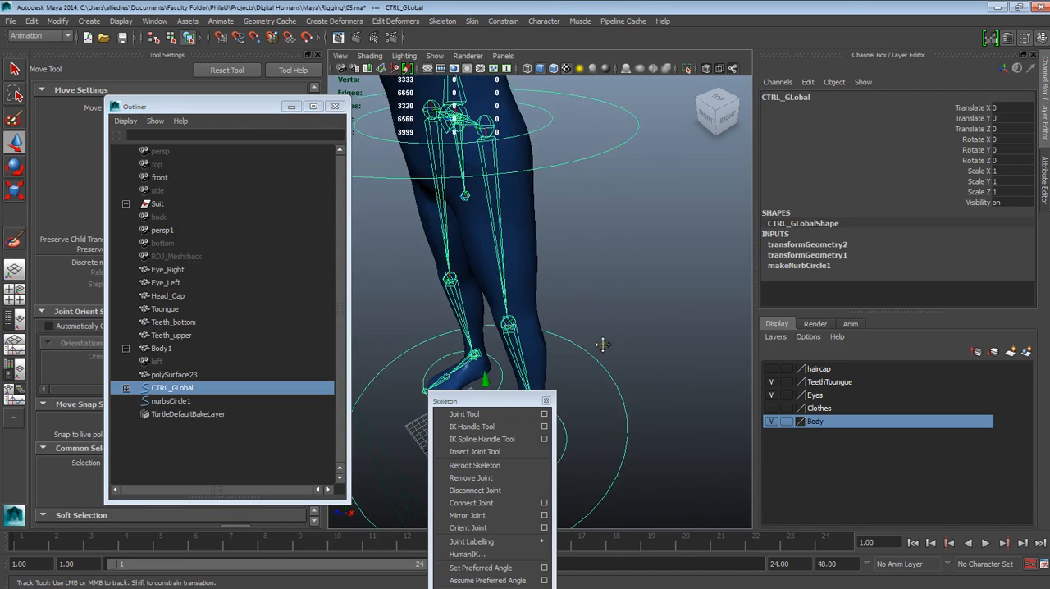
scroll(633, 303, down, 6)
click(609, 211)
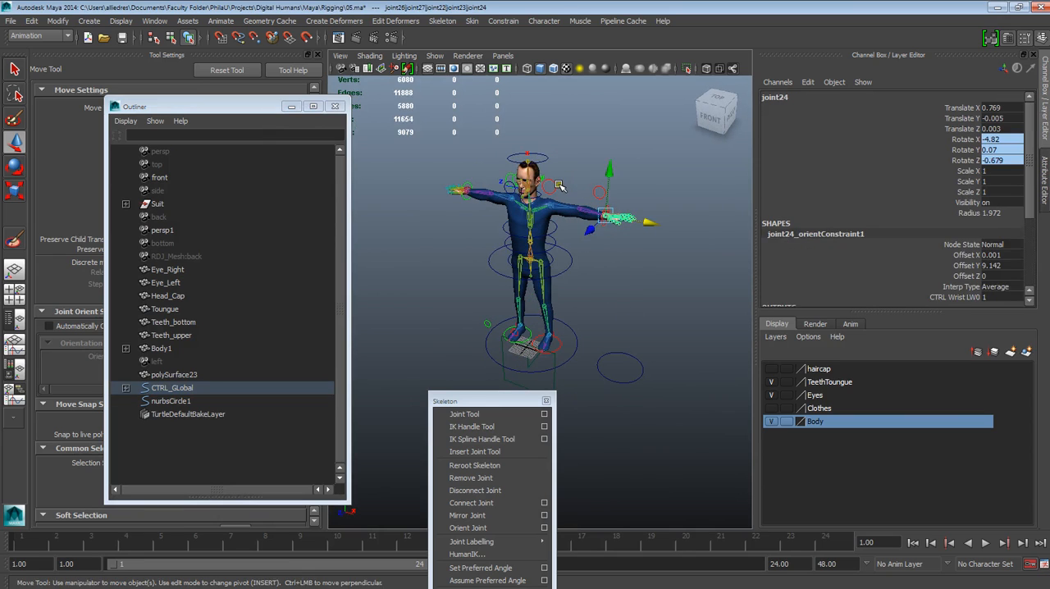
click(554, 187)
scroll(578, 222, up, 3)
scroll(623, 333, down, 6)
click(615, 324)
scroll(608, 326, up, 10)
scroll(606, 332, down, 6)
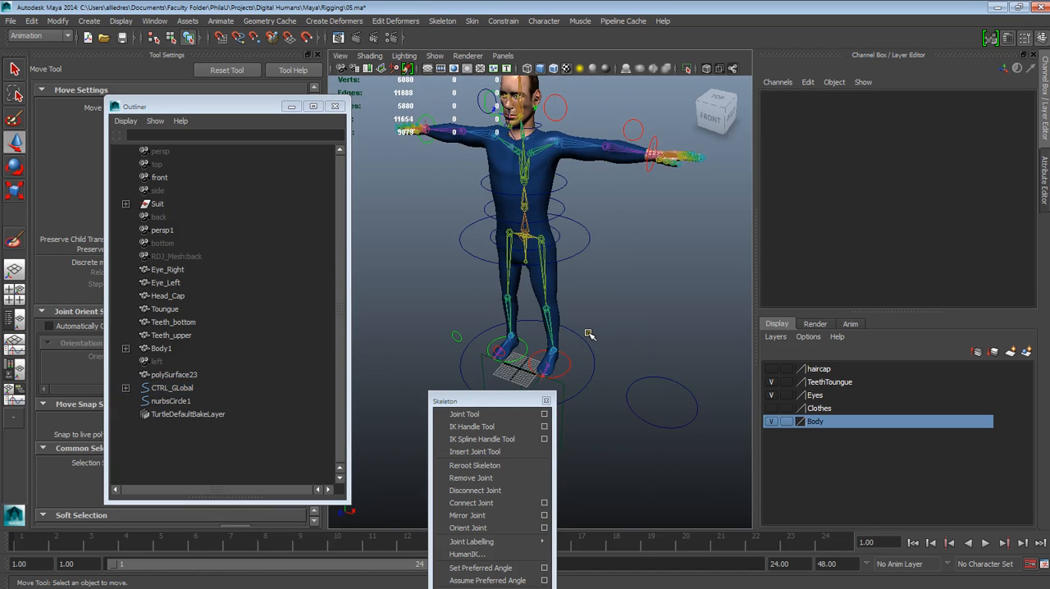
Step: Undo the last test actions and test the rig with the CTRL_GLobal circle, keeping it at its original position
key(ctrl+z)
key(ctrl+z)
key(ctrl+z)
key(ctrl+z)
click(590, 347)
alt+middle_drag(590, 346, 585, 213)
alt+right_drag(586, 213, 602, 274)
alt+middle_drag(595, 233, 596, 312)
alt+right_drag(595, 312, 619, 319)
alt+drag(620, 319, 576, 318)
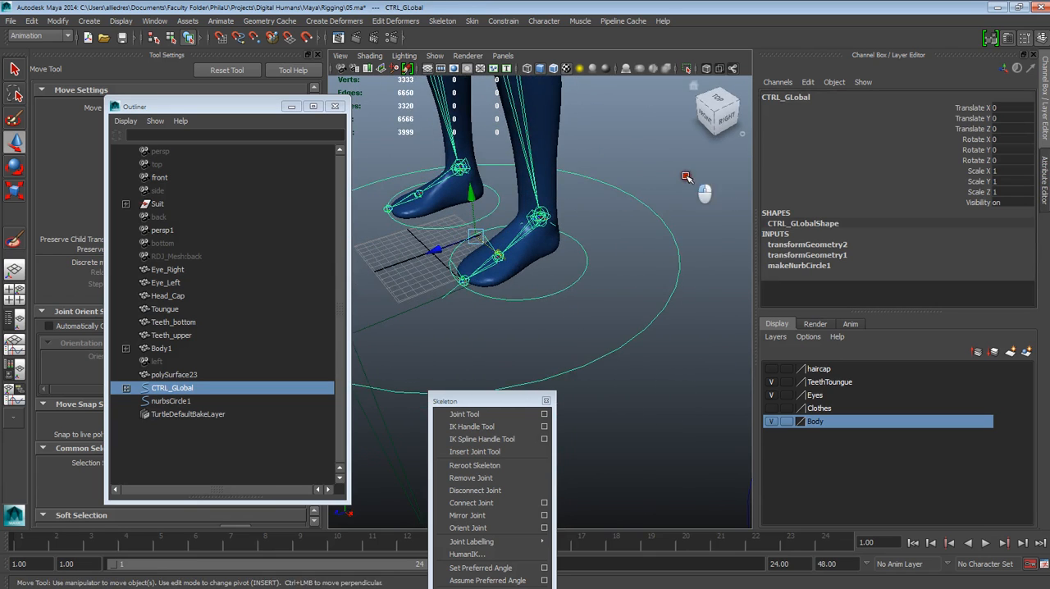
Step: Test-move the CTRL_Foot_L circle and undo the move
click(587, 262)
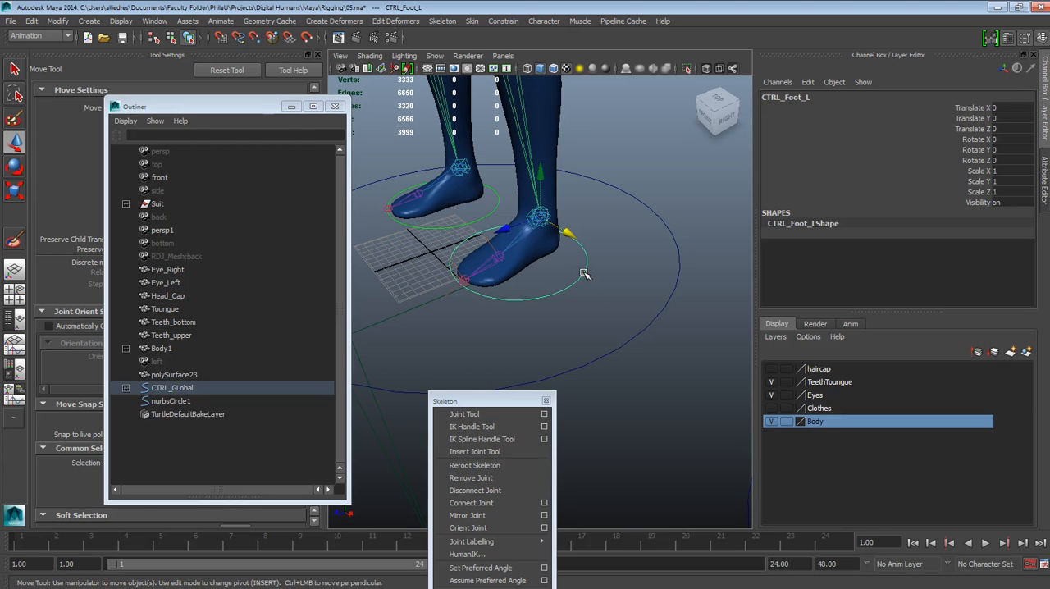
mouse_move(538, 217)
mouse_down()
mouse_move(506, 172)
mouse_move(538, 211)
mouse_up()
key(ctrl+z)
Step: Parent group_ToePivot_L under the CTRL_Foot_L control in the CTRL_GLobal hierarchy
click(125, 387)
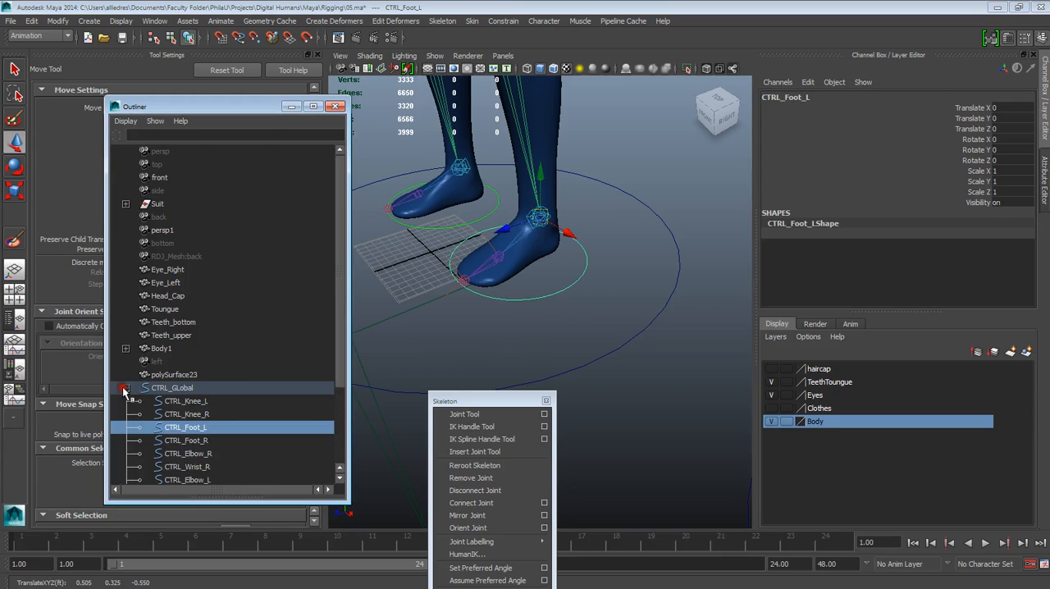
scroll(210, 405, down, 3)
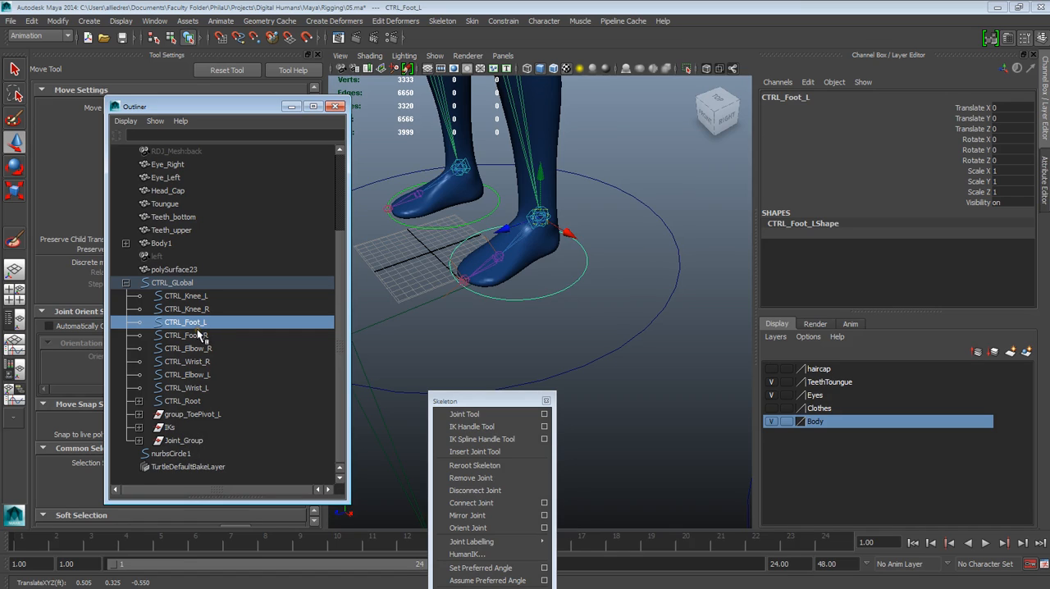
click(199, 415)
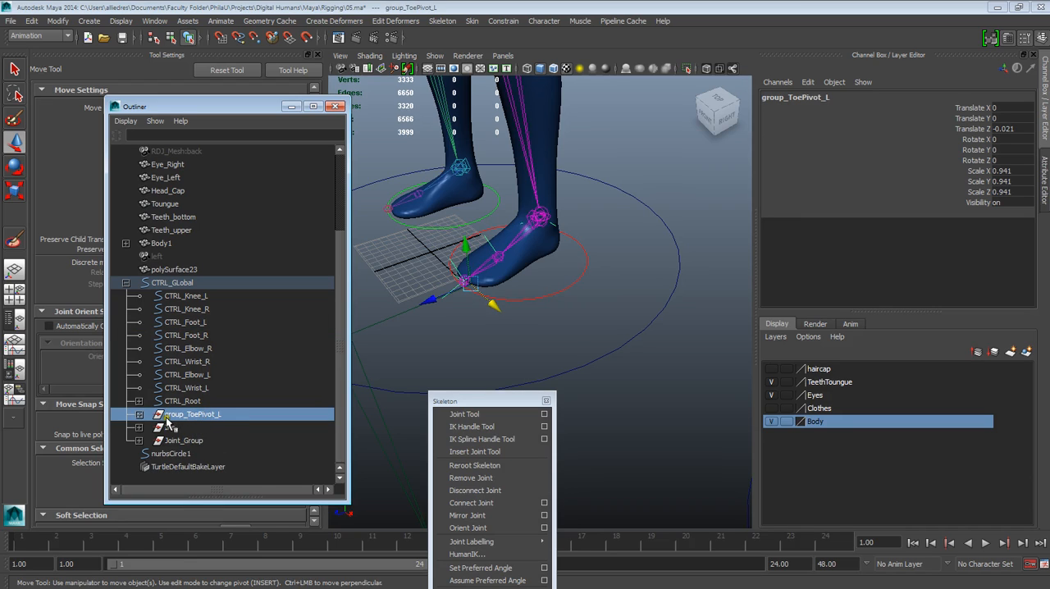
middle_drag(192, 416, 205, 324)
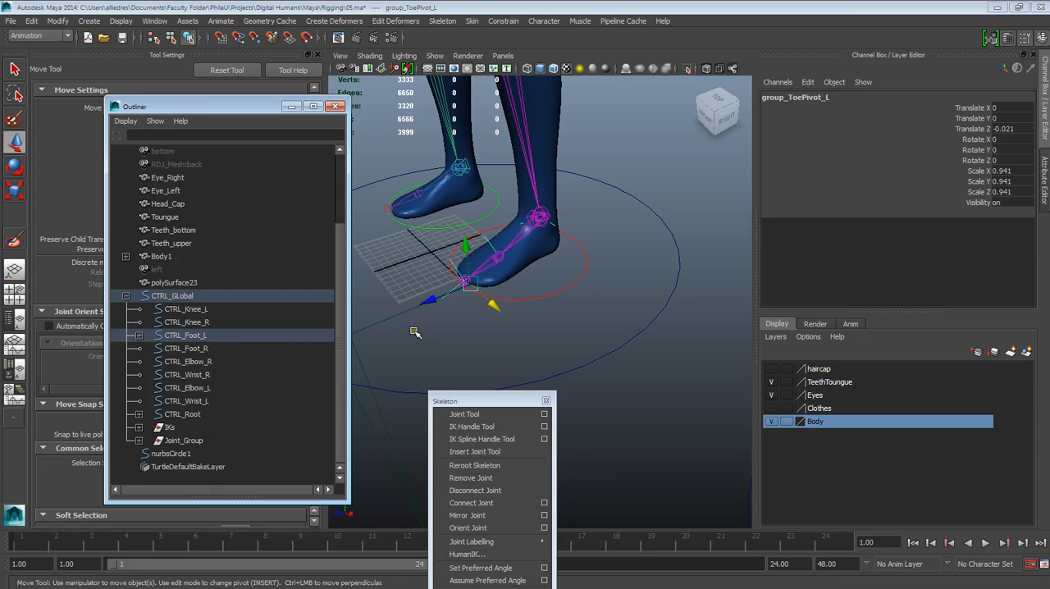
Step: Test-move the CTRL_Foot_L control to check that the whole left foot follows it, and undo the move
click(207, 336)
drag(521, 253, 536, 214)
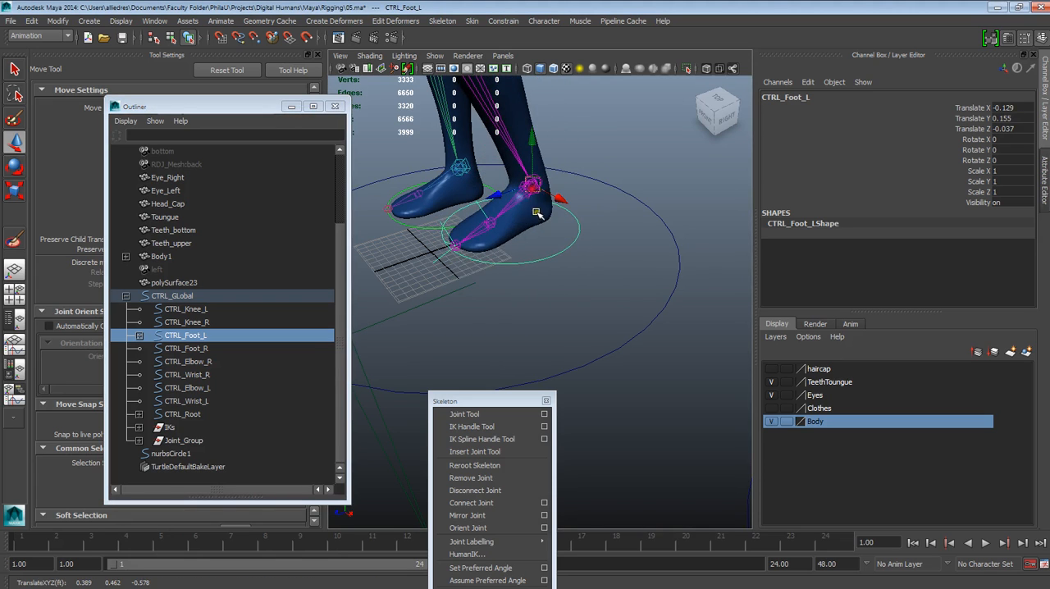
key(ctrl+z)
Step: Select the CTRL_Foot_L circle around the left foot and open the Add Attribute dialog for it, ready for the long name
scroll(522, 272, down, 4)
alt+right_drag(565, 291, 616, 370)
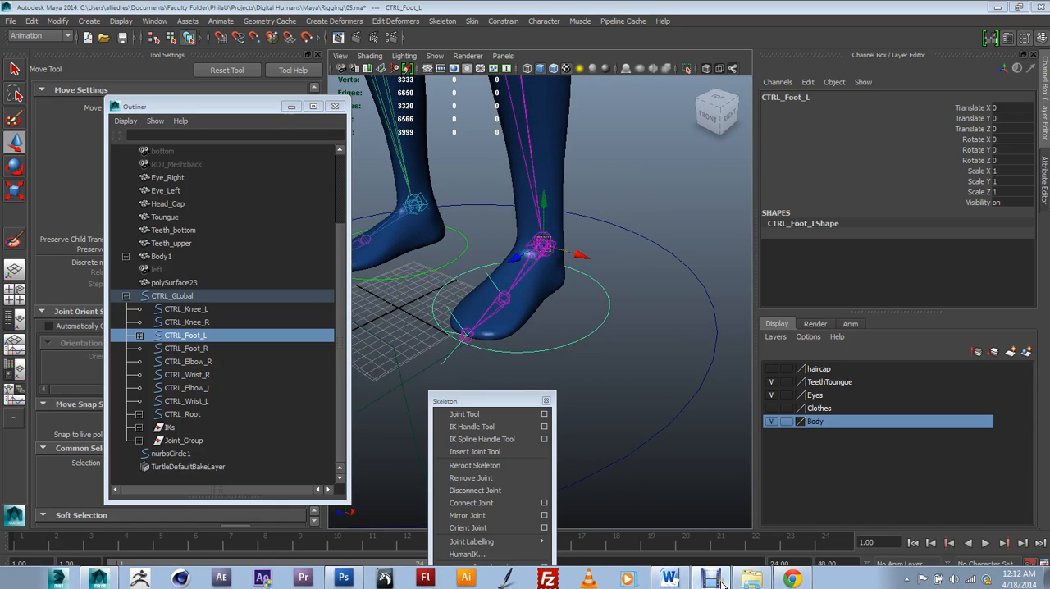
click(645, 170)
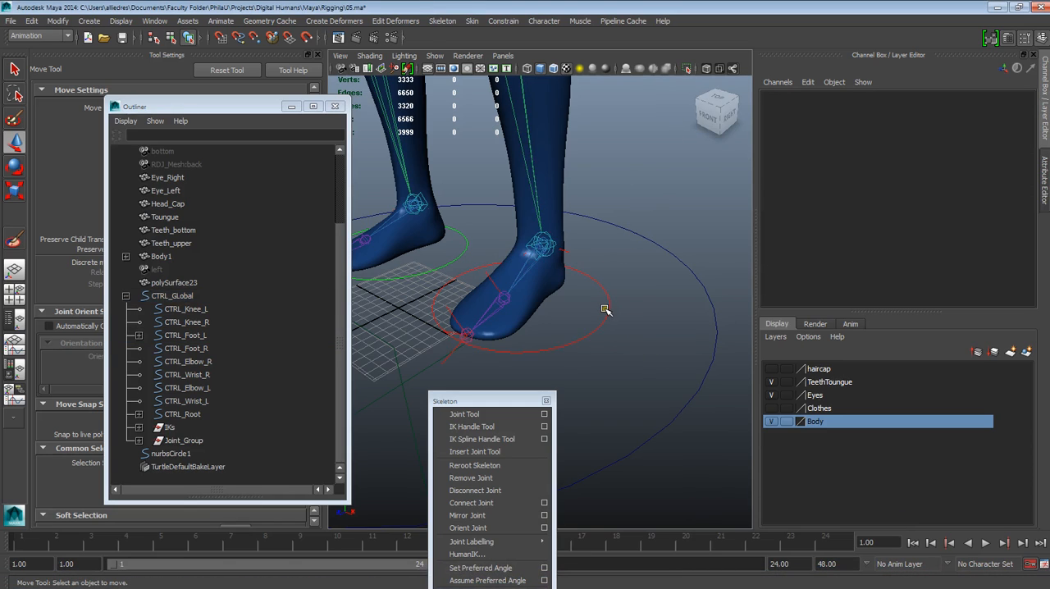
click(604, 309)
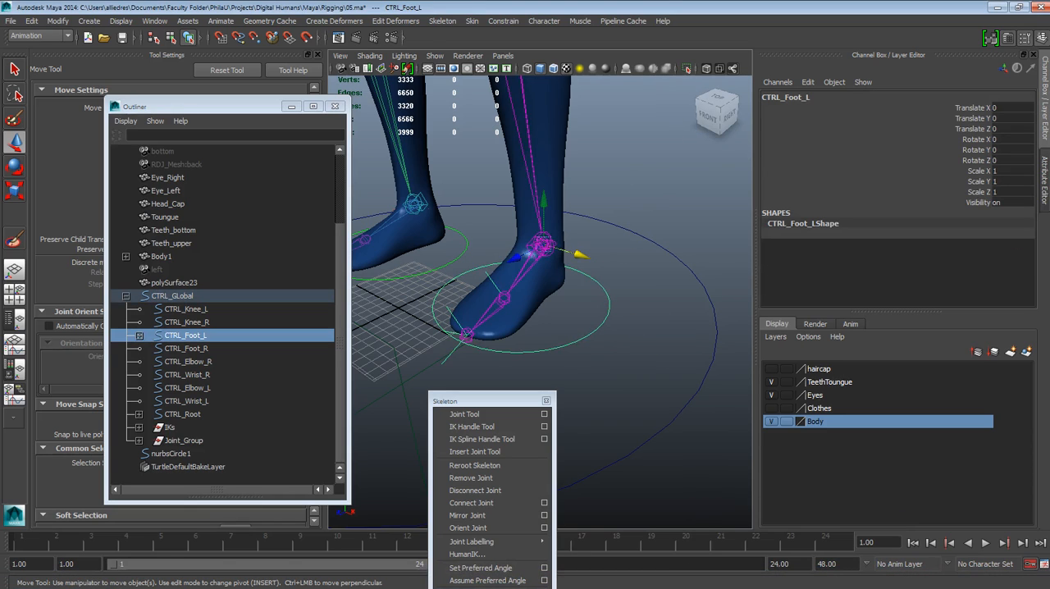
scroll(622, 318, up, 4)
alt+drag(622, 317, 562, 351)
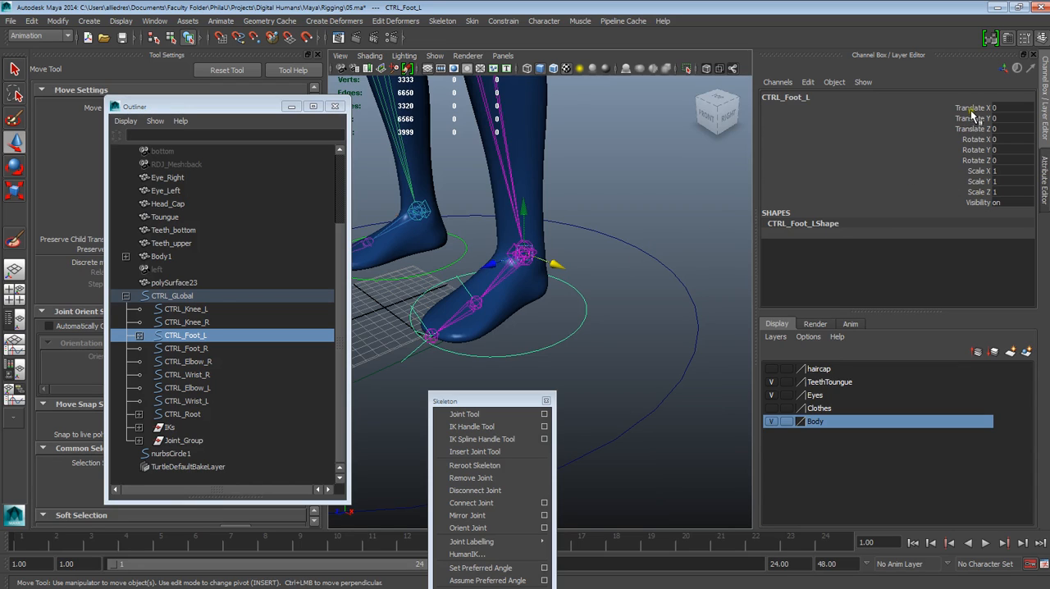
click(808, 82)
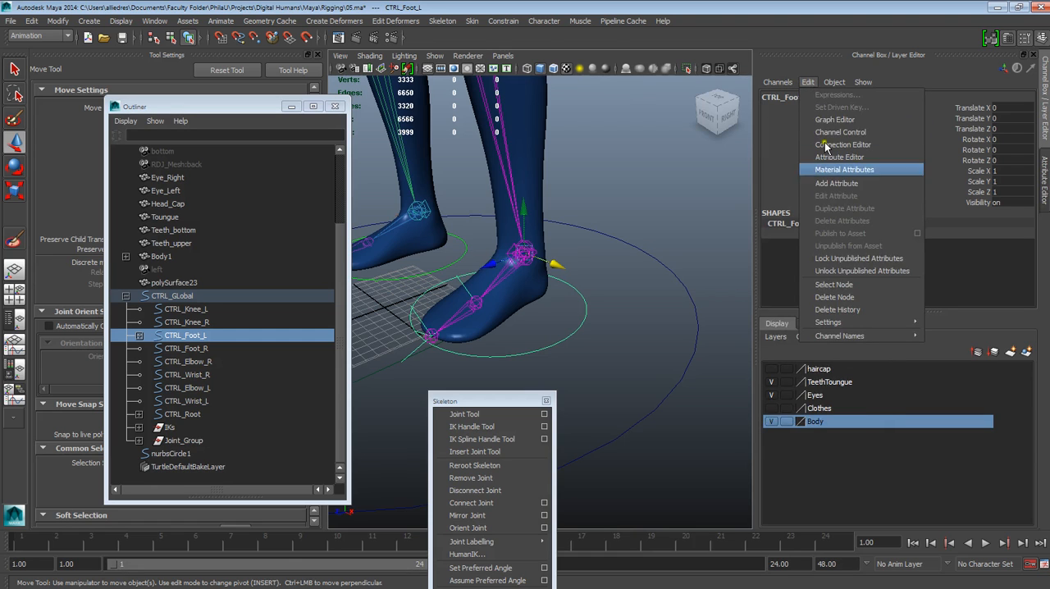
click(840, 183)
drag(207, 197, 374, 146)
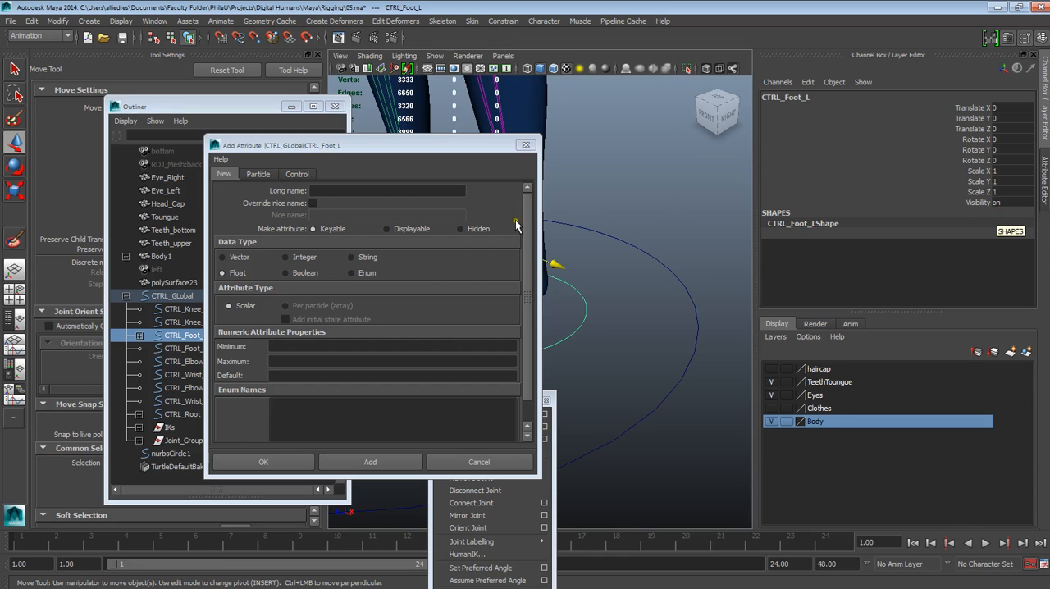
click(330, 189)
drag(350, 147, 239, 175)
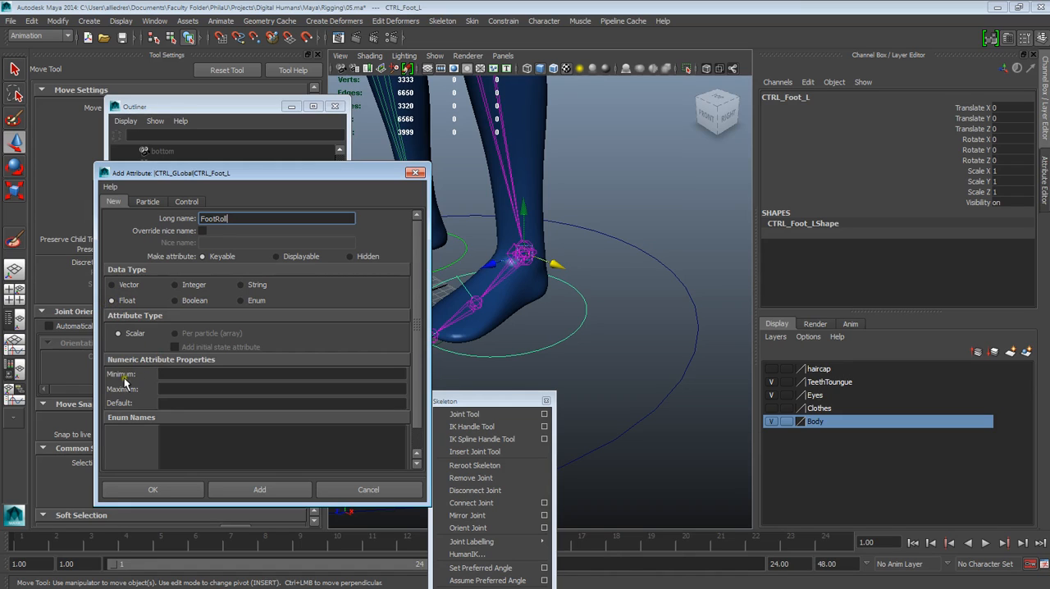
Step: Add the FootRoll attribute to CTRL_Foot_L with minimum -10, maximum 10 and default 0, keeping the dialog open
click(171, 375)
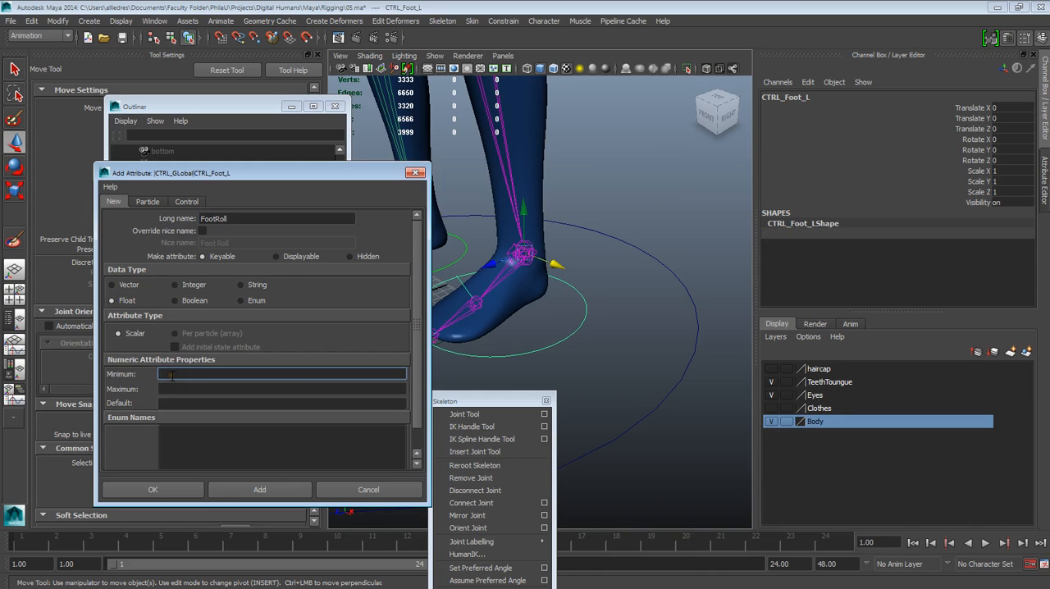
click(177, 388)
click(170, 402)
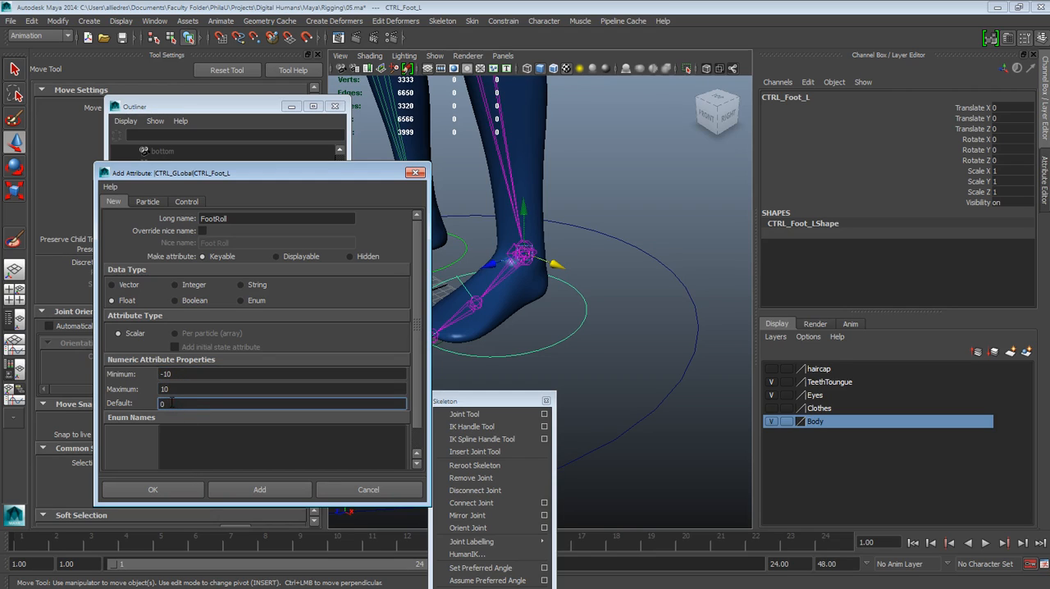
click(232, 492)
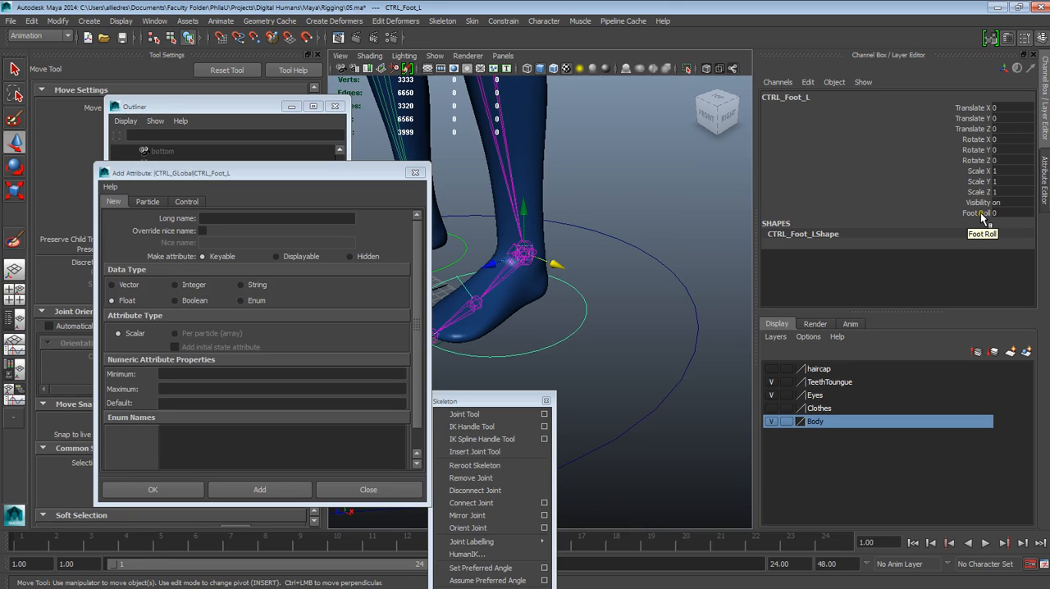
Step: Add a ToeRoll attribute to CTRL_Foot_L with minimum -10, maximum 10 and default 0, and close the Add Attribute dialog
click(261, 219)
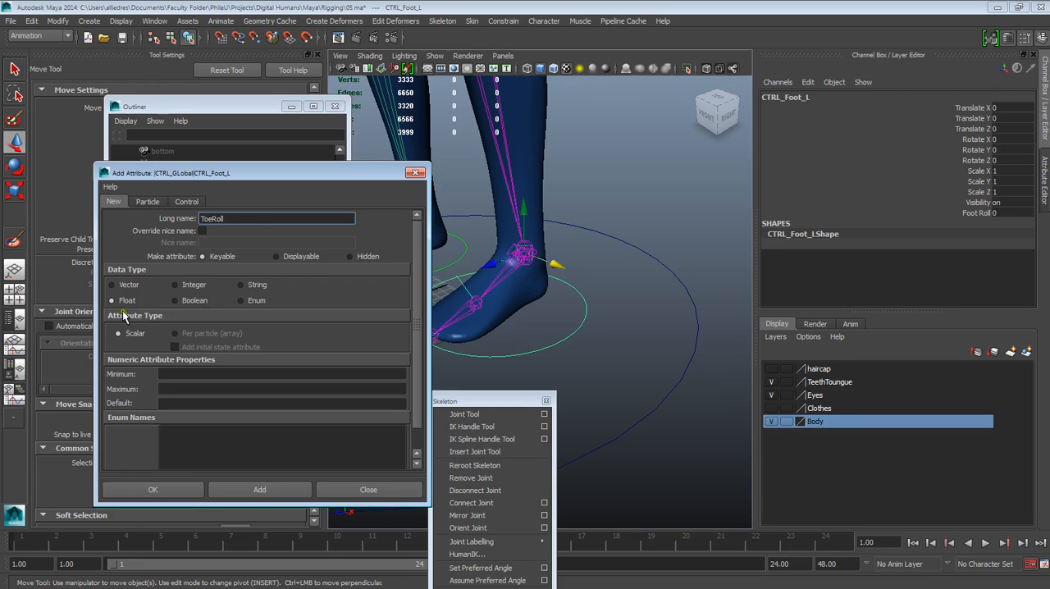
click(174, 374)
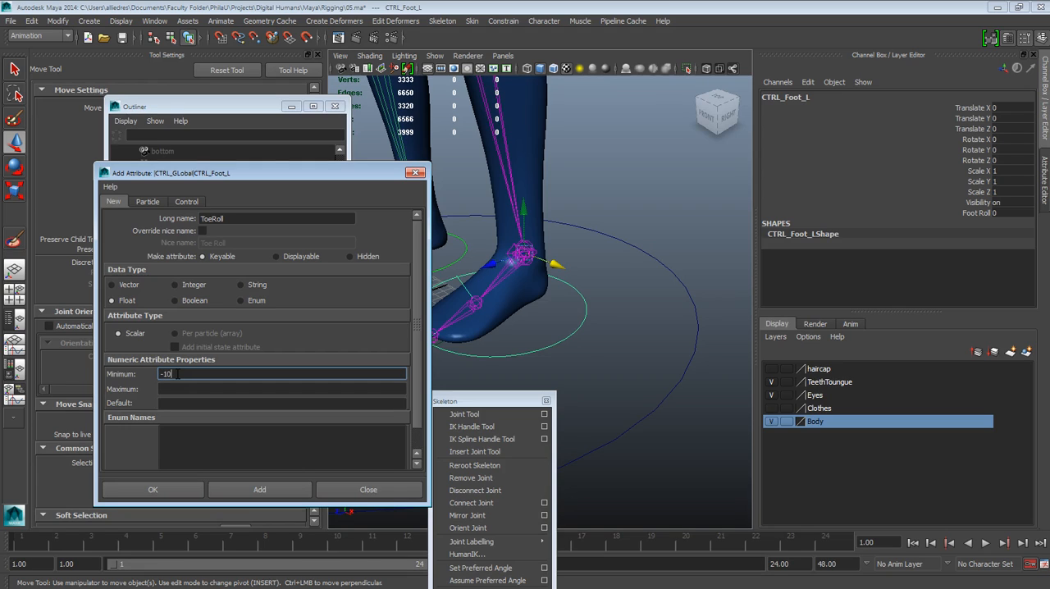
click(185, 390)
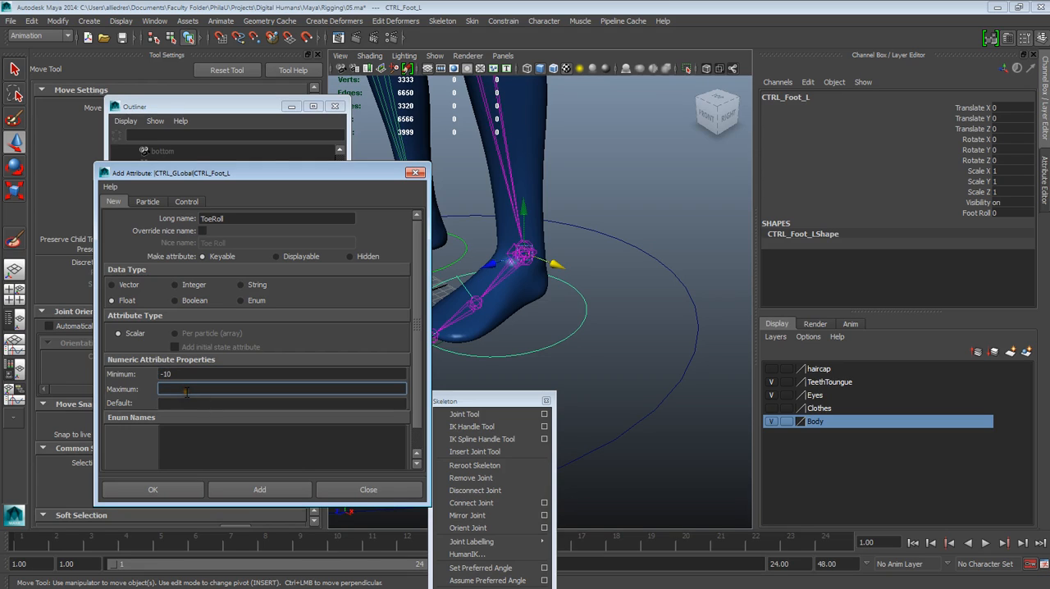
click(202, 403)
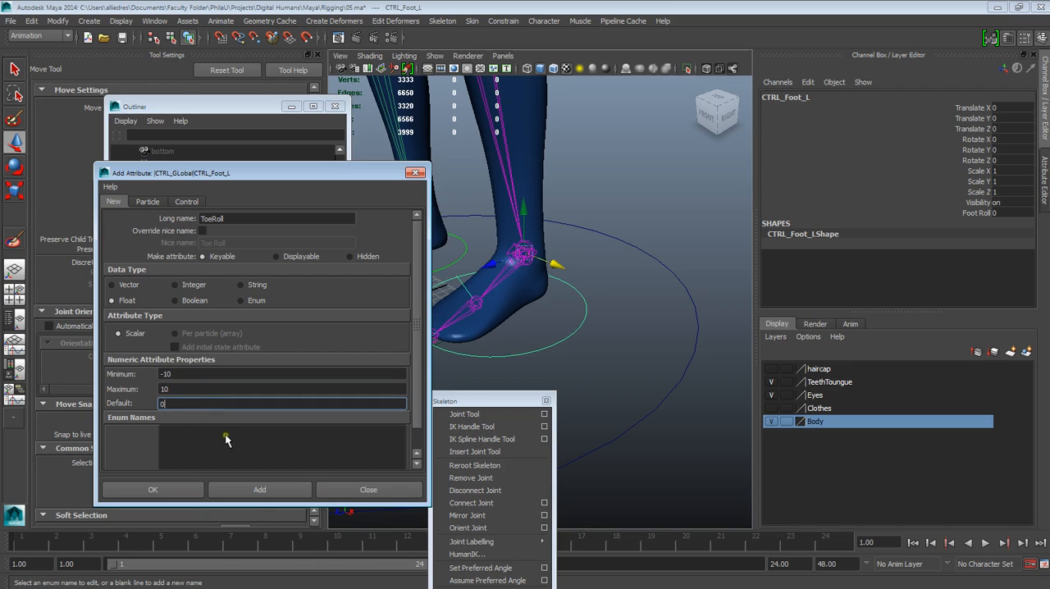
click(259, 489)
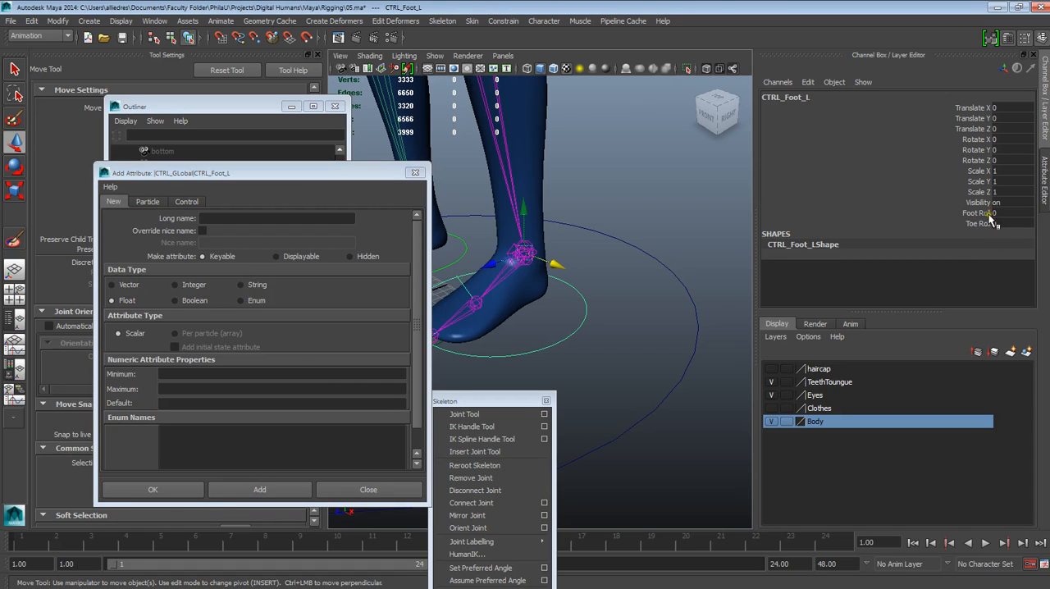
click(408, 175)
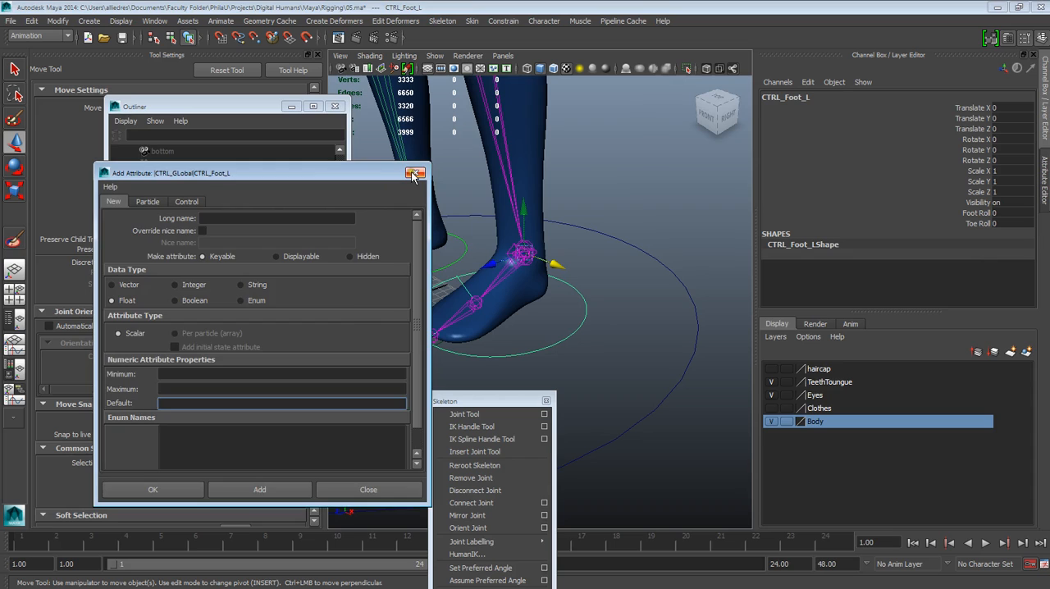
click(414, 174)
Step: Try scrubbing the Foot Roll attribute of CTRL_Foot_L in the viewport, undo the change and clear the selection
click(976, 213)
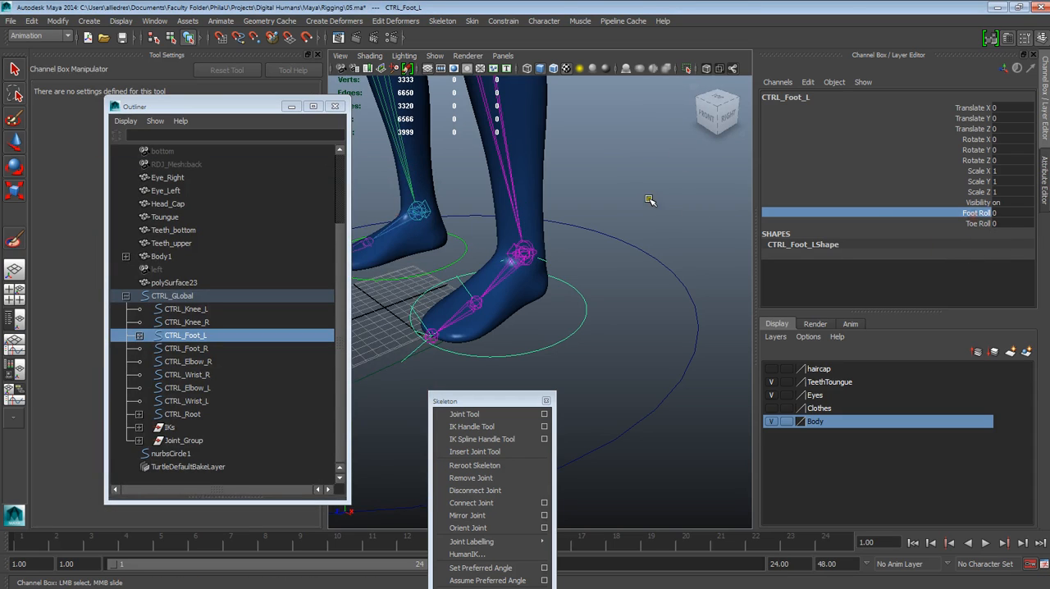
middle_drag(695, 206, 698, 206)
key(ctrl+z)
key(w)
click(665, 197)
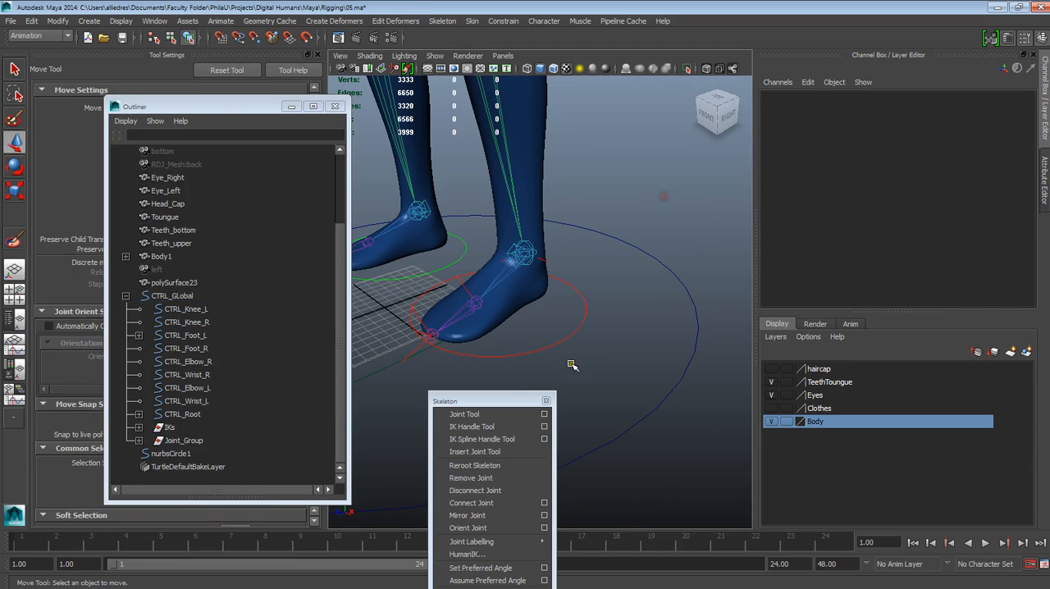
Step: Close the floating Skeleton menu and tear off the Set Driven Key commands, placing them at the viewport's upper right corner
click(546, 400)
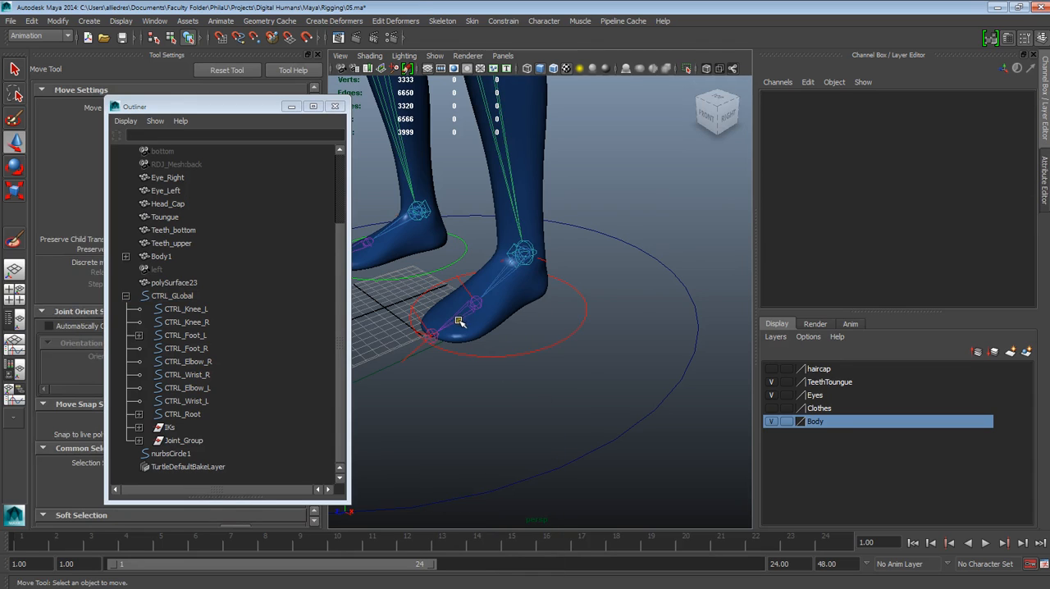
click(492, 357)
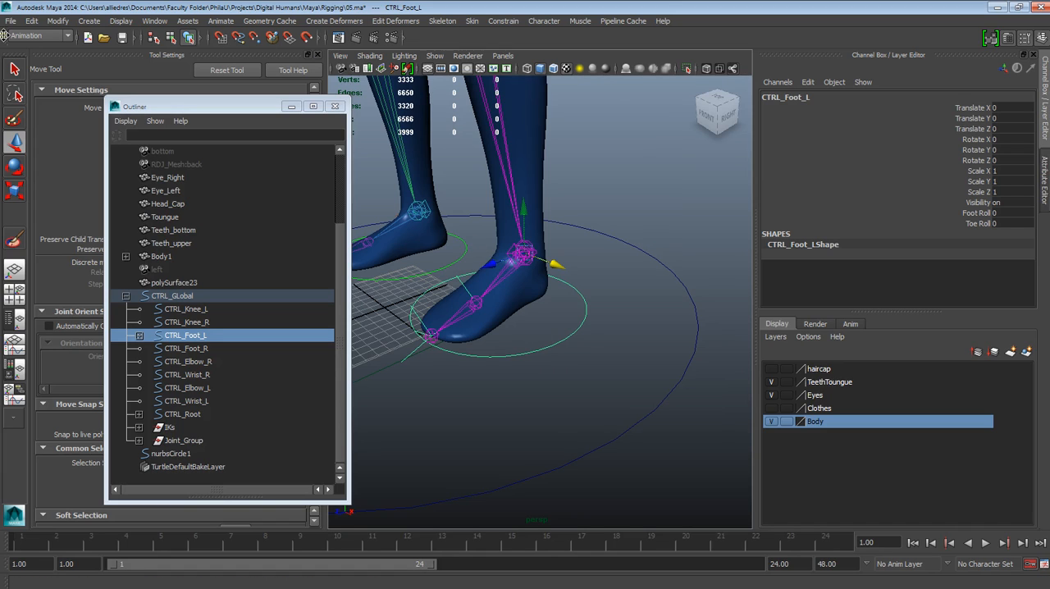
click(229, 22)
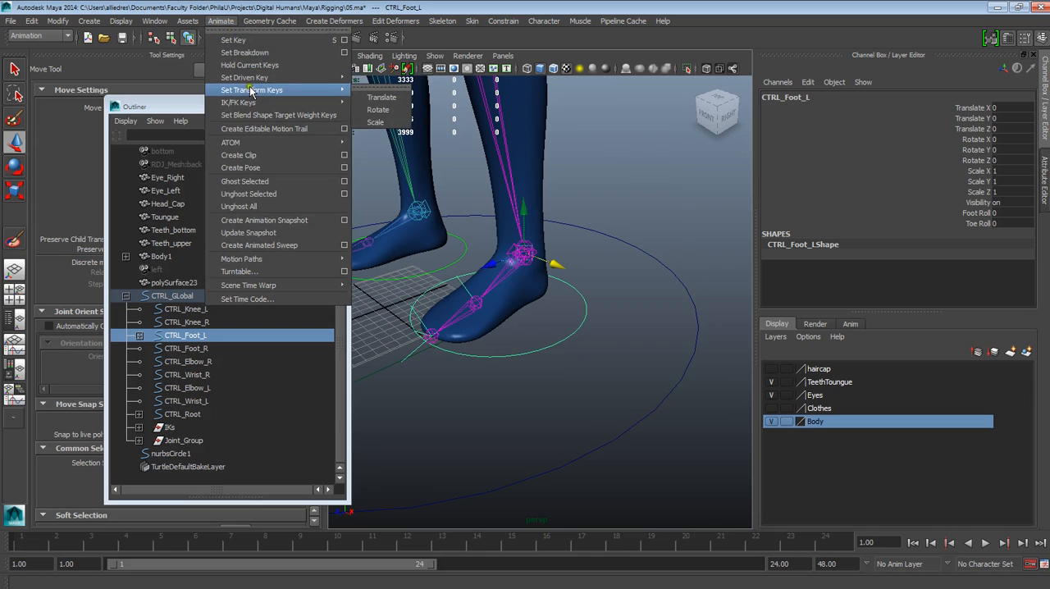
mouse_move(250, 84)
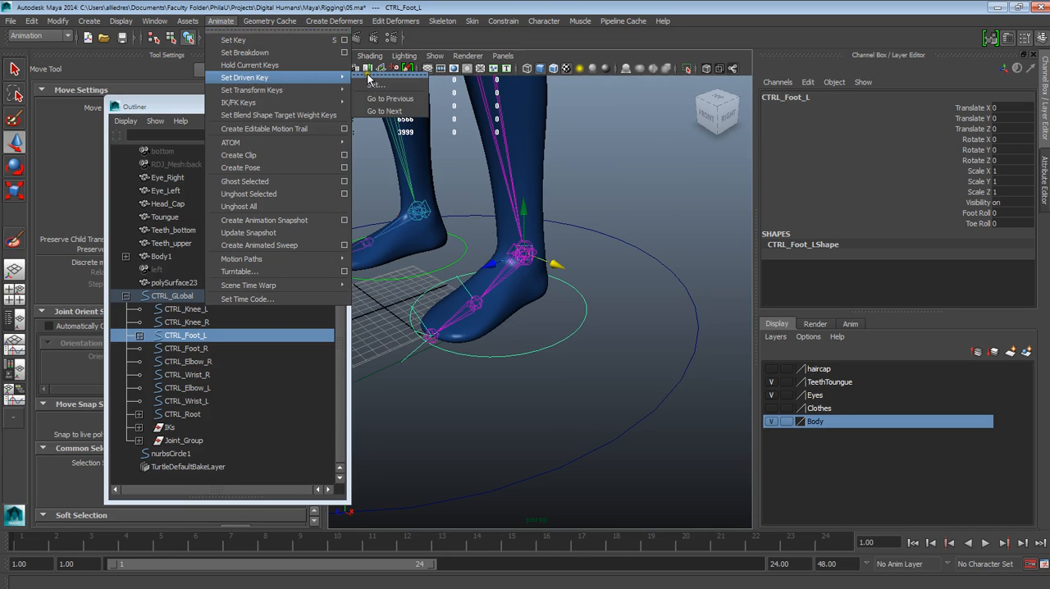
click(369, 76)
drag(381, 61, 754, 82)
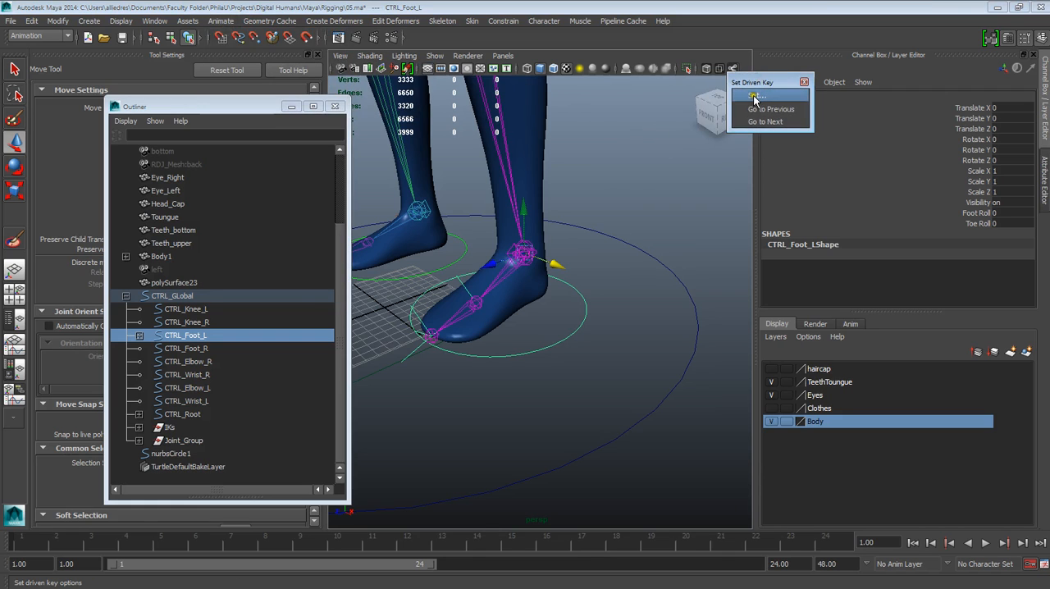
Step: Open the Set Driven Key window with nothing selected in the scene, so that no object is loaded as driven
click(754, 96)
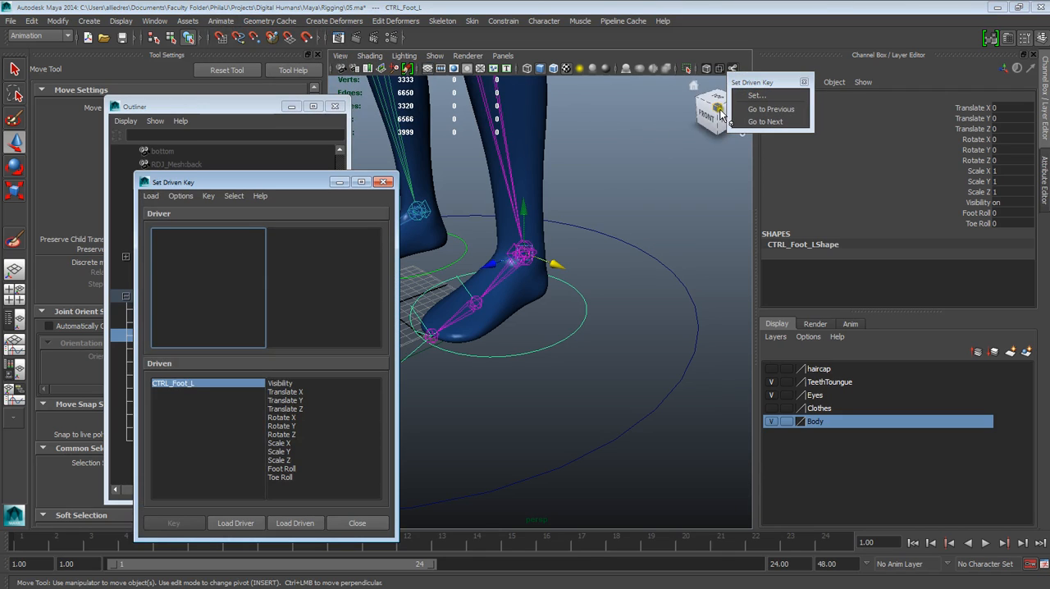
click(383, 183)
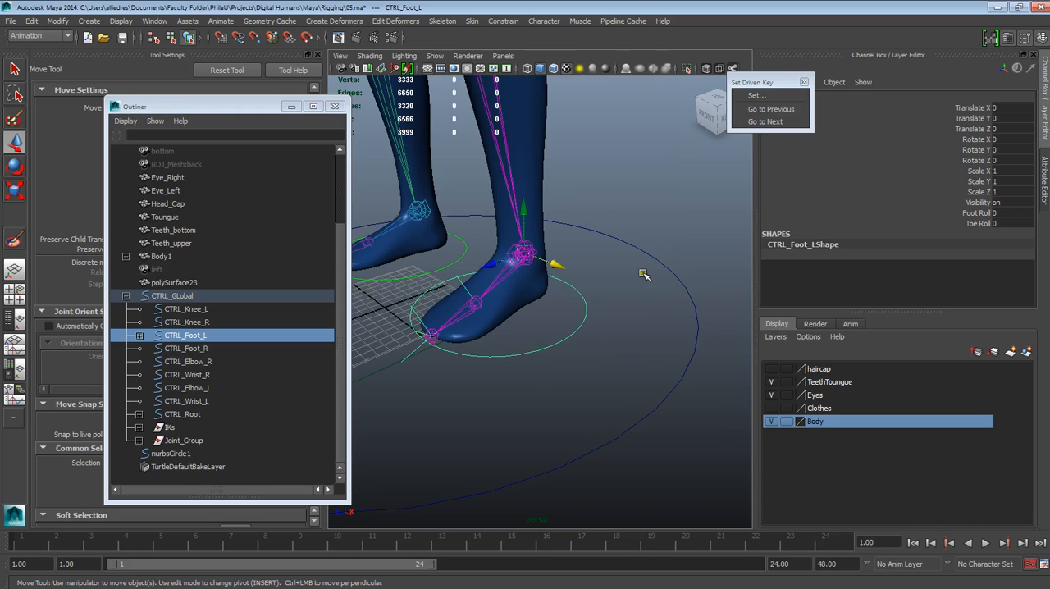
click(672, 253)
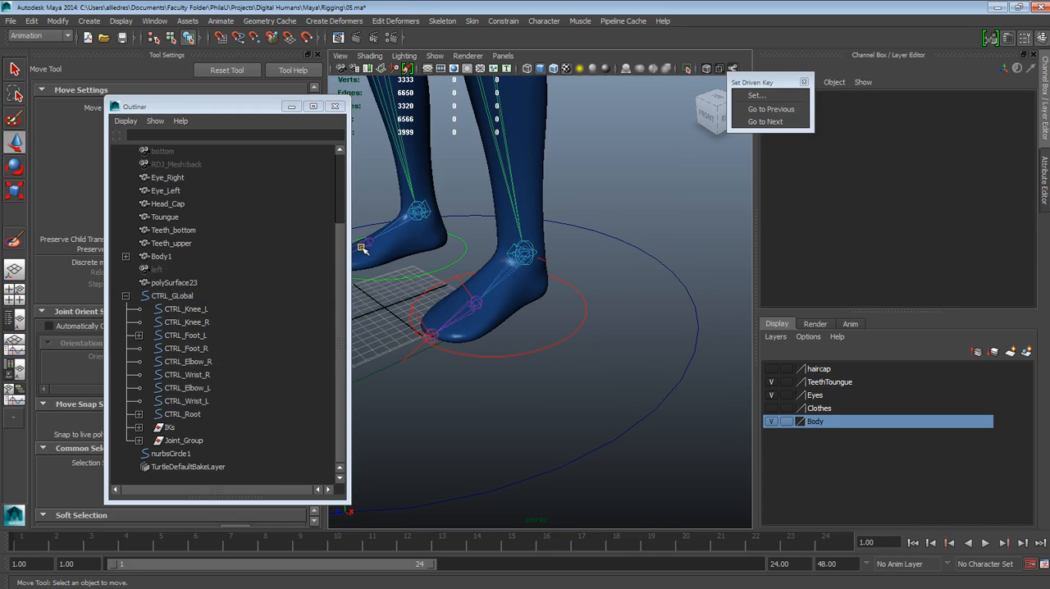
drag(754, 82, 773, 77)
click(772, 91)
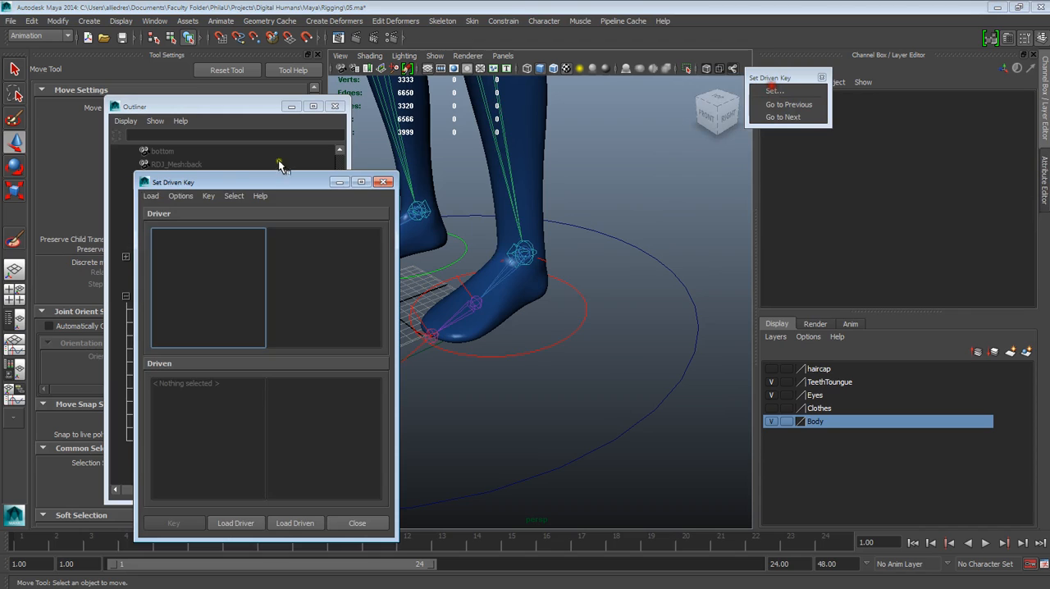
Step: Move the Set Driven Key window clear of the left foot and select the CTRL_Foot_L circle around it
drag(241, 187, 220, 170)
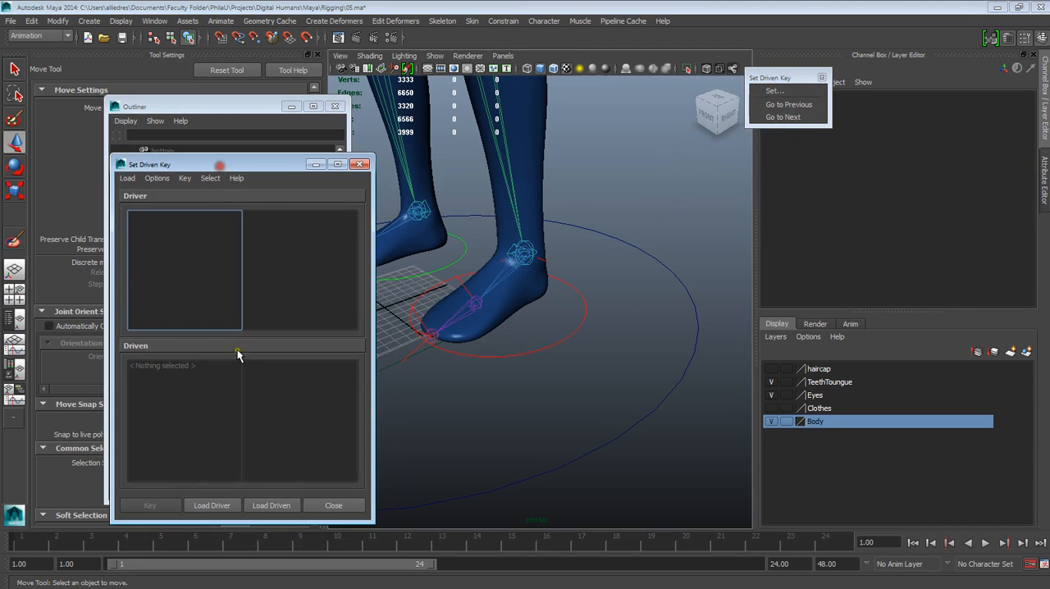
click(487, 356)
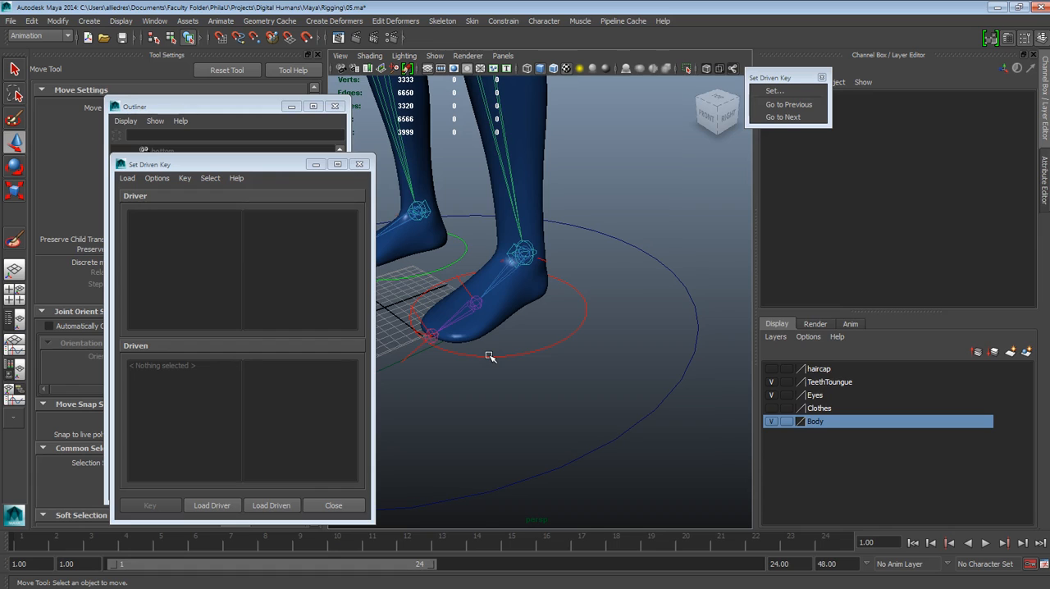
drag(251, 165, 191, 154)
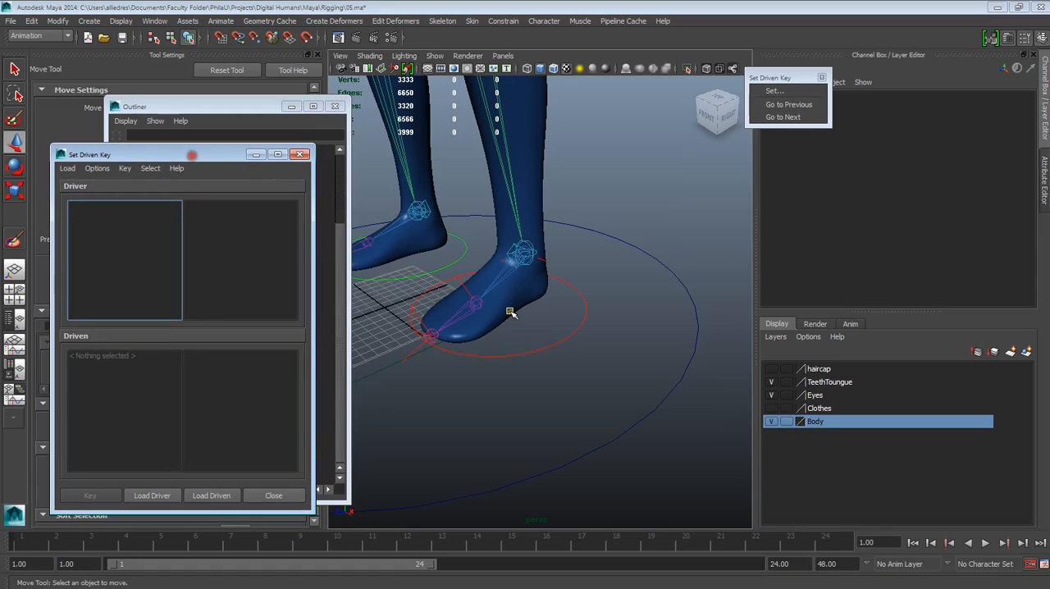
click(555, 346)
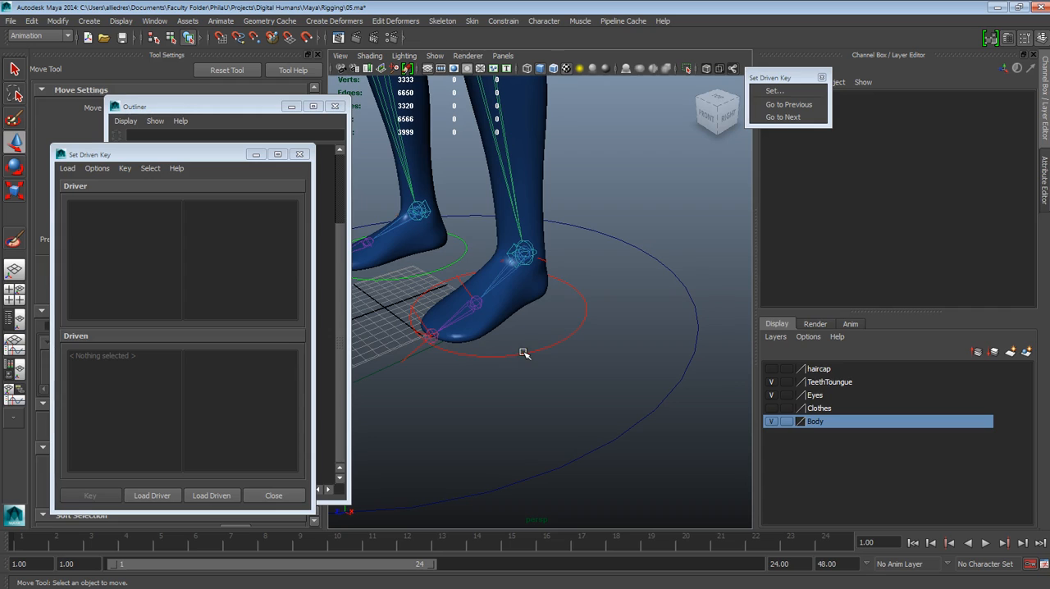
click(98, 219)
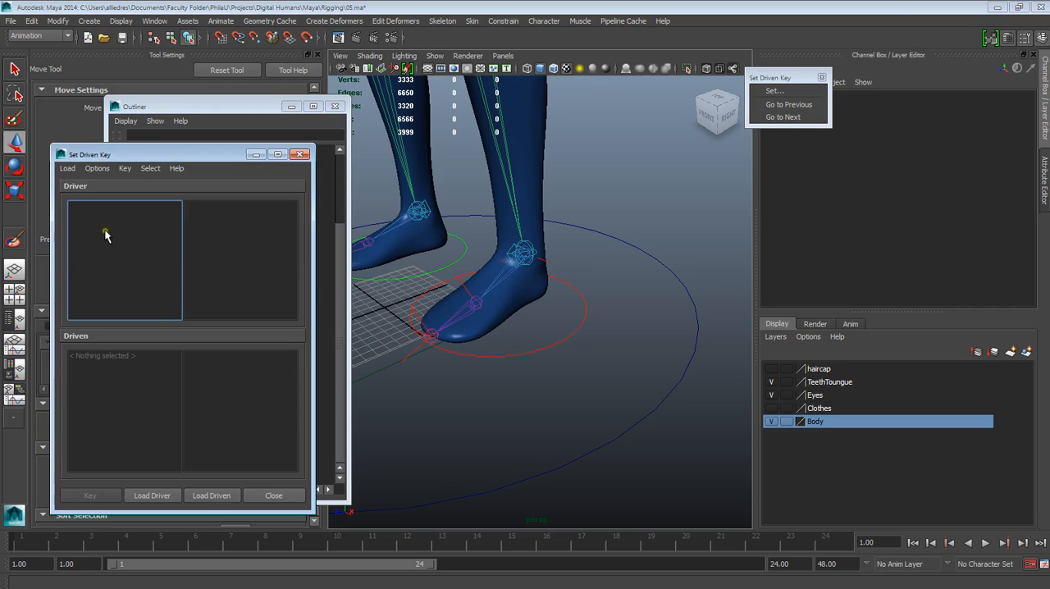
click(575, 329)
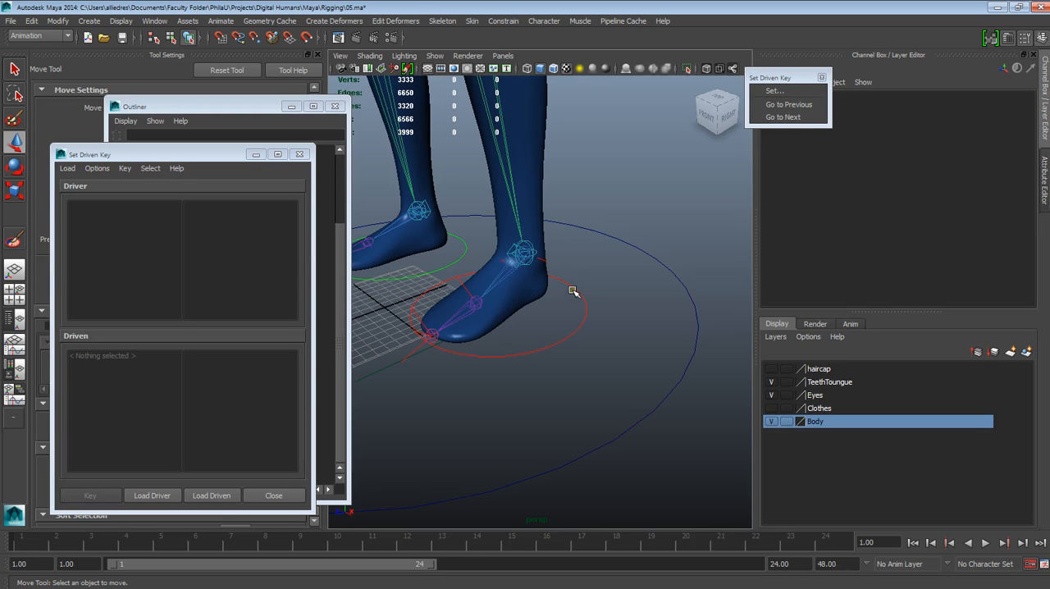
click(577, 310)
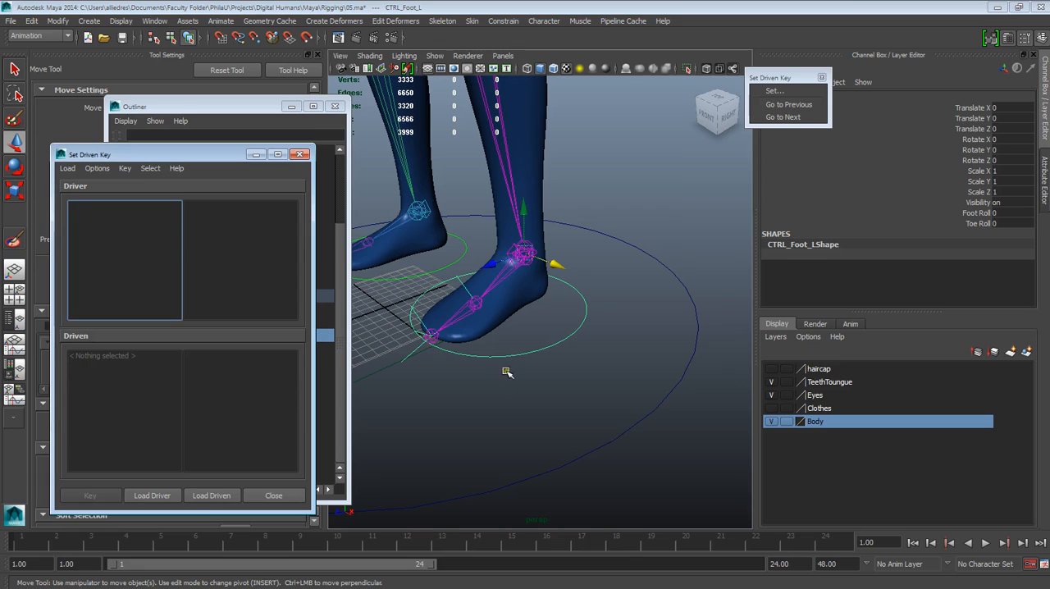
Step: Rearrange the Outliner and the Set Driven Key window so both sit beside the left foot without covering it
drag(205, 152, 742, 223)
drag(195, 110, 123, 112)
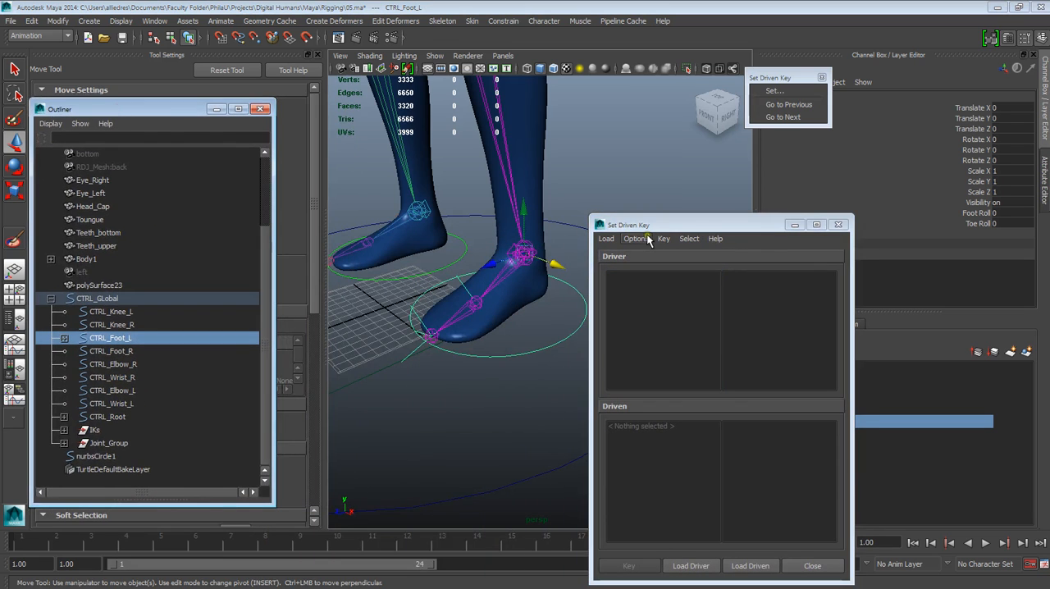
drag(631, 217, 112, 161)
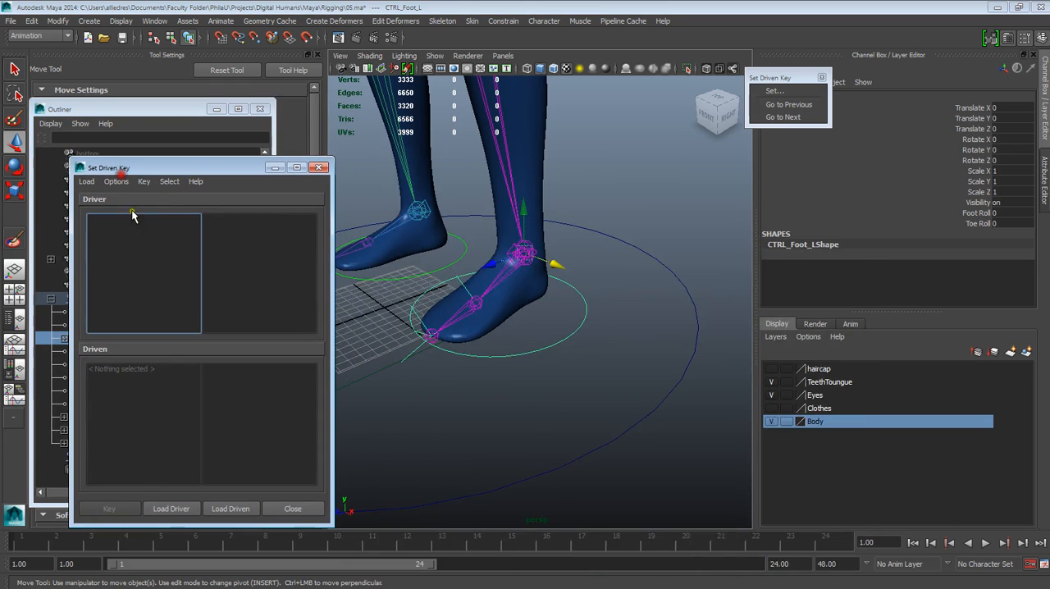
Step: Load CTRL_Foot_L as the driver in Set Driven Key and choose its Foot Roll attribute
click(573, 291)
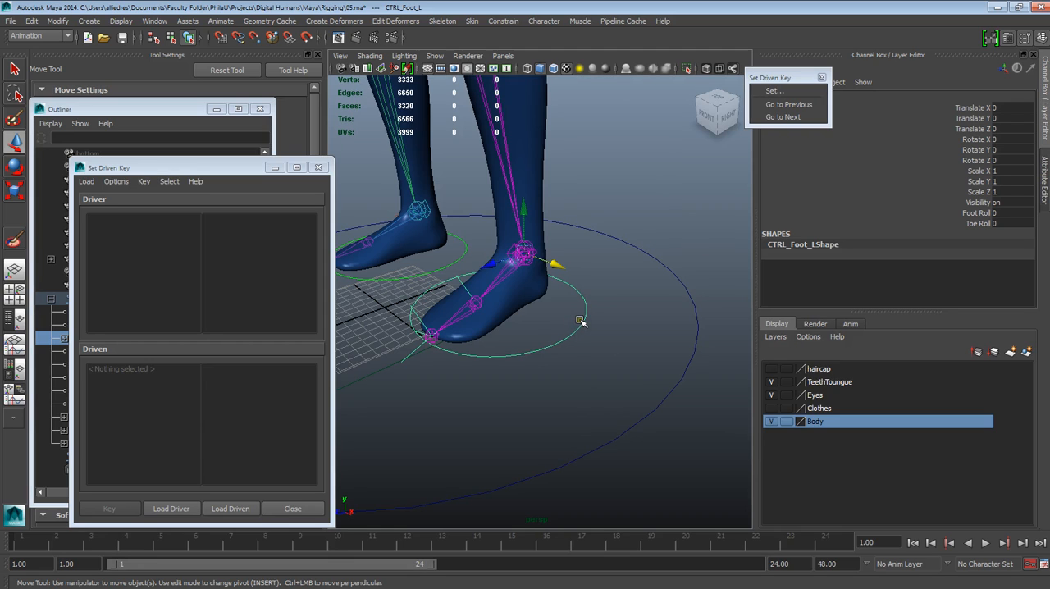
click(171, 508)
click(170, 509)
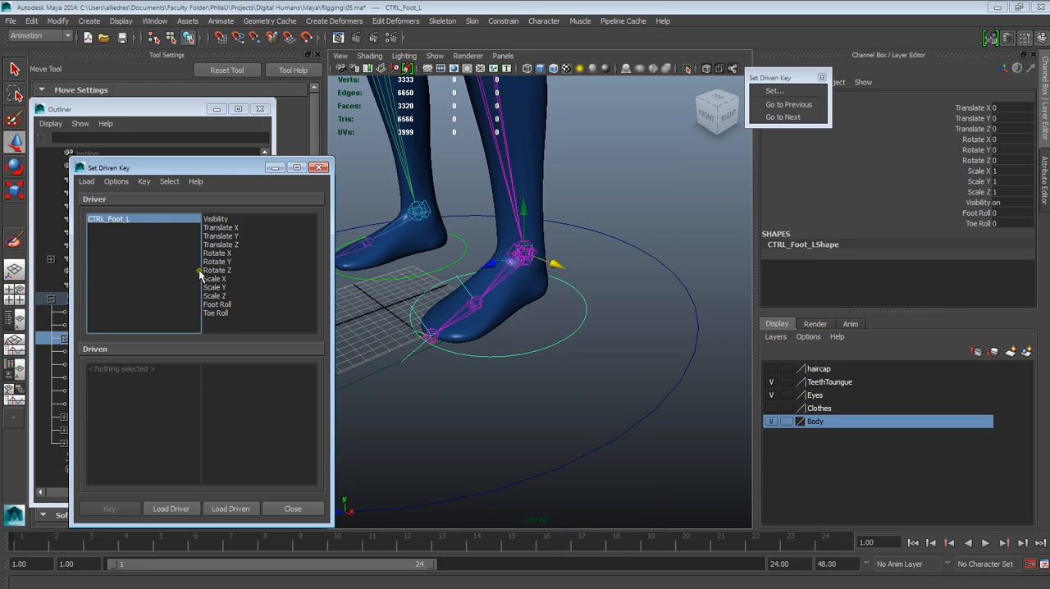
click(224, 306)
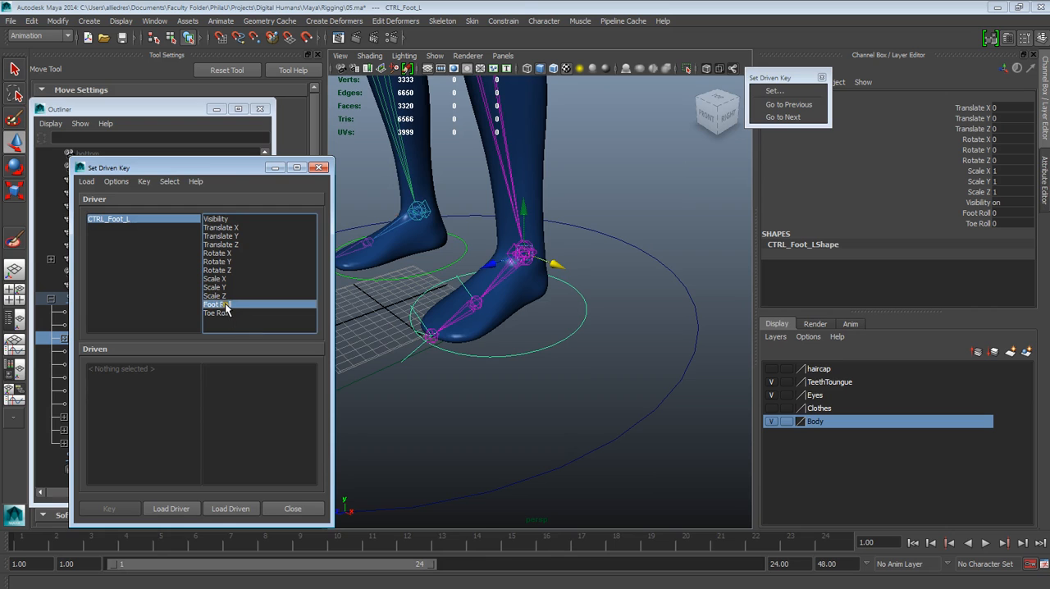
Step: Move the Set Driven Key window off the foot and expand CTRL_Foot_L in the Outliner down to the children of group_Heel_L
drag(243, 170, 850, 168)
click(600, 264)
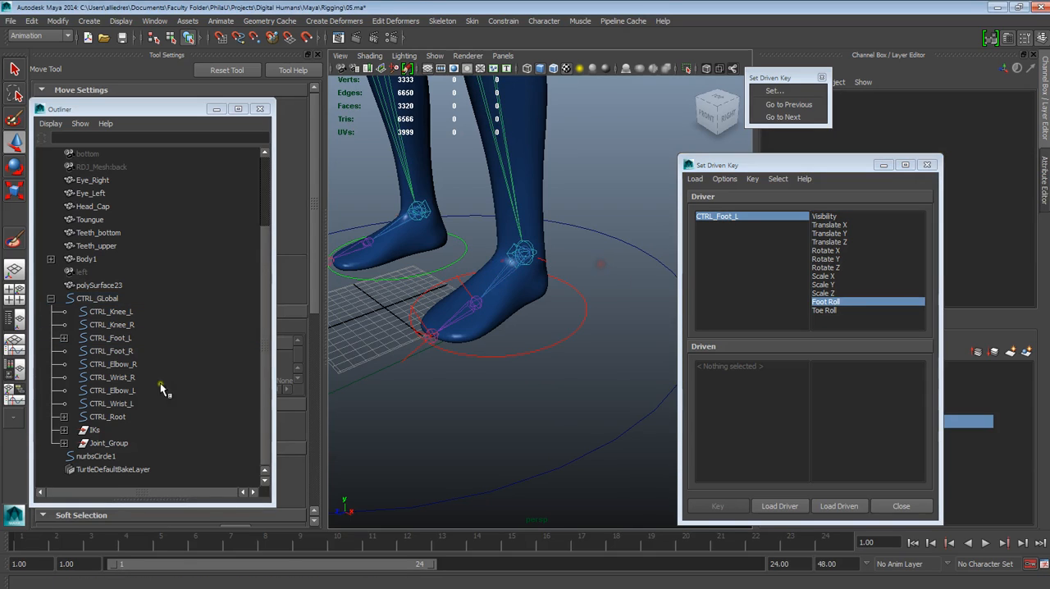
click(107, 338)
click(65, 338)
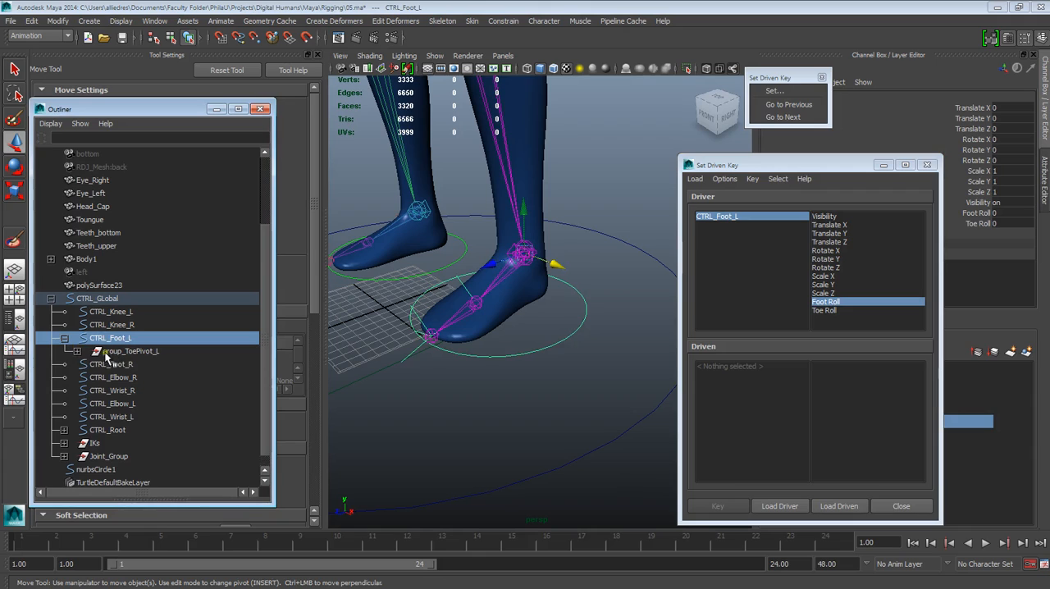
click(76, 350)
click(88, 364)
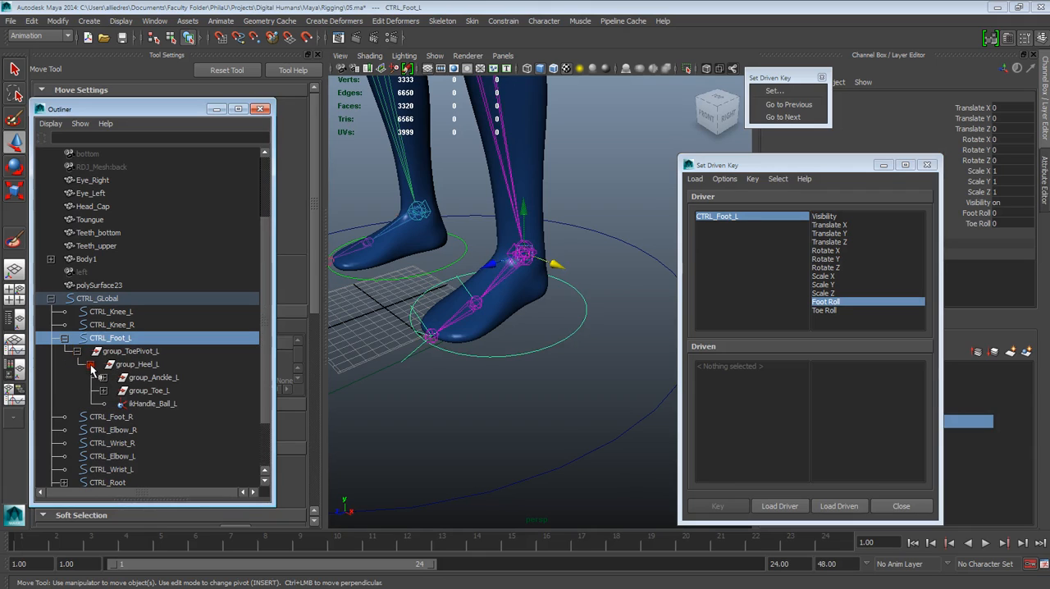
Step: Try rotating group_ToePivot_L about X to check how the left foot pivots on its toe tip, and undo the rotation
alt+drag(527, 425, 507, 421)
click(515, 408)
click(138, 351)
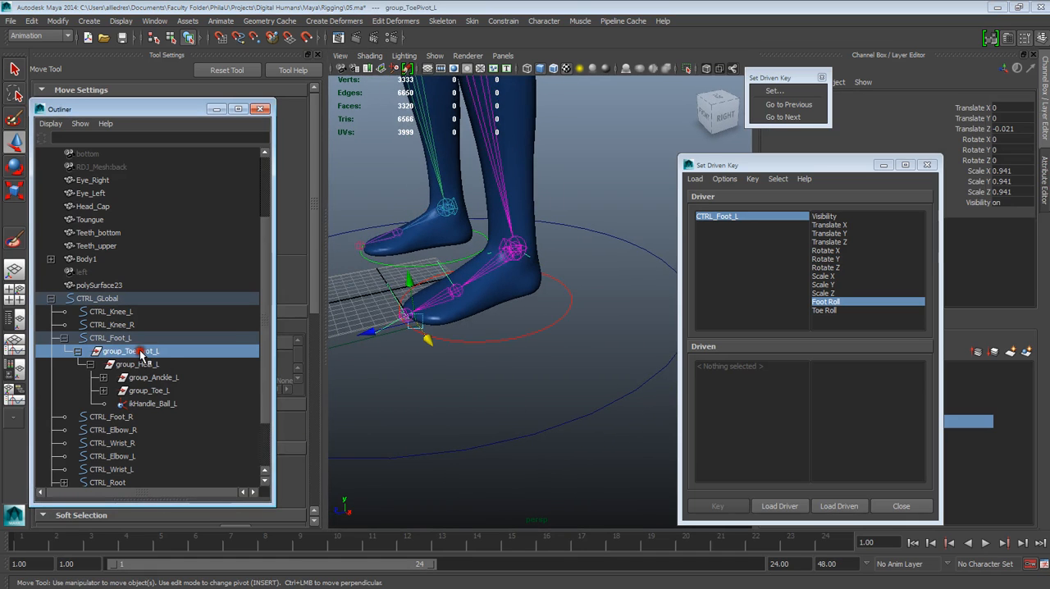
click(13, 171)
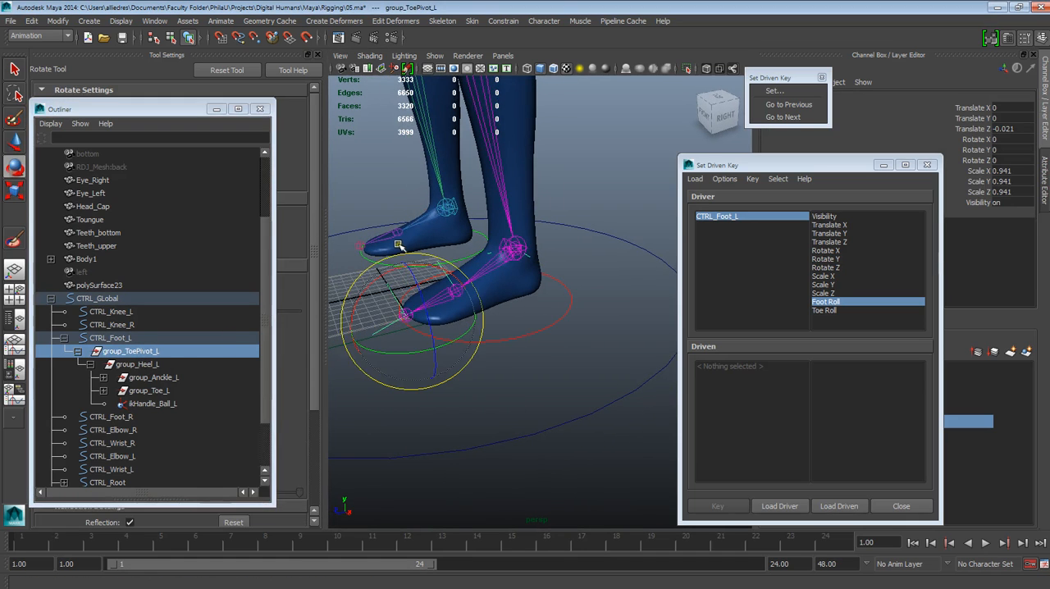
drag(392, 273, 355, 283)
key(ctrl+z)
Step: Try rotating group_Heel_L about X to check how the foot pivots on the heel, and undo the rotation
click(143, 367)
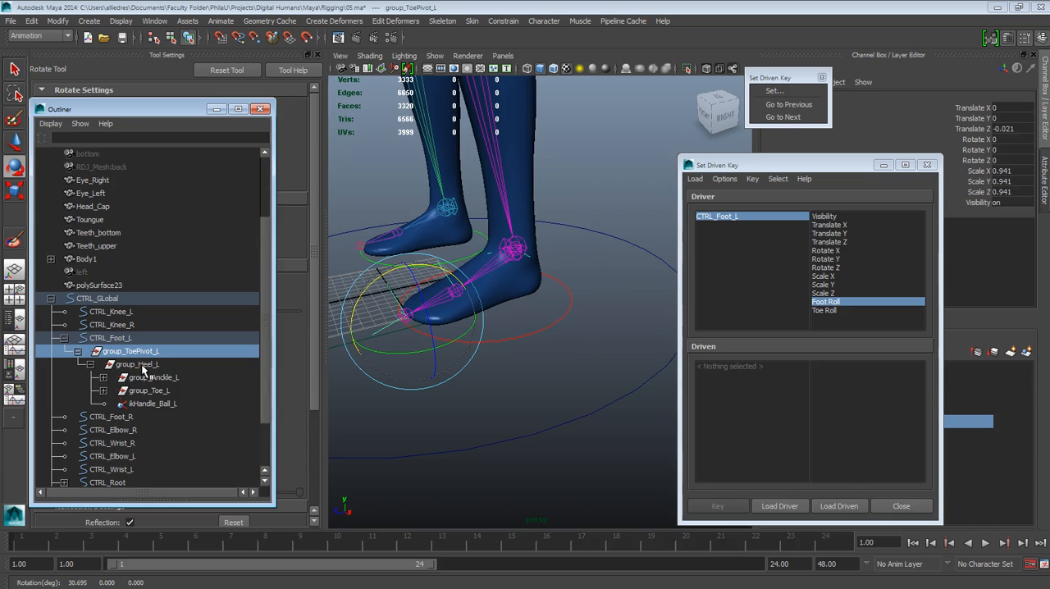
click(141, 366)
mouse_move(492, 238)
mouse_down()
mouse_move(523, 216)
mouse_move(498, 237)
mouse_up()
key(ctrl+z)
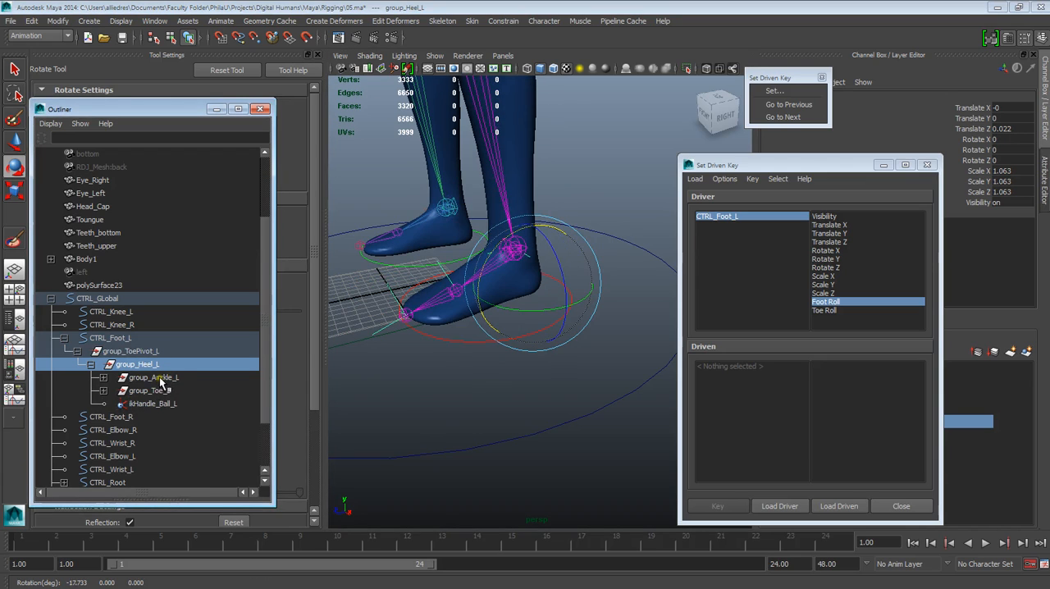
Step: Try rotating group_Anckle_L and group_Toe_L in turn to check their pivots at the ball of the foot, undoing each rotation
click(160, 380)
drag(411, 250, 421, 274)
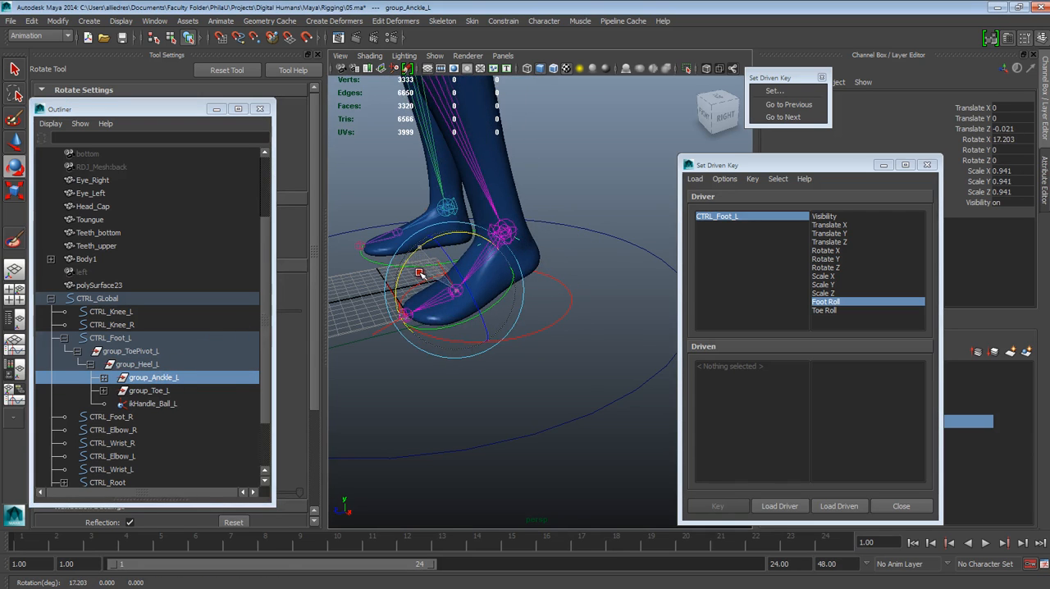
key(ctrl+z)
click(152, 391)
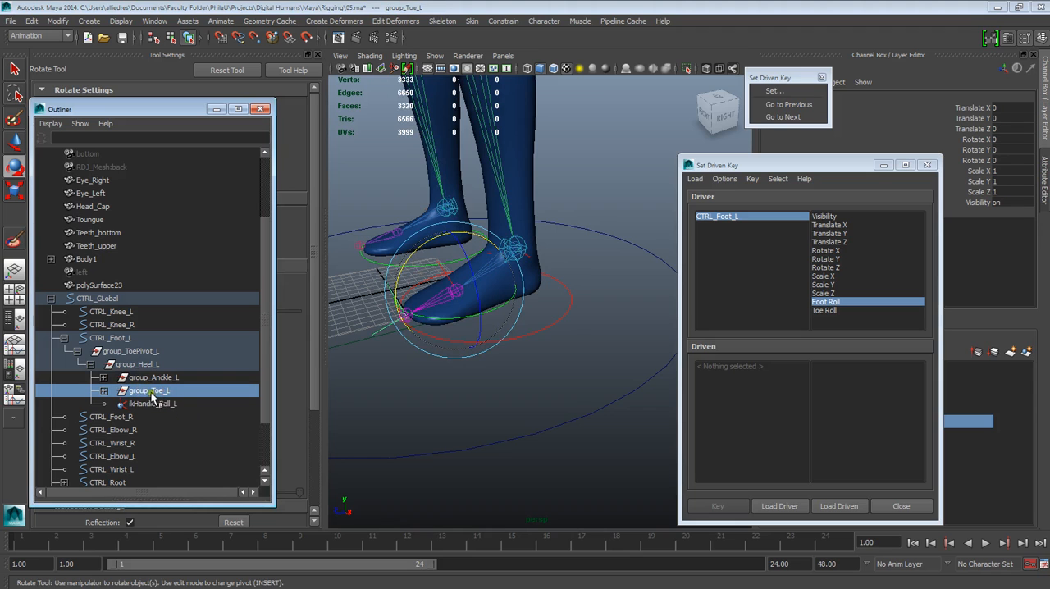
drag(408, 279, 426, 222)
key(ctrl+z)
Step: Shift the Set Driven Key window closer to the left foot and reselect group_Toe_L in the Outliner
click(806, 177)
drag(805, 165, 761, 167)
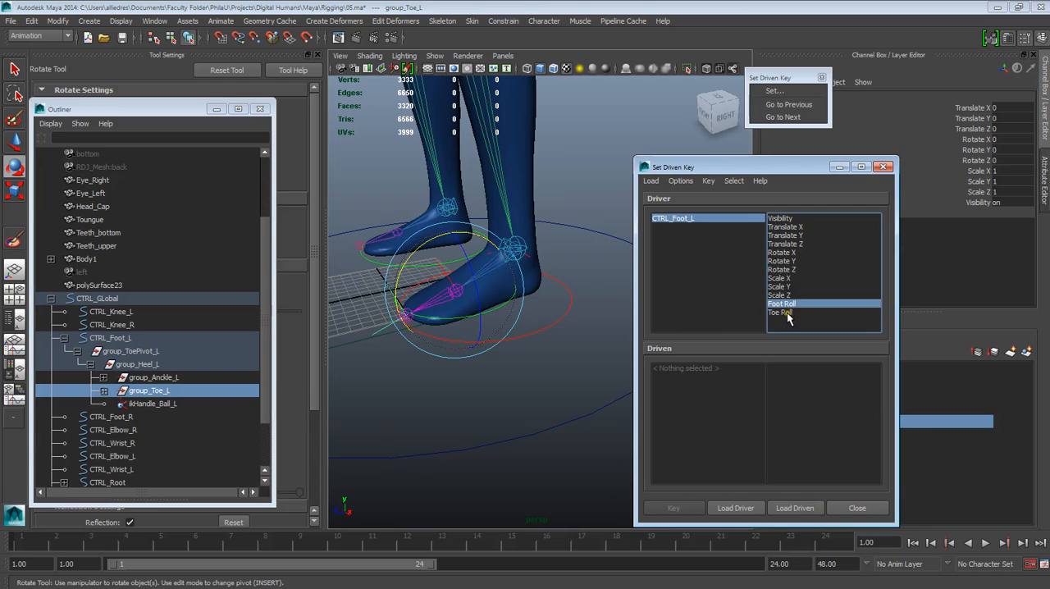
click(146, 392)
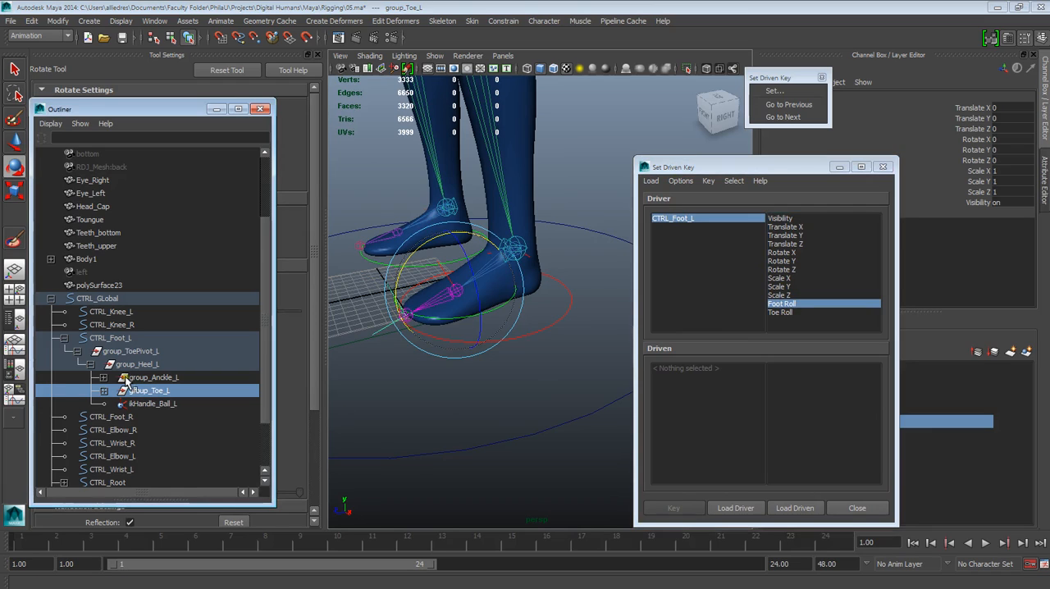
Step: Repeat the trial X rotations on group_ToePivot_L, group_Heel_L and group_Anckle_L one after another, undoing each one
click(134, 351)
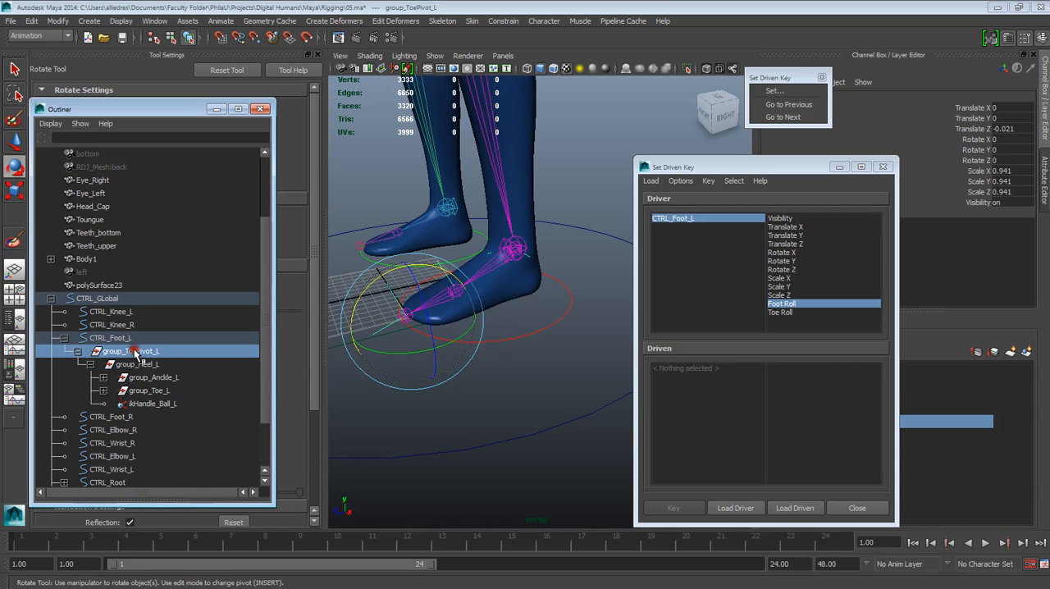
drag(378, 287, 347, 284)
key(ctrl+z)
click(141, 364)
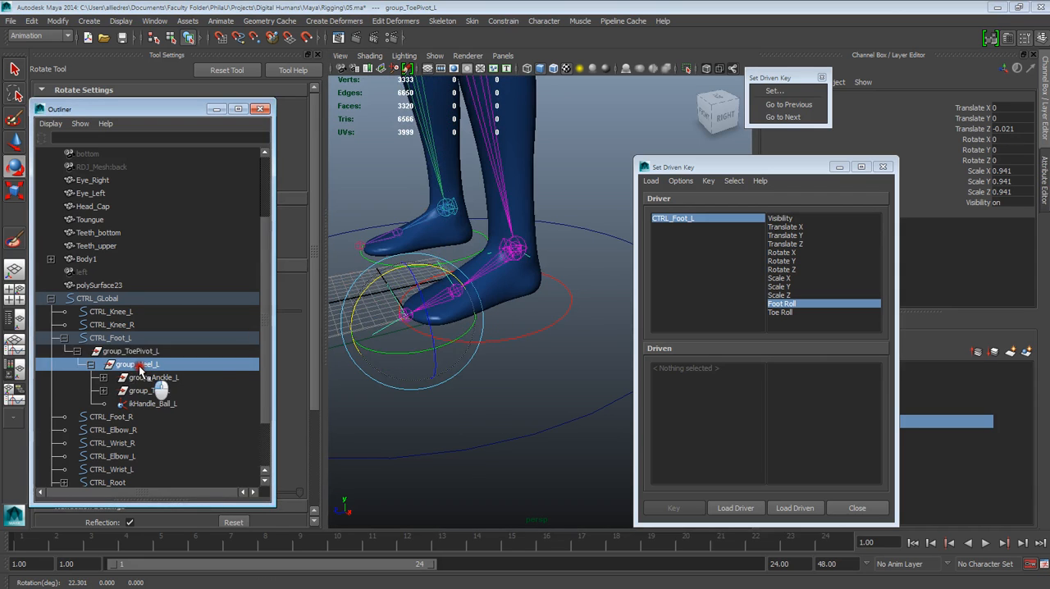
mouse_move(492, 254)
mouse_down()
mouse_move(520, 227)
mouse_move(498, 239)
mouse_up()
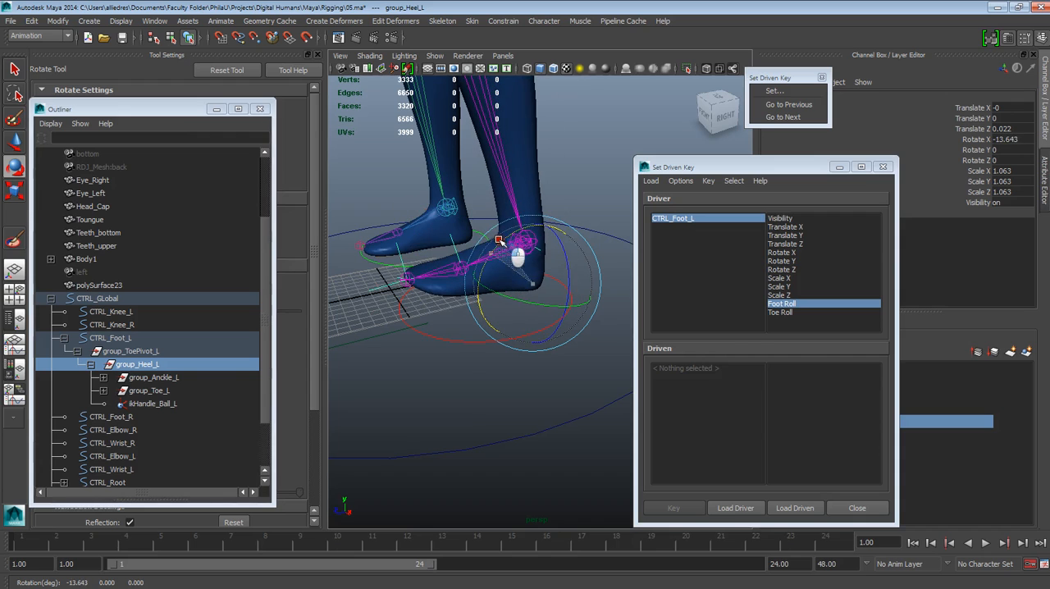
key(ctrl+z)
click(167, 377)
drag(423, 244, 387, 274)
key(ctrl+z)
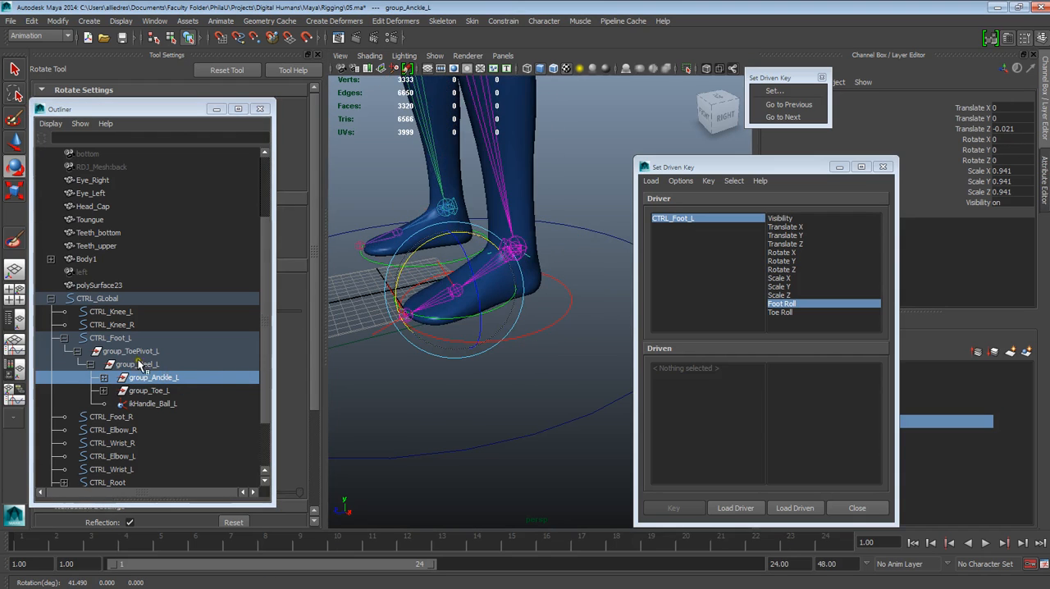
Step: Load group_ToePivot_L, group_Heel_L and group_Anckle_L together as driven objects and move the Set Driven Key window over the Outliner
click(131, 353)
ctrl+click(136, 364)
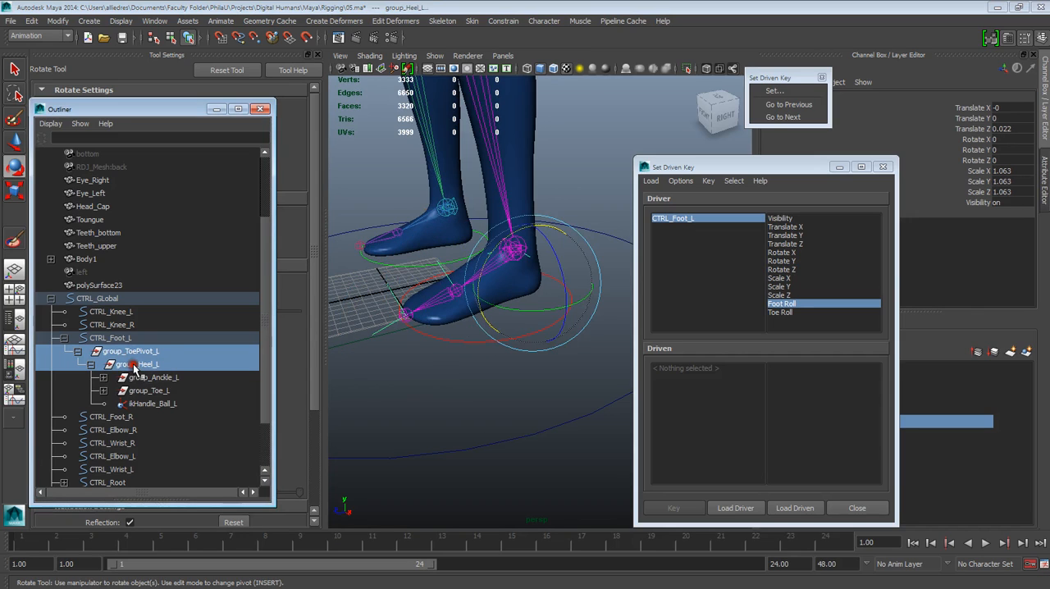
ctrl+click(148, 377)
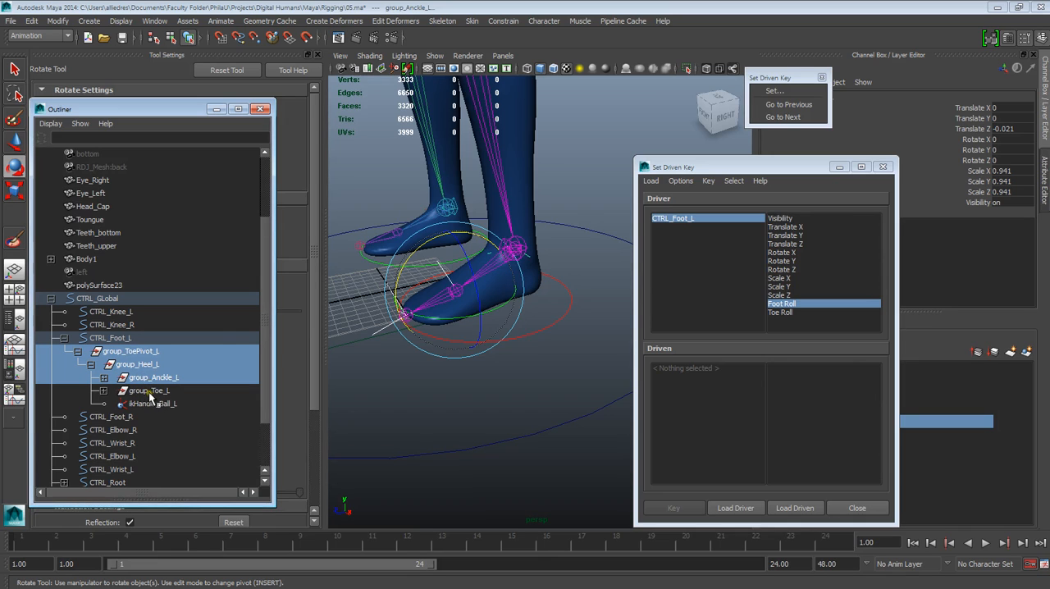
click(794, 509)
drag(718, 168, 147, 141)
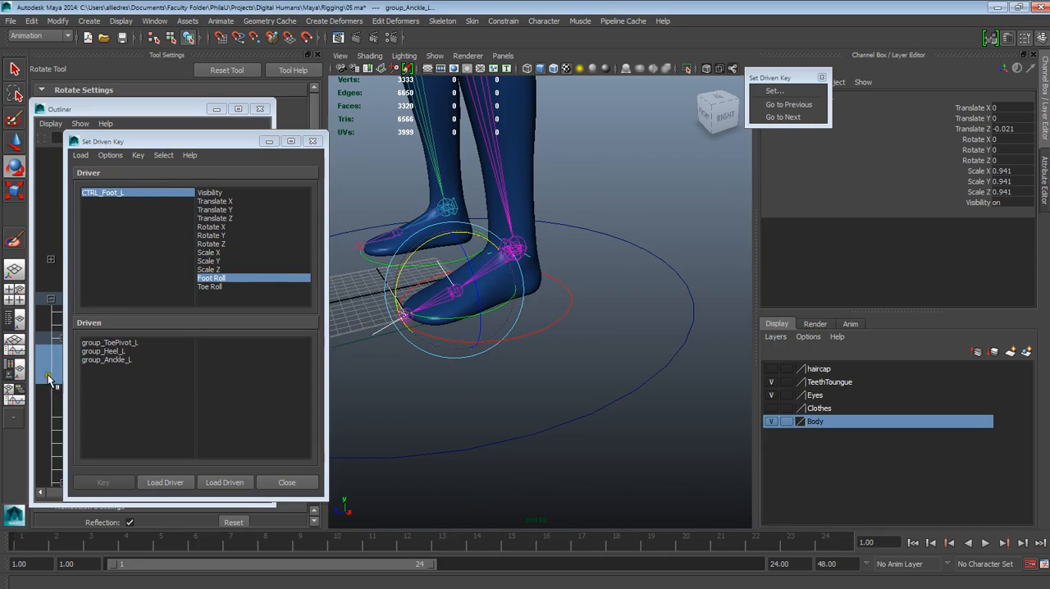
Step: Highlight all three driven groups in Set Driven Key and choose Rotate X as their driven attribute
drag(98, 342, 119, 360)
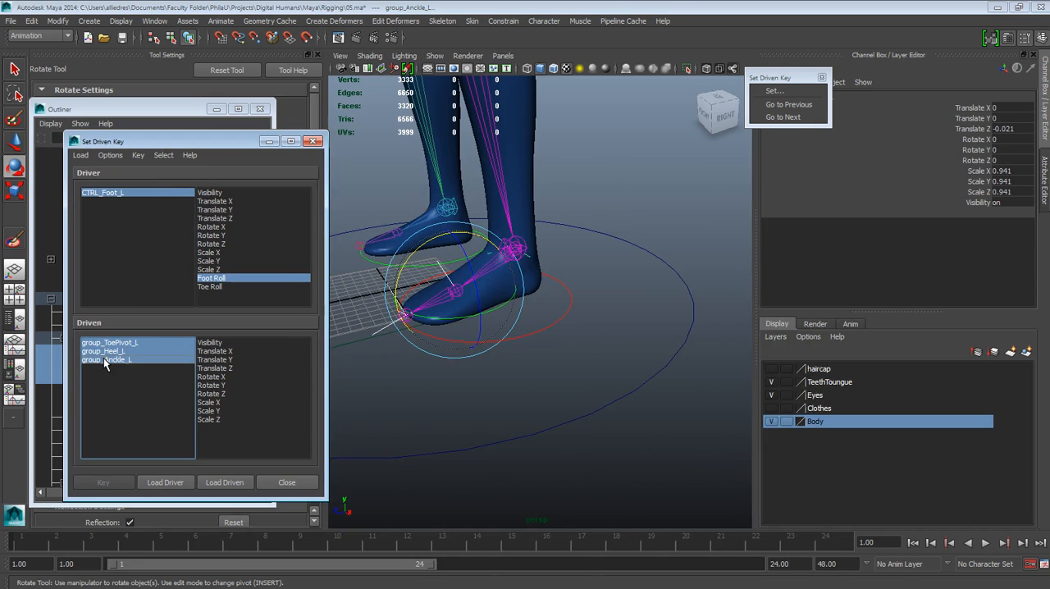
click(213, 377)
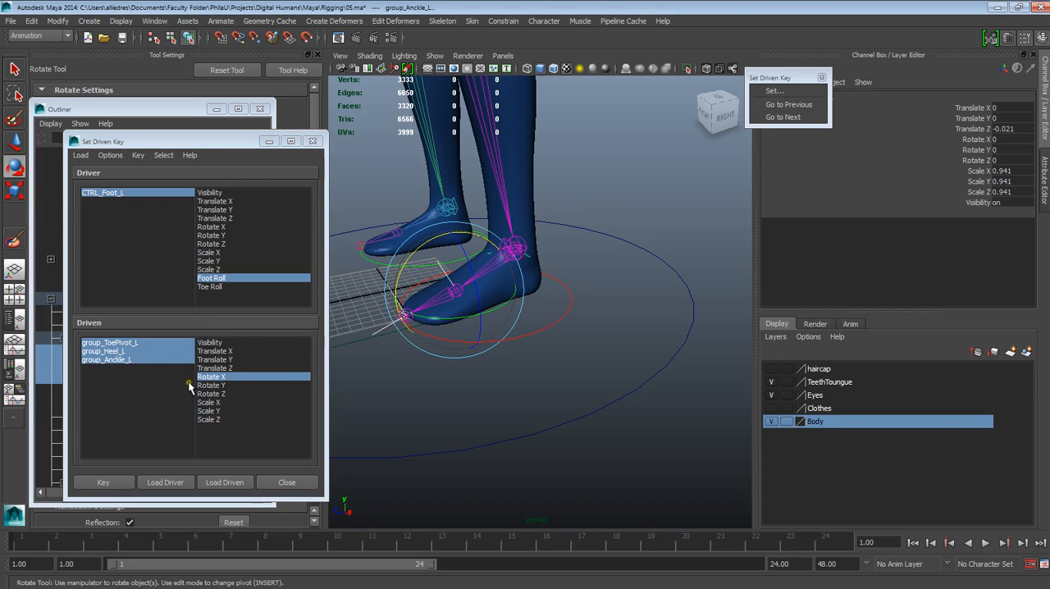
click(227, 377)
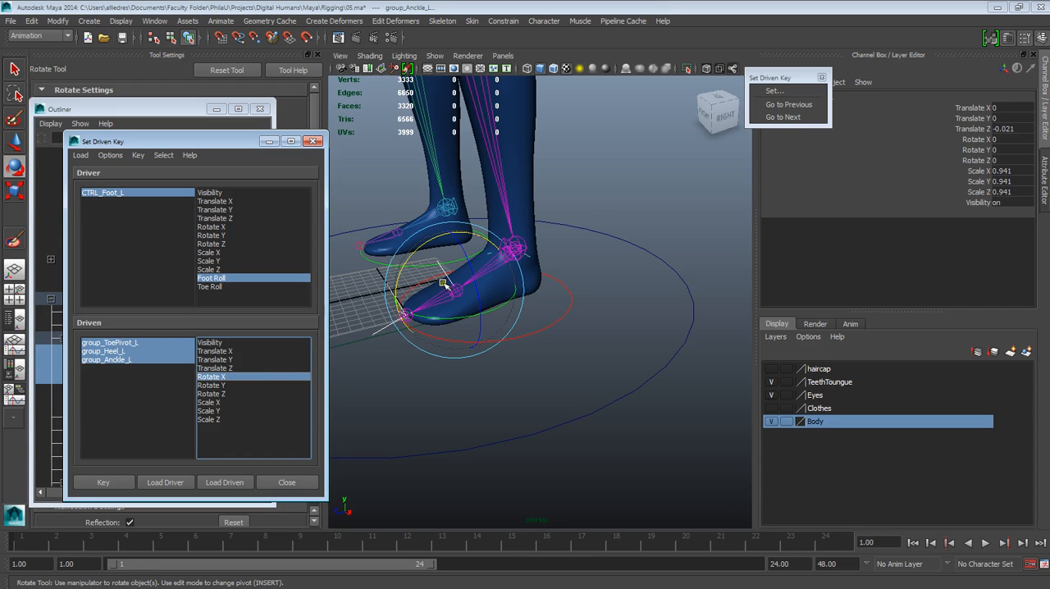
mouse_move(236, 145)
mouse_down()
mouse_move(557, 172)
mouse_move(258, 164)
mouse_move(209, 146)
mouse_move(374, 175)
mouse_move(339, 187)
mouse_move(308, 119)
mouse_move(249, 135)
mouse_up()
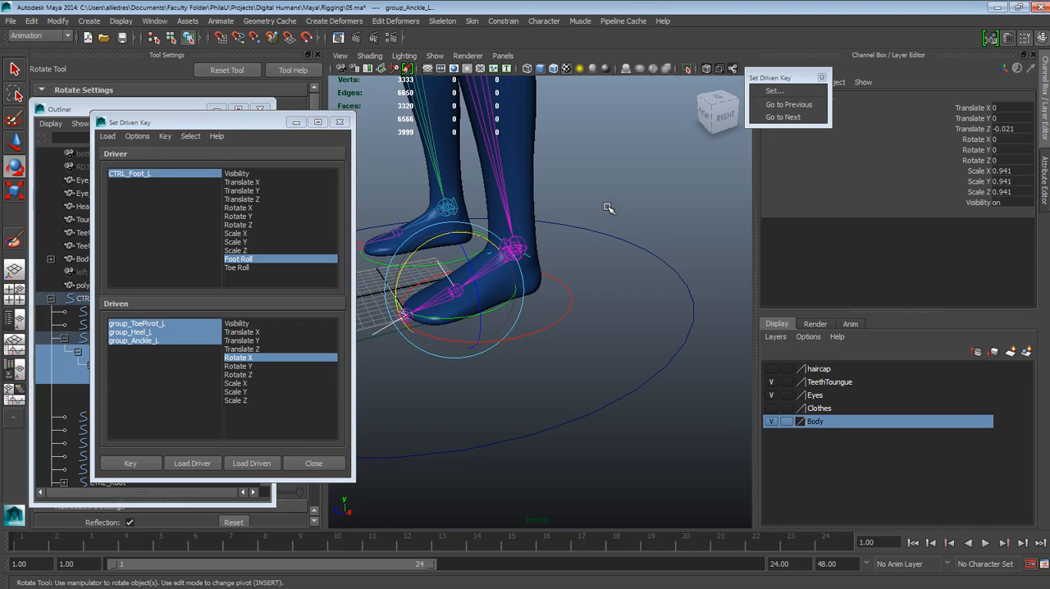
click(252, 361)
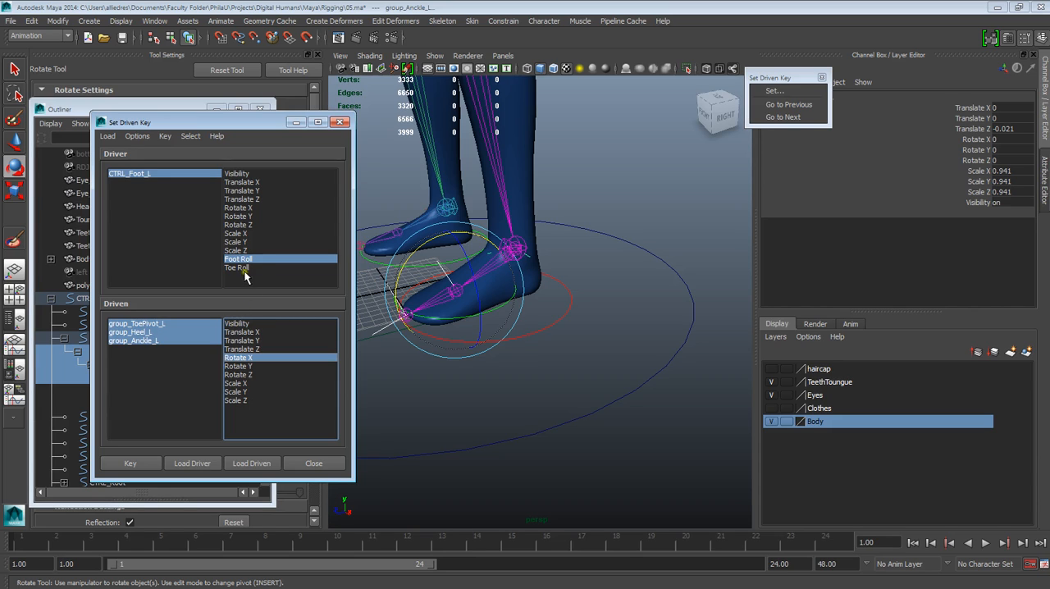
Step: Select the CTRL_Foot_L circle and key Rotate X of the three driven groups against Foot Roll in the neutral pose
click(486, 277)
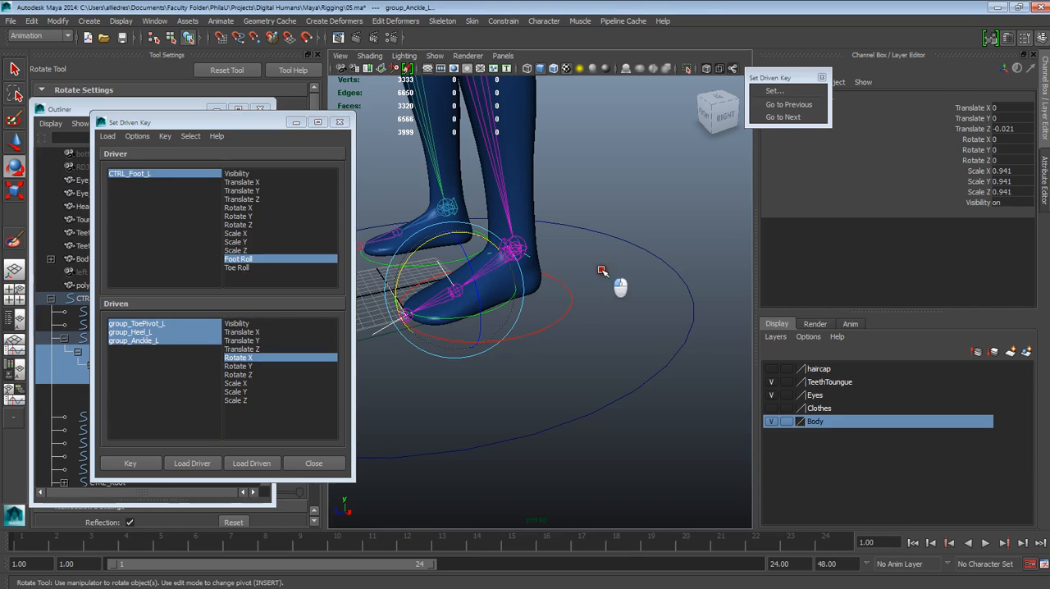
click(602, 271)
click(566, 294)
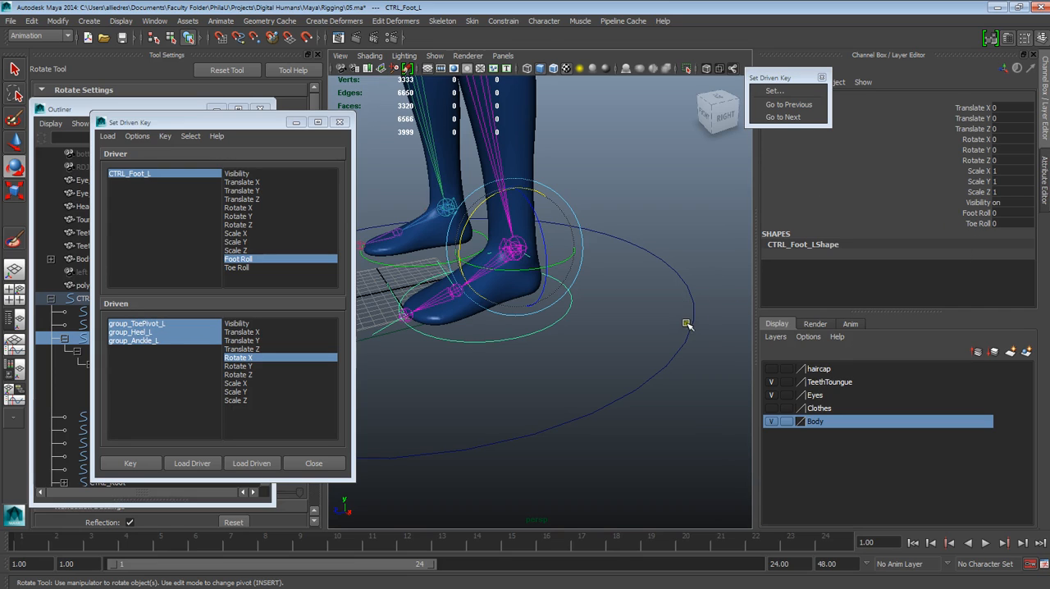
click(699, 251)
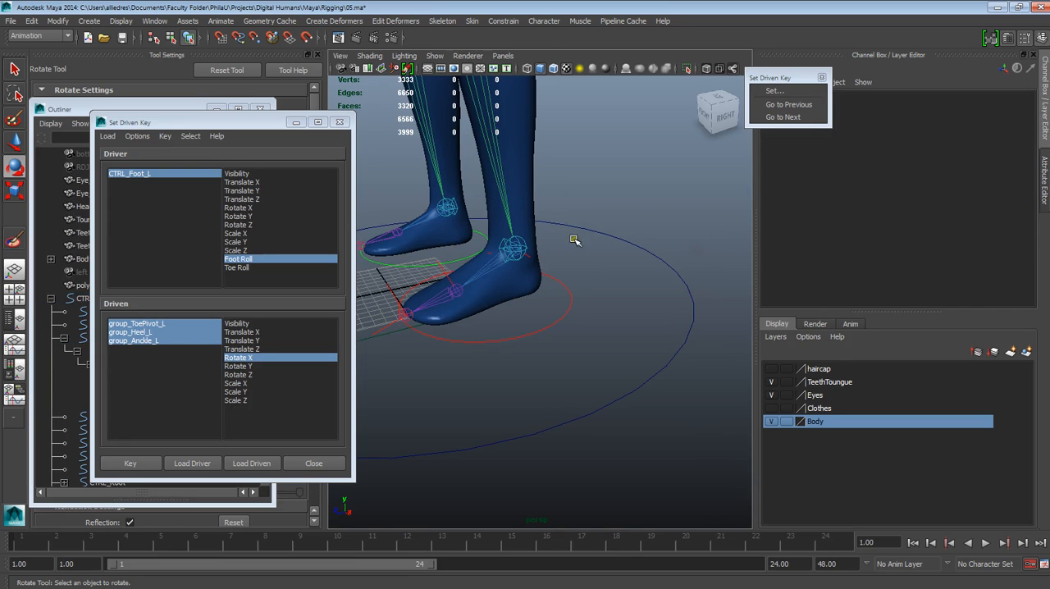
click(559, 281)
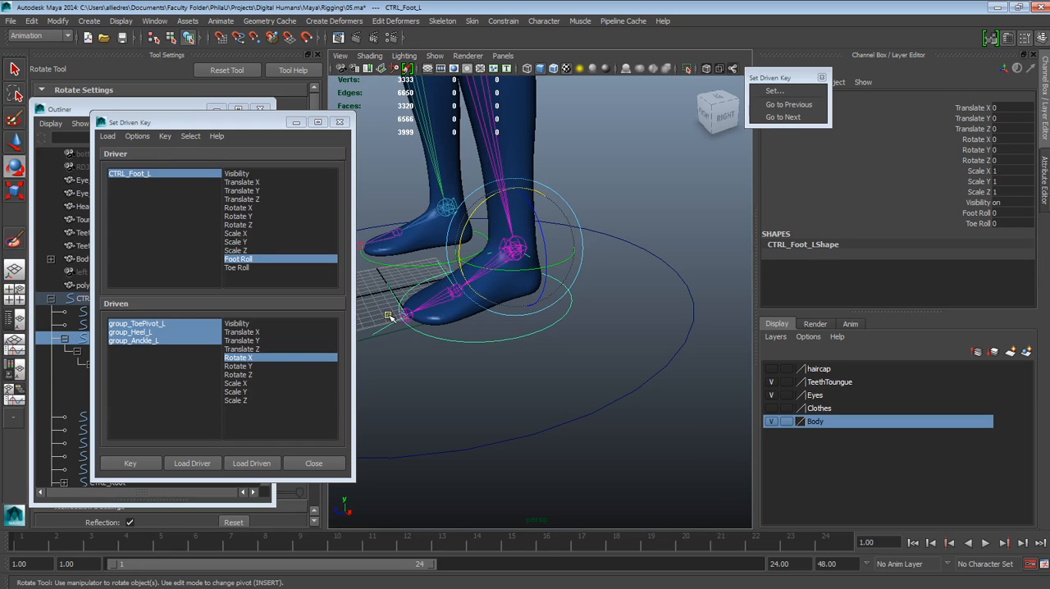
click(179, 338)
click(610, 175)
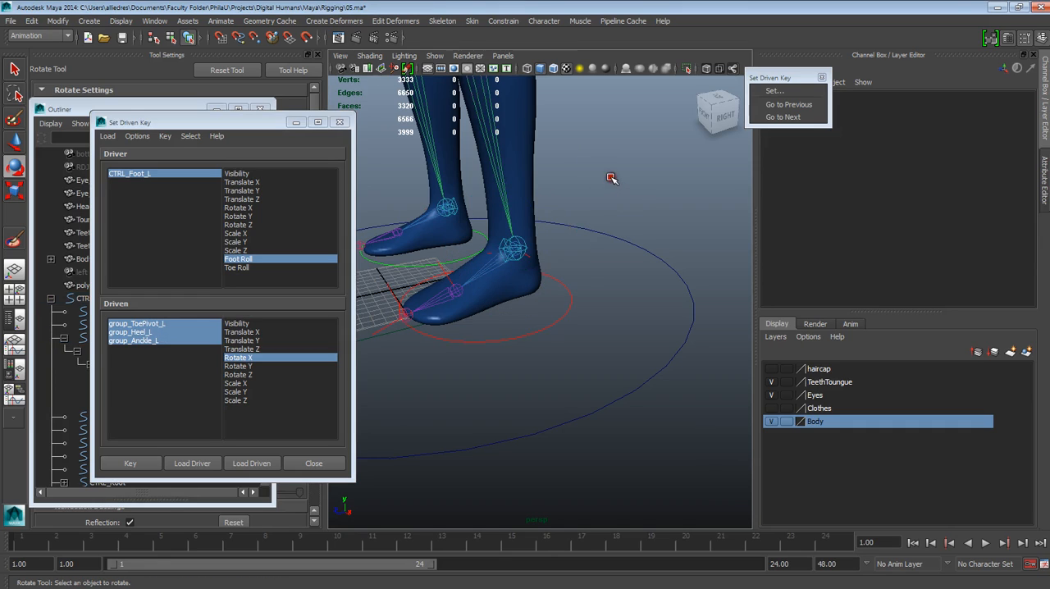
click(558, 324)
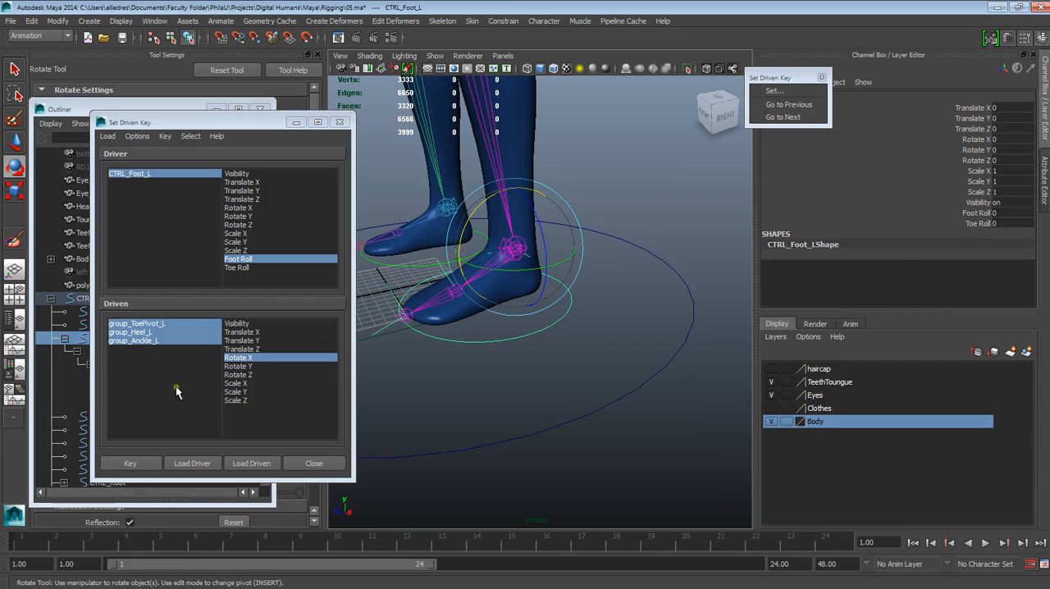
click(256, 359)
click(134, 465)
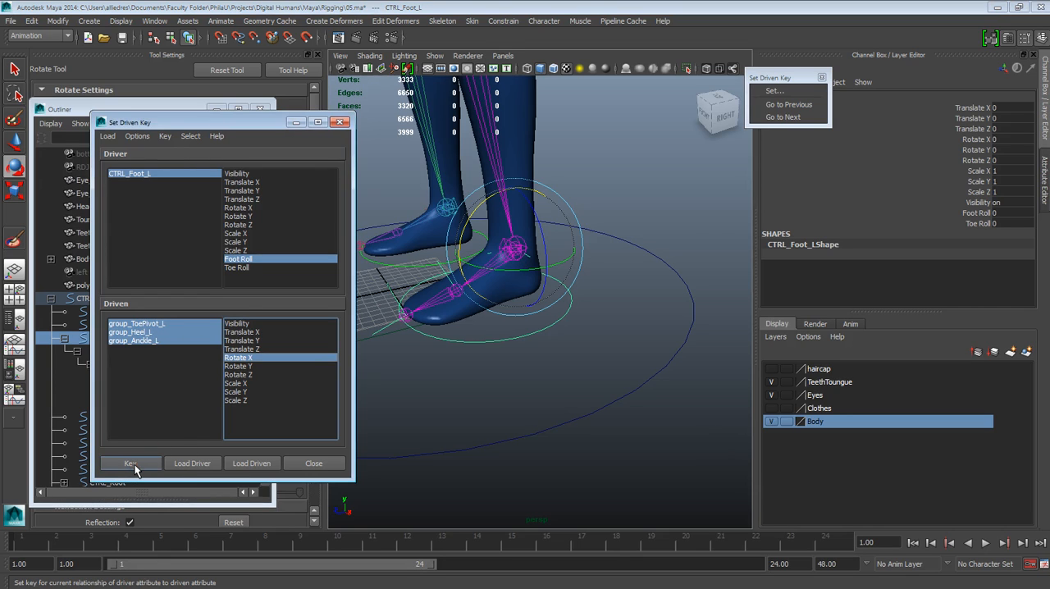
Step: Reselect CTRL_Foot_L and key the neutral Foot Roll relationship for the three driven groups again
click(476, 358)
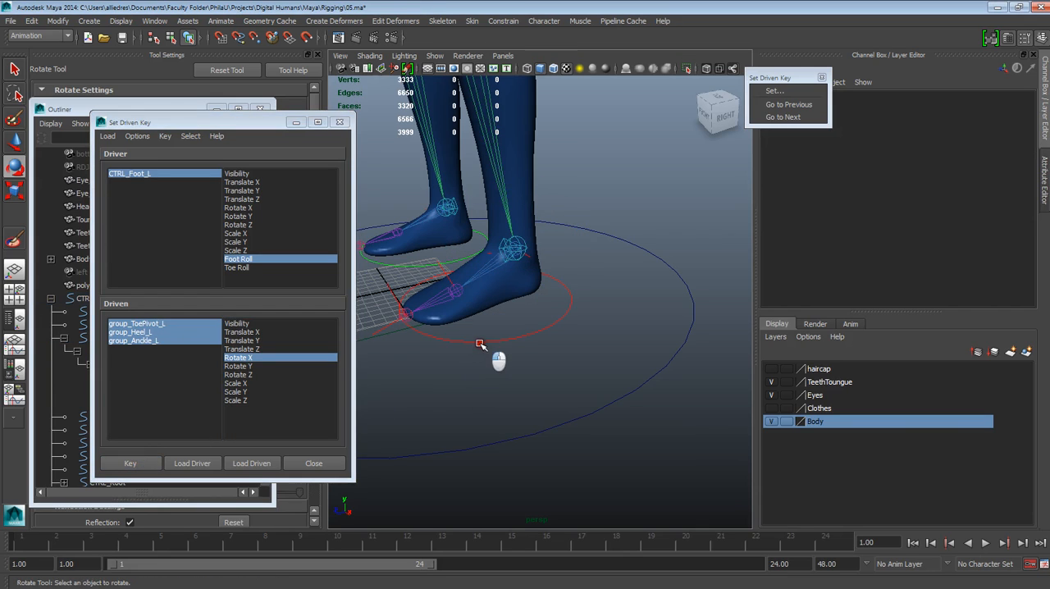
click(480, 342)
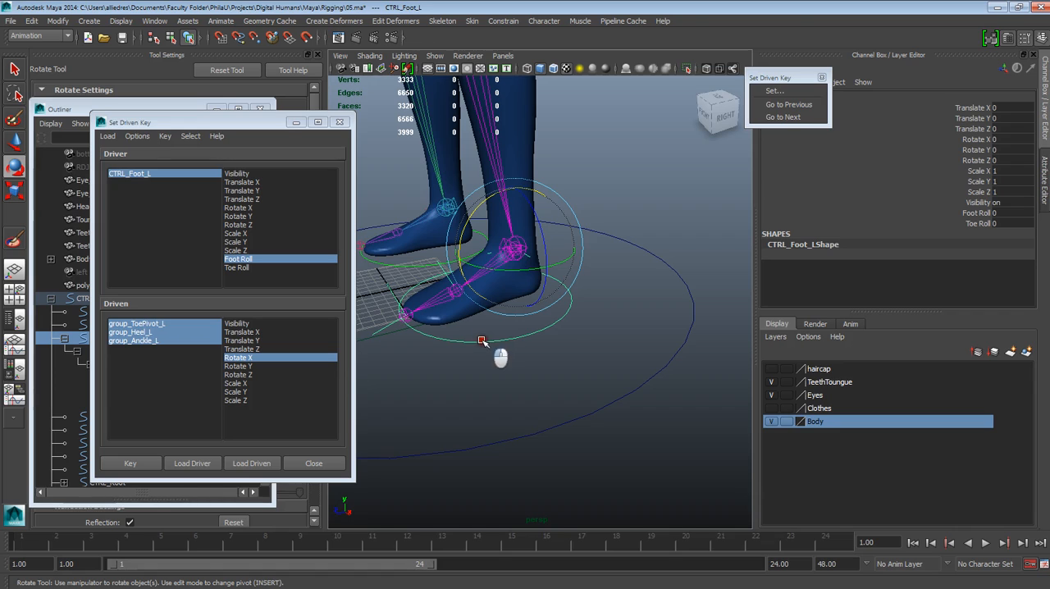
click(228, 303)
click(146, 464)
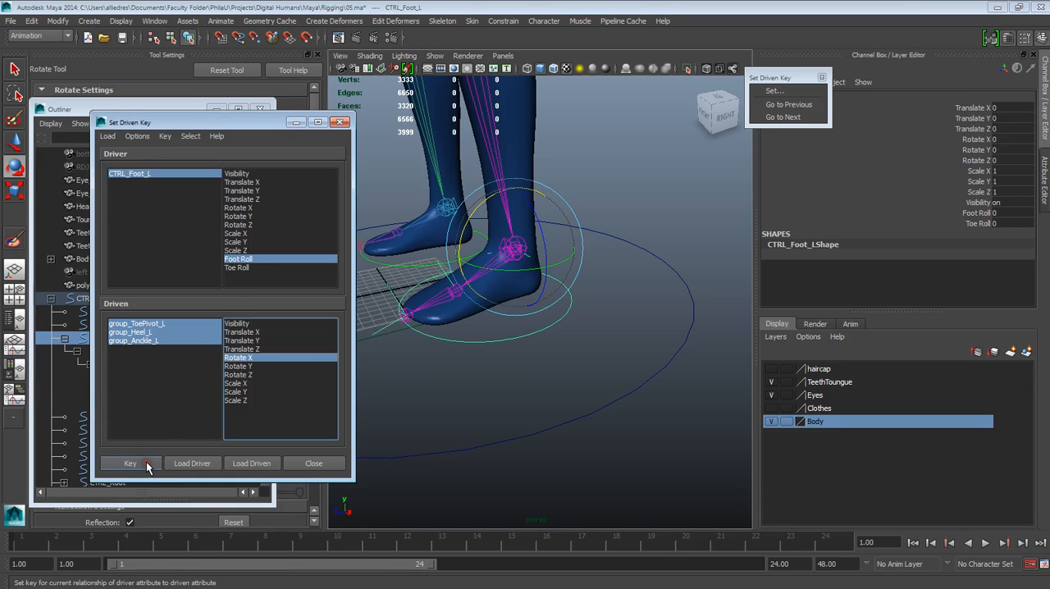
click(146, 464)
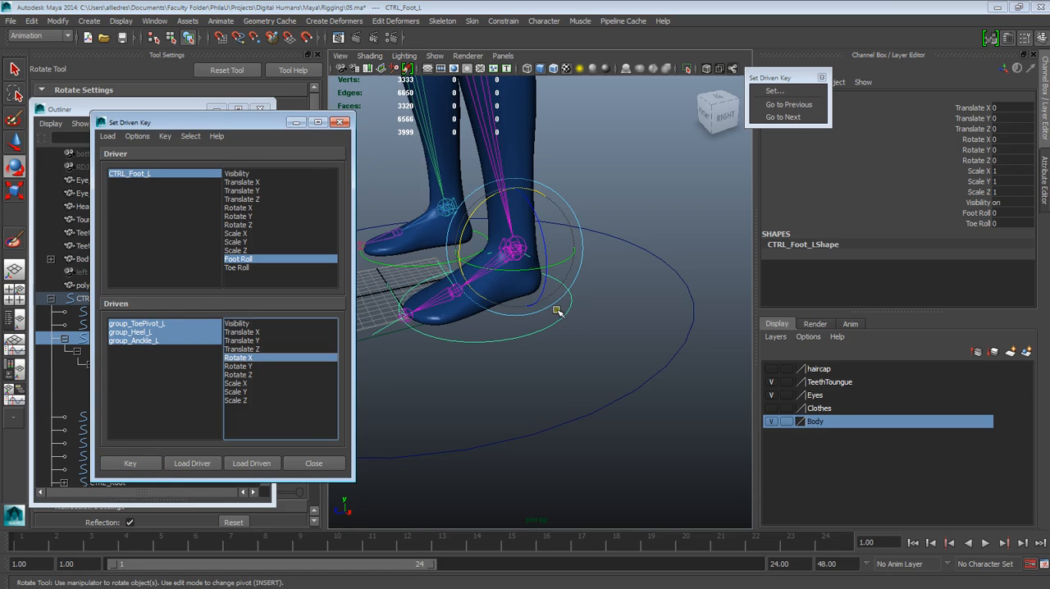
Step: Reselect CTRL_Foot_L, move the Set Driven Key window clear of the foot, and set Foot Roll to -10
click(566, 336)
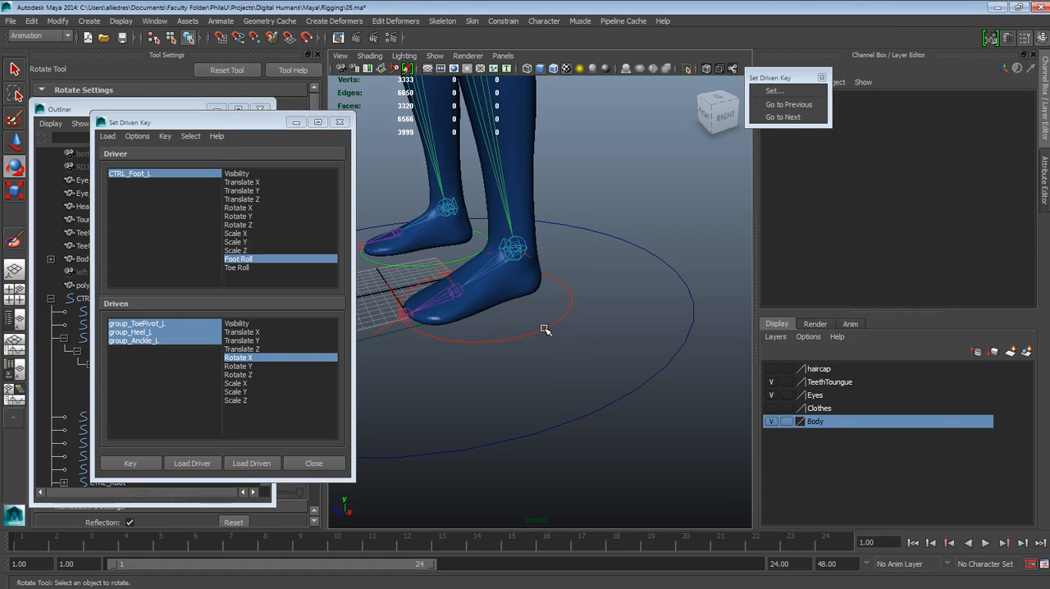
click(545, 329)
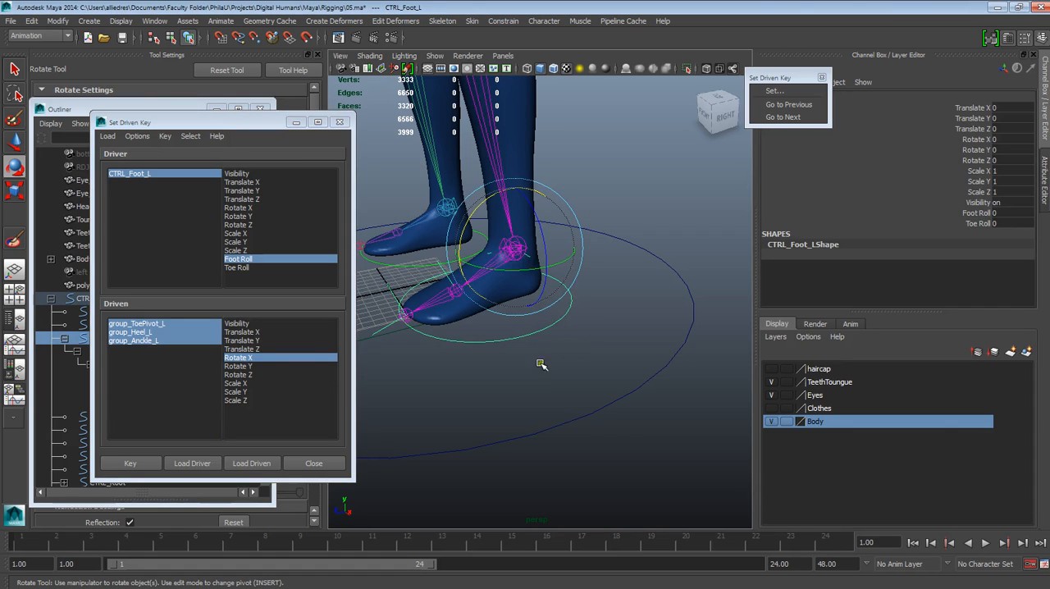
drag(236, 122, 206, 109)
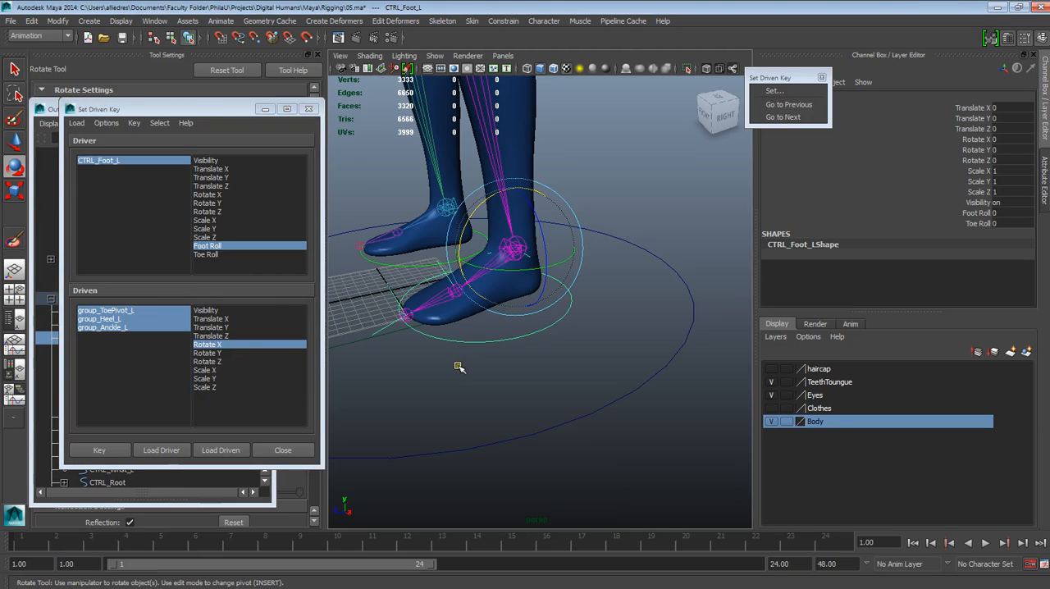
click(468, 364)
click(480, 344)
click(977, 213)
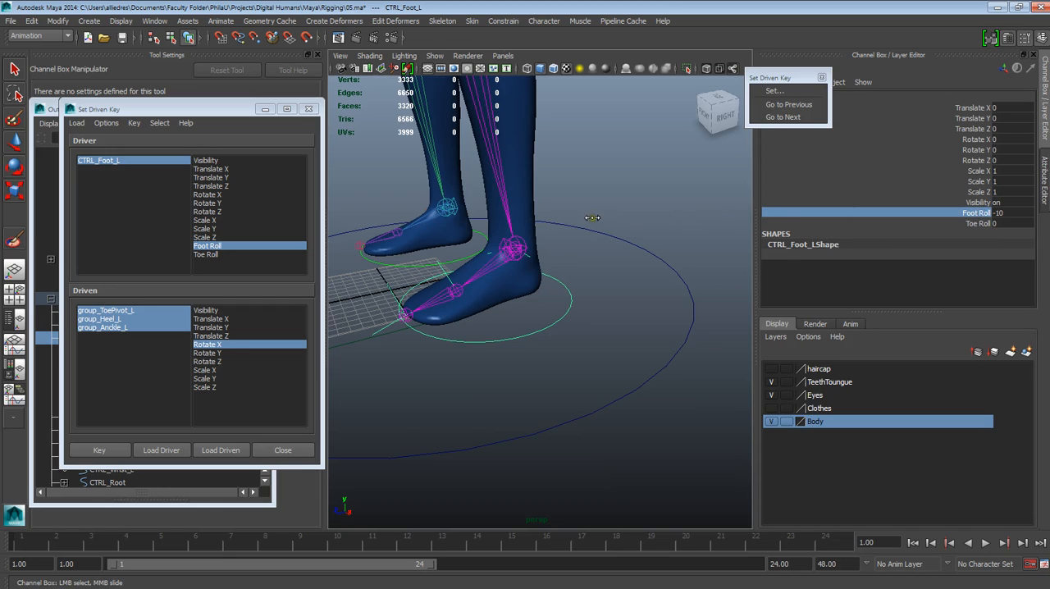
click(231, 120)
drag(231, 120, 349, 128)
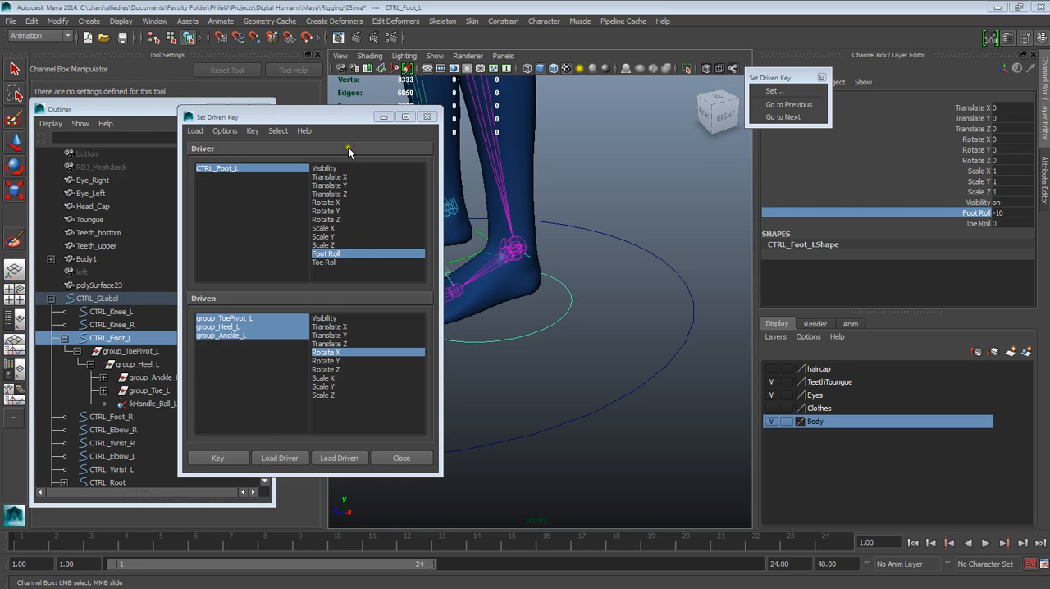
drag(350, 117, 246, 125)
click(580, 227)
click(566, 294)
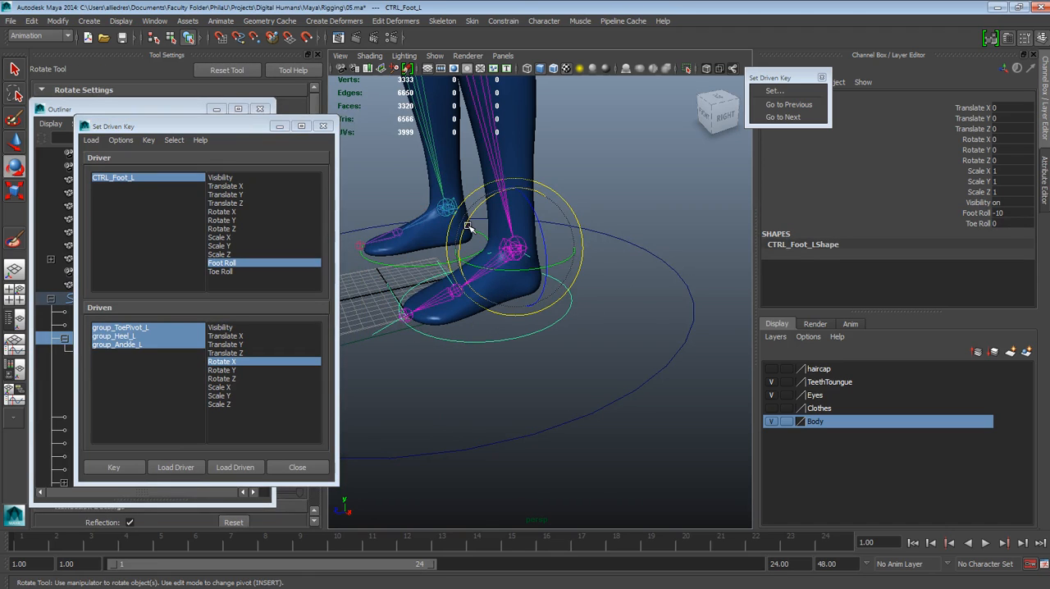
drag(255, 125, 373, 147)
click(147, 389)
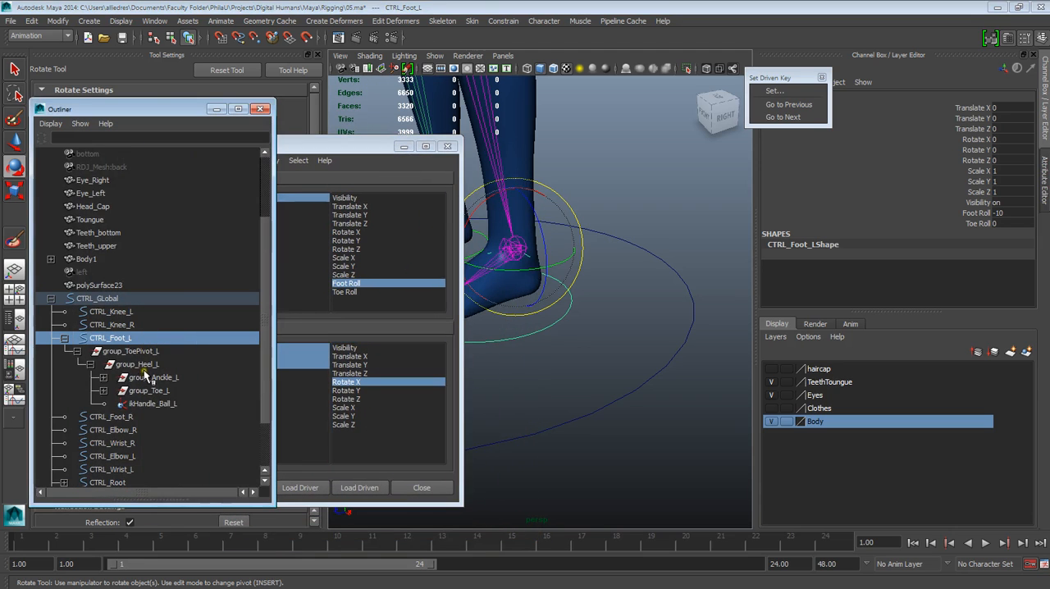
click(139, 366)
click(334, 147)
drag(333, 147, 190, 217)
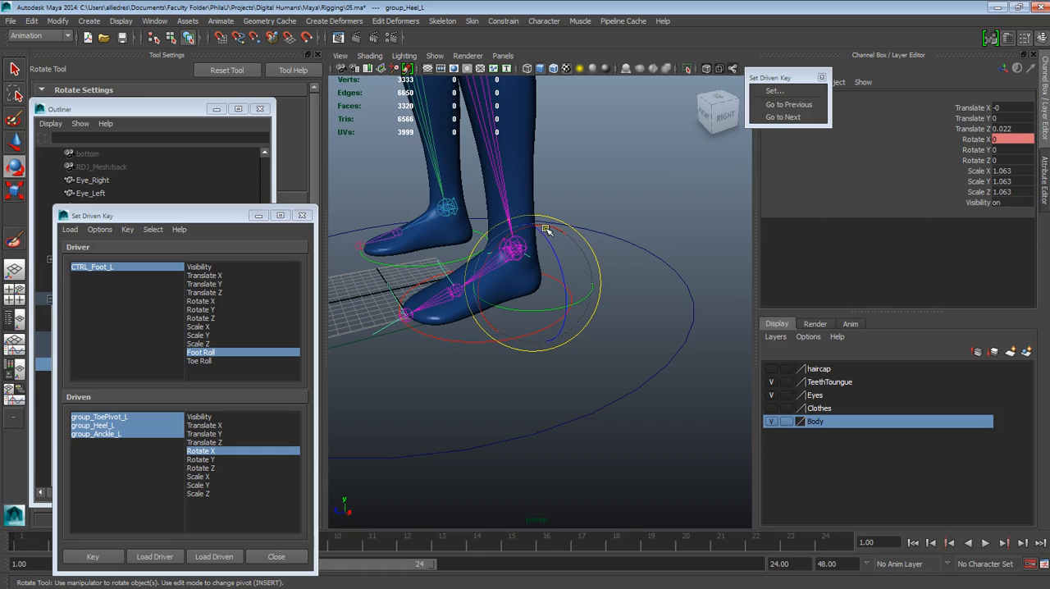
click(447, 341)
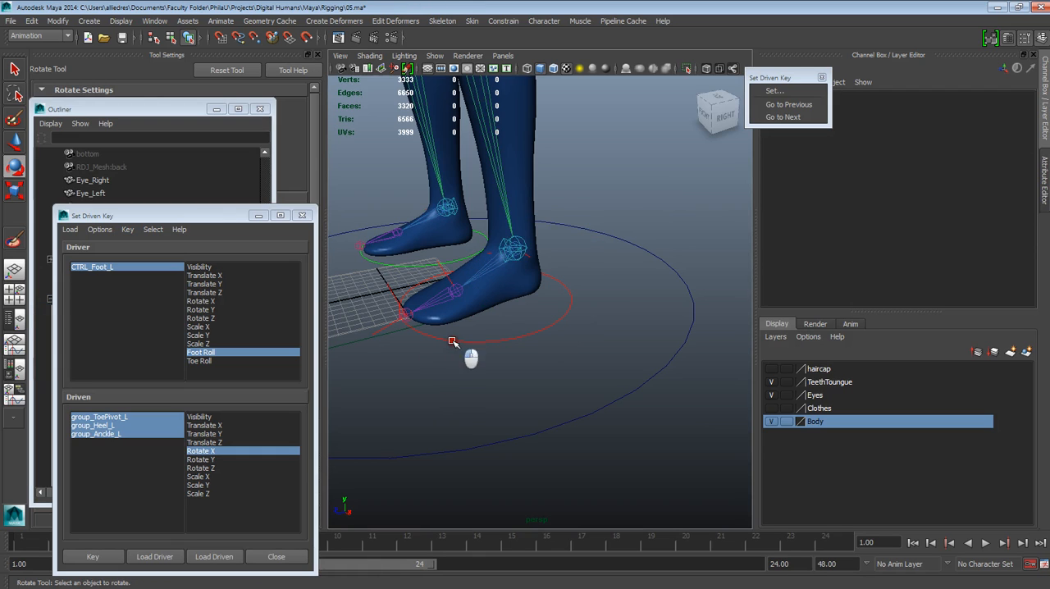
click(501, 341)
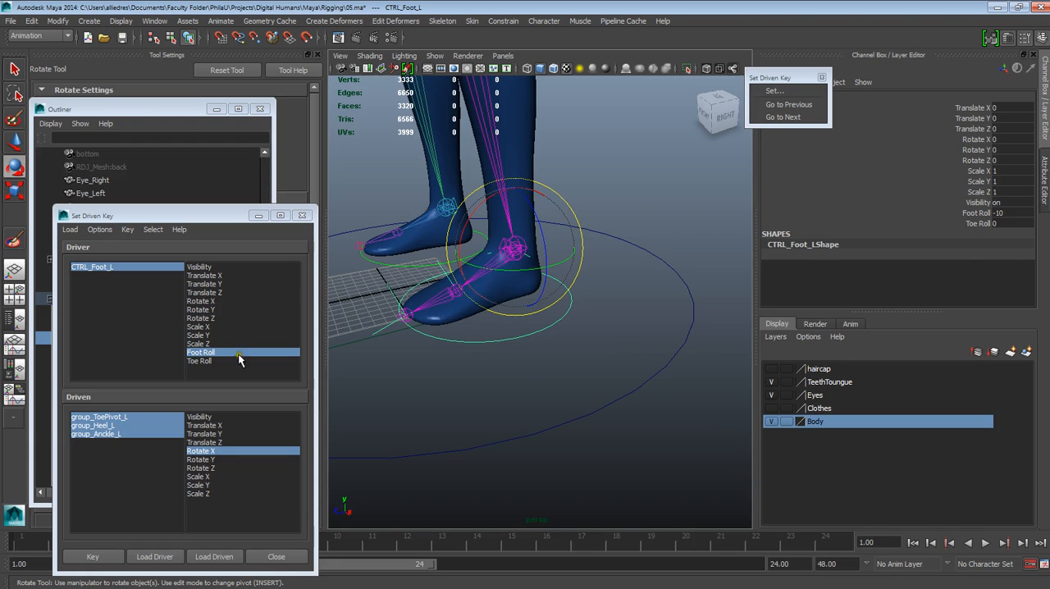
Step: Move the Set Driven Key window off the Outliner, select group_Heel_L, and set its Rotate X to -35
click(242, 248)
drag(168, 216, 332, 394)
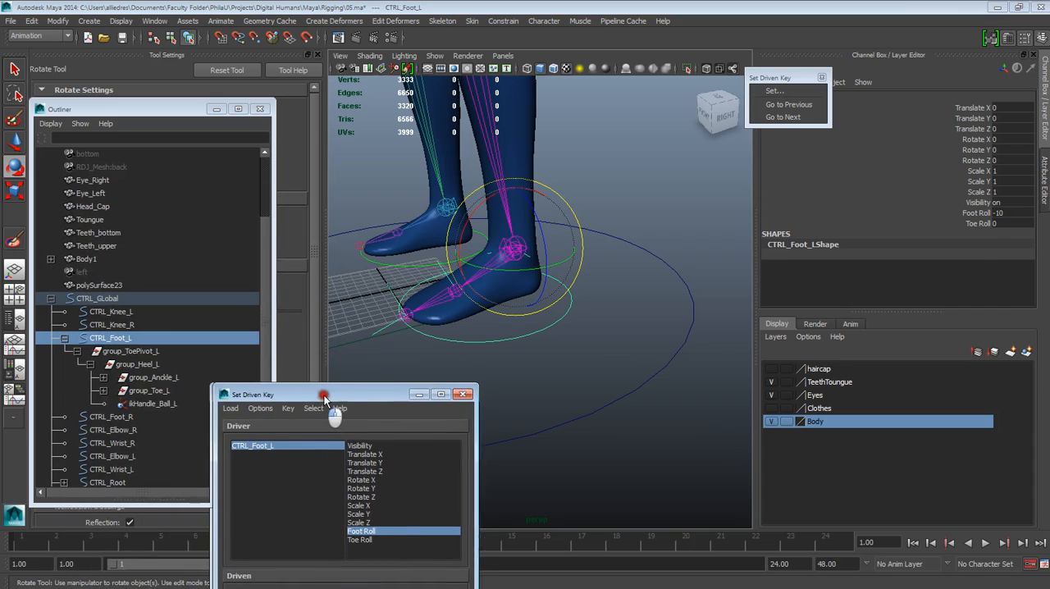
click(150, 373)
click(150, 368)
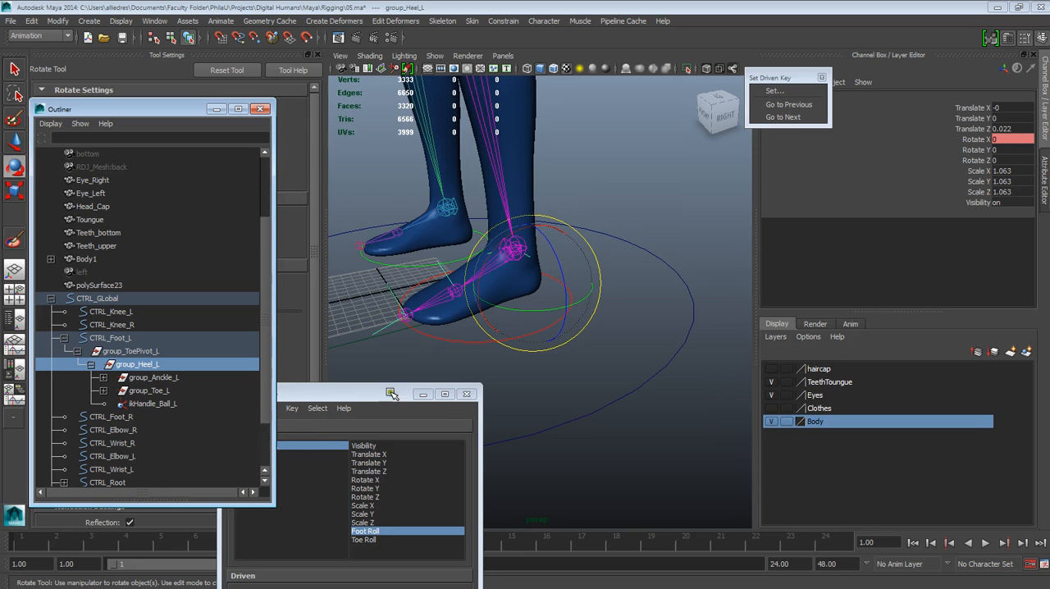
drag(491, 254, 503, 236)
double_click(1002, 139)
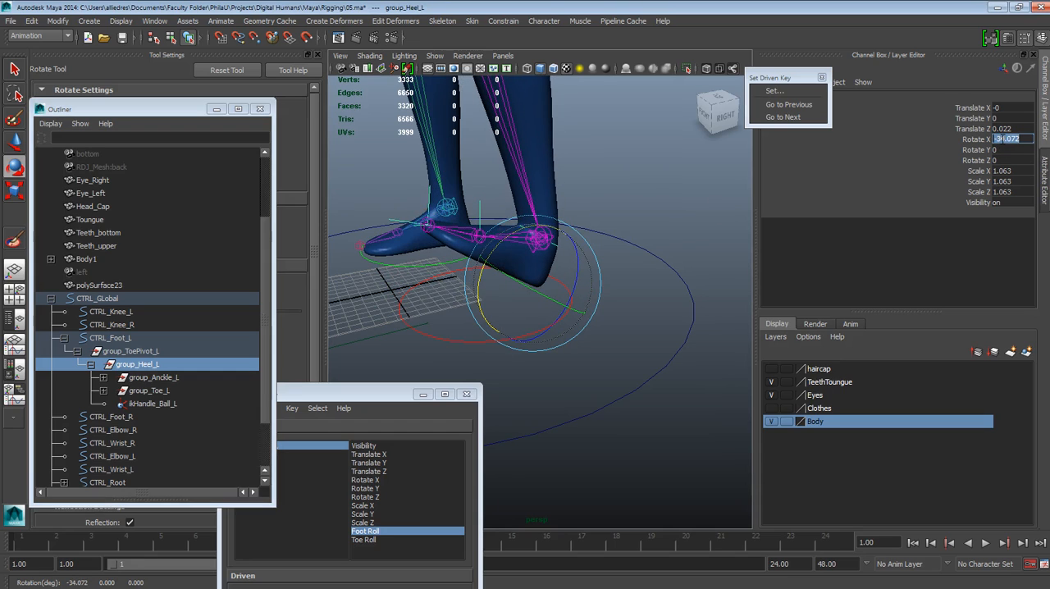
text(-35)
key(Return)
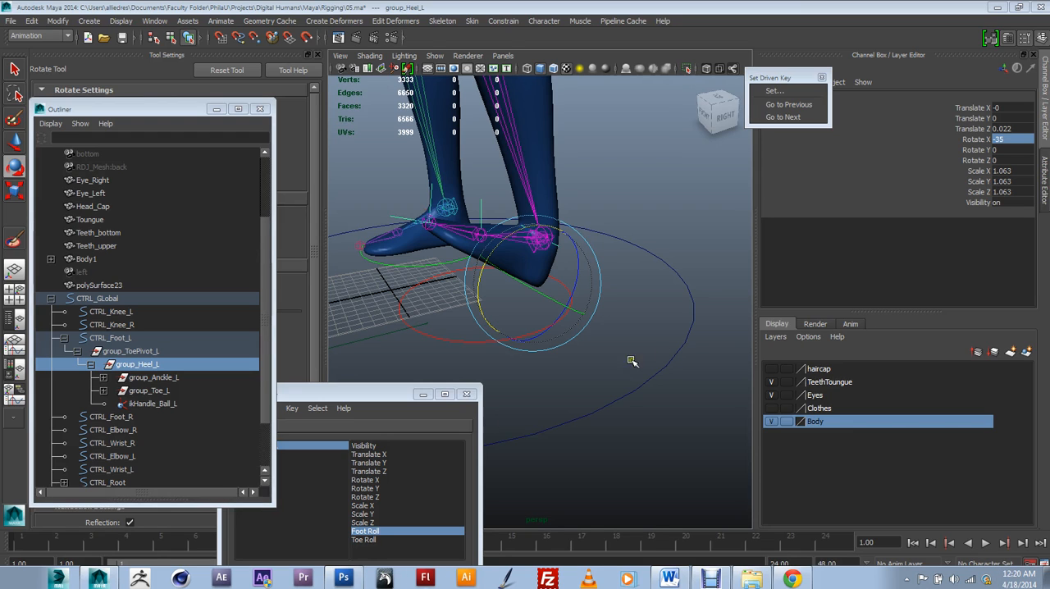
Step: Bring the Set Driven Key window back up and key Rotate X of the three driven groups against Foot Roll at -10
click(631, 292)
click(503, 341)
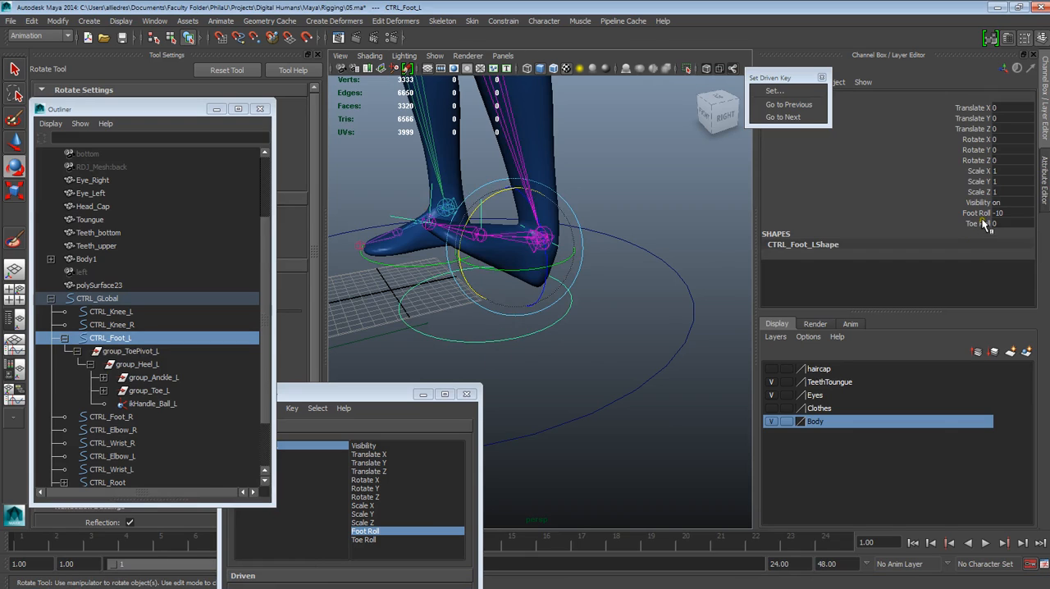
click(685, 212)
drag(375, 399, 374, 187)
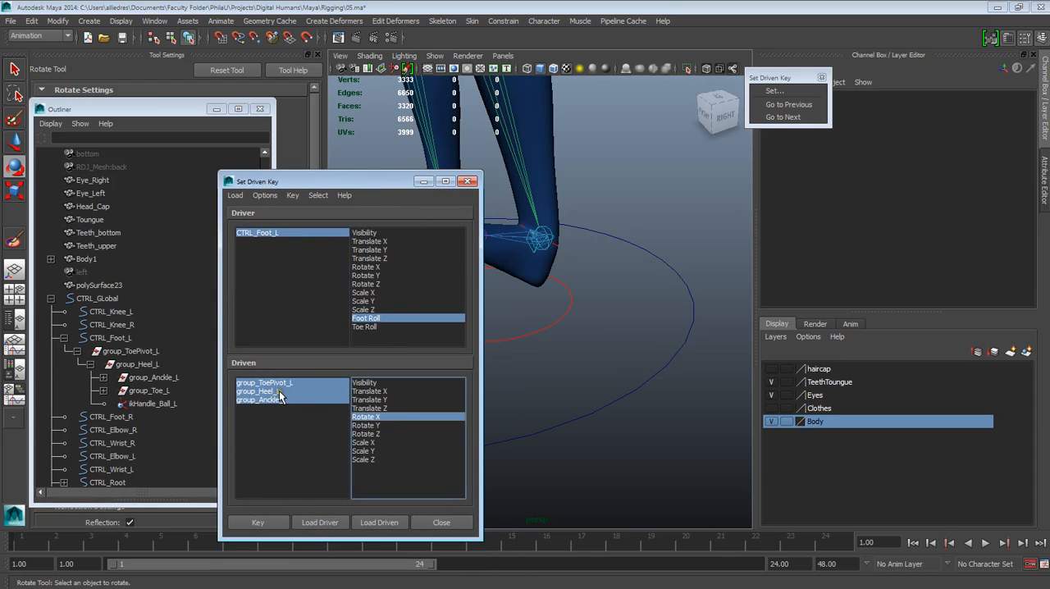
drag(394, 181, 406, 166)
click(270, 506)
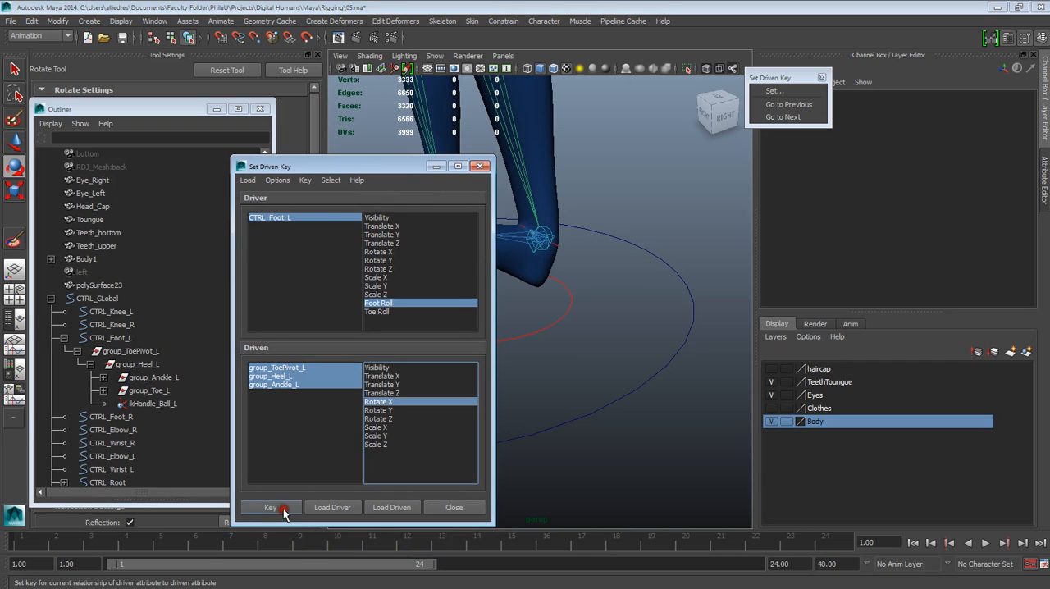
Step: Select CTRL_Foot_L and scrub Foot Roll from the heel pose to 0 to test the driven rotation
drag(342, 169, 269, 170)
click(531, 333)
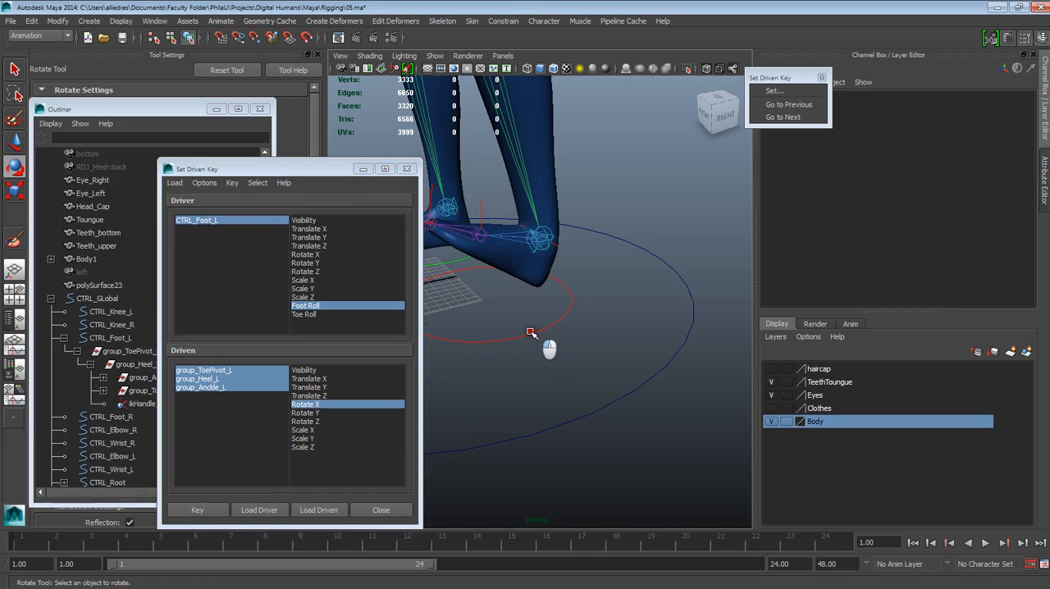
drag(336, 169, 301, 172)
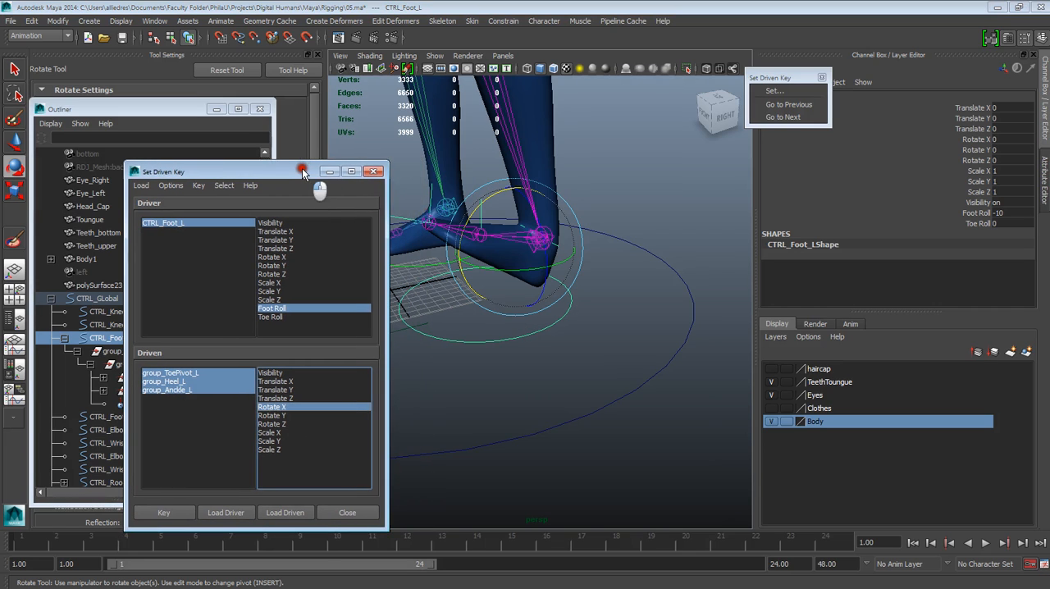
click(976, 213)
middle_drag(648, 212, 710, 197)
click(999, 213)
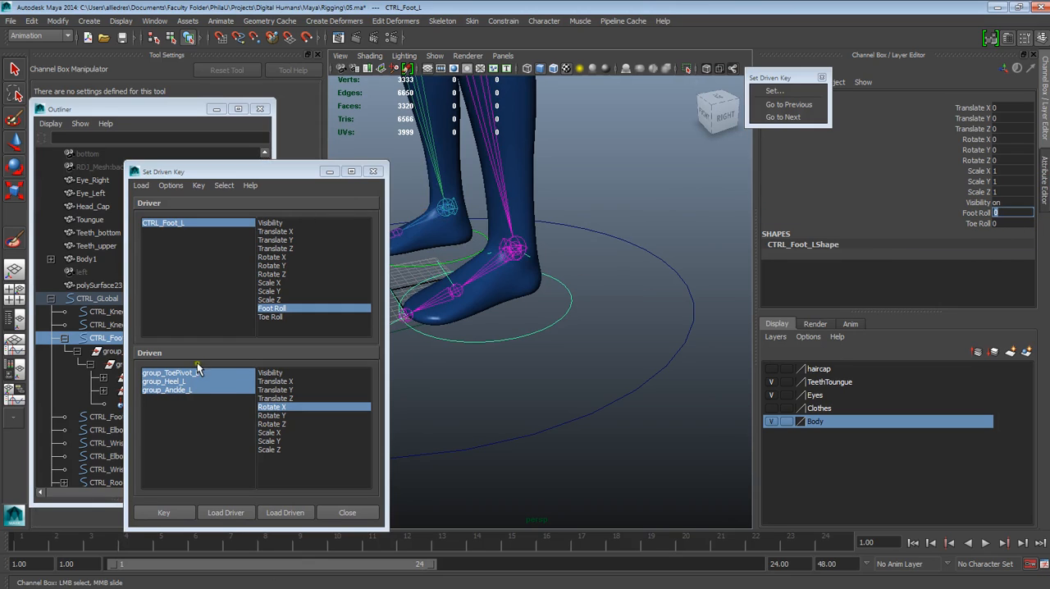
click(212, 384)
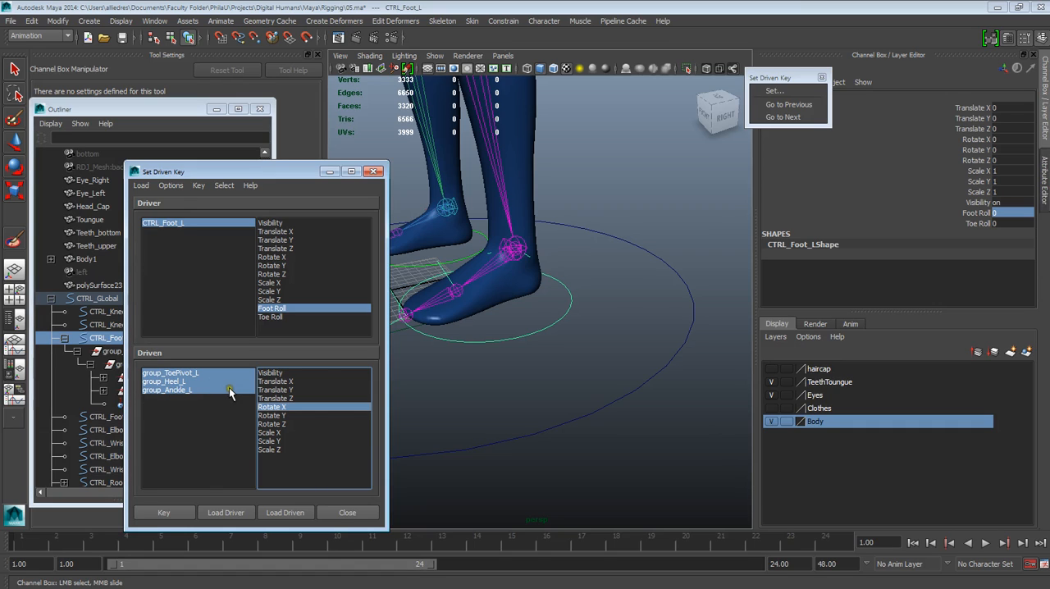
click(1009, 212)
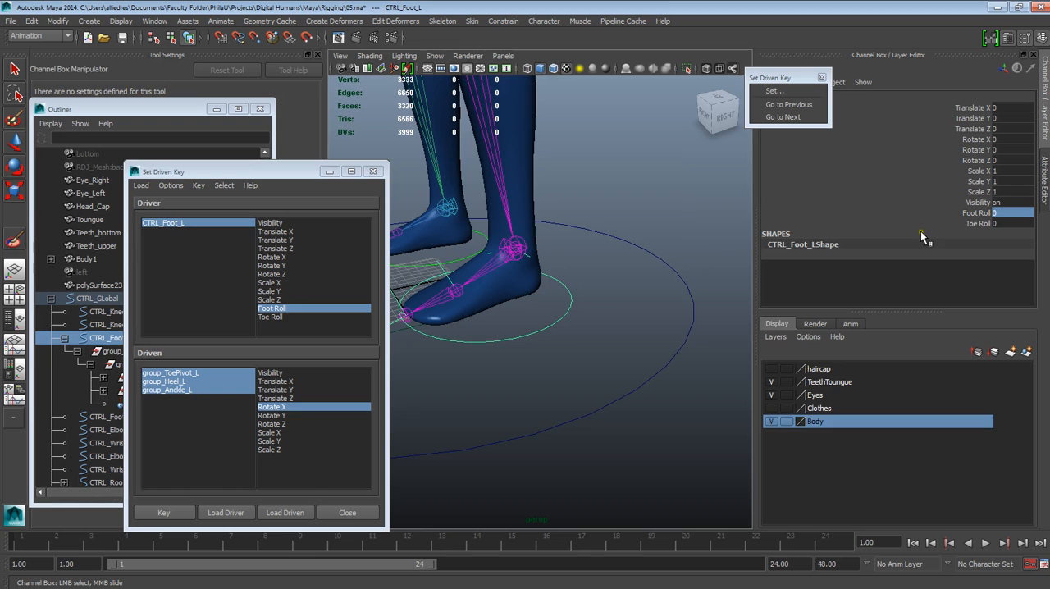
Step: Scrub Foot Roll to -10 and key the heel pose for the three driven groups again
click(975, 212)
middle_drag(693, 223, 603, 225)
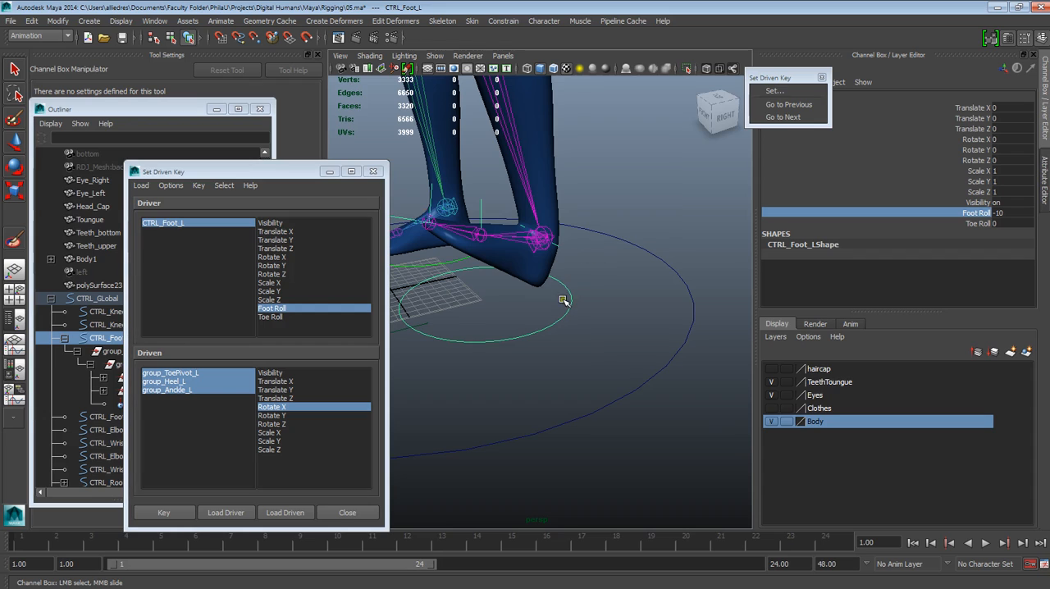
click(185, 515)
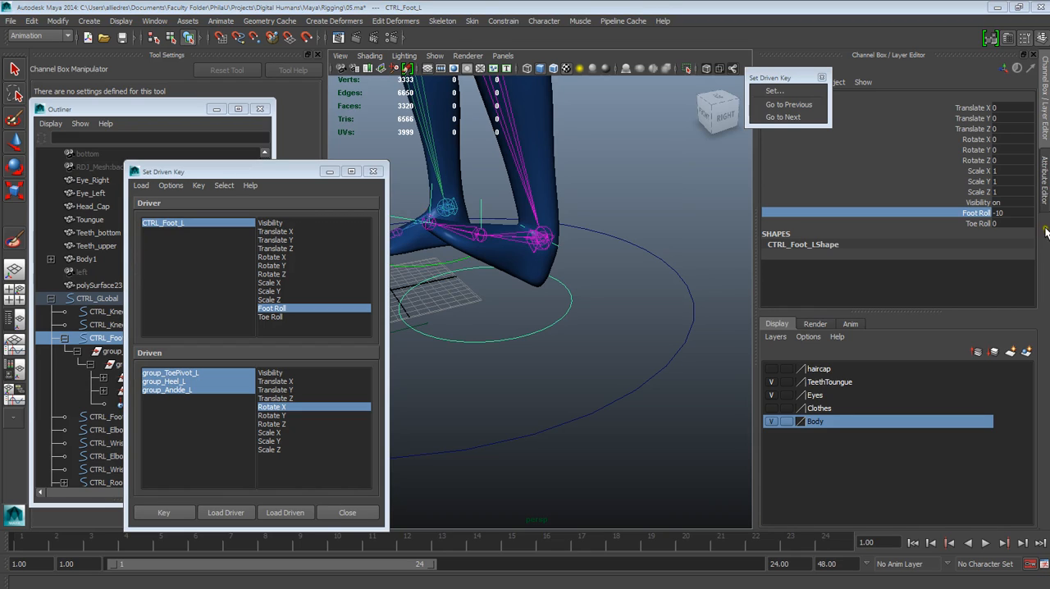
Step: Set the Foot Roll of CTRL_Foot_L to 5
double_click(1001, 213)
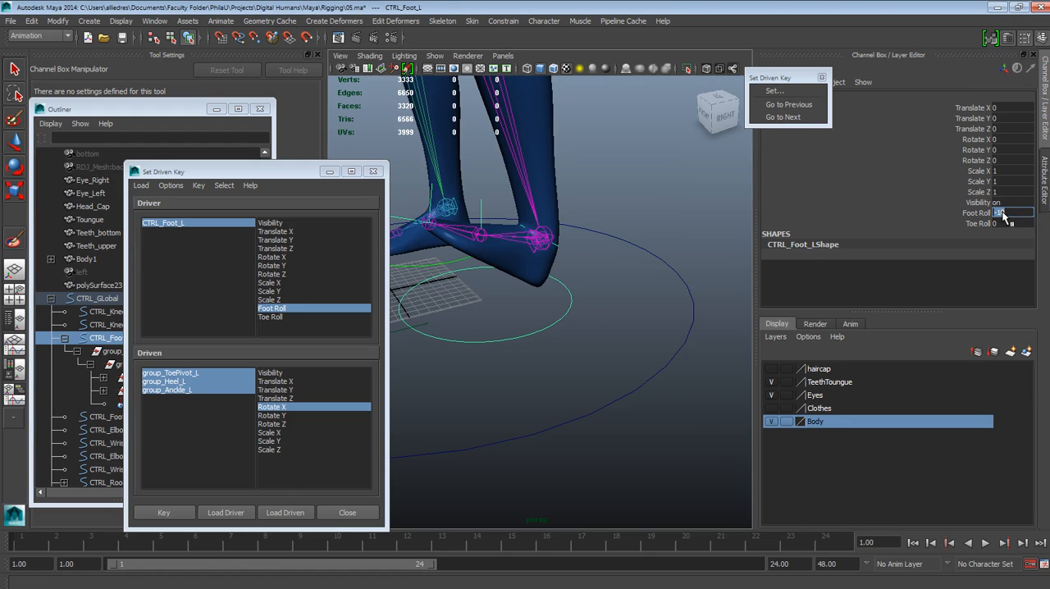
text(5)
key(Return)
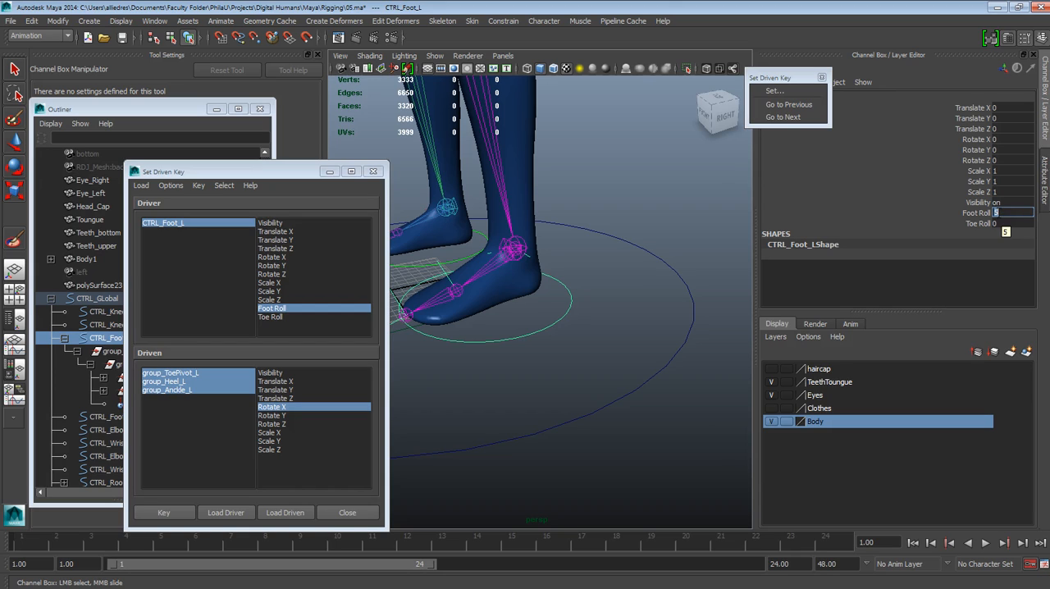
text(5)
key(Return)
Step: Move the Set Driven Key window off the Outliner, select group_Anckle_L, and raise the heel by setting Rotate X to 56
click(235, 158)
drag(287, 172, 343, 430)
click(144, 371)
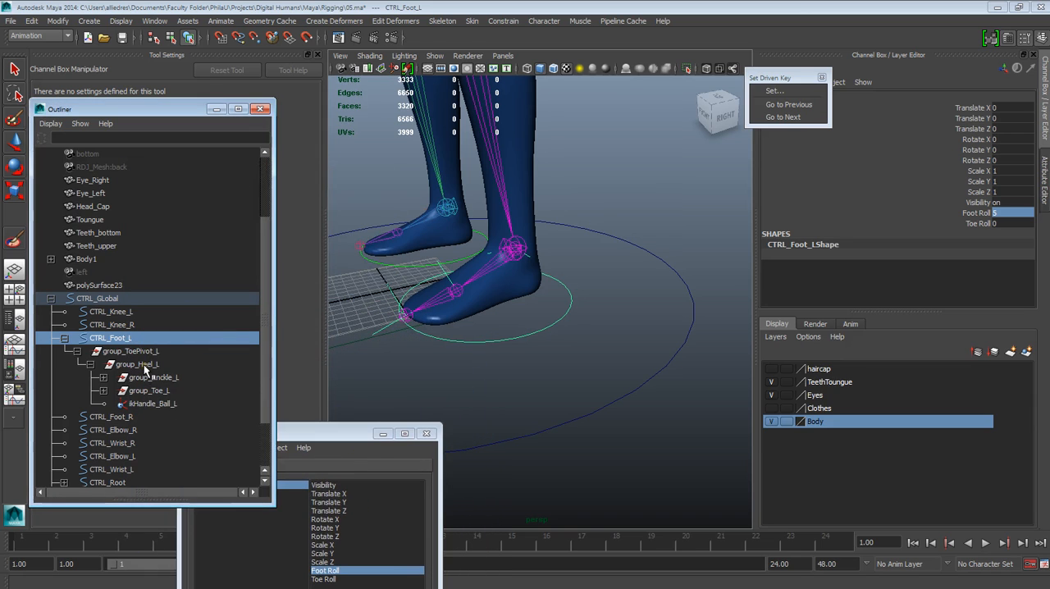
click(144, 367)
key(e)
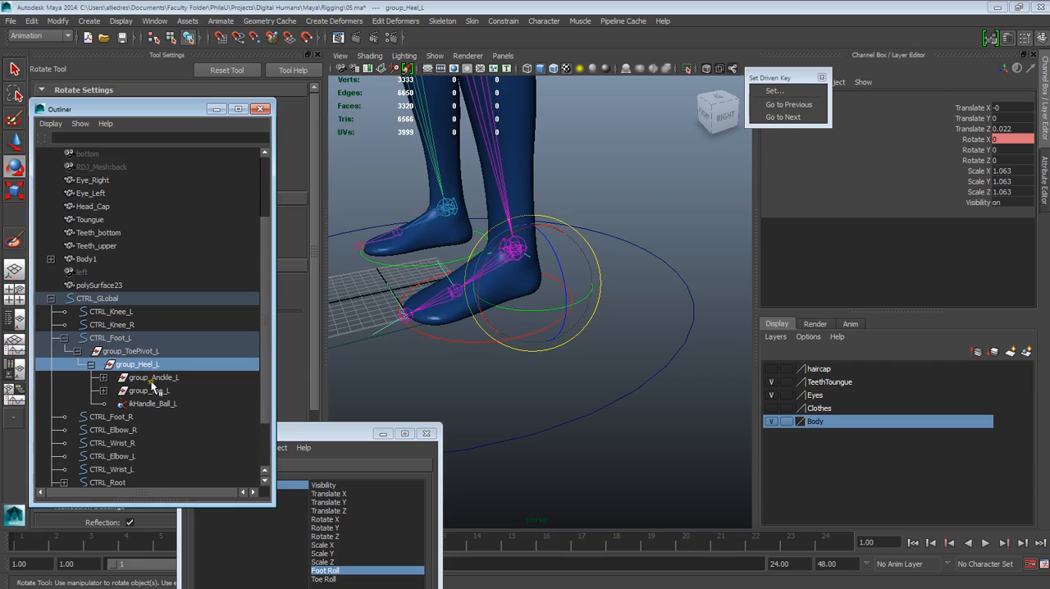
click(151, 378)
drag(429, 247, 369, 277)
double_click(999, 140)
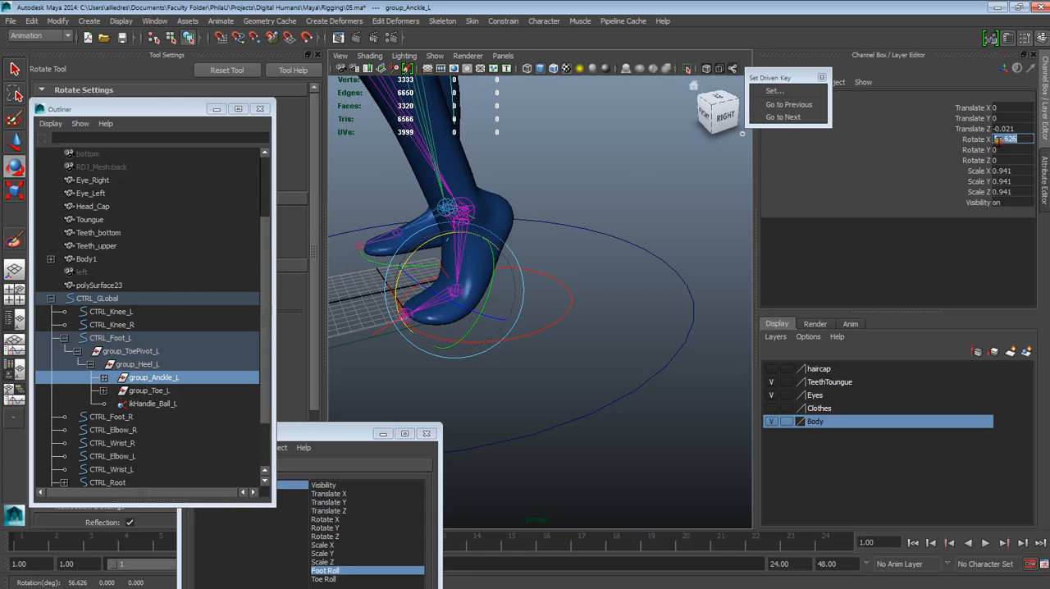
text(55)
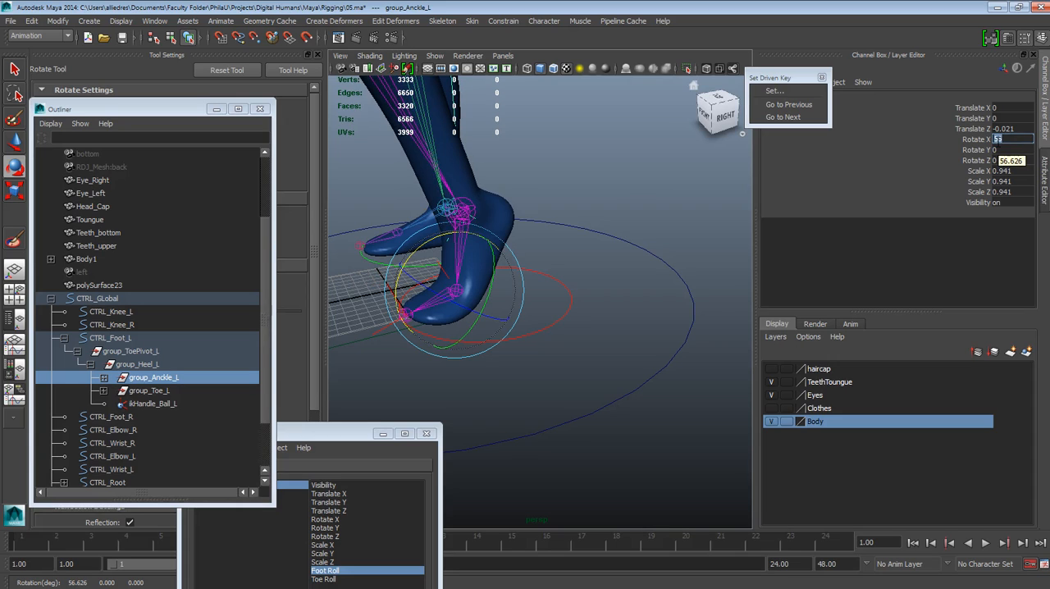
key(Return)
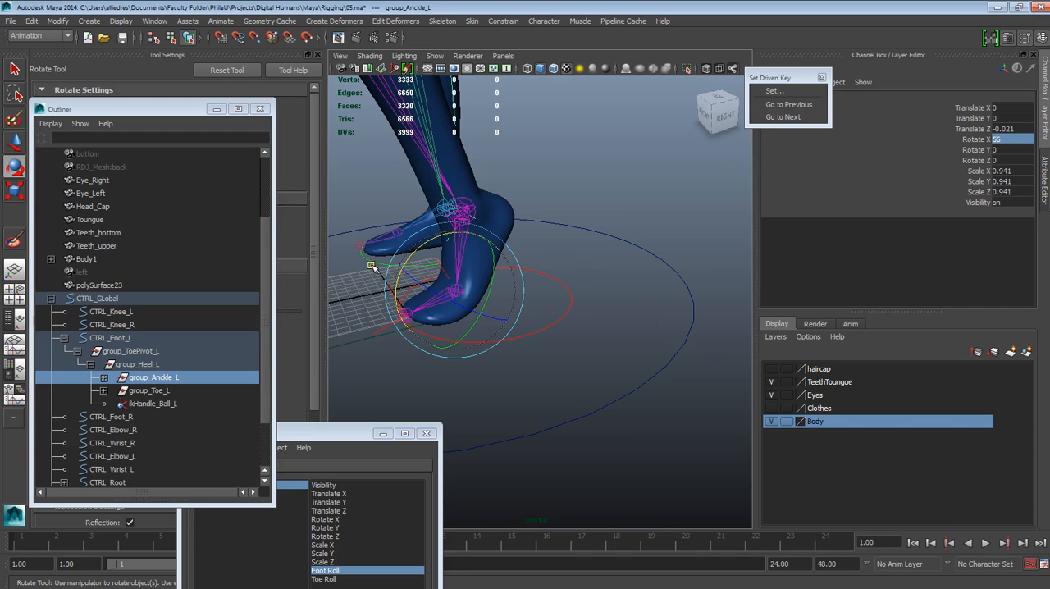
Step: Reselect the CTRL_Foot_L circle and reposition the Set Driven Key window clear of the foot
click(320, 432)
drag(320, 432, 335, 419)
click(584, 324)
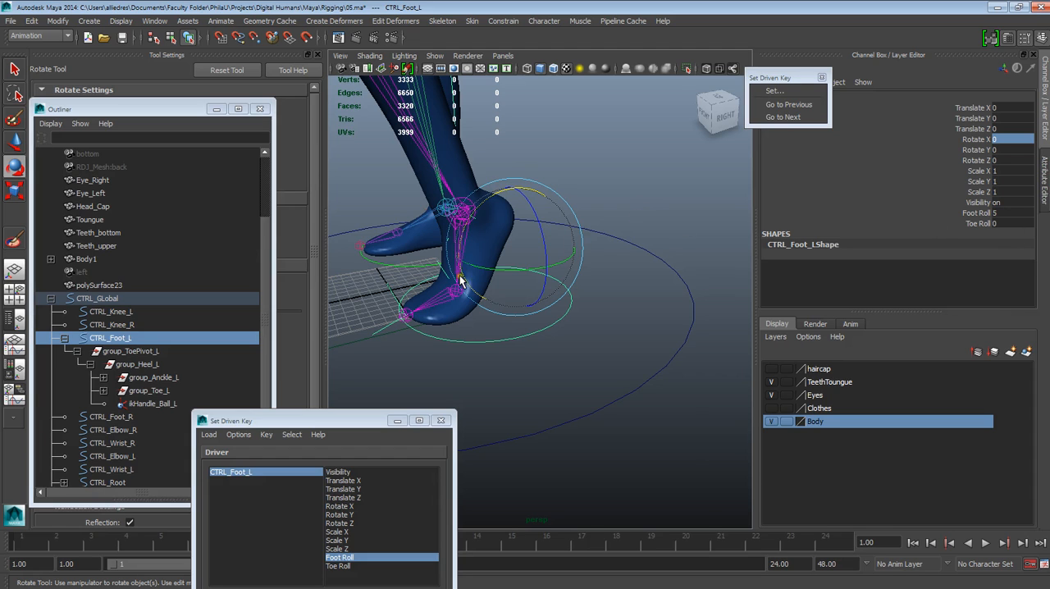
drag(312, 420, 280, 286)
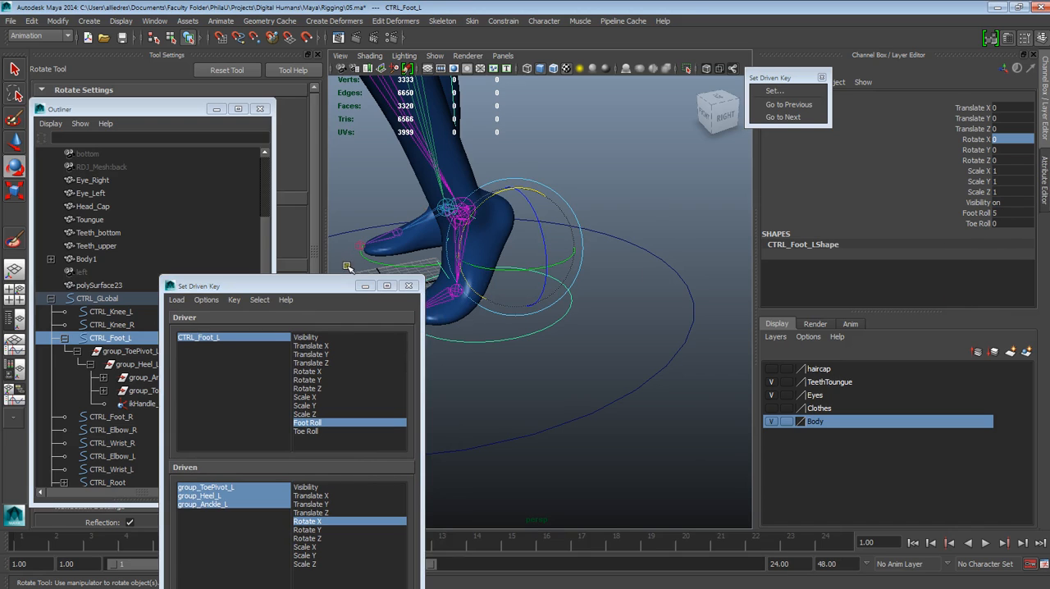
click(333, 287)
drag(333, 286, 282, 394)
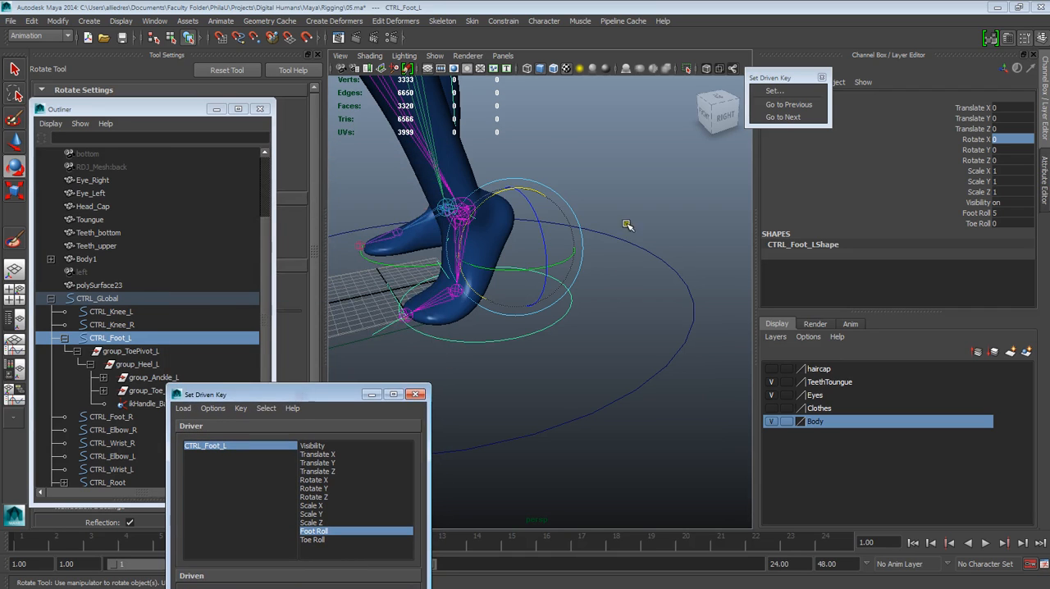
click(574, 306)
click(566, 315)
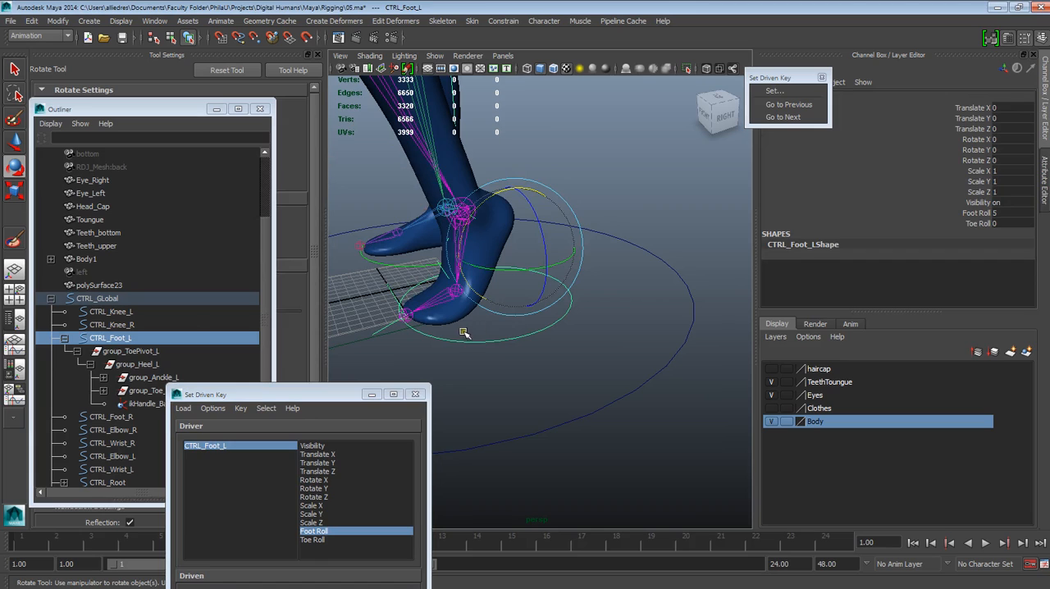
Step: Test the roll by scrubbing Foot Roll from 5 to -10, and reset it to 0
click(975, 212)
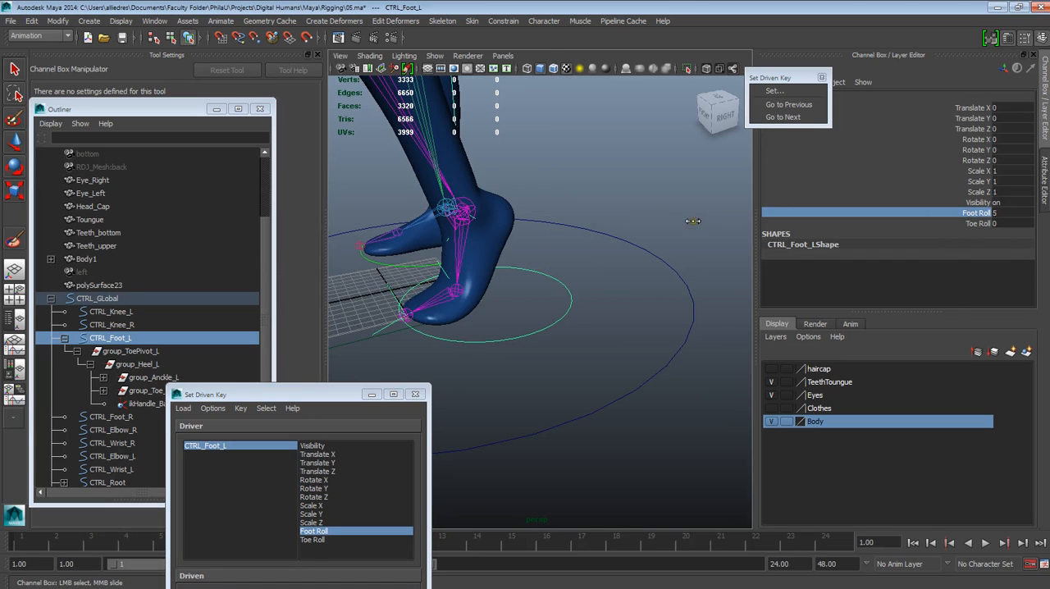
middle_drag(697, 221, 598, 241)
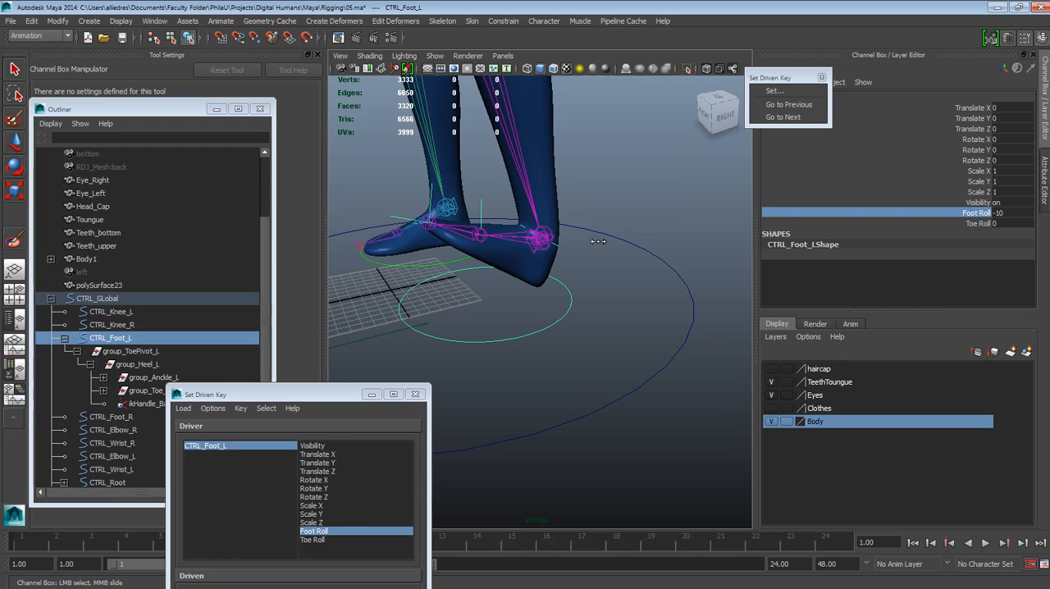
middle_drag(638, 228, 684, 231)
double_click(1000, 213)
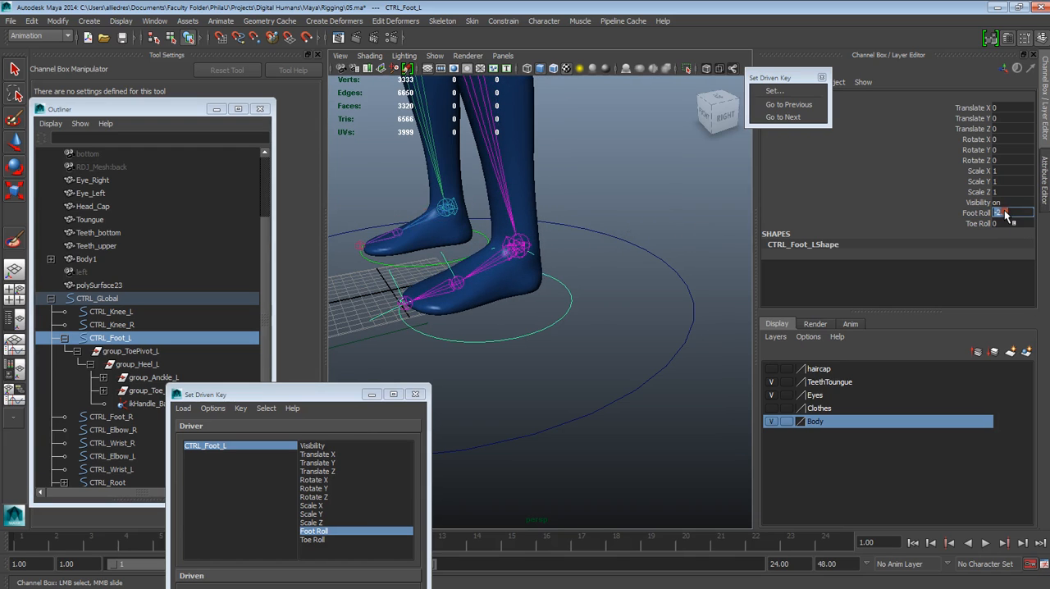
text(0)
key(Return)
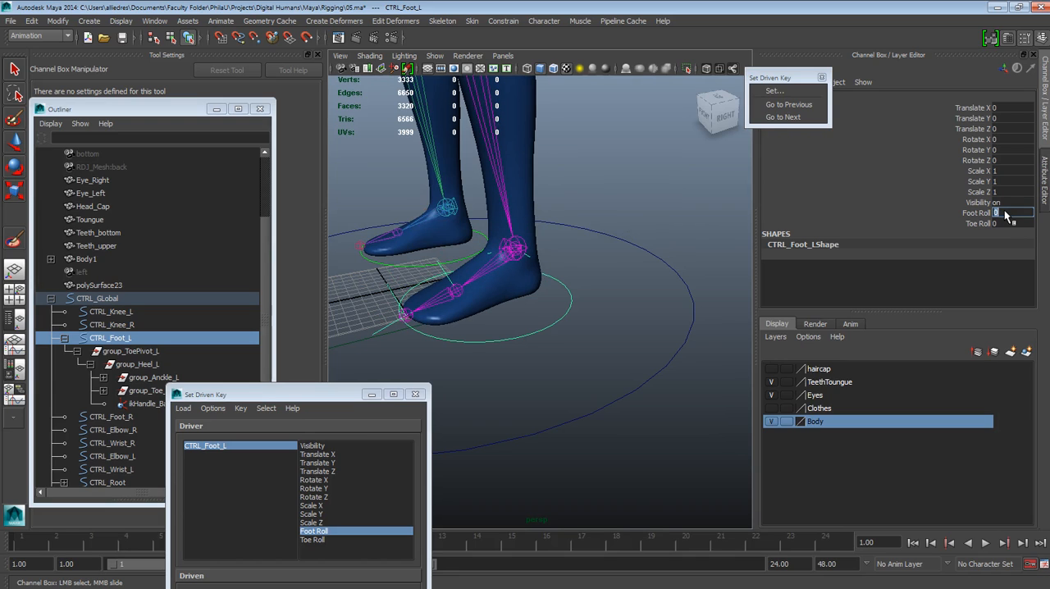
Step: Check the foot pose at Foot Roll 5 and move the Set Driven Key window fully into view
text(-5)
key(Return)
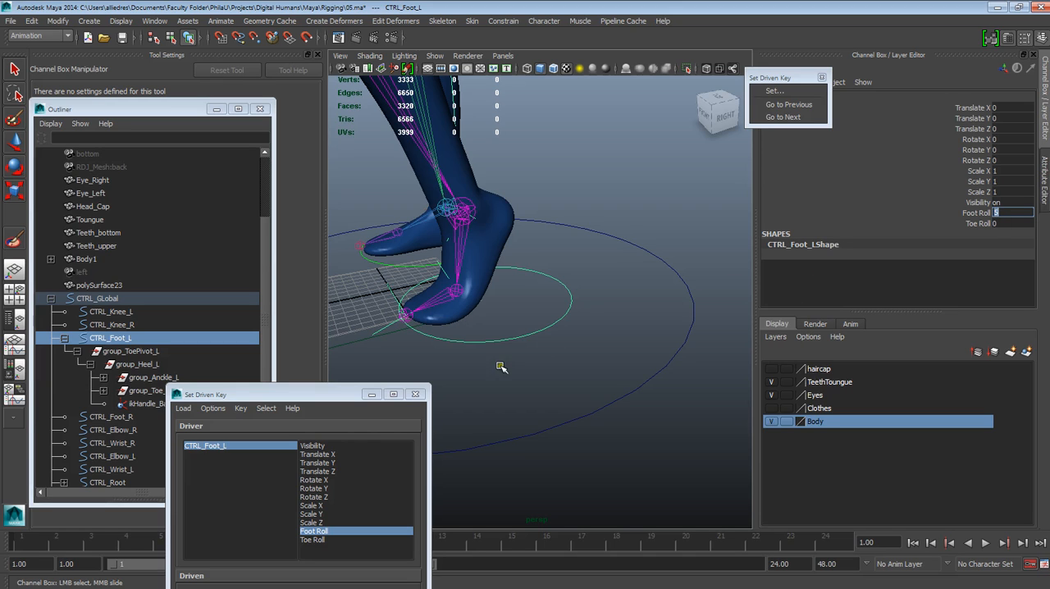
drag(336, 399, 522, 391)
click(520, 391)
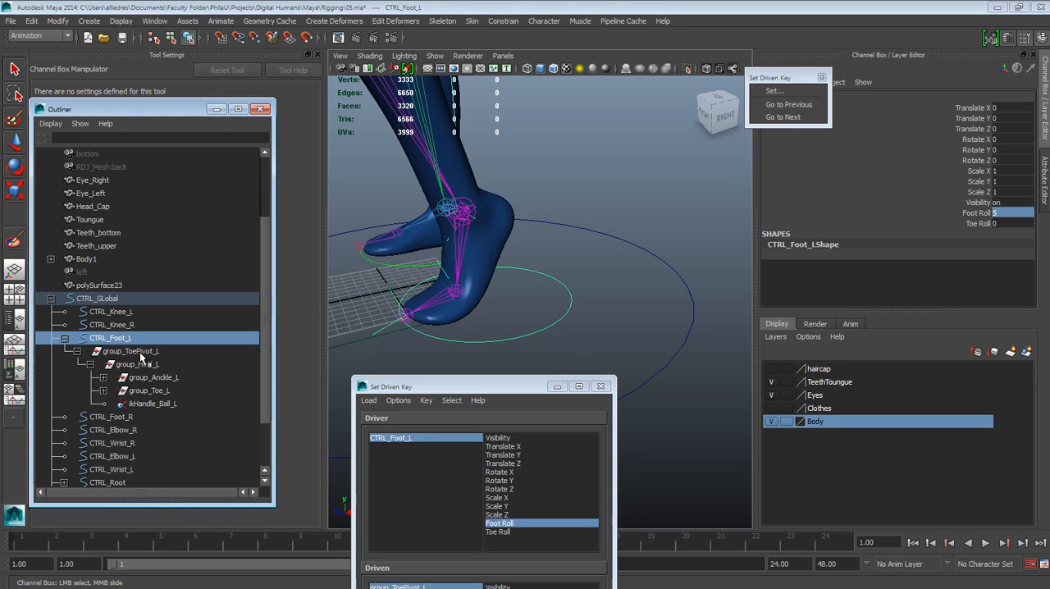
drag(415, 389, 190, 225)
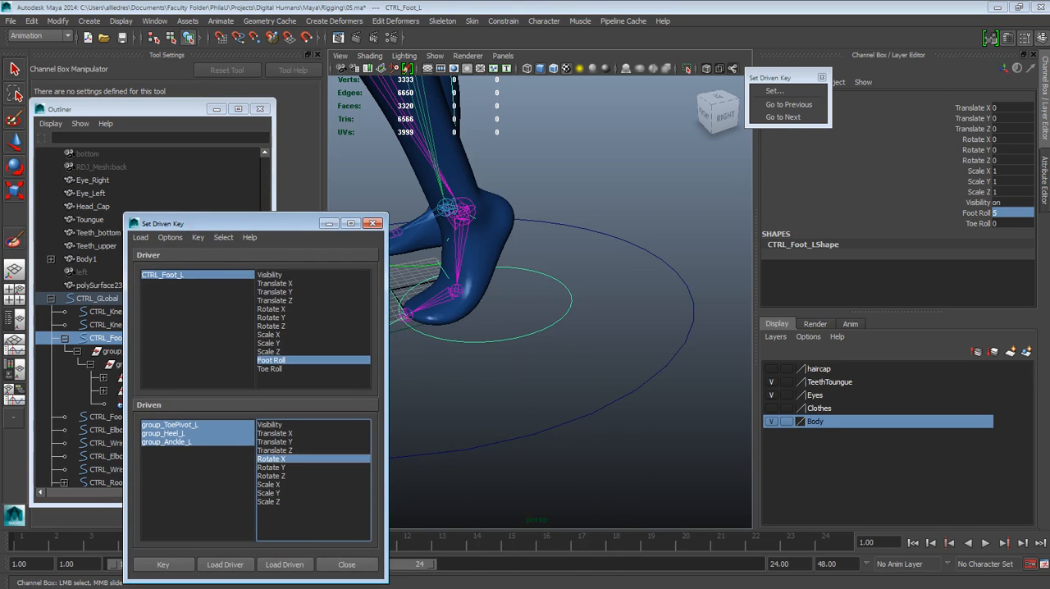
Step: Set the Foot Roll of CTRL_Foot_L to 10 and move the Set Driven Key window off the Outliner
click(996, 213)
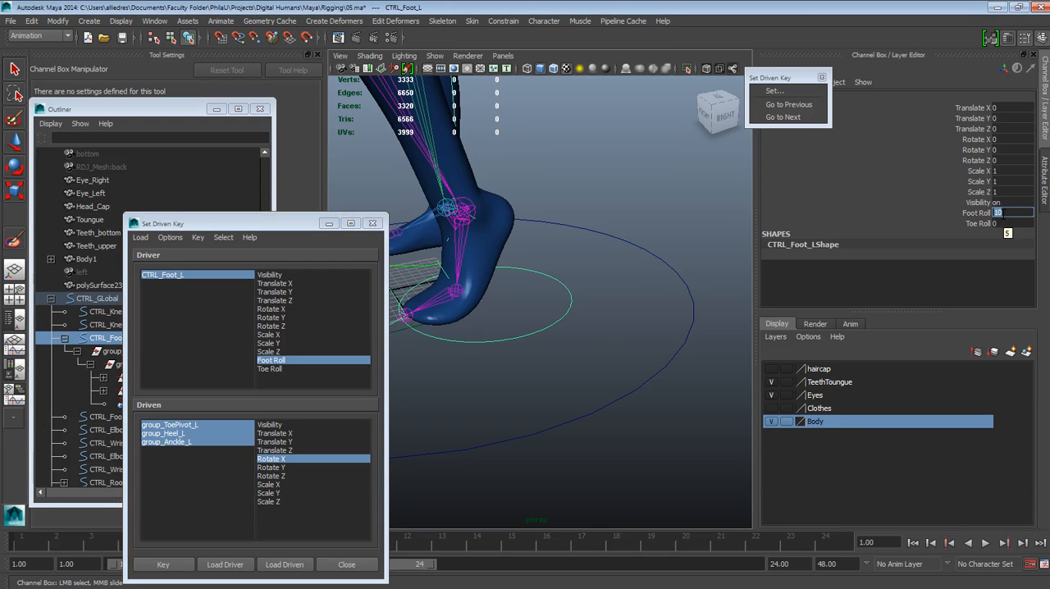
drag(298, 224, 280, 201)
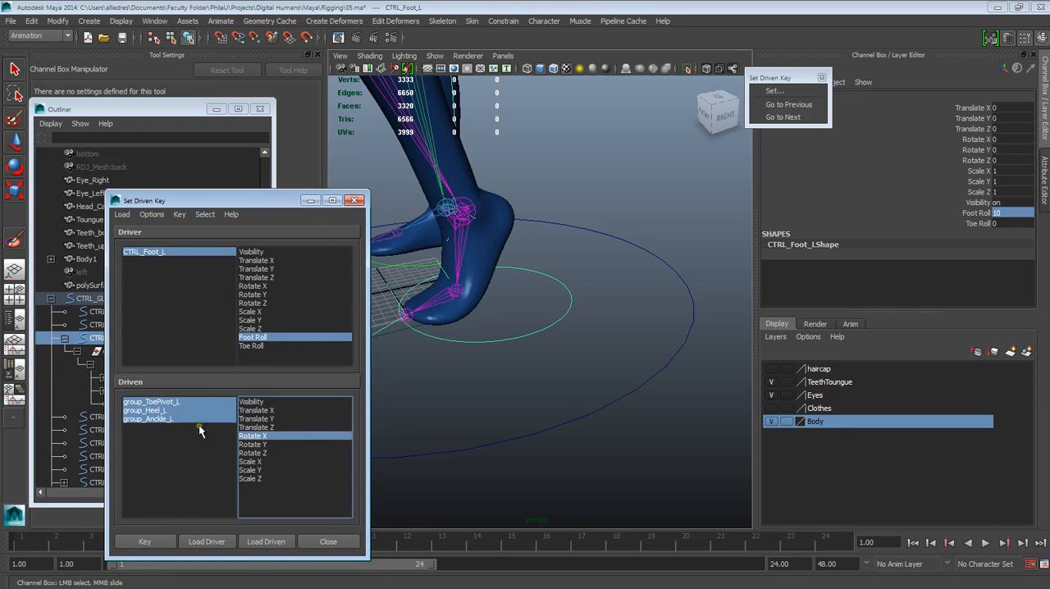
drag(274, 210, 554, 380)
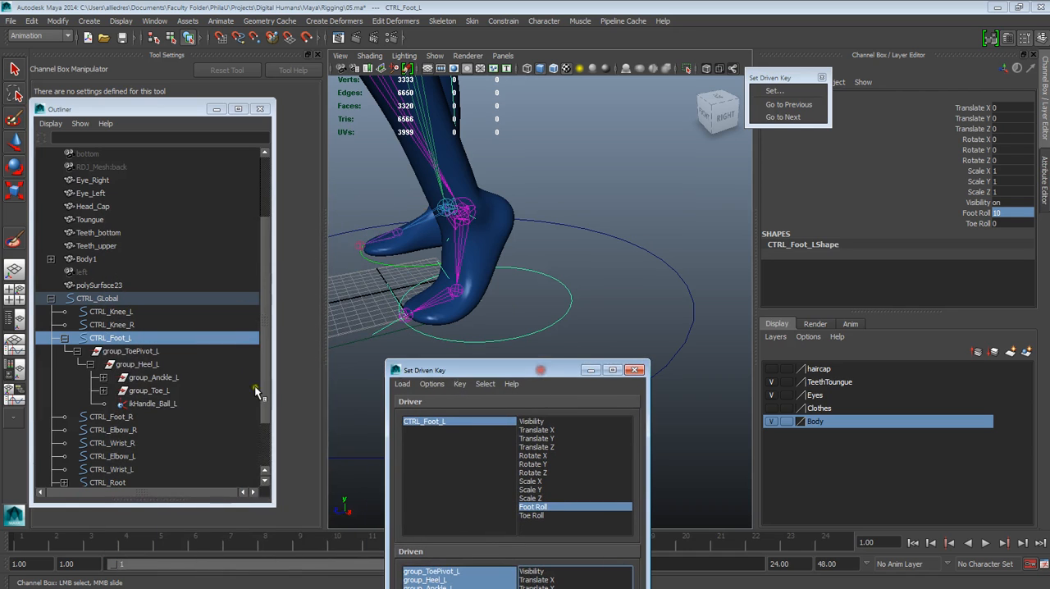
Step: Activate the Rotate tool, select group_Anckle_L, and set its Rotate X to 0
click(129, 353)
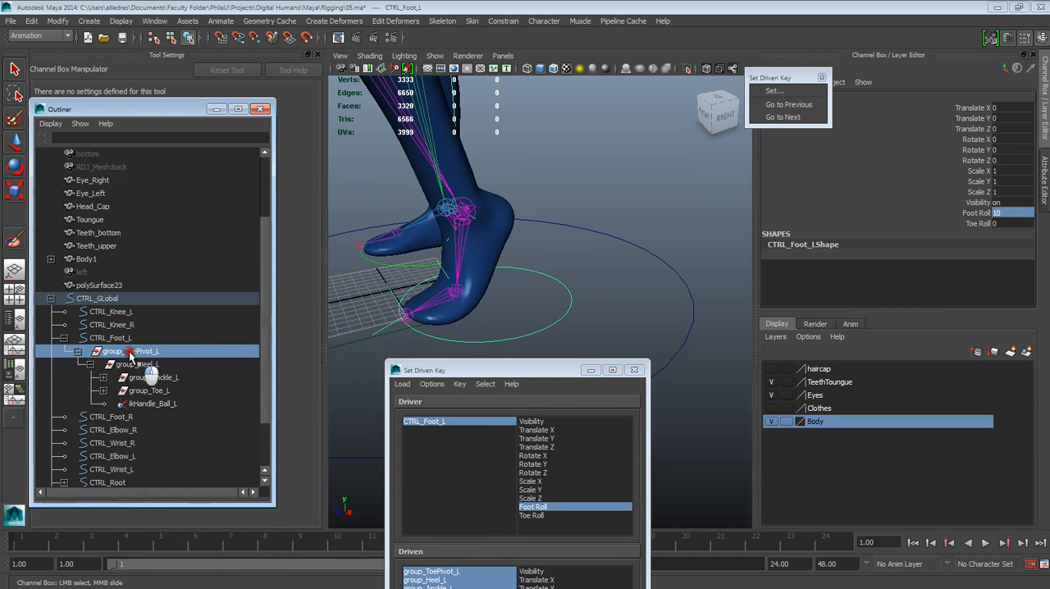
key(e)
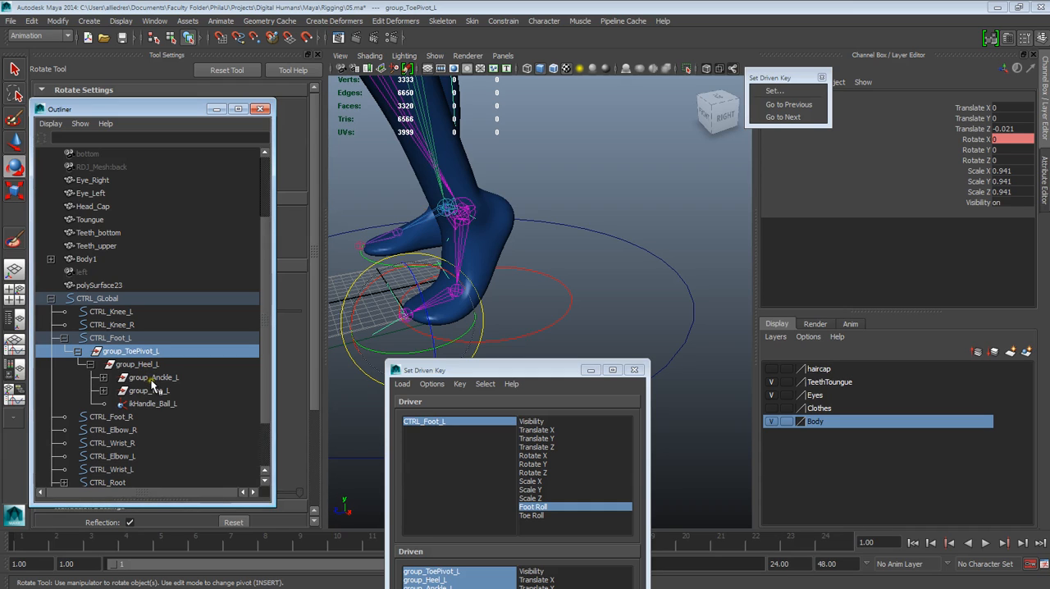
click(152, 378)
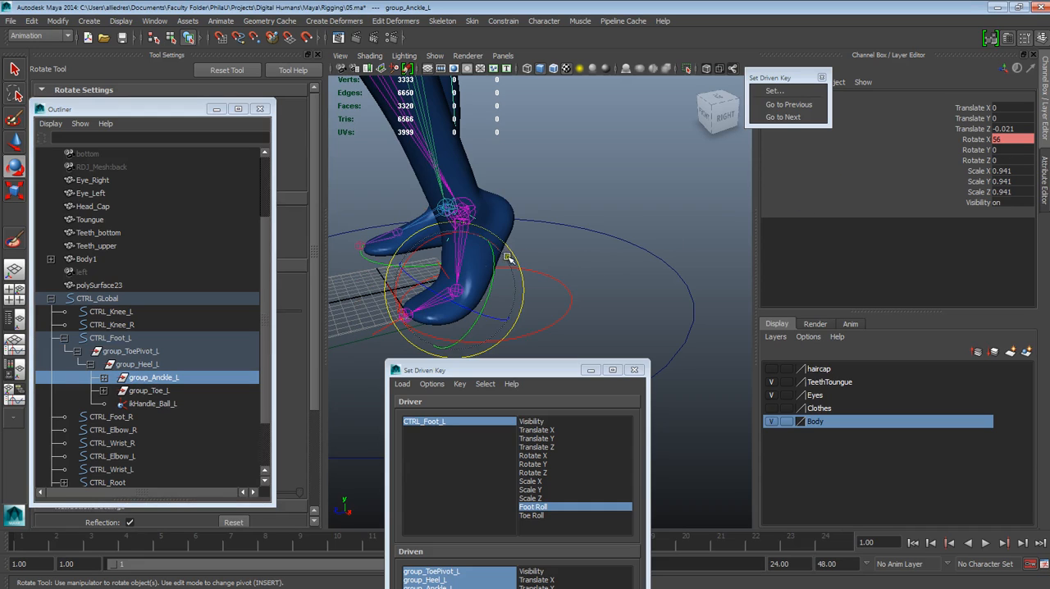
double_click(1002, 142)
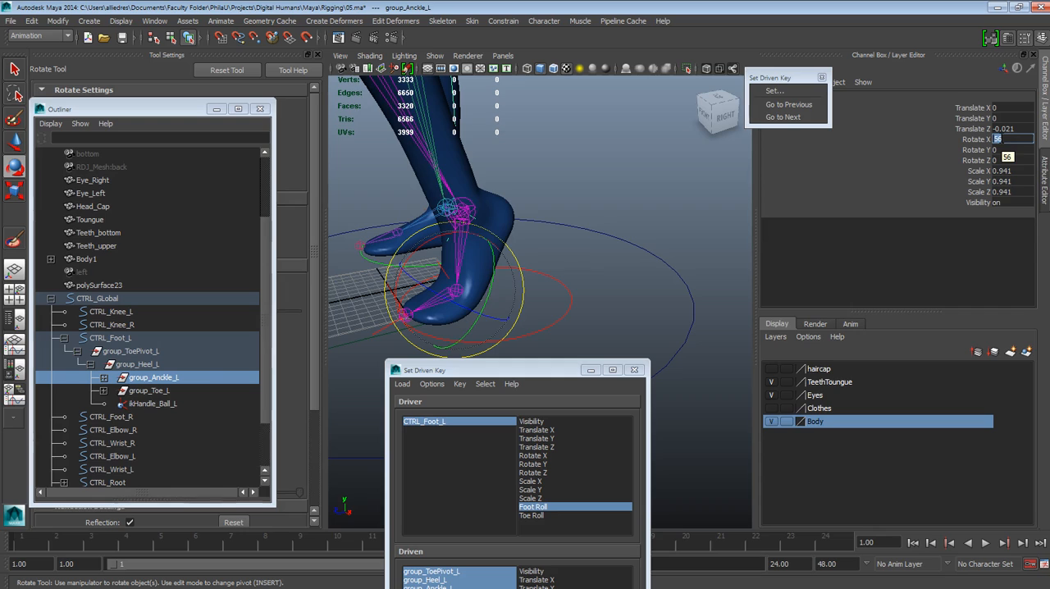
key(Return)
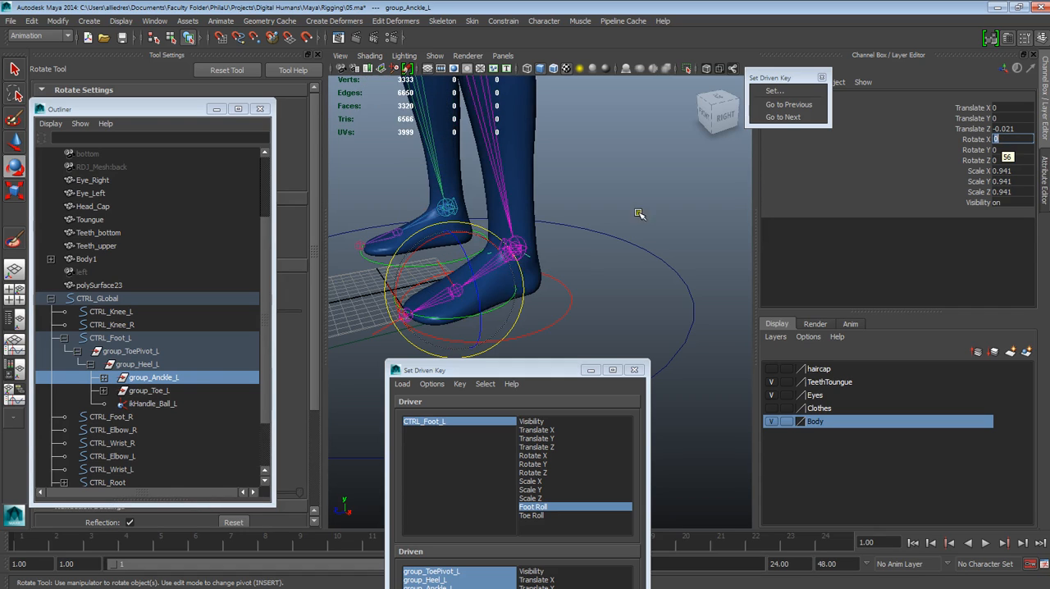
Step: Raise the foot onto its toe tip by rotating group_ToePivot_L, with Rotate X set to 52
click(155, 389)
click(138, 354)
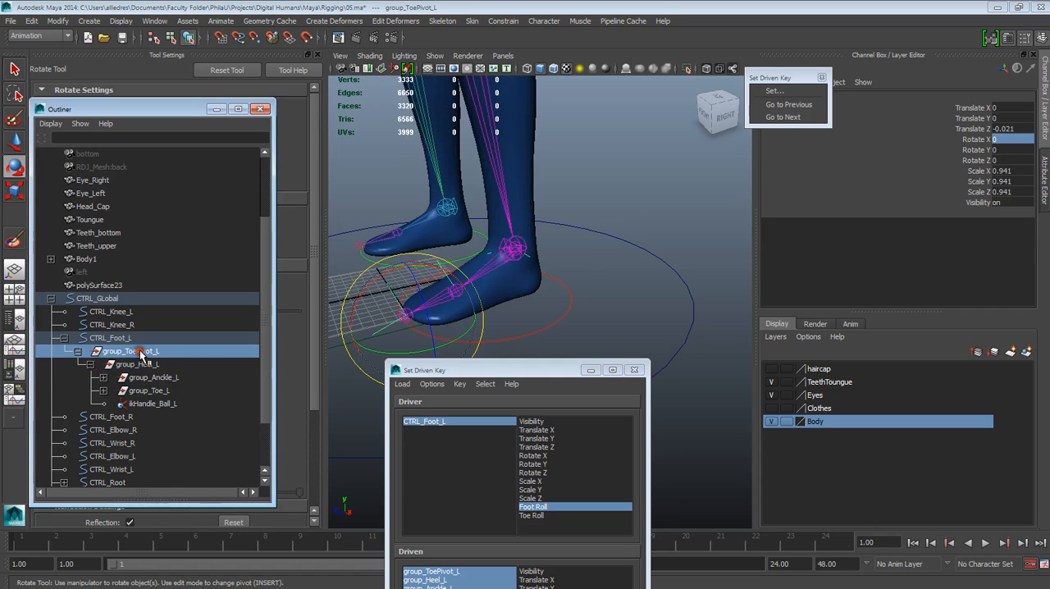
drag(392, 292, 297, 307)
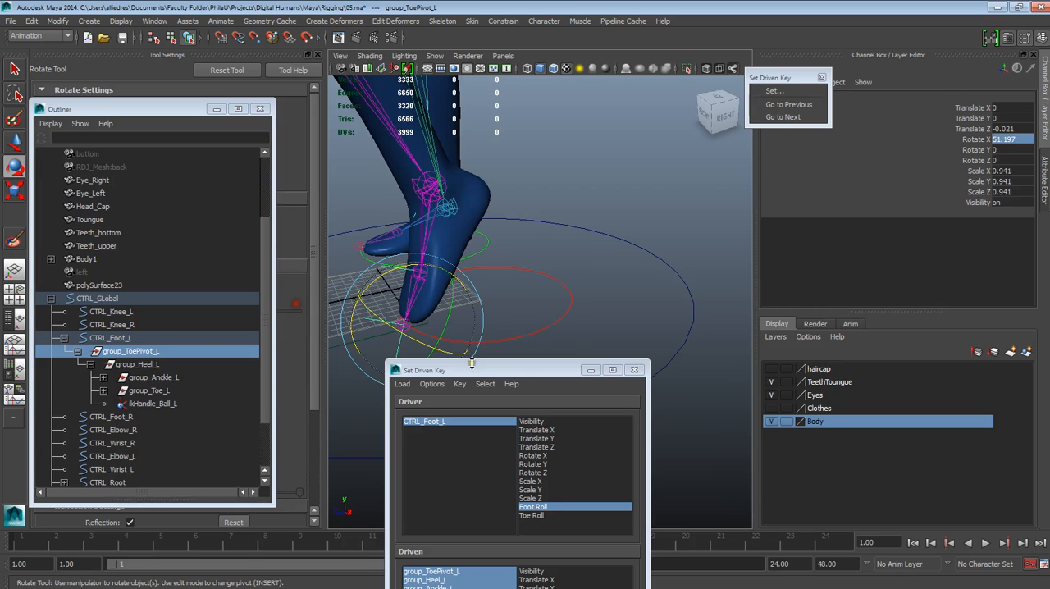
drag(476, 364, 439, 364)
double_click(1005, 140)
text(52)
key(Return)
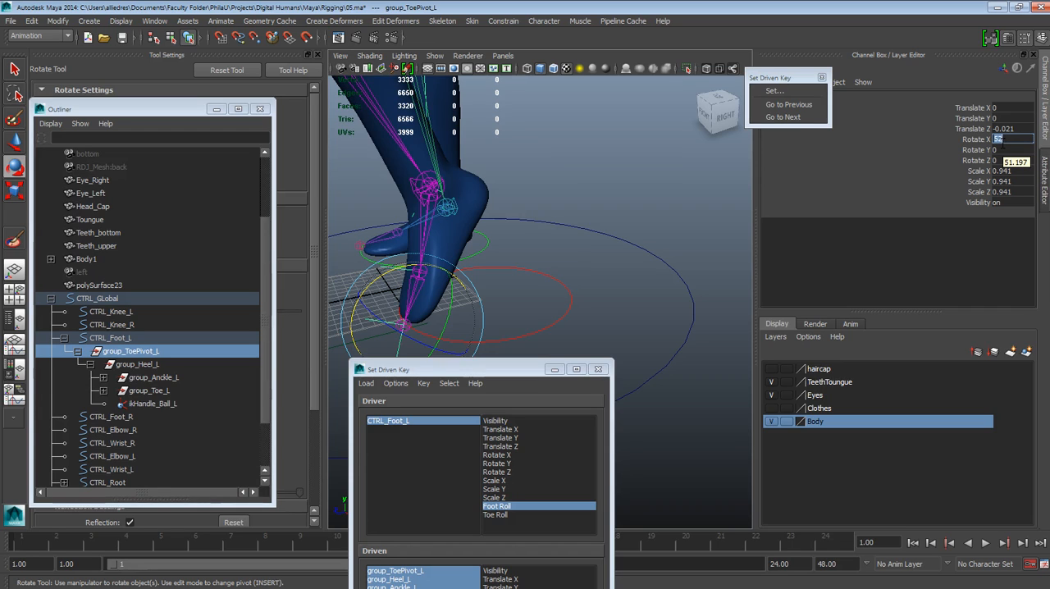
Step: Reselect CTRL_Foot_L and key Rotate X of the three driven foot groups to the current Foot Roll value
drag(525, 369, 284, 251)
drag(599, 268, 545, 305)
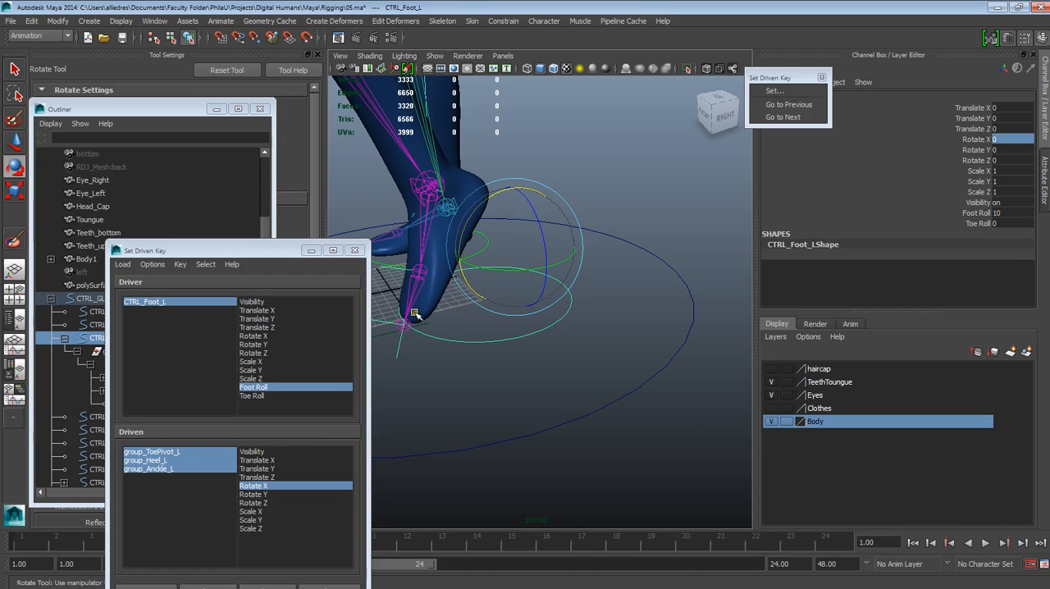
drag(259, 258, 367, 432)
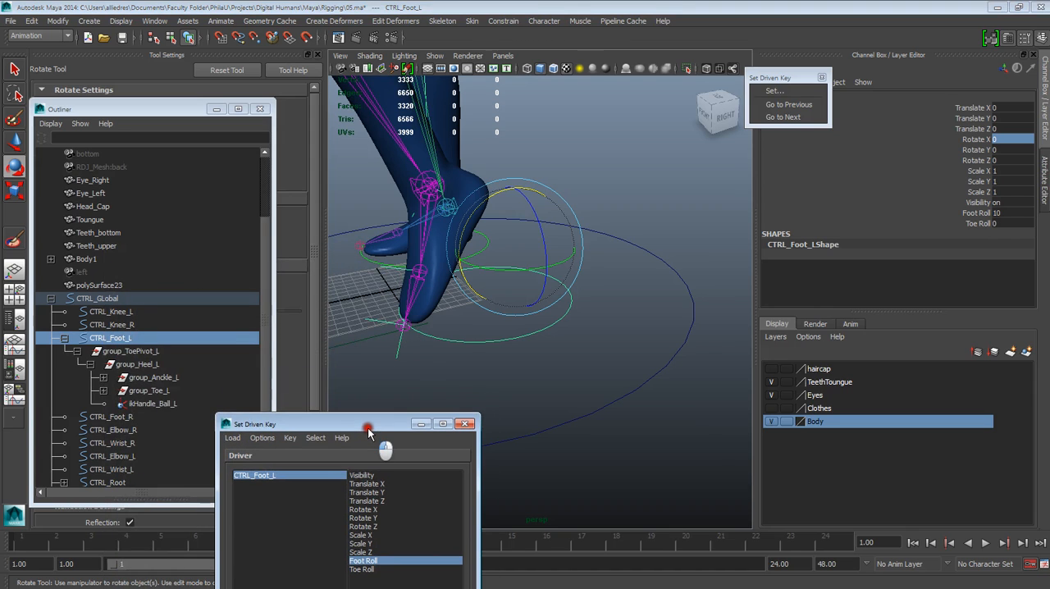
scroll(505, 215, down, 5)
scroll(505, 216, up, 5)
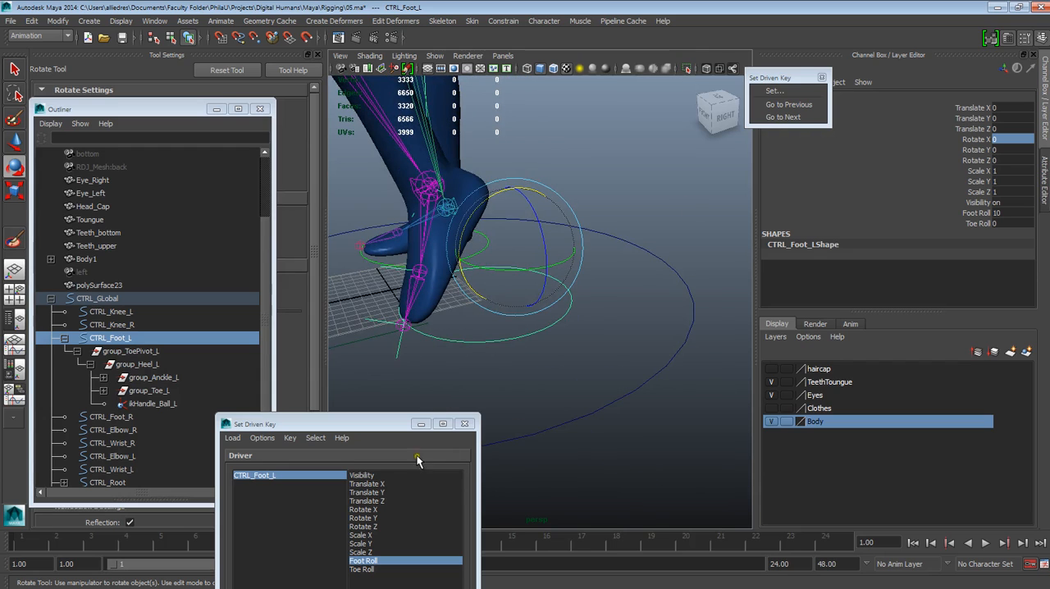
drag(386, 424, 310, 123)
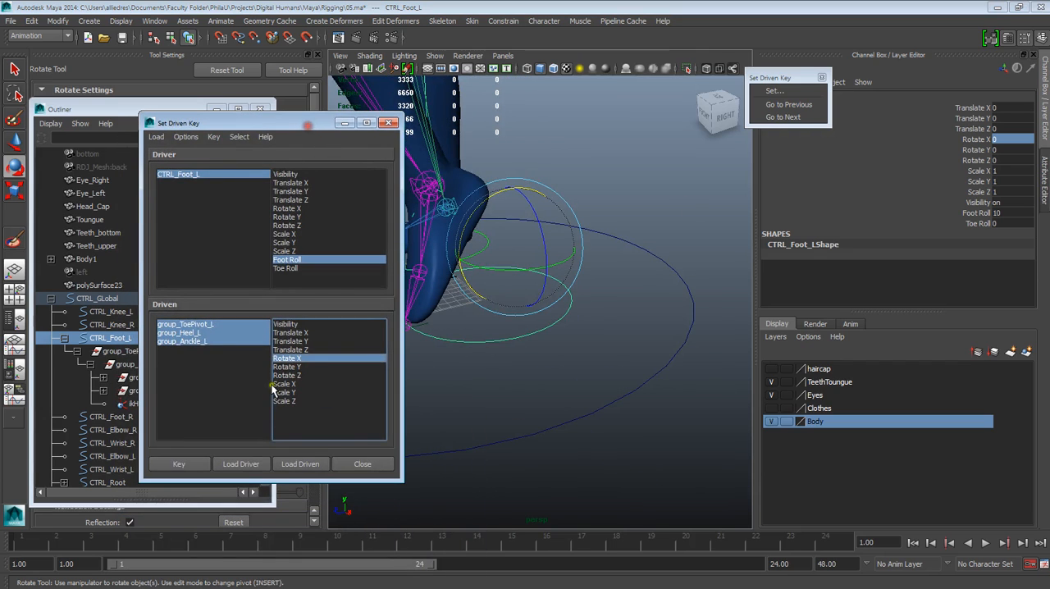
click(197, 465)
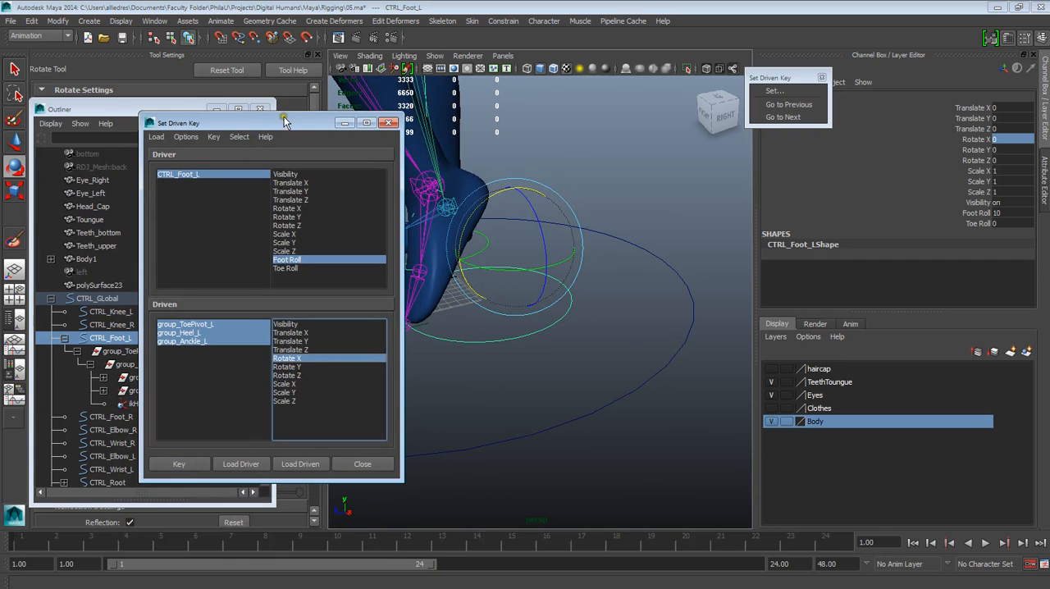
Step: Move the Set Driven Key window clear of the foot and set the Foot Roll of CTRL_Foot_L to 0
drag(330, 126, 274, 210)
click(604, 192)
click(567, 312)
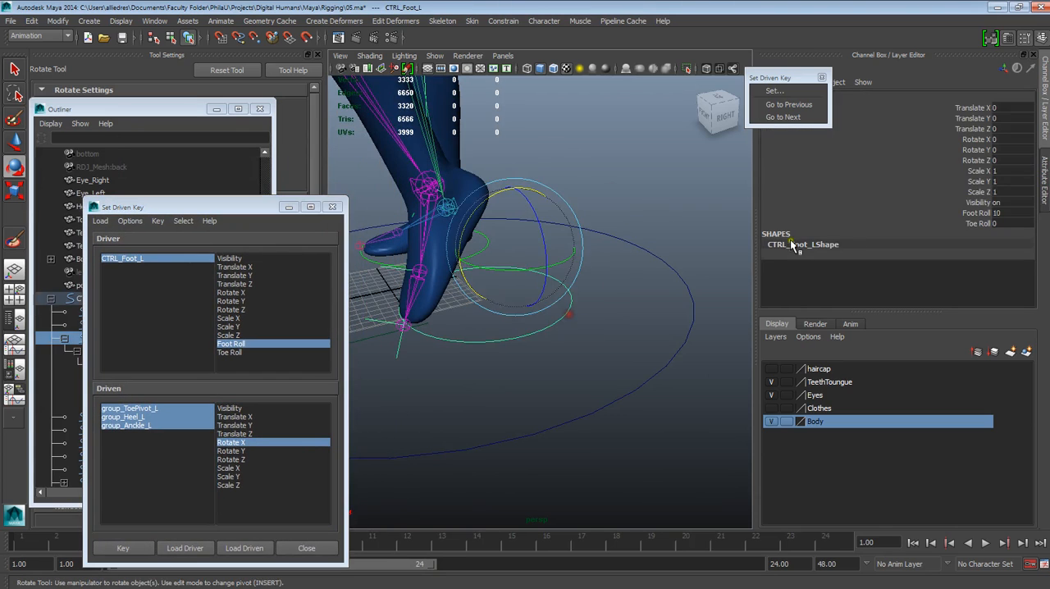
click(976, 212)
click(997, 212)
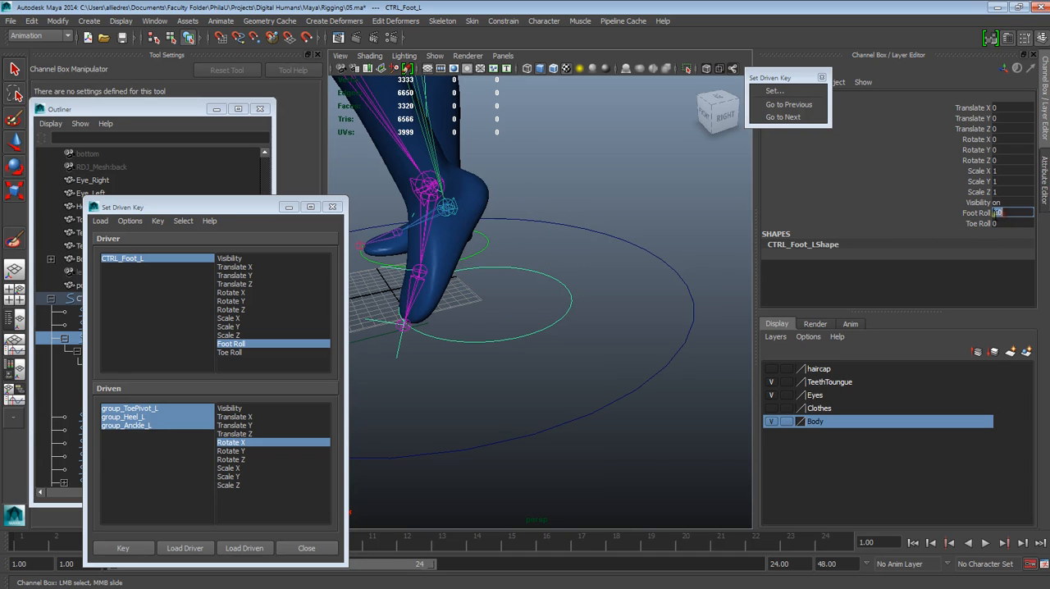
text(0)
key(Return)
Step: Test the left foot's full roll by scrubbing Foot Roll through negative and positive values, and reset it to 0
alt+drag(749, 227, 635, 307)
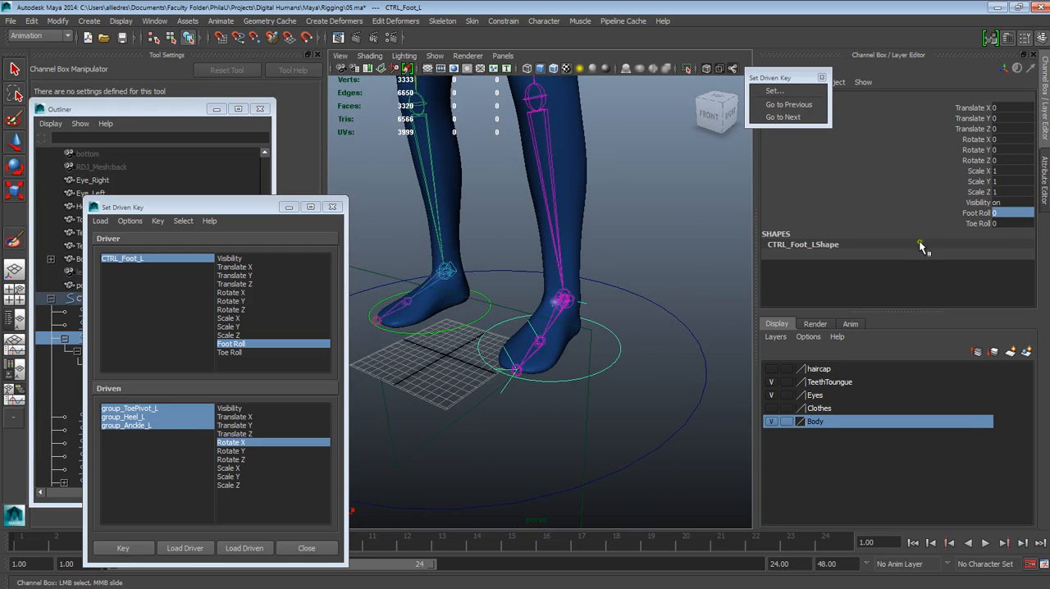
click(974, 213)
middle_drag(730, 223, 730, 250)
alt+right_drag(730, 250, 927, 587)
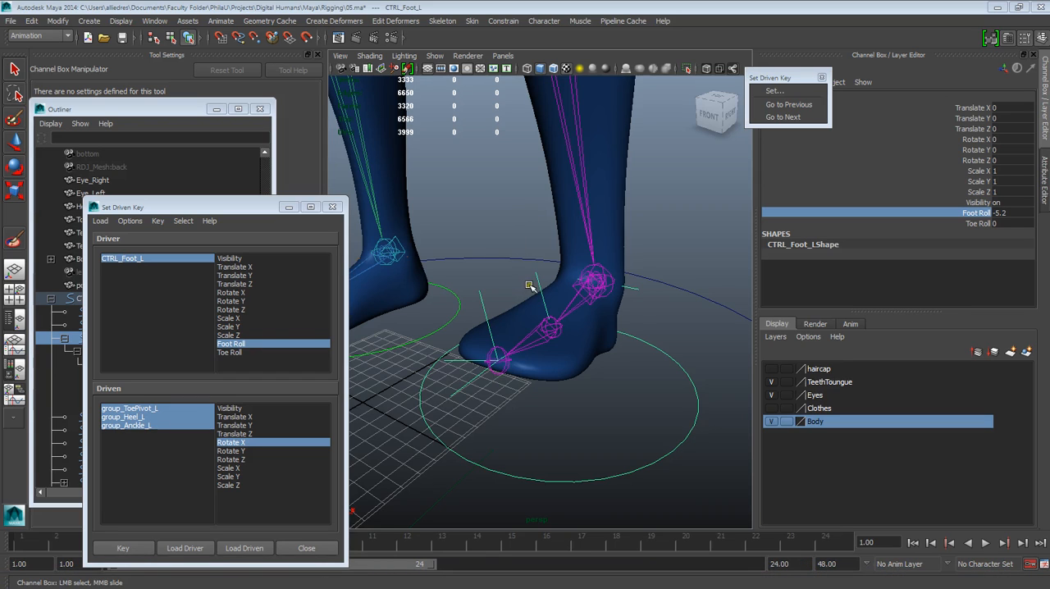
middle_drag(701, 214, 997, 245)
double_click(998, 213)
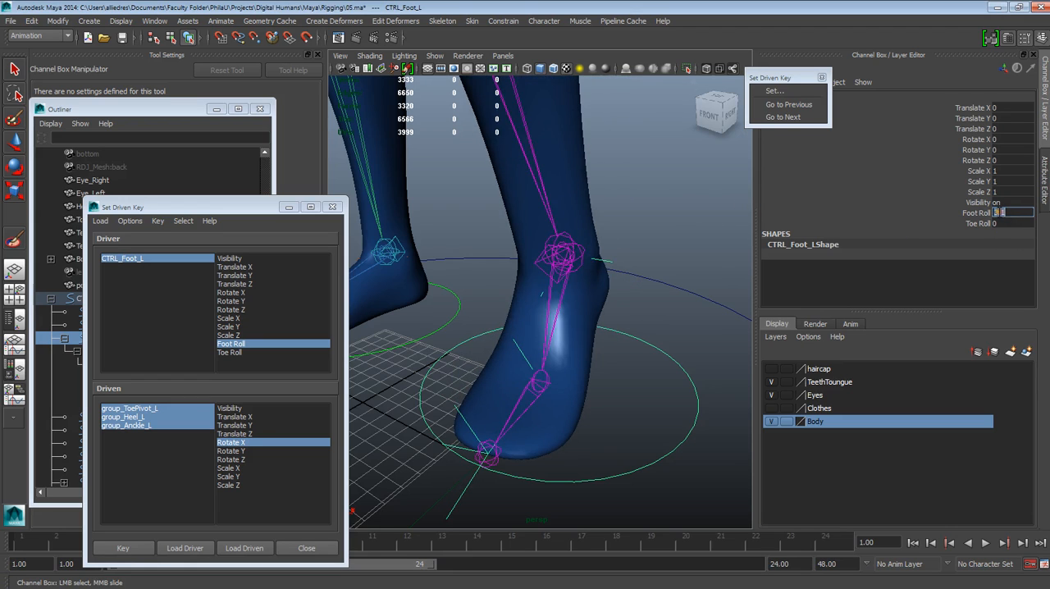
key(Return)
Step: Examine the character's left hand up close, including its wrist and finger joints
scroll(605, 244, down, 5)
alt+drag(664, 337, 476, 373)
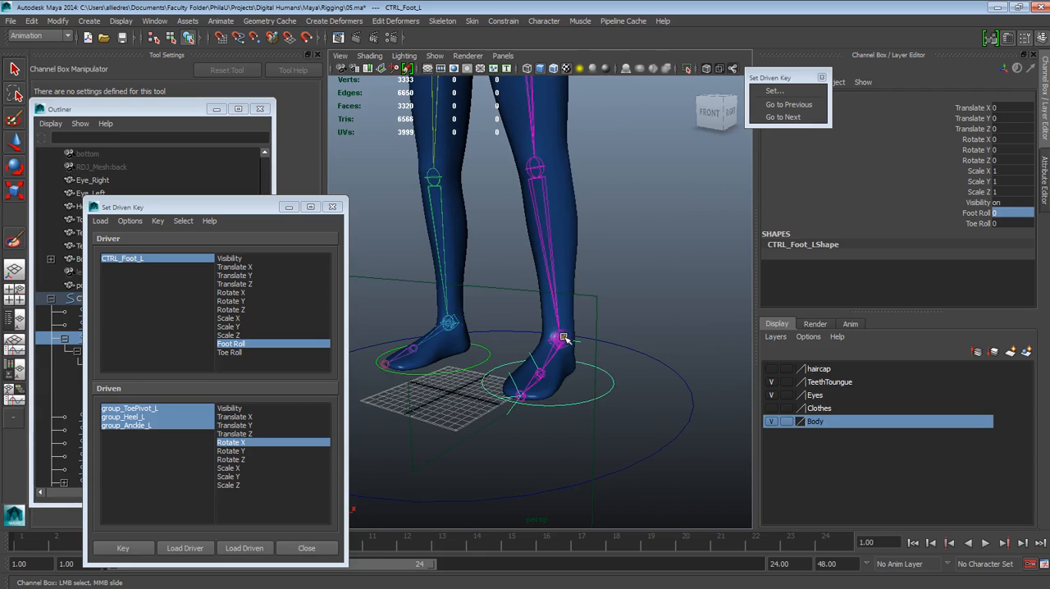
alt+middle_drag(564, 338, 577, 410)
alt+right_drag(576, 410, 578, 292)
alt+middle_drag(588, 253, 569, 459)
alt+drag(586, 328, 601, 402)
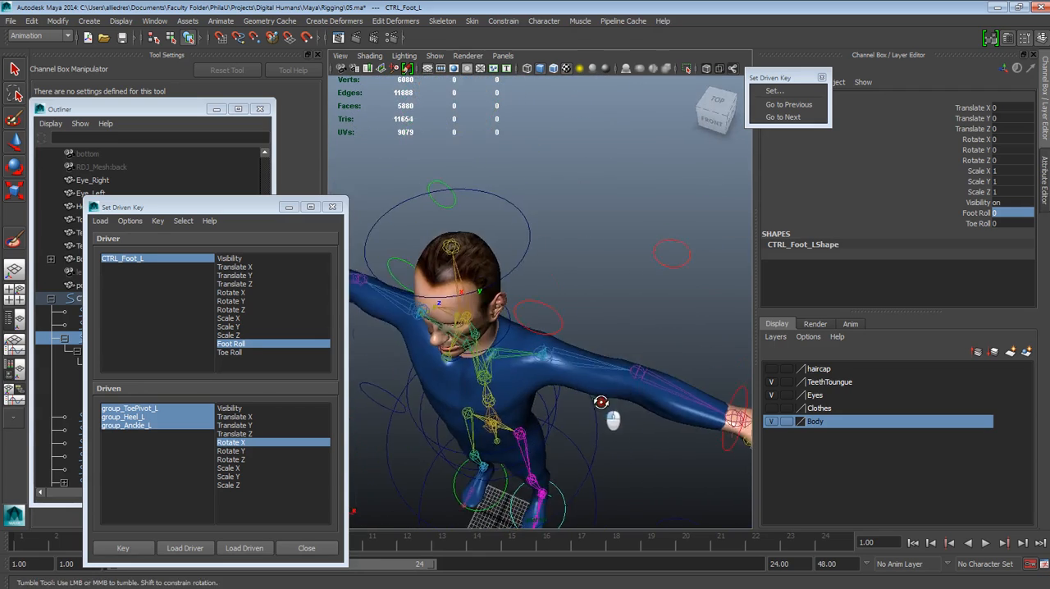
alt+middle_drag(601, 402, 501, 344)
scroll(609, 382, up, 6)
scroll(609, 380, down, 5)
scroll(609, 372, up, 5)
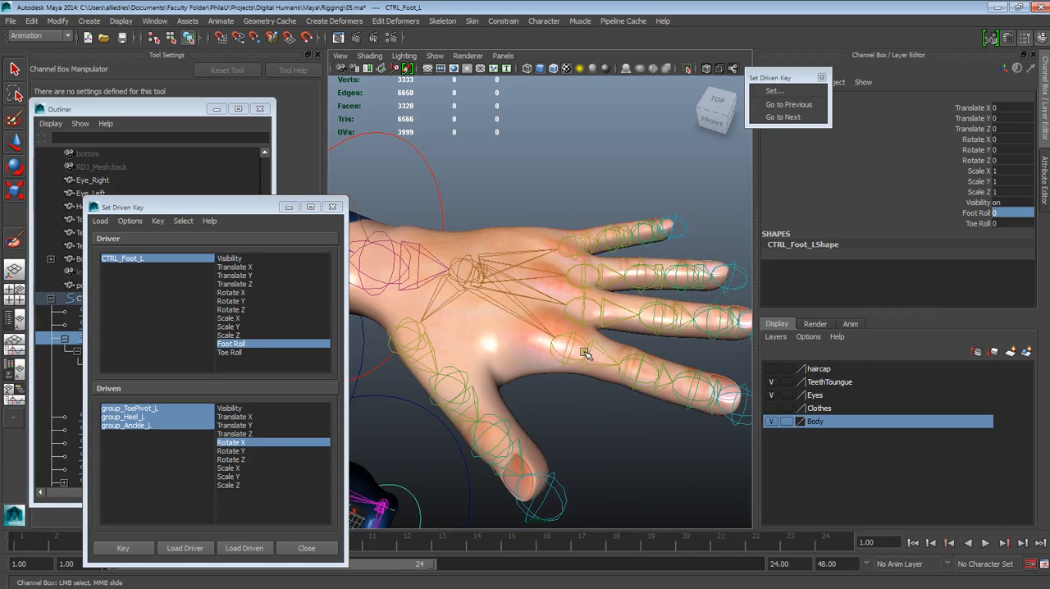
alt+drag(451, 208, 513, 190)
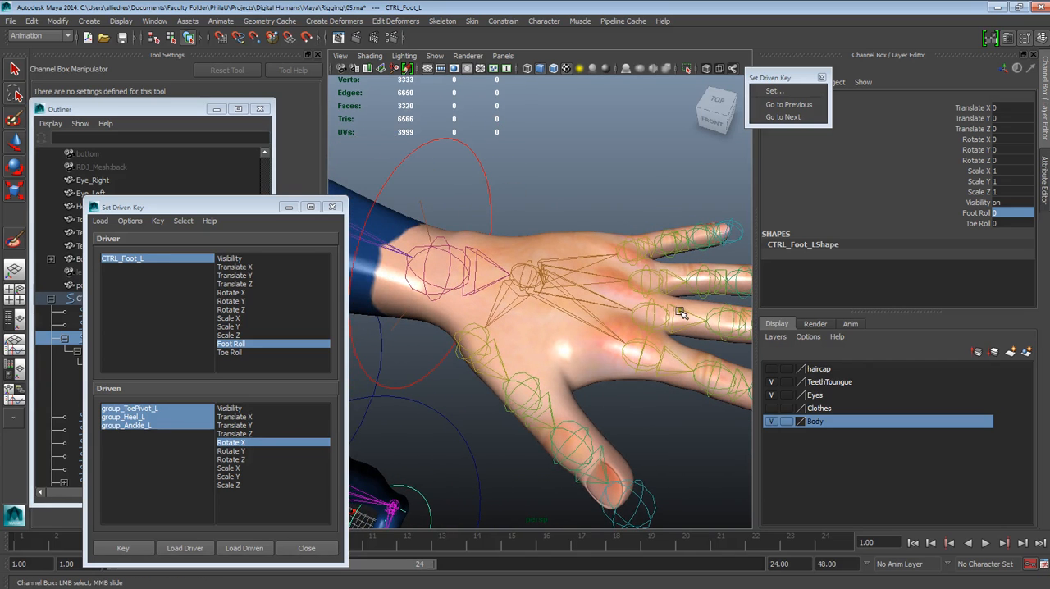
alt+right_drag(680, 310, 525, 356)
alt+drag(525, 356, 565, 320)
alt+middle_drag(565, 325, 565, 418)
alt+right_drag(648, 442, 595, 417)
alt+drag(595, 416, 529, 393)
alt+right_drag(528, 394, 542, 476)
alt+middle_drag(537, 468, 566, 435)
alt+right_drag(565, 435, 537, 396)
alt+middle_drag(630, 279, 588, 492)
alt+drag(635, 397, 653, 414)
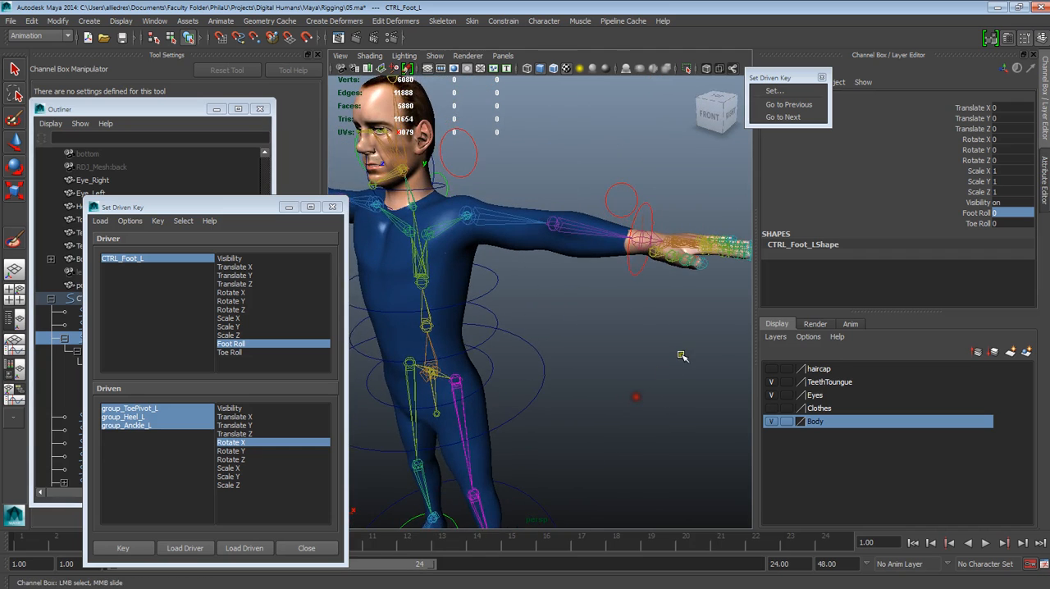
Step: Examine the legs and the full-body skeleton with its control curves
alt+drag(681, 356, 613, 382)
alt+right_drag(613, 383, 565, 358)
alt+drag(639, 380, 631, 401)
alt+middle_drag(609, 428, 605, 297)
alt+right_drag(576, 305, 610, 334)
alt+drag(611, 334, 583, 362)
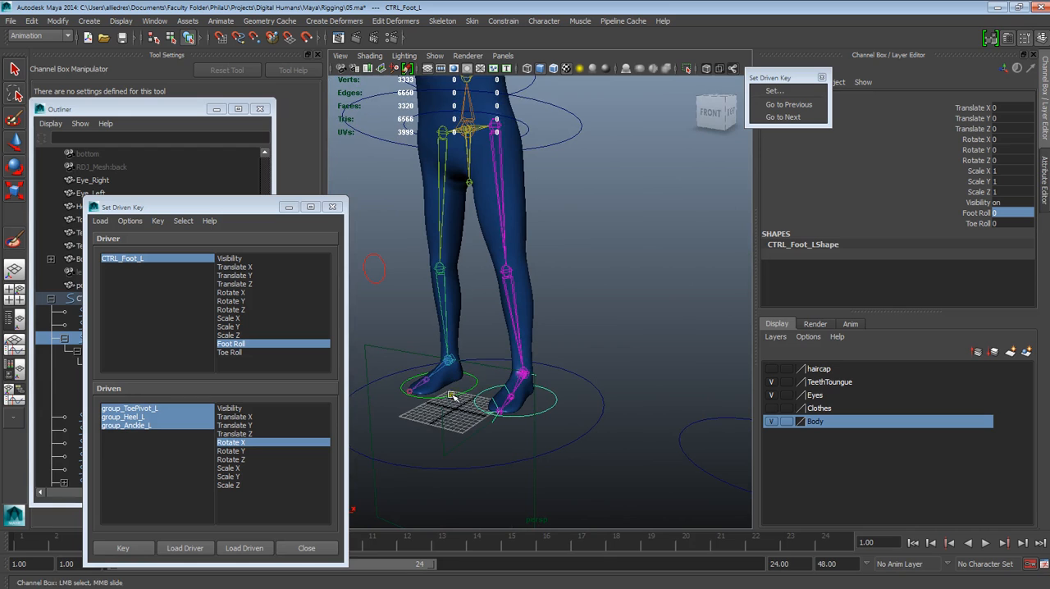
alt+right_drag(637, 391, 637, 372)
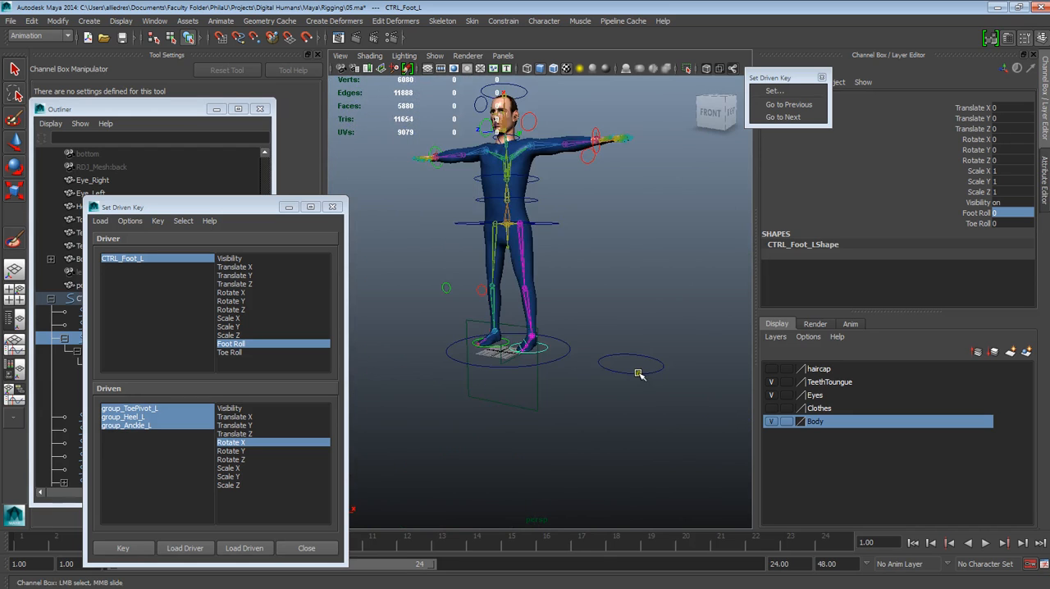
alt+middle_drag(635, 310, 607, 416)
alt+right_drag(587, 357, 607, 367)
alt+drag(602, 339, 614, 366)
alt+right_drag(614, 361, 636, 338)
alt+middle_drag(636, 338, 688, 290)
alt+right_drag(688, 289, 668, 323)
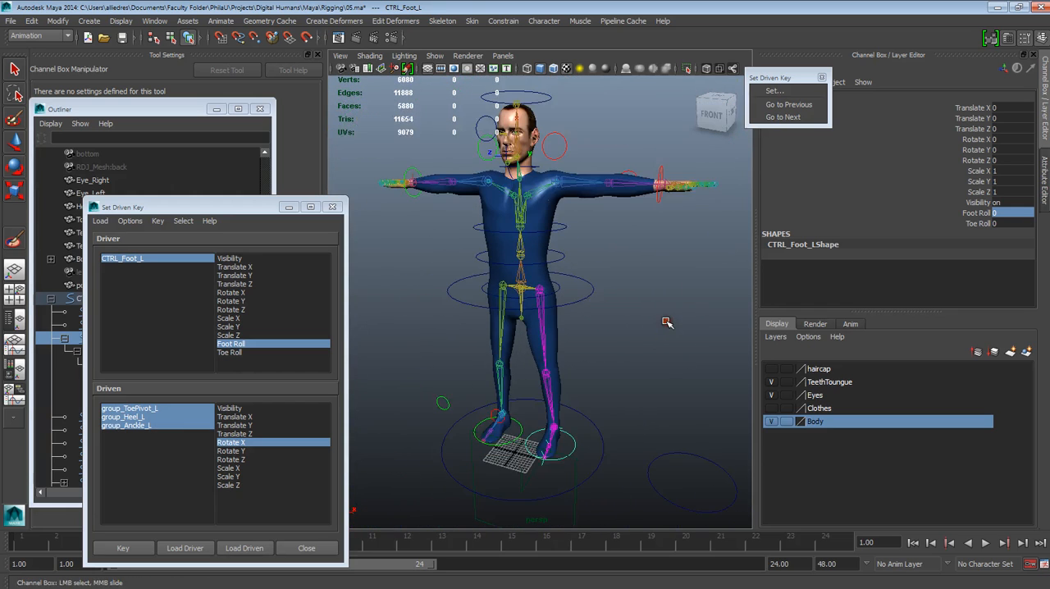
alt+middle_drag(638, 340, 614, 380)
alt+drag(615, 380, 604, 369)
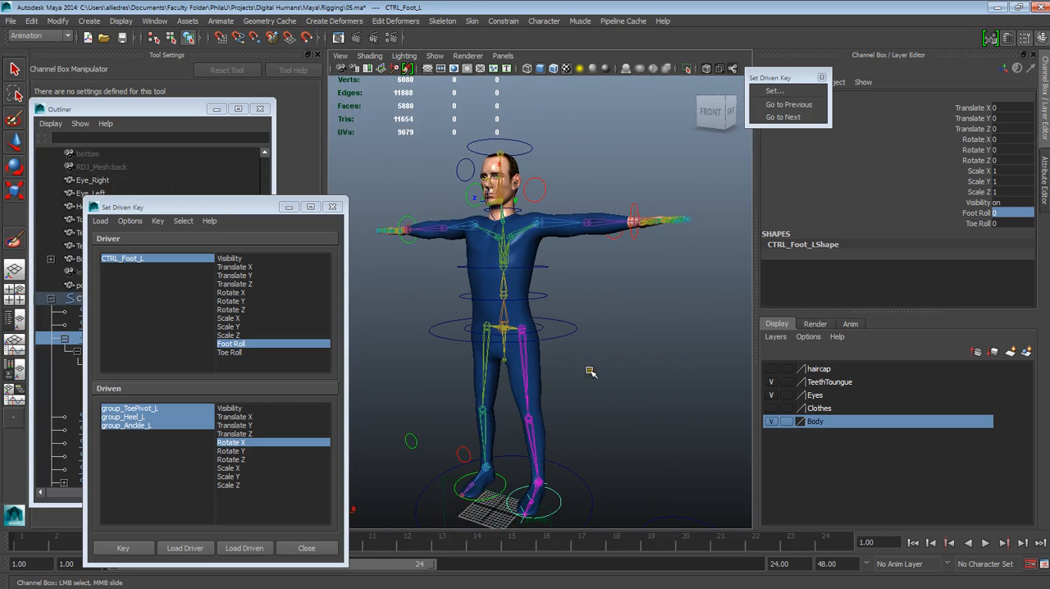
Step: Bring the Outliner in front of the Set Driven Key window and view the whole character from the front
drag(78, 109, 69, 114)
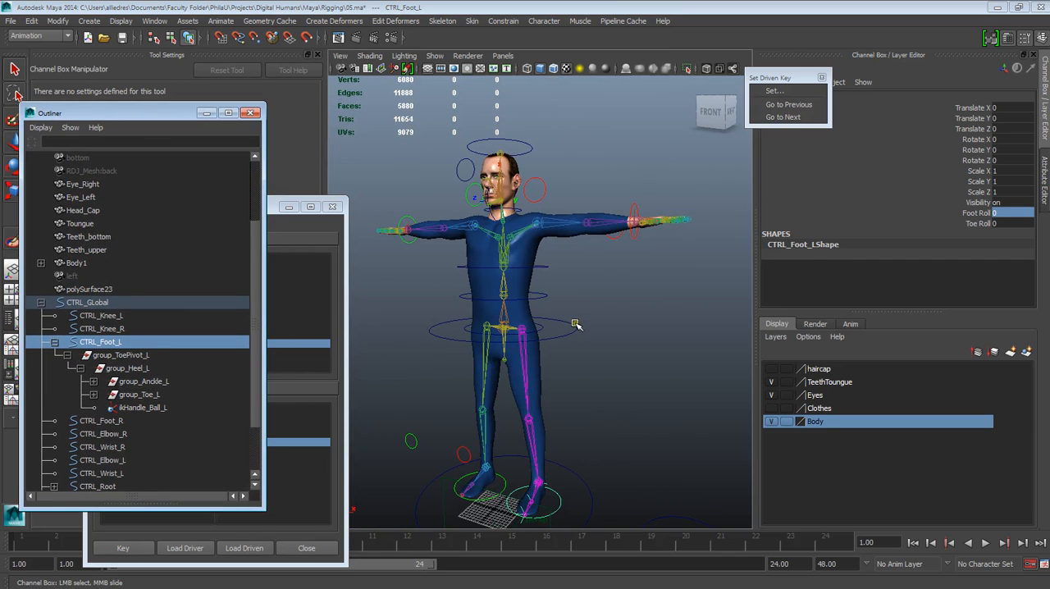
alt+drag(576, 321, 605, 336)
alt+middle_drag(610, 342, 625, 310)
alt+drag(627, 313, 620, 315)
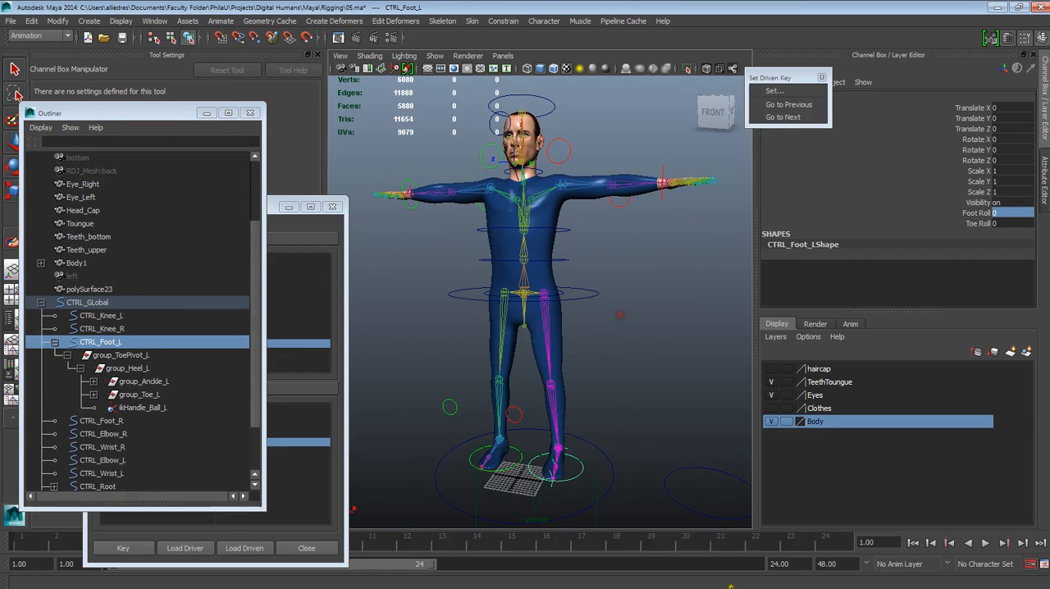